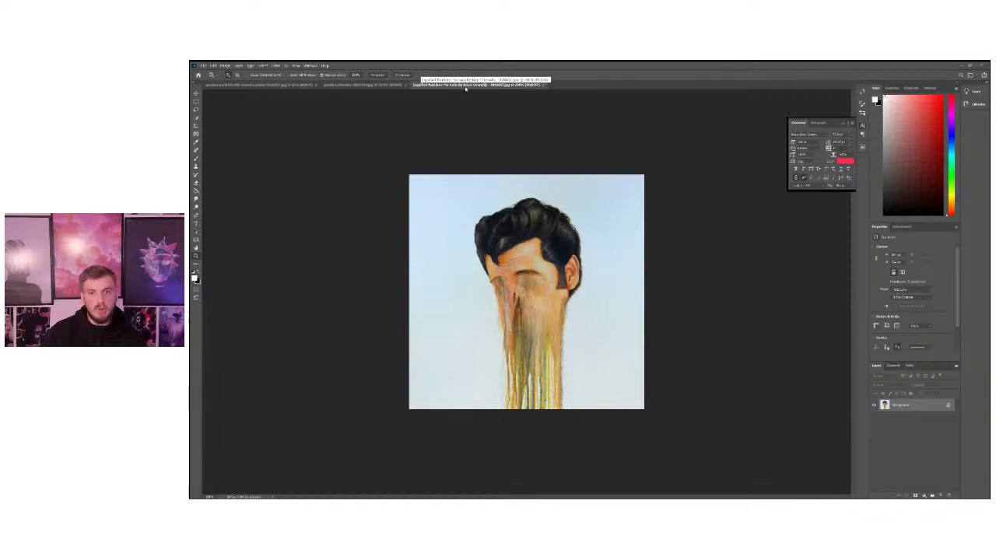
# Browse the reference images in the inspiration folder, highlight the liquified portrait, and dismiss the file browser without opening anything
pyautogui.click(205, 65)
pyautogui.click(218, 79)
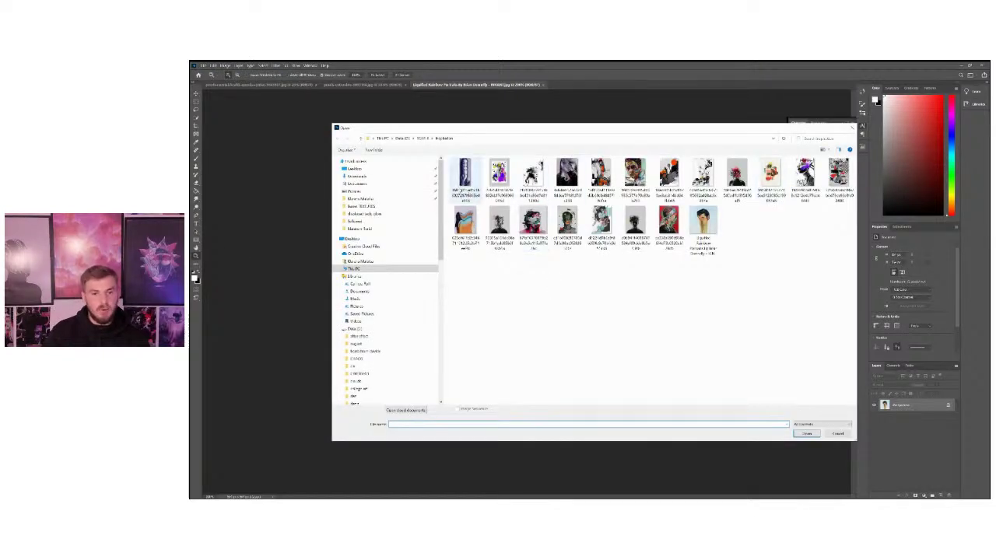
pyautogui.click(703, 227)
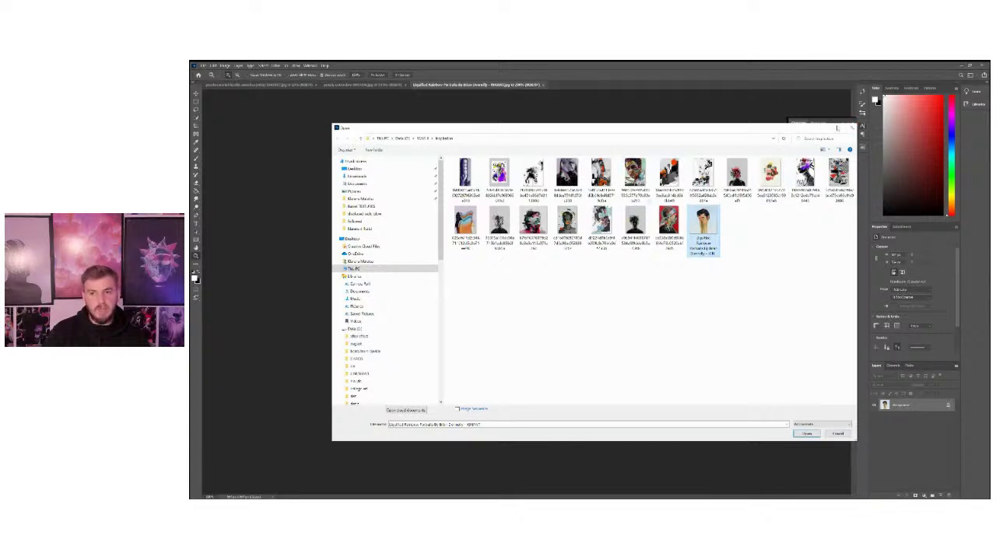
pyautogui.moveTo(837, 128); pyautogui.dragTo(818, 128)
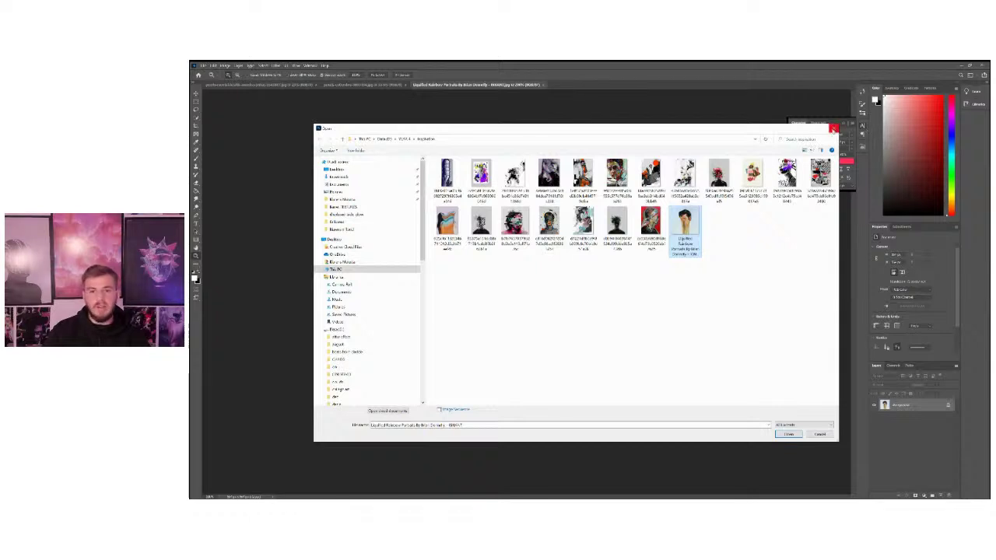
pyautogui.moveTo(712, 240)
pyautogui.mouseDown()
pyautogui.moveTo(699, 241)
pyautogui.moveTo(717, 223)
pyautogui.moveTo(727, 274)
pyautogui.moveTo(708, 223)
pyautogui.mouseUp()
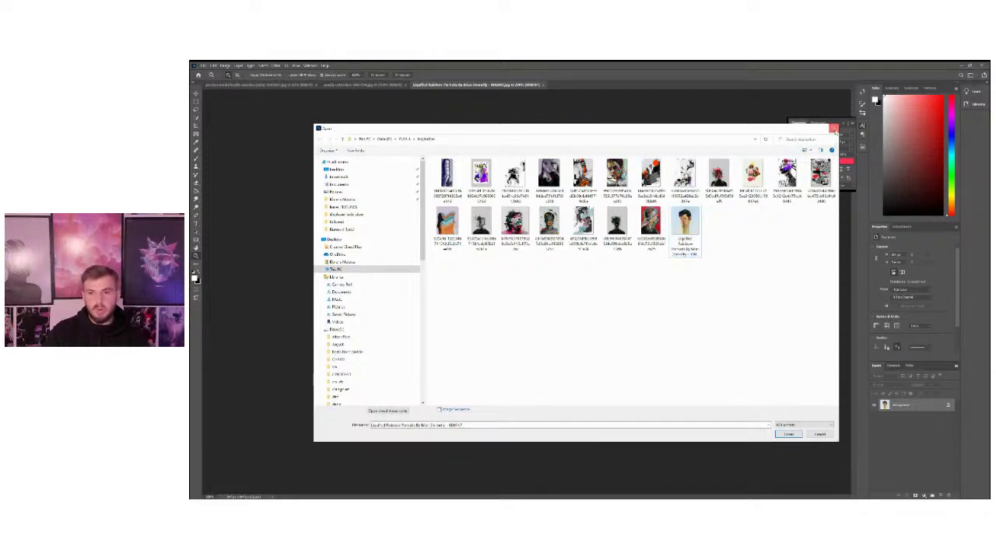
pyautogui.moveTo(726, 132); pyautogui.dragTo(712, 128)
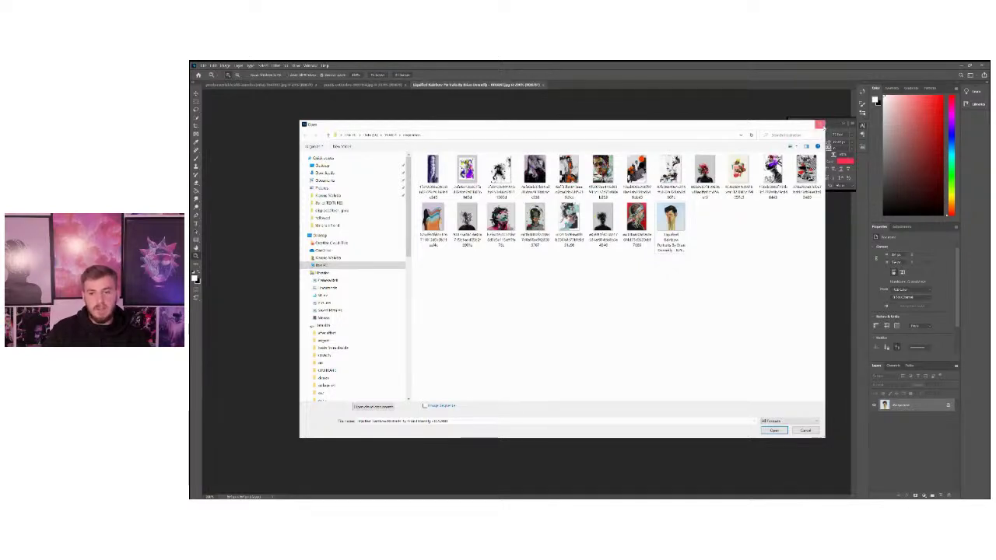
pyautogui.click(819, 125)
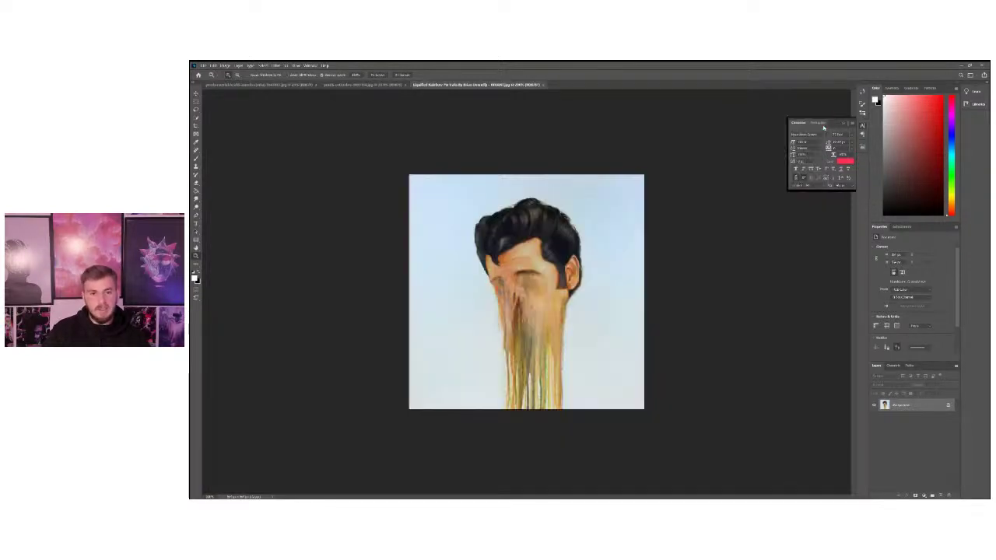
# Compare the open photos of the man holding a bust and the crouching man, finishing on the crouching man
pyautogui.click(345, 84)
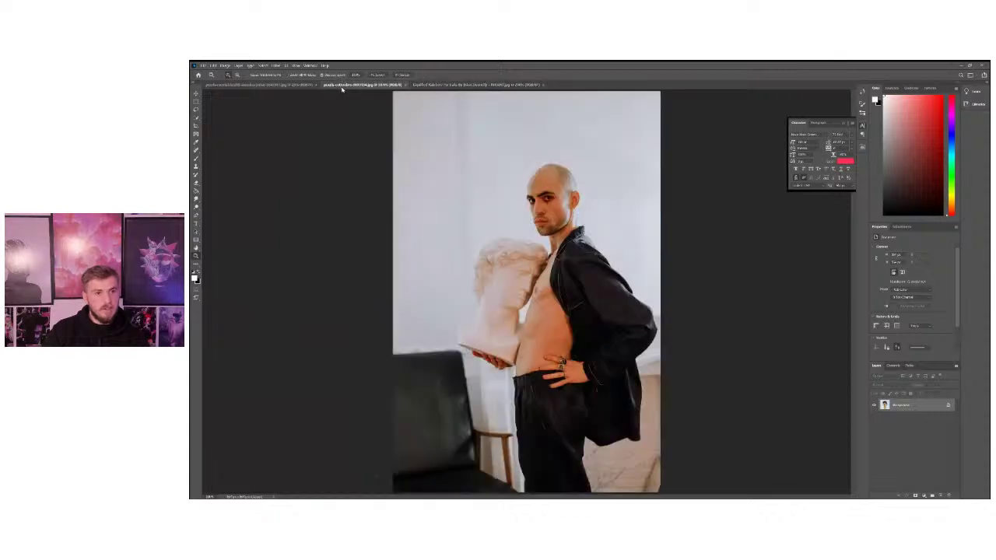
pyautogui.click(281, 84)
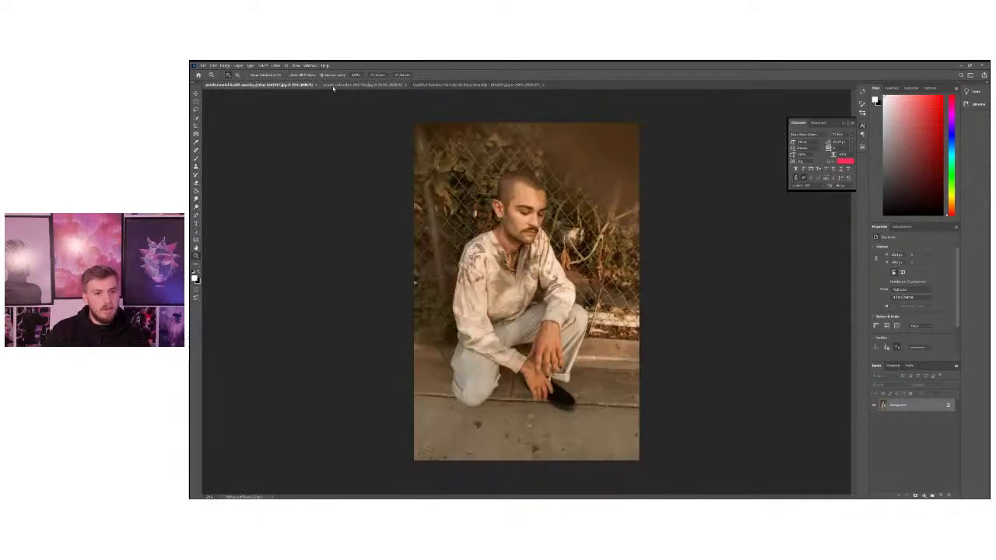
pyautogui.click(353, 85)
pyautogui.click(303, 84)
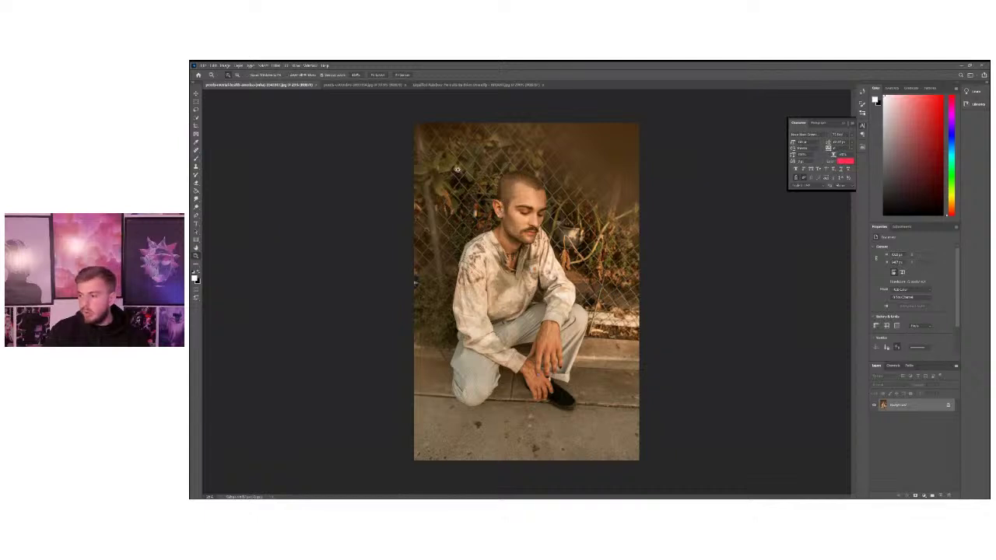
pyautogui.click(354, 89)
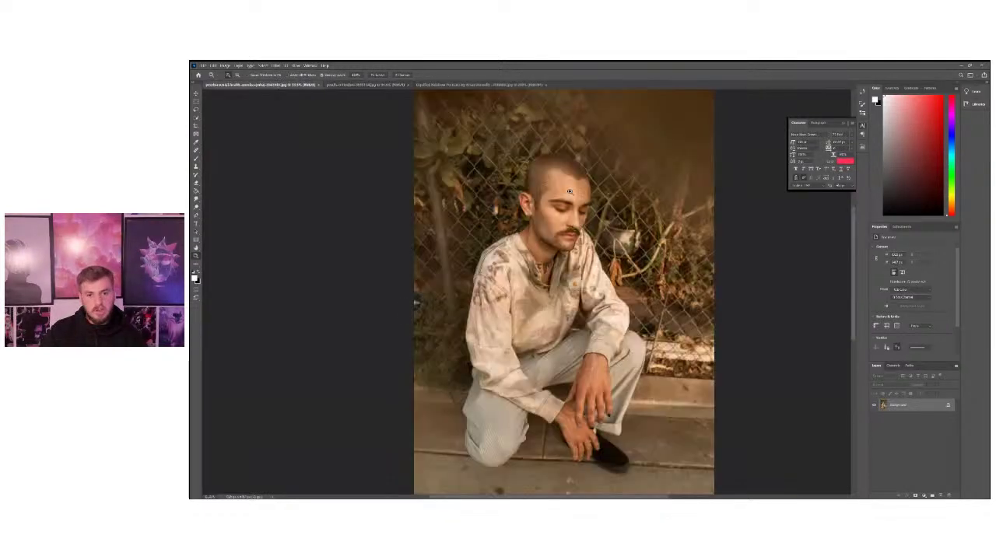
pyautogui.scroll(1, 568, 178)
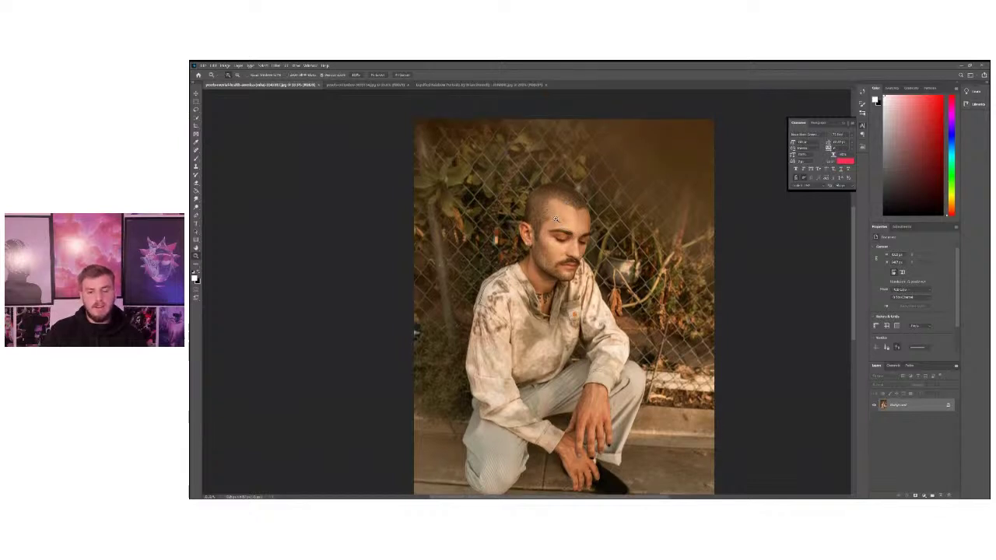
pyautogui.moveTo(556, 219); pyautogui.dragTo(555, 230)
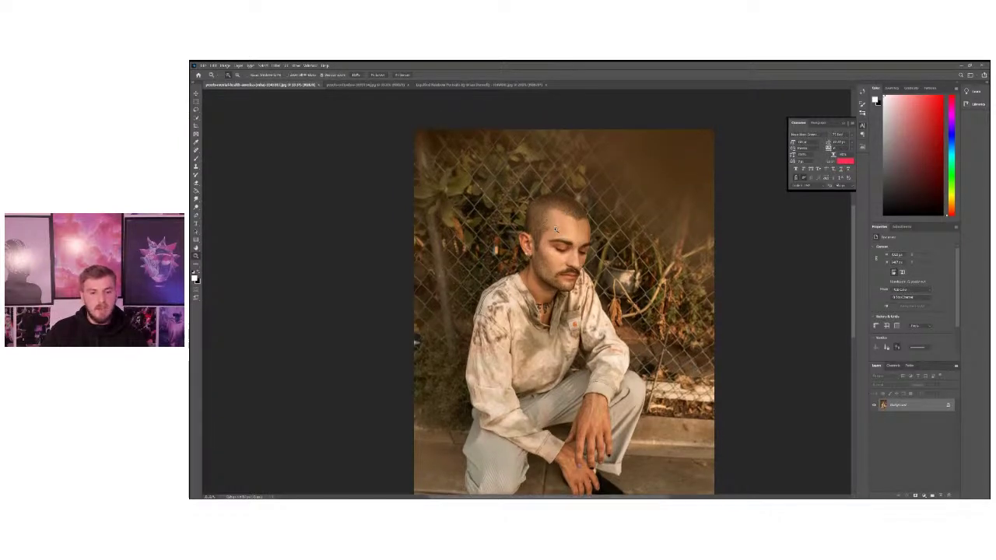
pyautogui.click(350, 84)
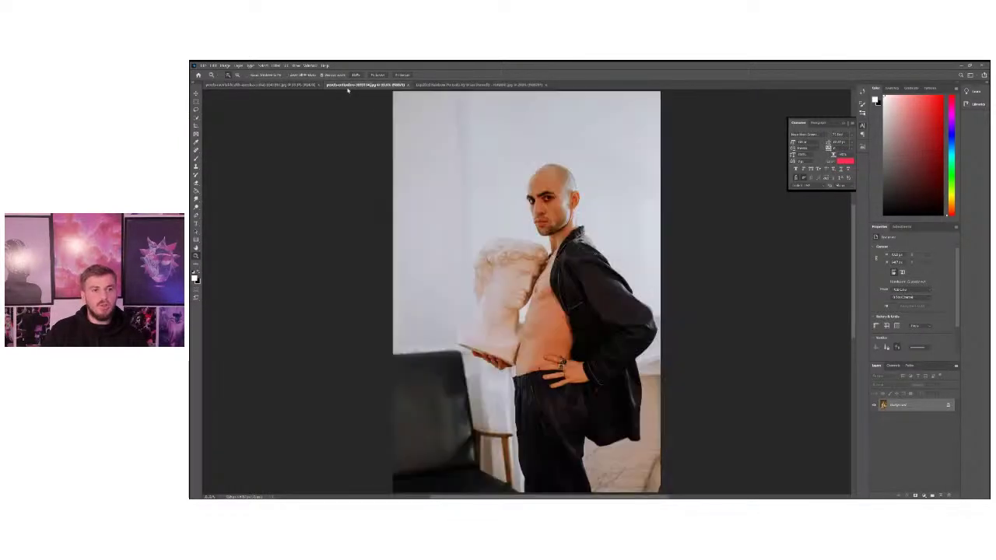
pyautogui.click(280, 84)
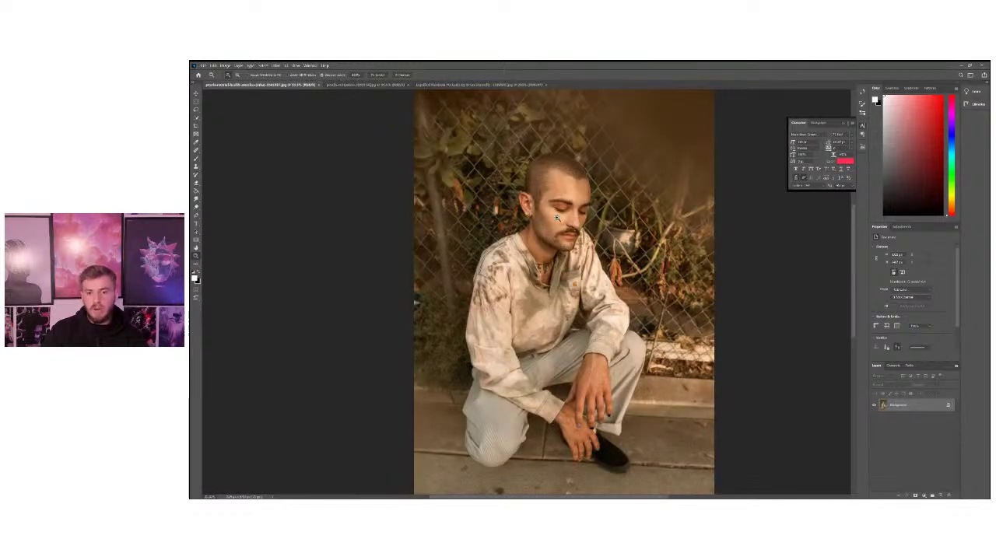
pyautogui.scroll(2, 557, 218)
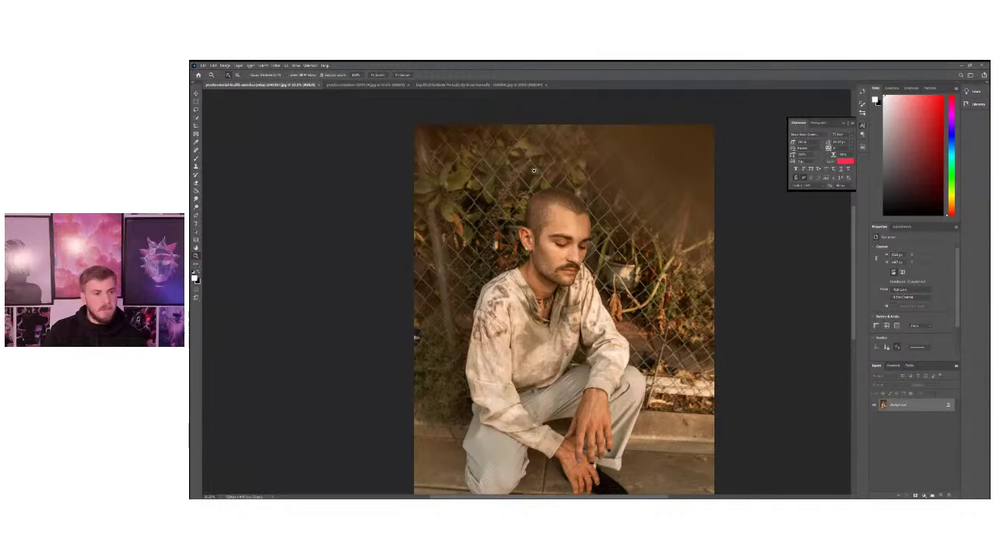
# Try out rectangular marquee selections around the crouching man's head and reposition the selection outline
pyautogui.click(196, 102)
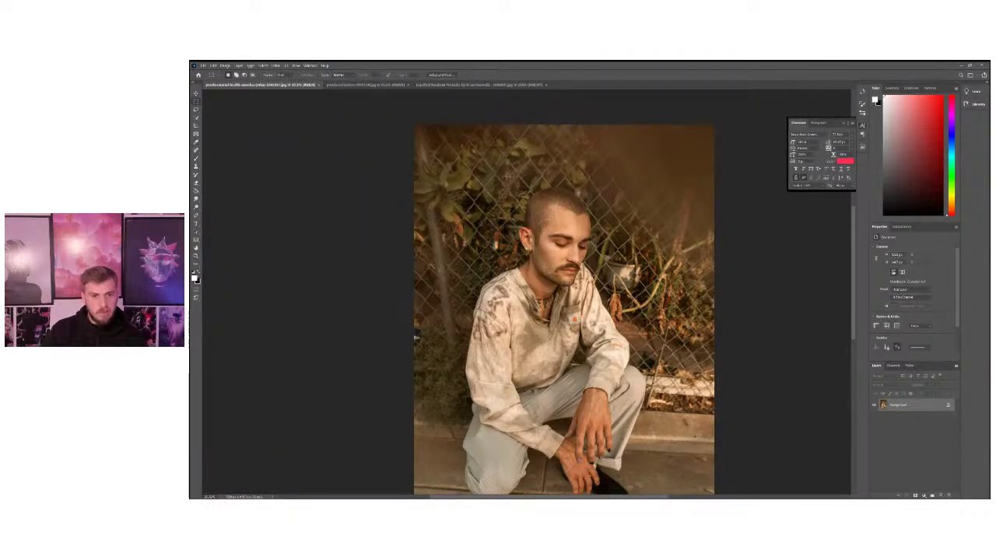
pyautogui.moveTo(508, 179); pyautogui.dragTo(606, 299)
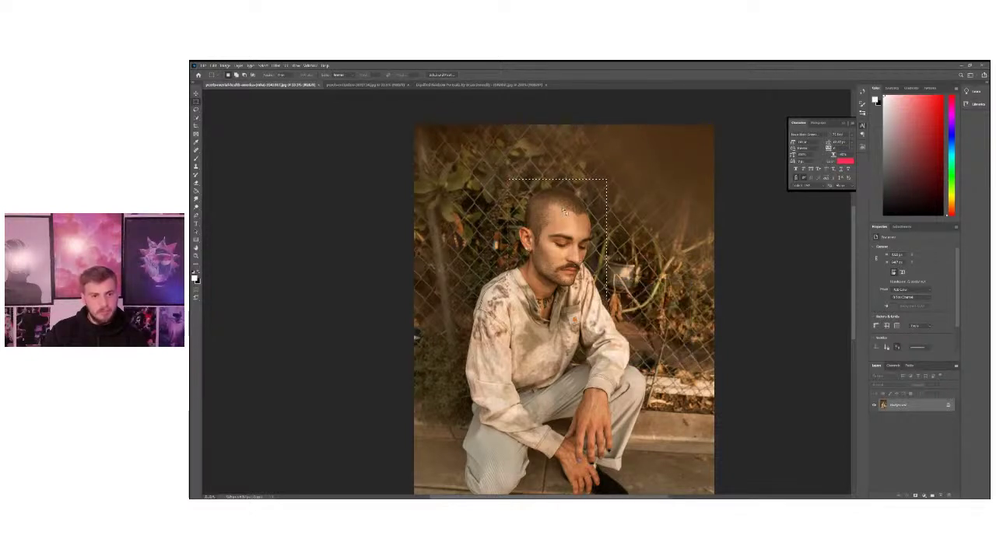
pyautogui.rightClick(195, 102)
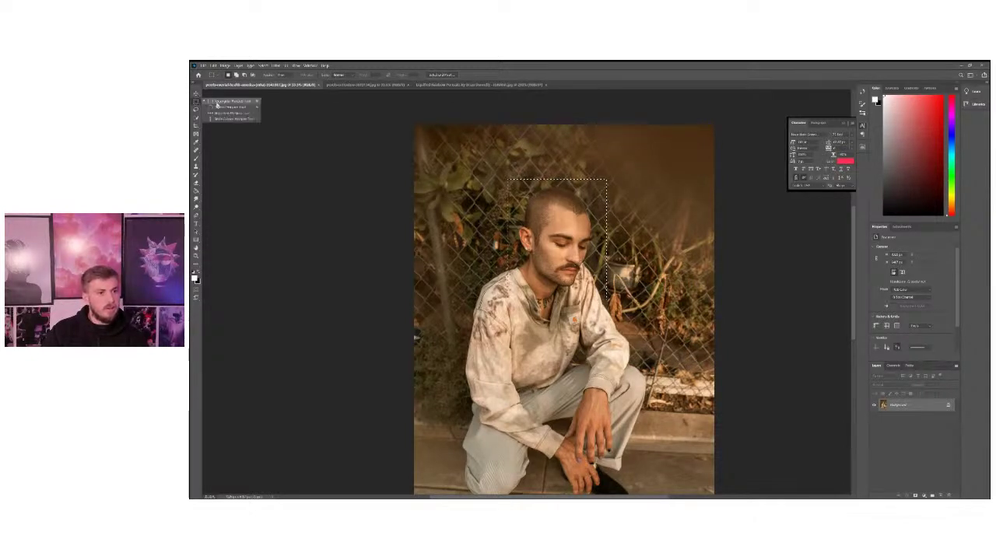
pyautogui.click(219, 105)
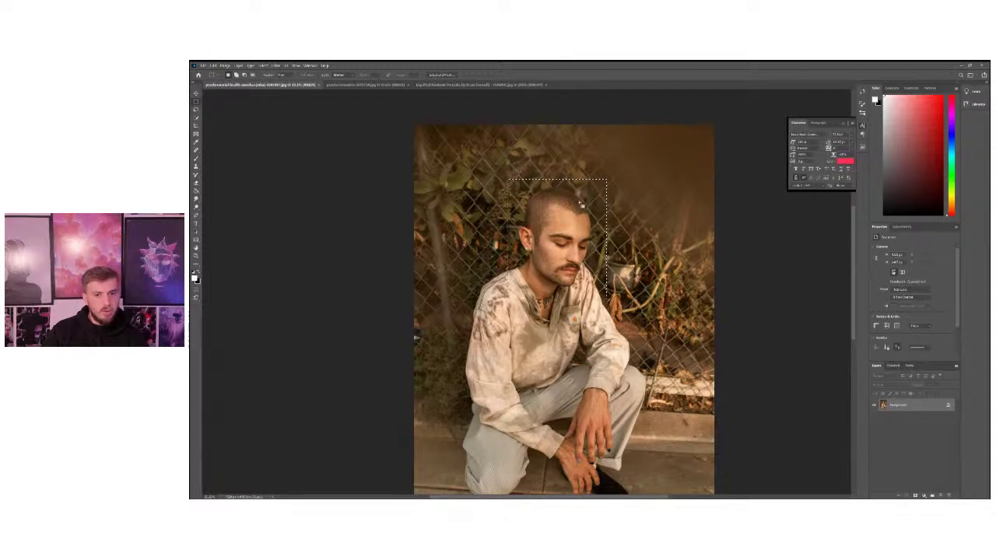
pyautogui.click(491, 169)
pyautogui.moveTo(507, 173); pyautogui.dragTo(611, 295)
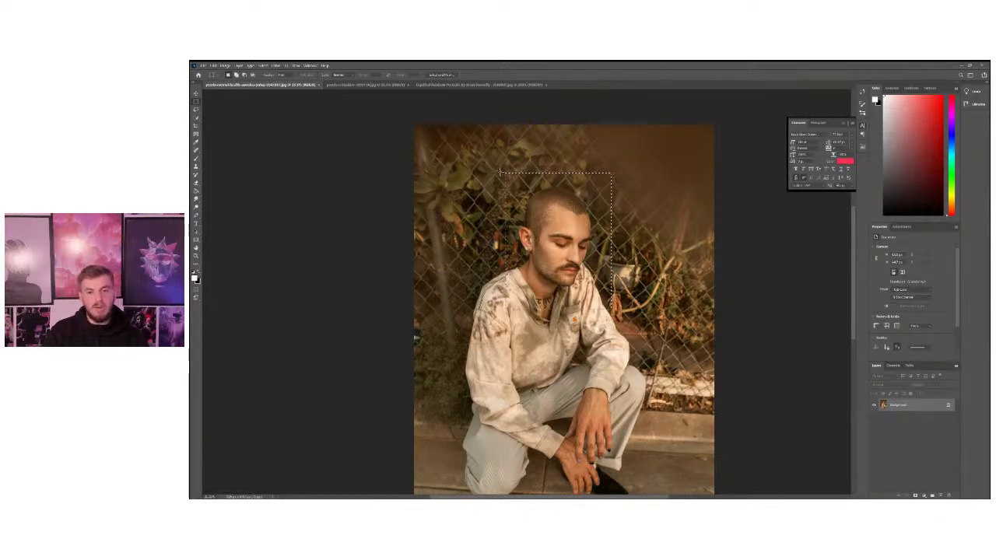
pyautogui.moveTo(504, 172); pyautogui.dragTo(612, 295)
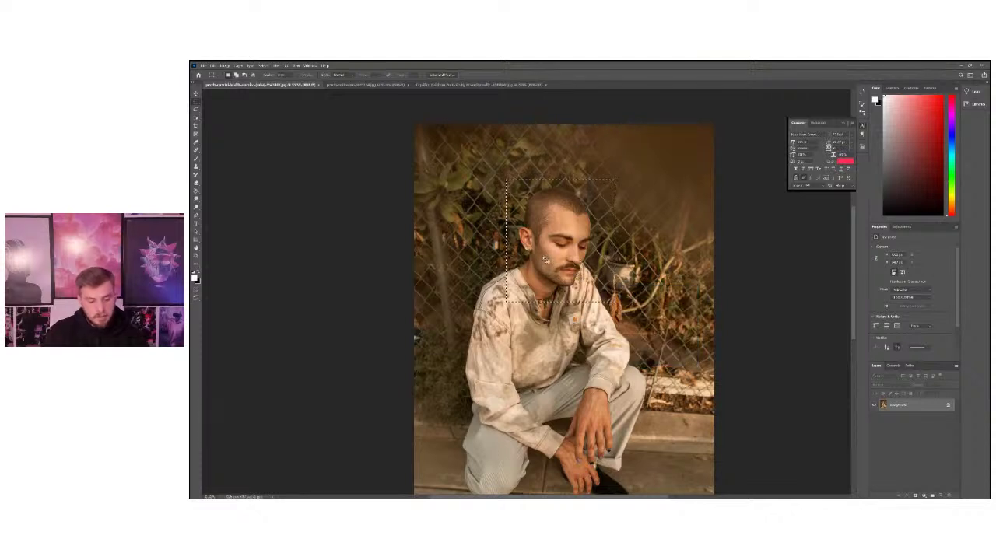
pyautogui.moveTo(528, 180); pyautogui.dragTo(517, 180)
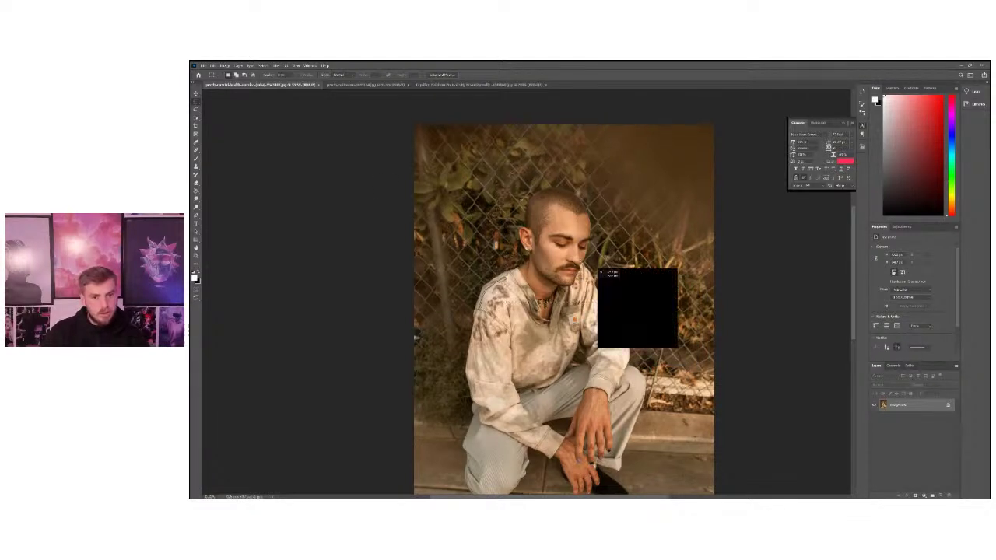
# Select the crouching man's head and neck with the Rectangular Marquee tool and copy the selected area
pyautogui.click(195, 93)
pyautogui.click(195, 102)
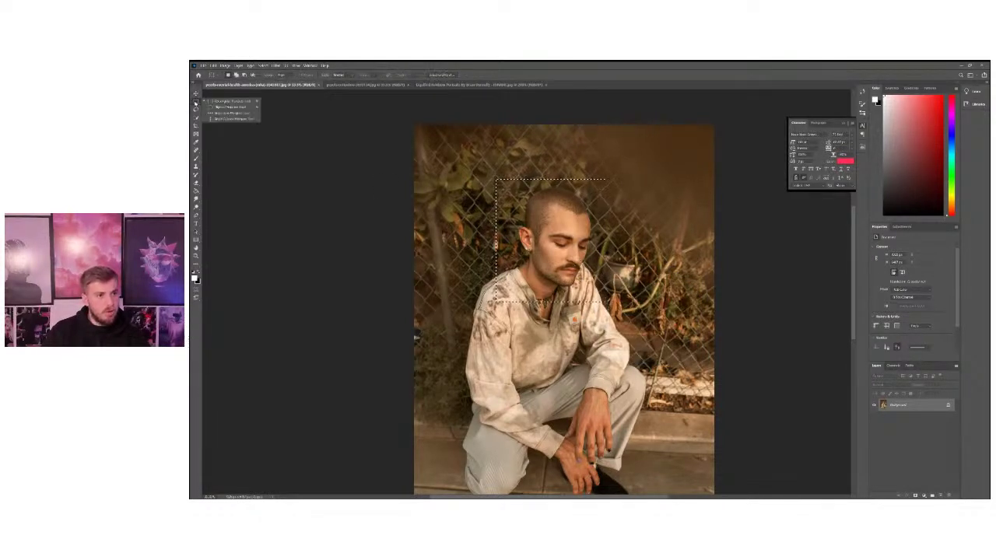
pyautogui.click(223, 102)
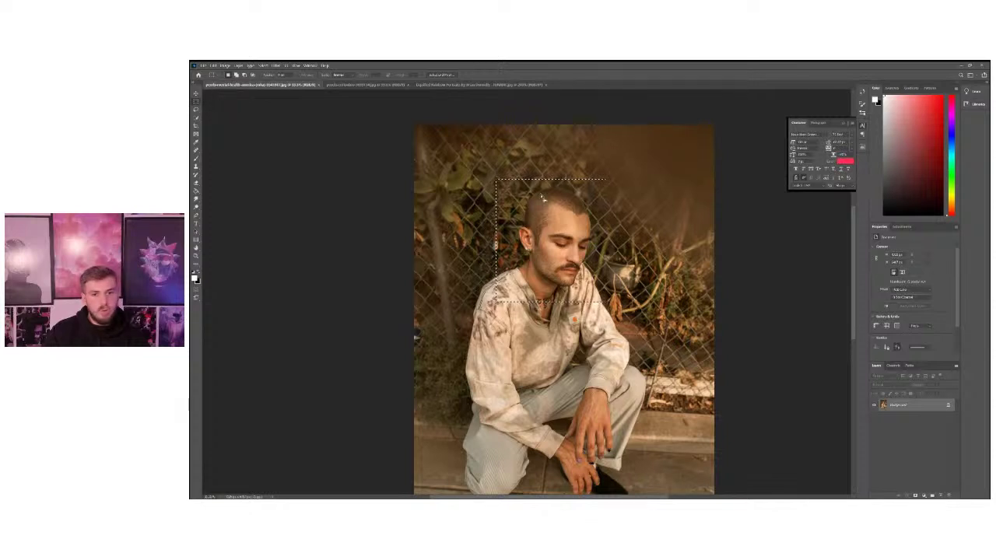
pyautogui.moveTo(503, 167); pyautogui.dragTo(598, 300)
pyautogui.moveTo(604, 299); pyautogui.dragTo(603, 300)
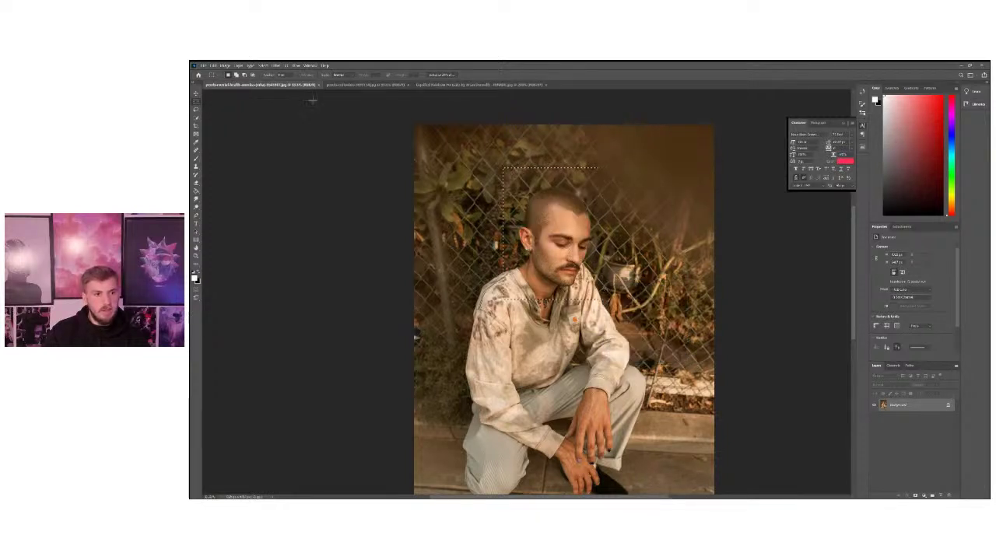
pyautogui.click(212, 65)
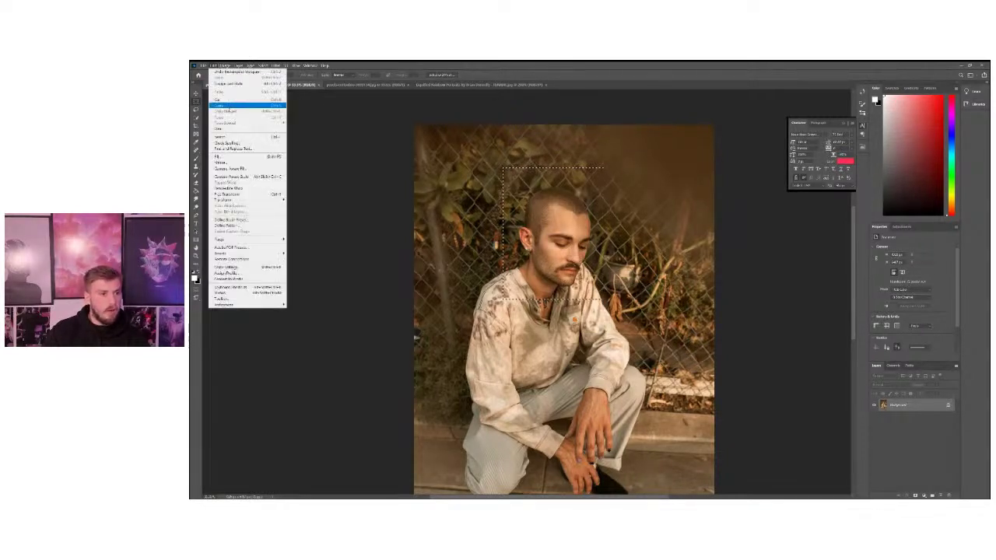
pyautogui.click(224, 106)
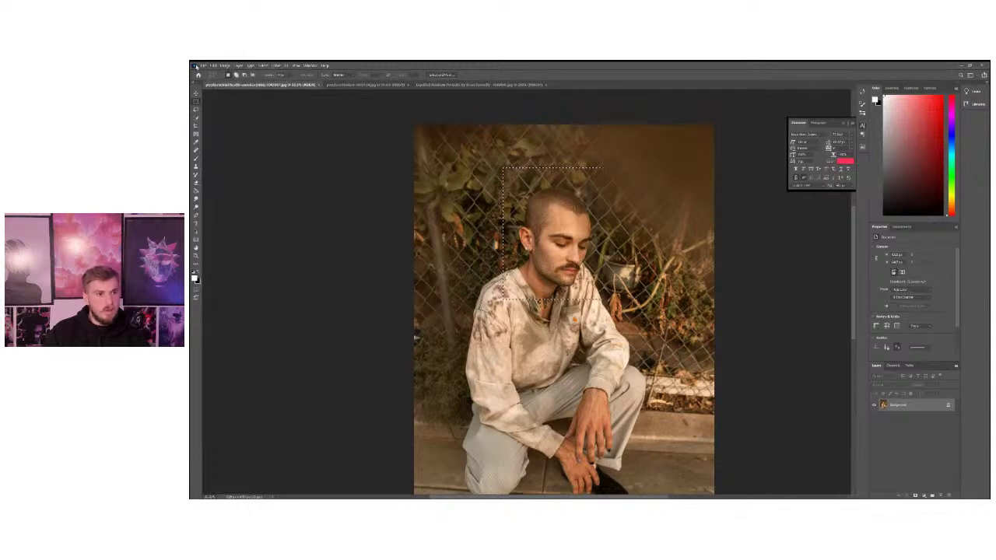
# Create a new document from the recent custom 4000 x 5000 px preset at 72 pixels/inch
pyautogui.click(202, 66)
pyautogui.click(210, 72)
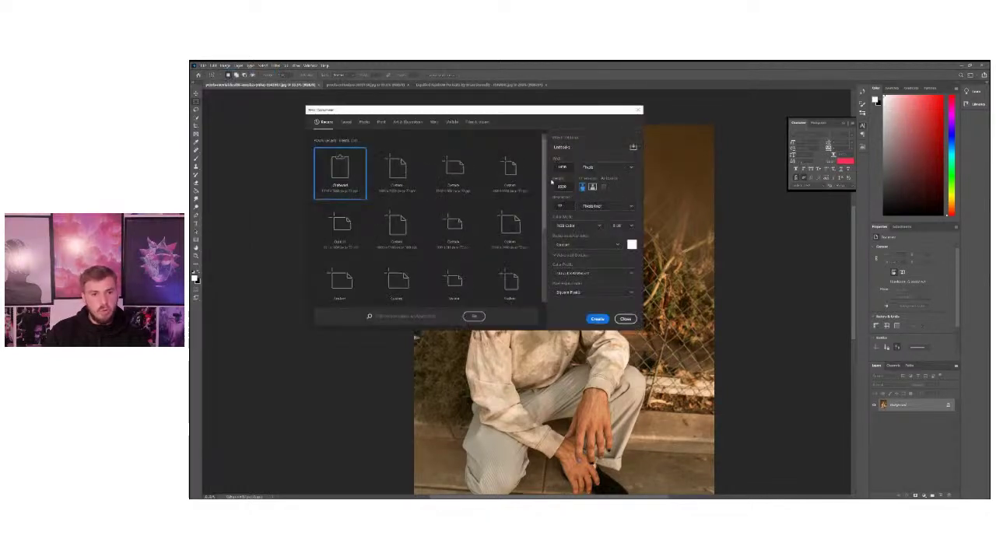
pyautogui.click(416, 171)
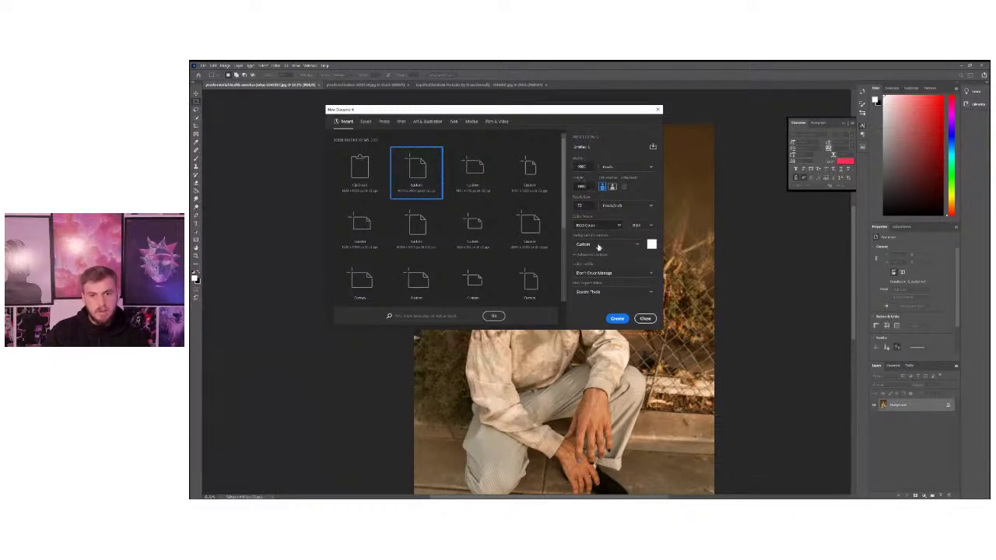
pyautogui.click(617, 318)
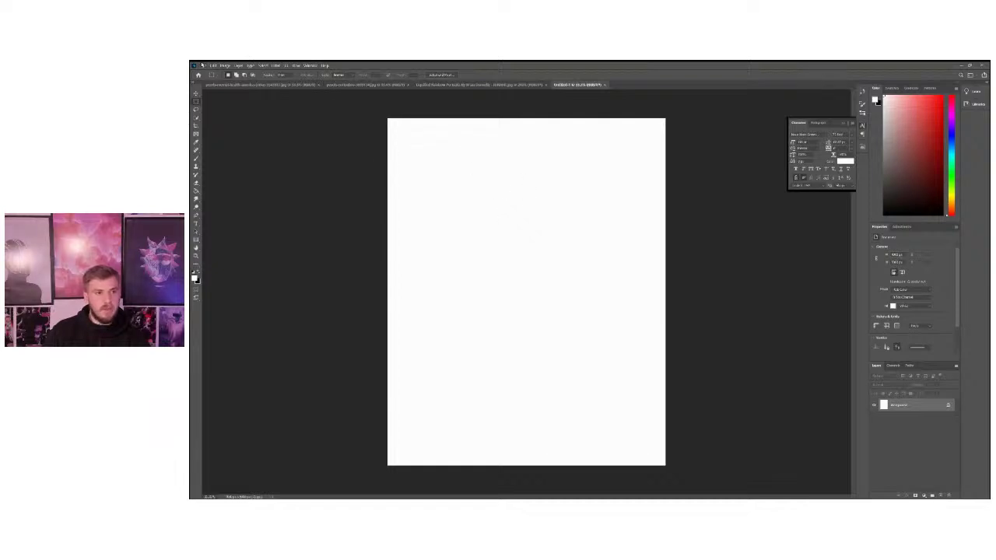
# Resize the blank document to 1200 x 1500 px with the Image Size command
pyautogui.click(225, 66)
pyautogui.click(241, 115)
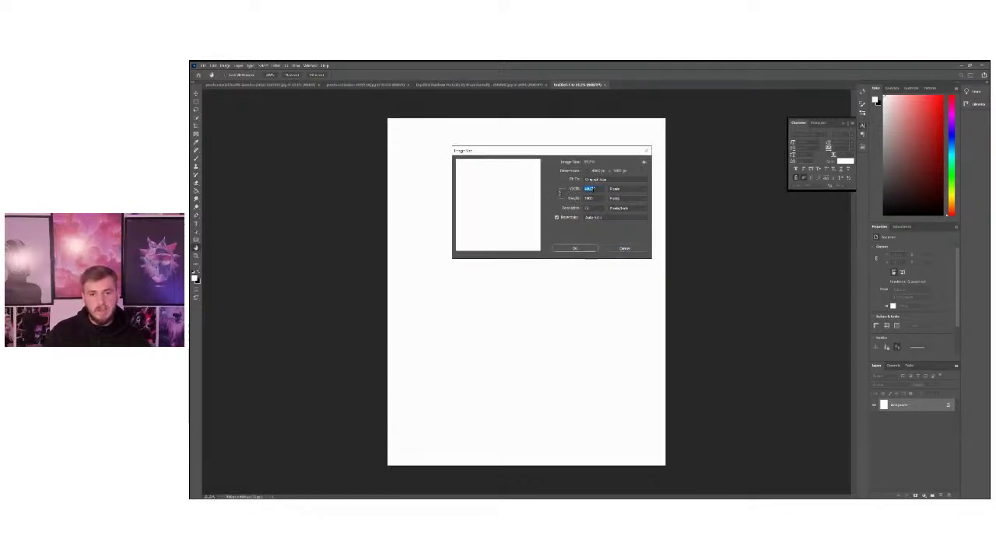
pyautogui.moveTo(519, 154); pyautogui.dragTo(525, 154)
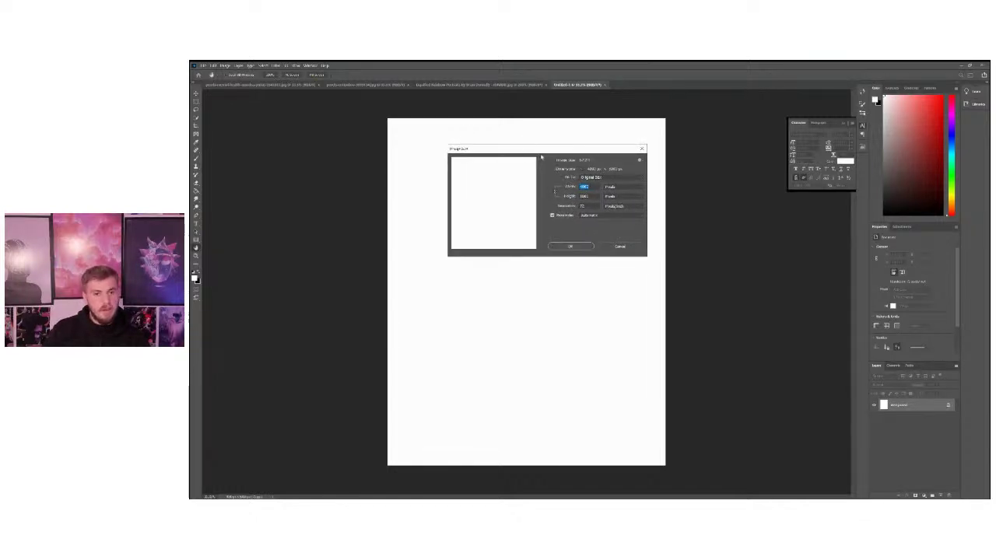
pyautogui.moveTo(540, 155); pyautogui.dragTo(549, 165)
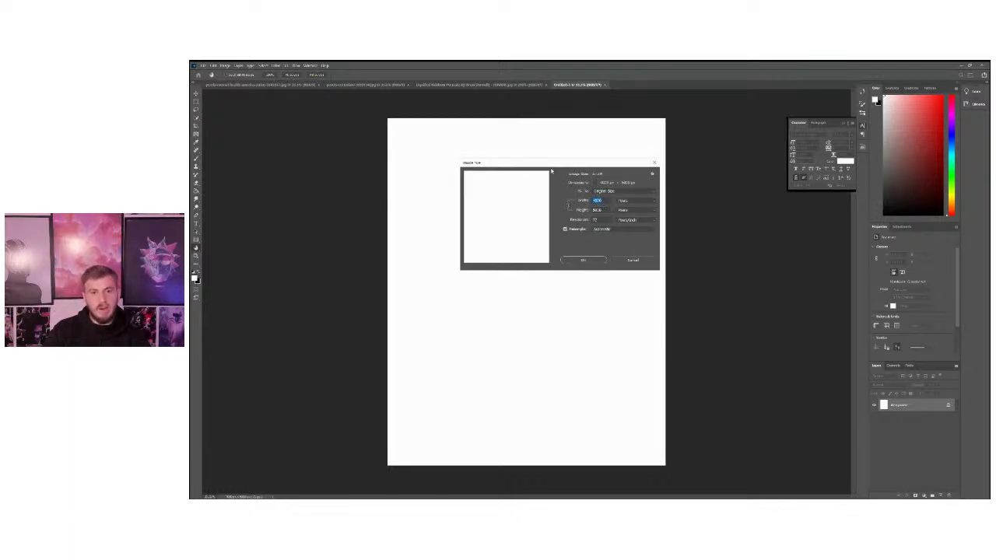
pyautogui.moveTo(527, 162); pyautogui.dragTo(544, 173)
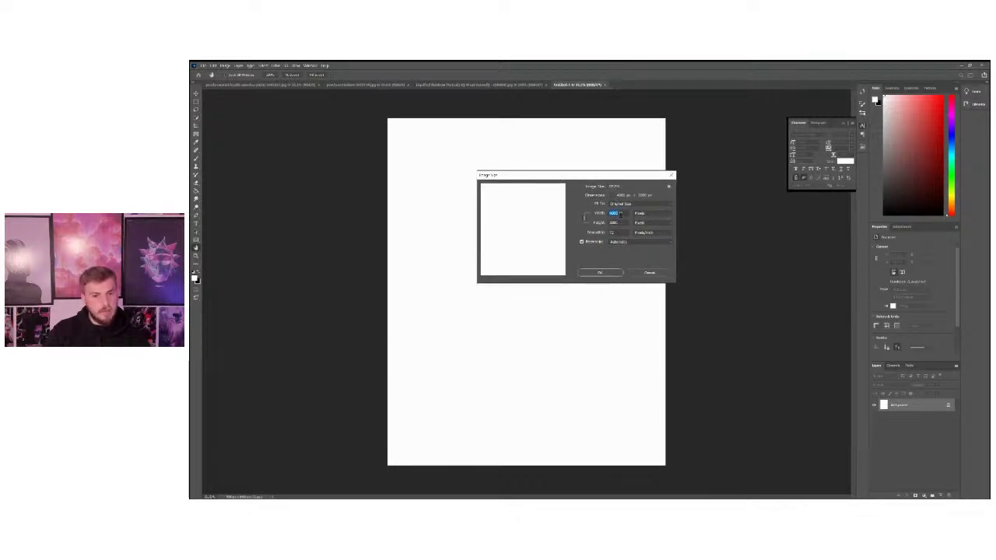
pyautogui.write('12')
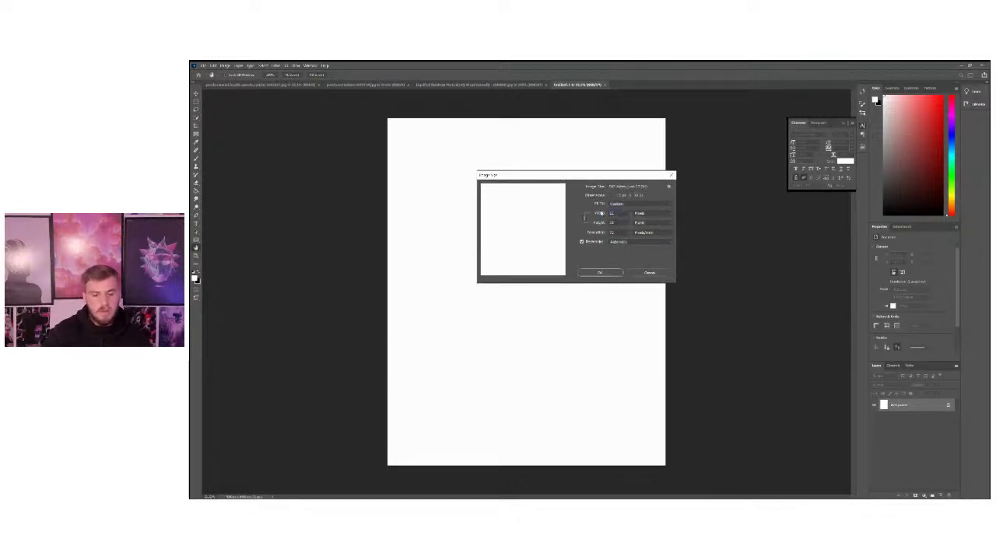
pyautogui.write('80')
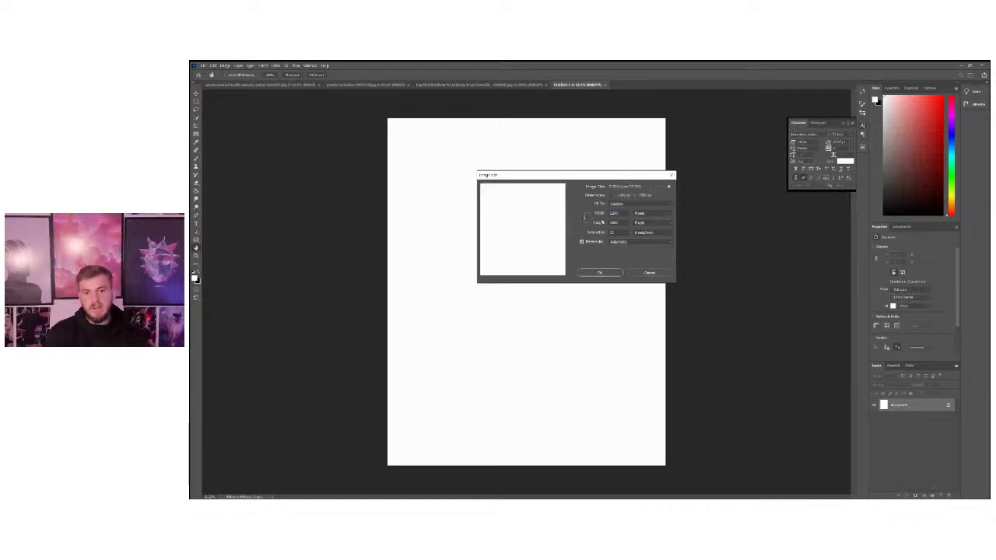
pyautogui.moveTo(555, 178); pyautogui.dragTo(537, 156)
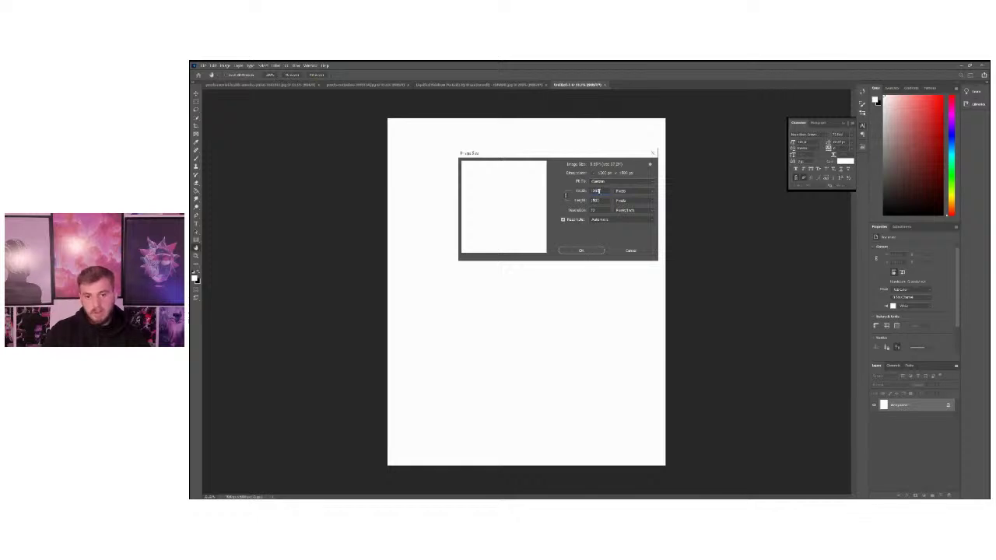
pyautogui.click(592, 252)
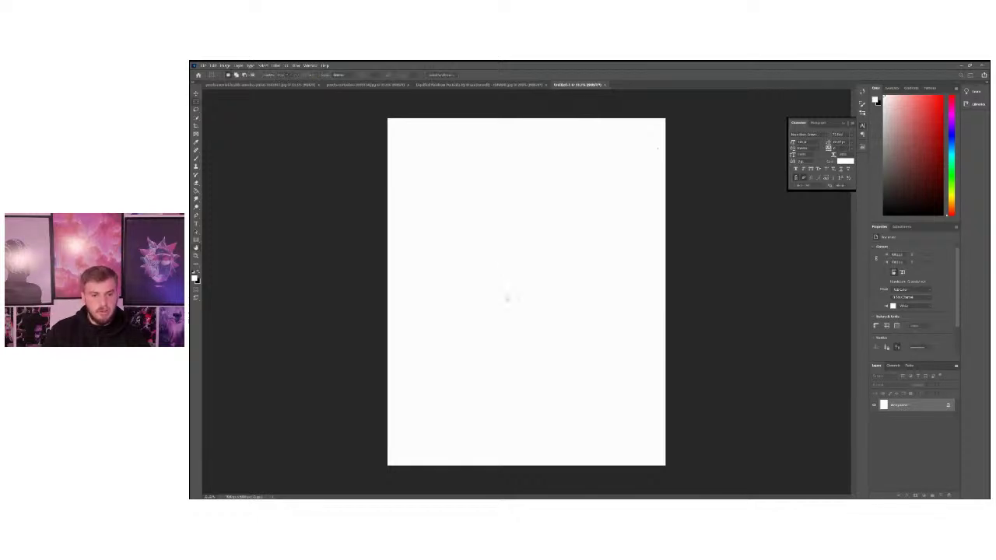
# Paste the copied head photo onto the canvas, then scale and position it so the portrait fills the whole frame
pyautogui.press('z')
pyautogui.click(510, 259)
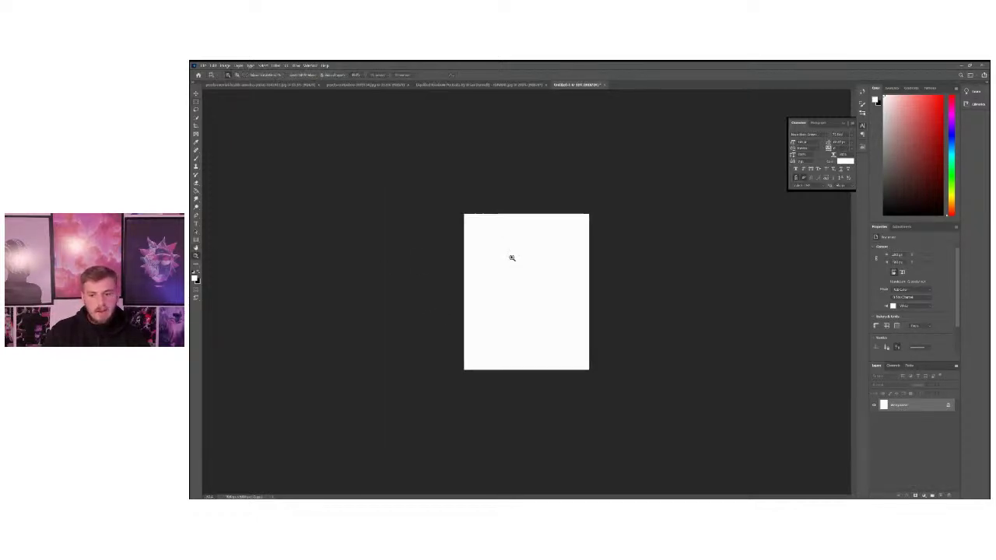
pyautogui.click(214, 66)
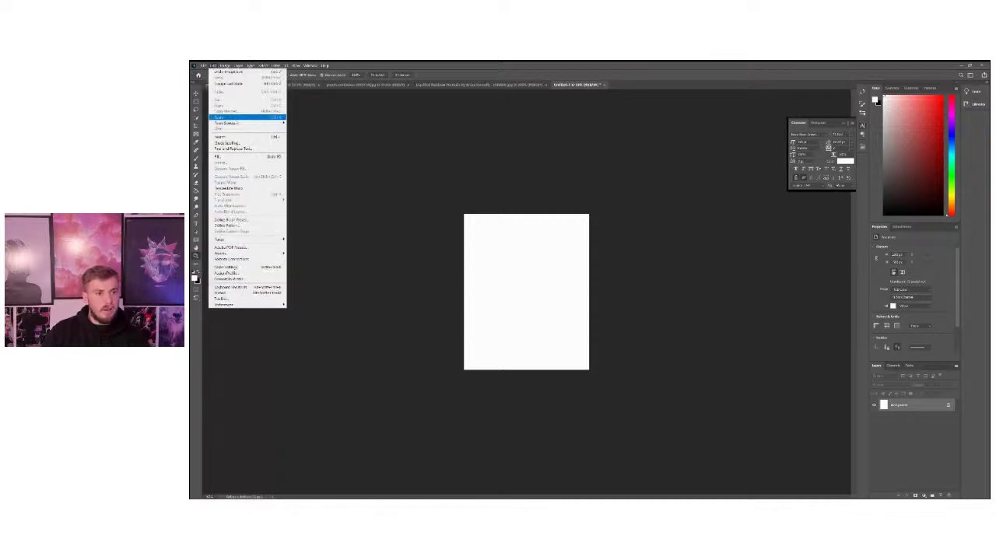
pyautogui.click(225, 117)
pyautogui.hotkey('ctrl', 't')
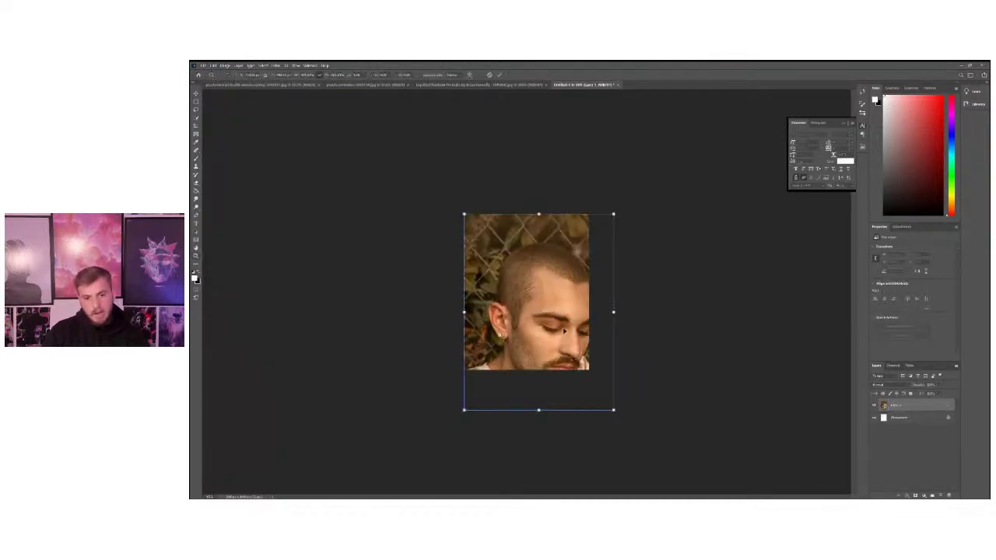
pyautogui.moveTo(547, 303); pyautogui.dragTo(536, 270)
pyautogui.moveTo(601, 277); pyautogui.dragTo(574, 284)
pyautogui.press('Return')
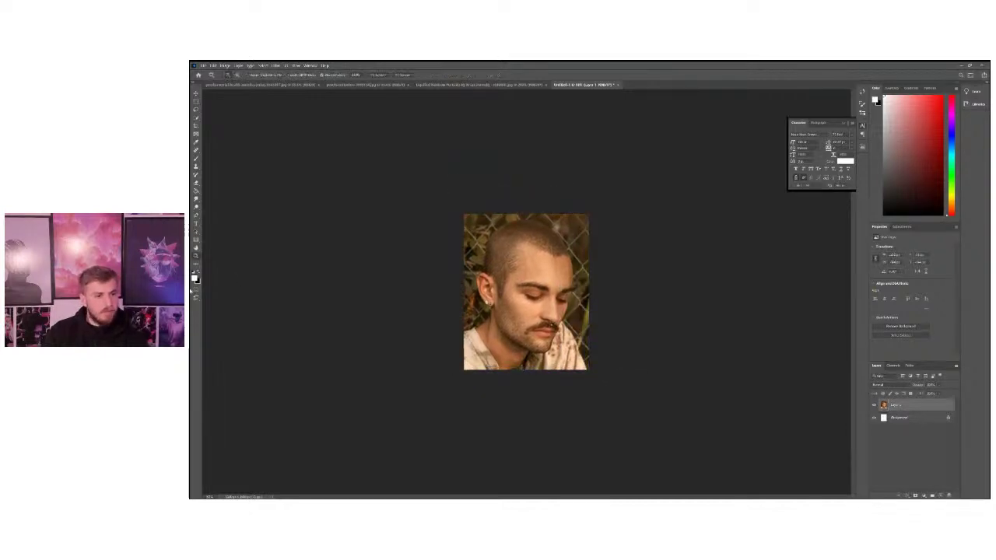
# Select the man's head with the Object Selection tool and trim the outline around the ear and jaw with the Quick Selection tool
pyautogui.click(196, 255)
pyautogui.click(553, 292)
pyautogui.click(511, 343)
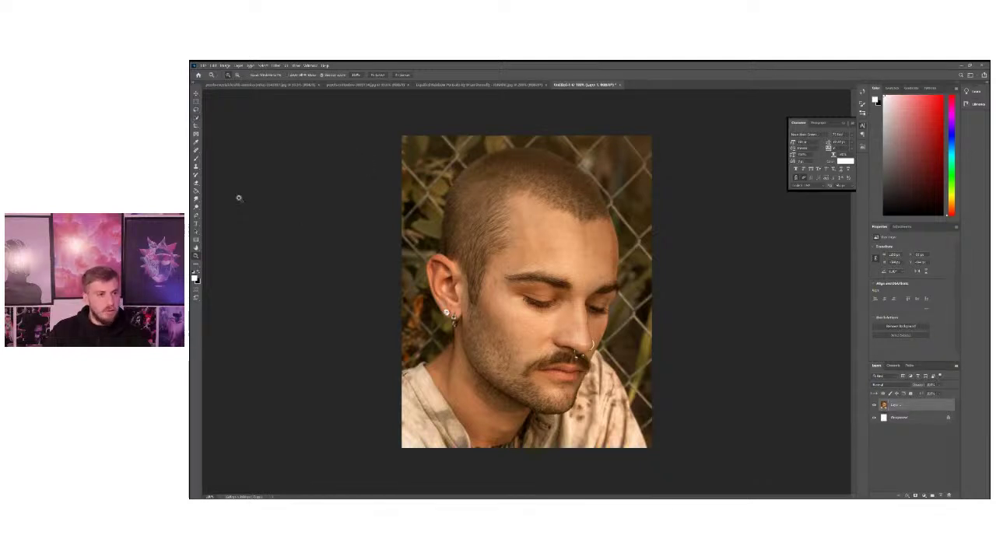
pyautogui.click(196, 117)
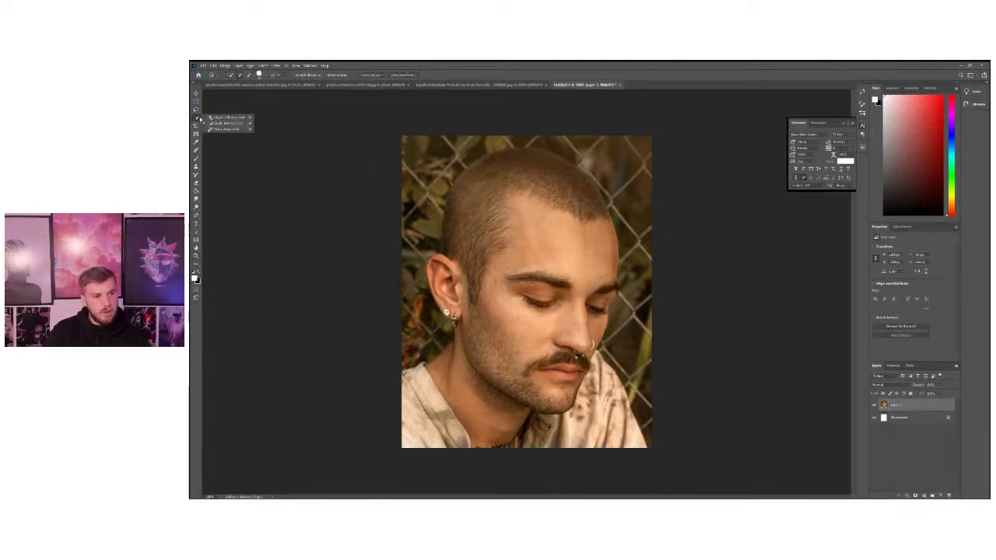
pyautogui.click(209, 117)
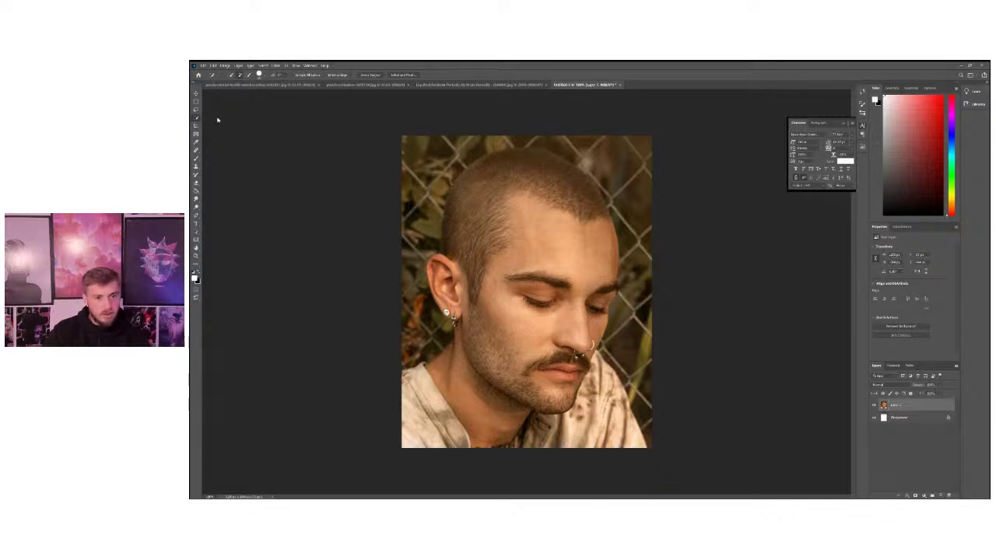
pyautogui.moveTo(424, 142); pyautogui.dragTo(611, 409)
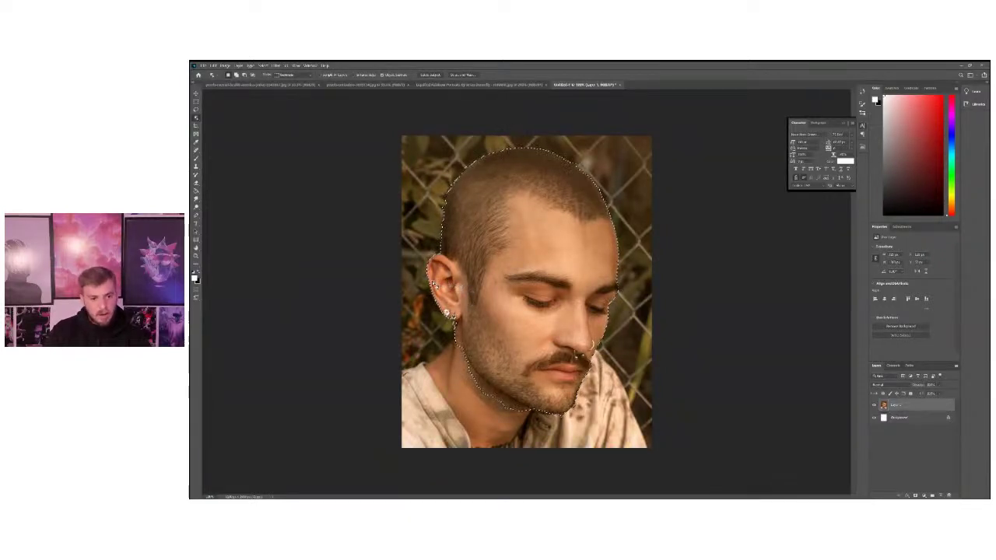
pyautogui.rightClick(197, 126)
pyautogui.rightClick(196, 117)
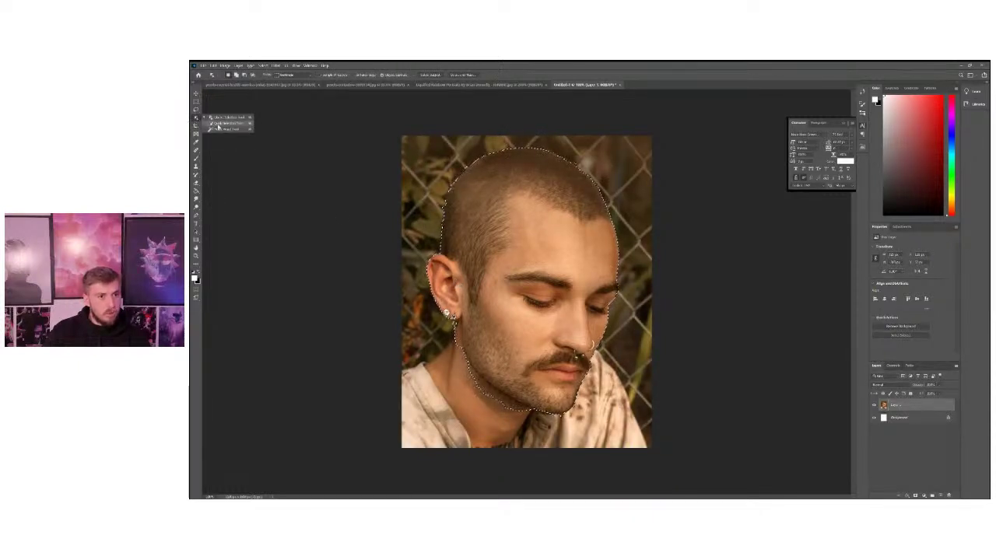
pyautogui.click(218, 125)
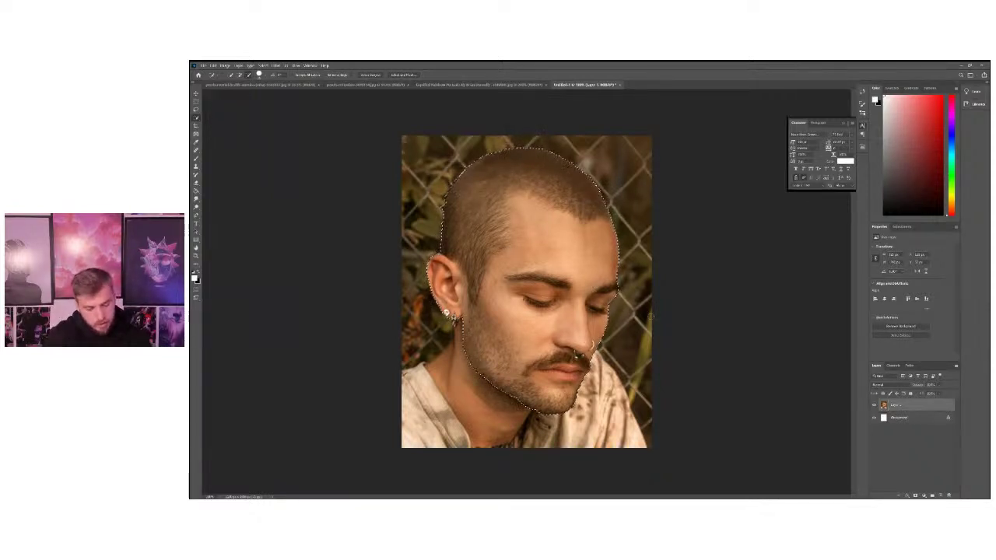
# Try isolating the selected head on its own layer with the original photo layer hidden, and undo the attempt
pyautogui.hotkey('ctrl', 'j')
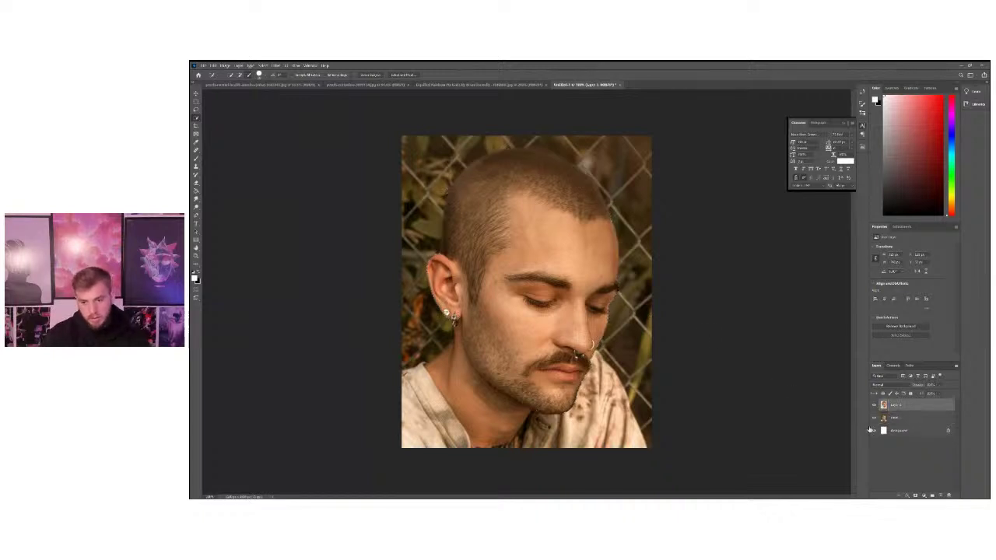
pyautogui.click(872, 417)
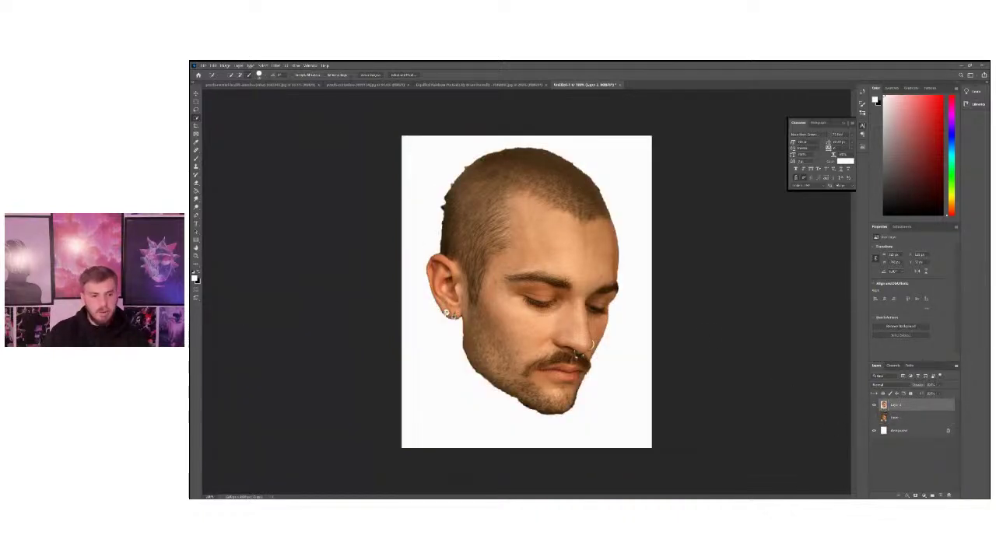
pyautogui.hotkey('ctrl', 'z')
pyautogui.hotkey('ctrl', 'z')
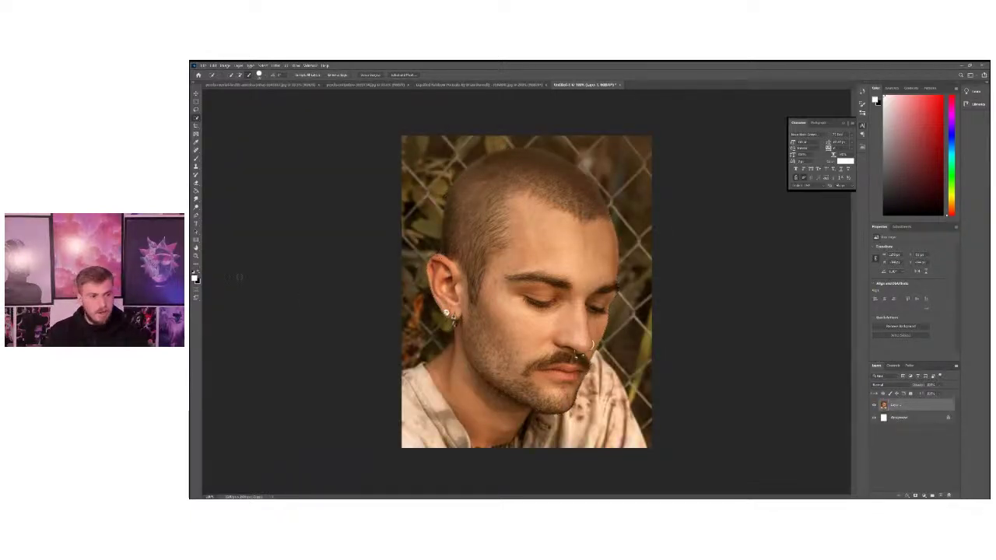
# Start a Pen tool path at the base of the earlobe and trace it down the upper jawline
pyautogui.click(196, 256)
pyautogui.click(568, 392)
pyautogui.click(297, 240)
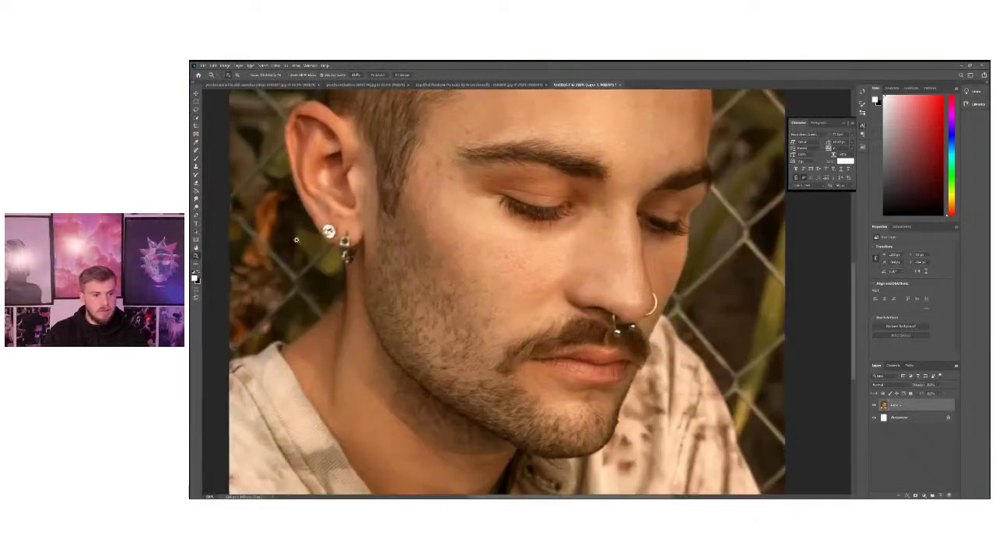
pyautogui.click(296, 239)
pyautogui.click(366, 235)
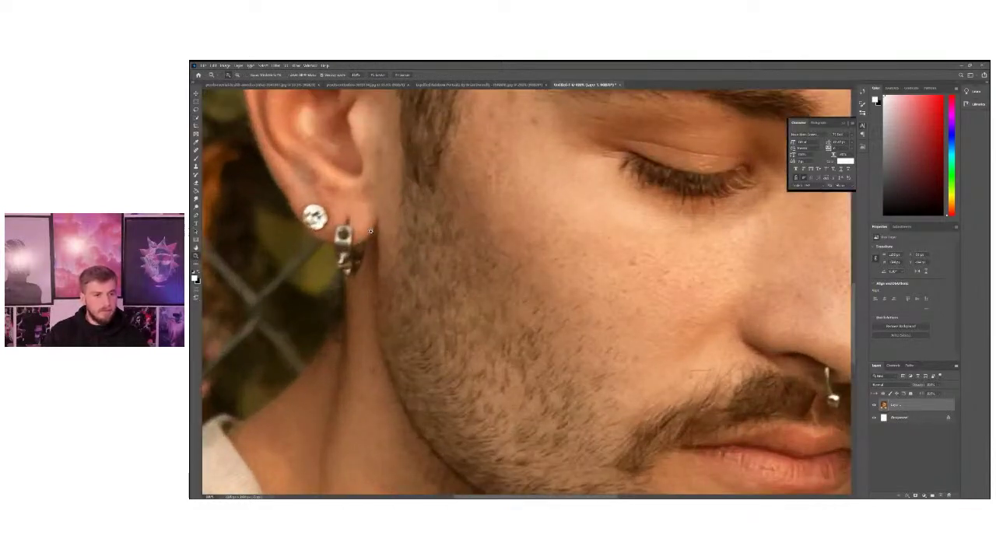
pyautogui.click(370, 231)
pyautogui.click(195, 214)
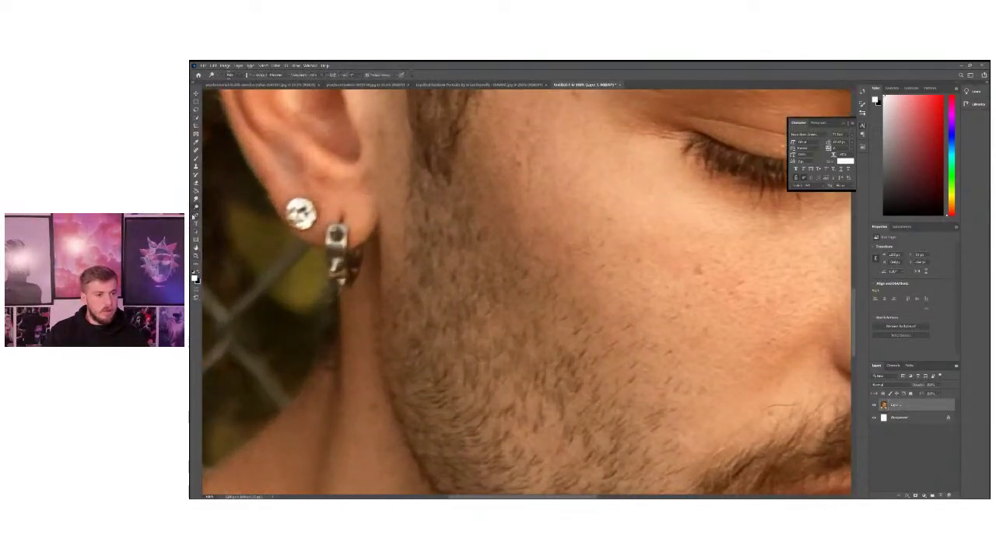
pyautogui.rightClick(195, 216)
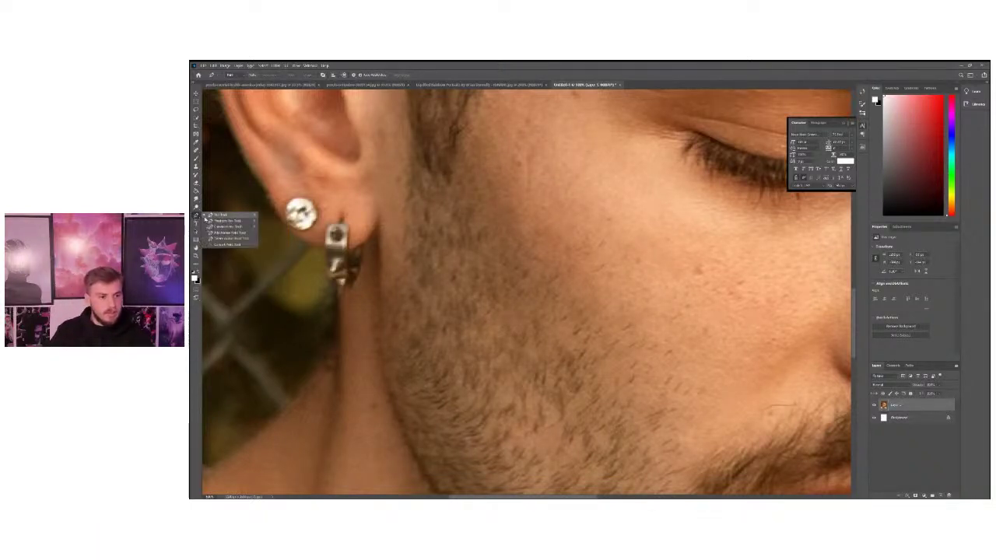
pyautogui.click(212, 220)
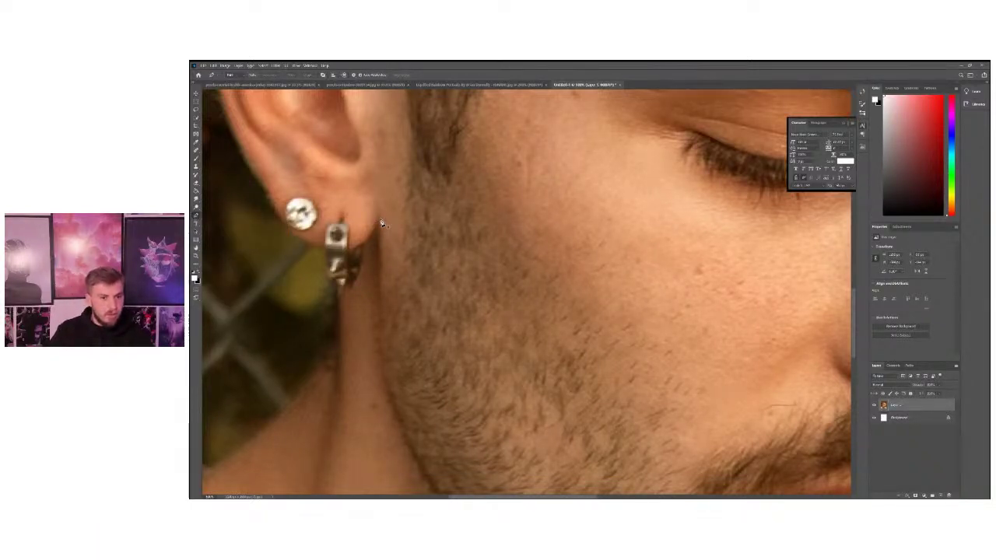
pyautogui.scroll(-2, 394, 365)
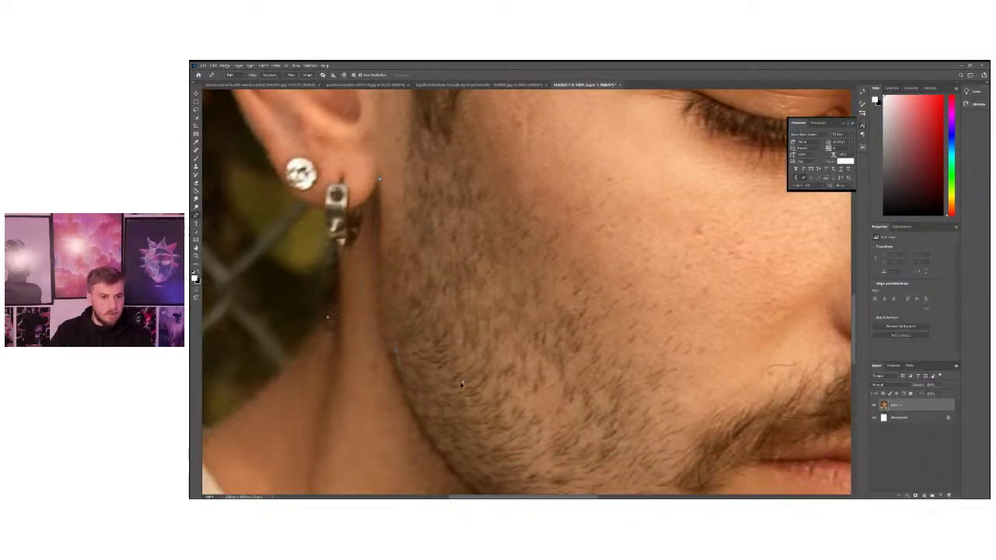
pyautogui.click(414, 412)
# Extend the Pen tool path from the upper jaw along the lower edge of the beard toward the chin
pyautogui.scroll(-5, 424, 411)
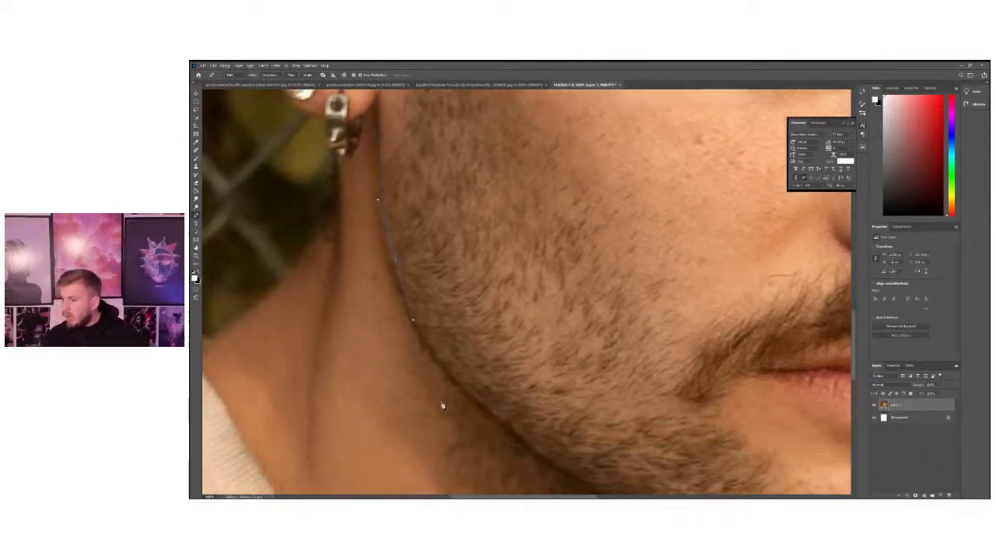
pyautogui.scroll(-1, 442, 401)
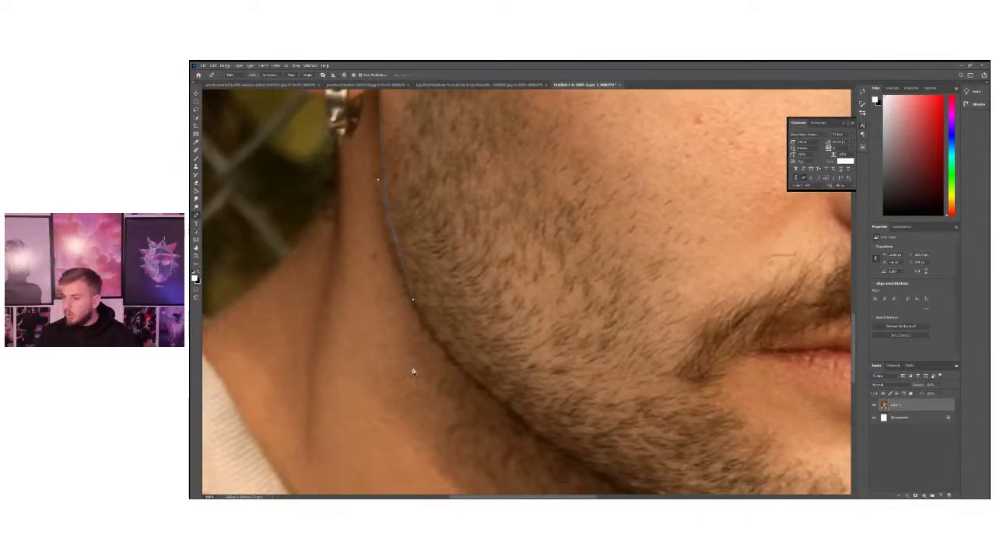
pyautogui.scroll(-2, 413, 371)
pyautogui.scroll(-2, 534, 400)
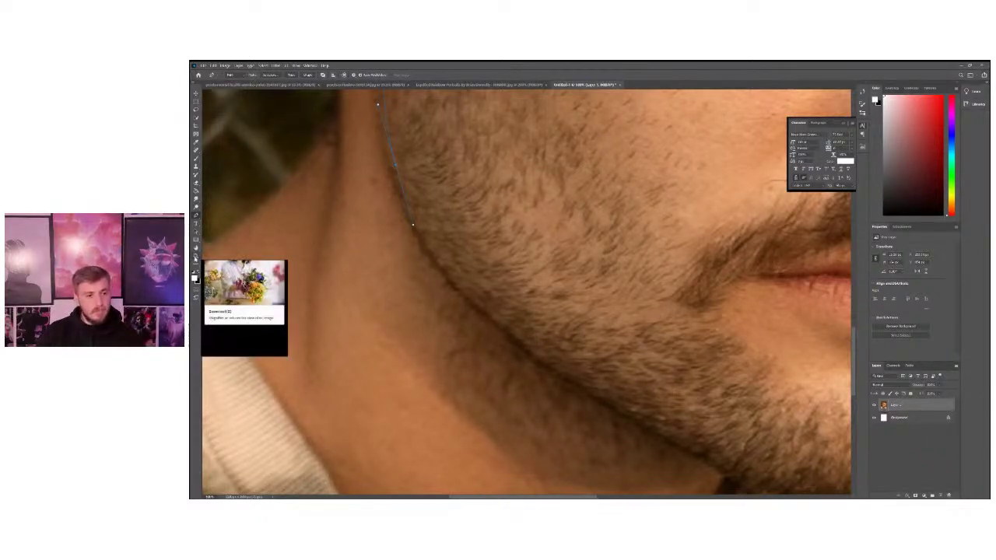
pyautogui.click(195, 256)
pyautogui.keyDown('alt'); pyautogui.click(430, 260); pyautogui.keyUp('alt')
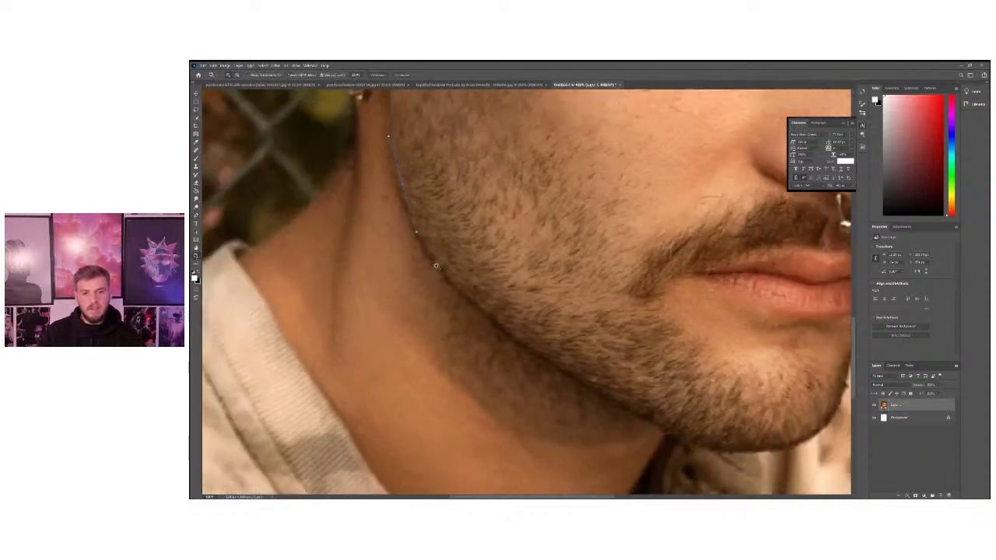
pyautogui.click(480, 282)
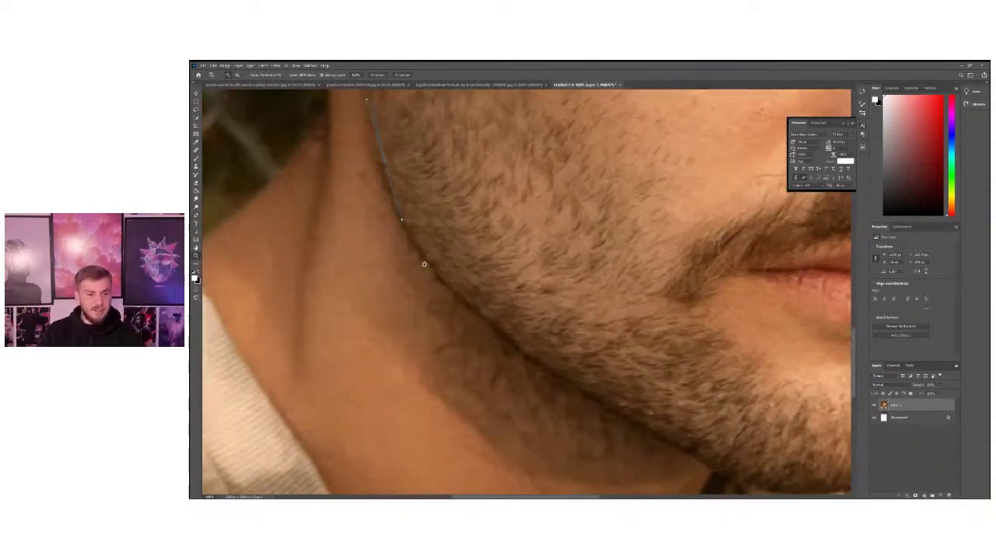
pyautogui.click(196, 217)
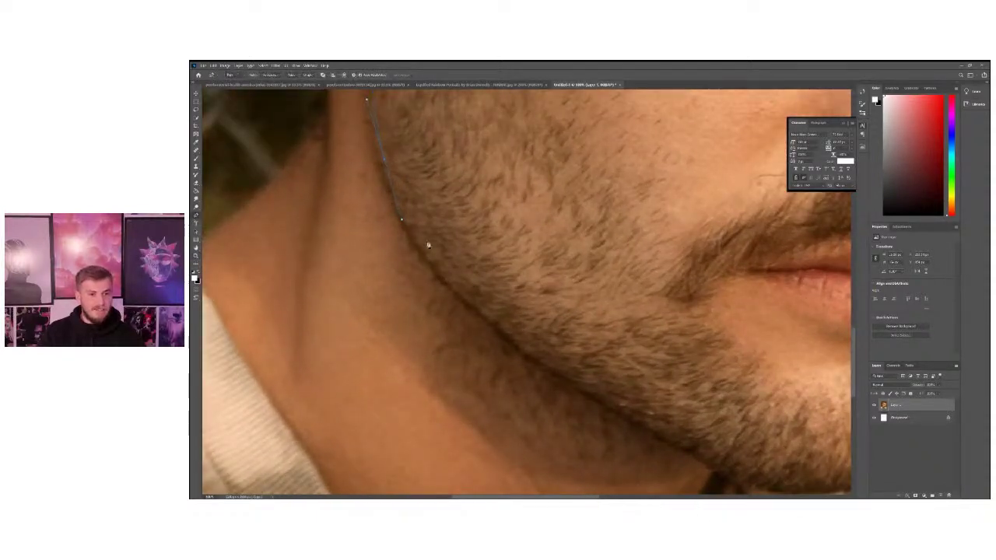
pyautogui.click(195, 256)
pyautogui.keyDown('alt'); pyautogui.click(322, 227); pyautogui.keyUp('alt')
pyautogui.keyDown('alt'); pyautogui.click(323, 227); pyautogui.keyUp('alt')
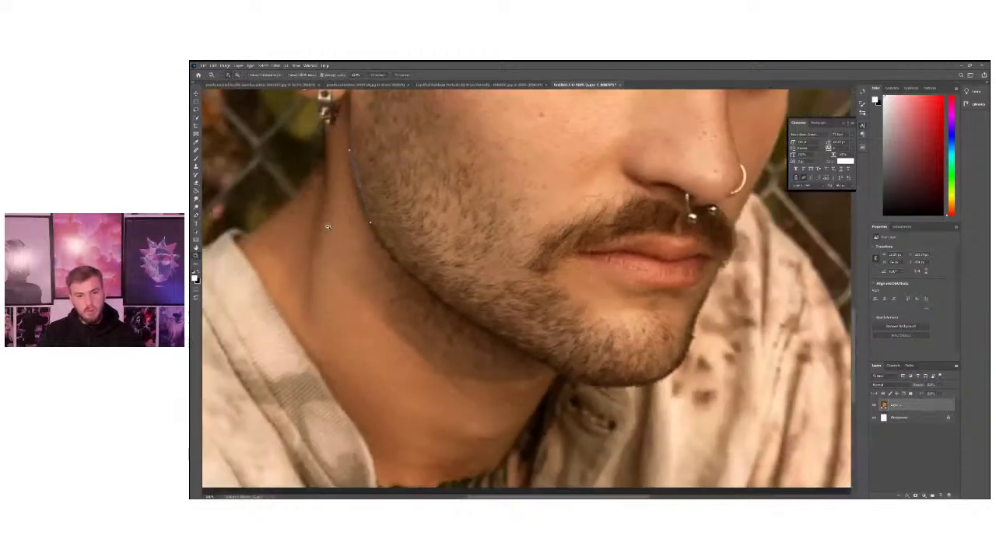
pyautogui.scroll(2, 404, 311)
pyautogui.click(196, 216)
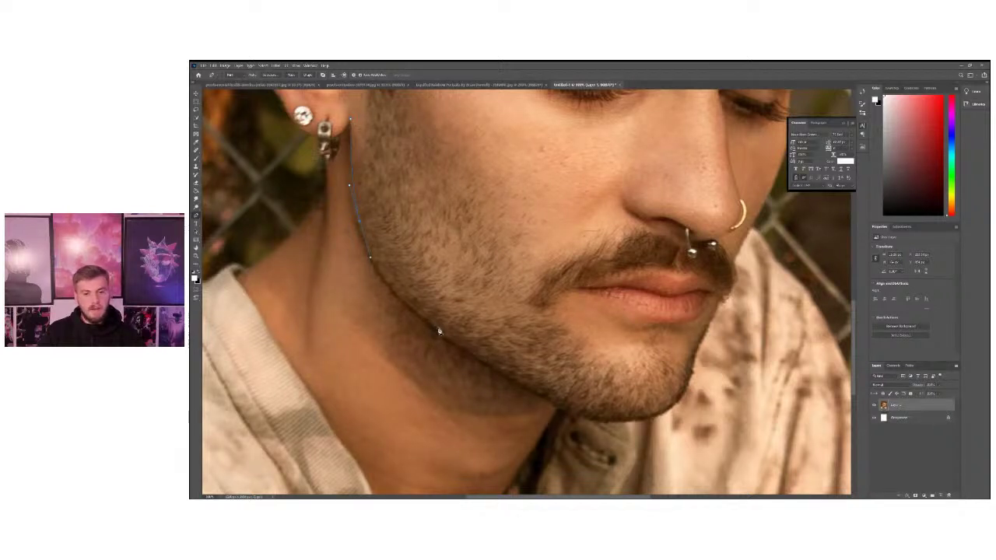
pyautogui.moveTo(438, 330); pyautogui.dragTo(444, 335)
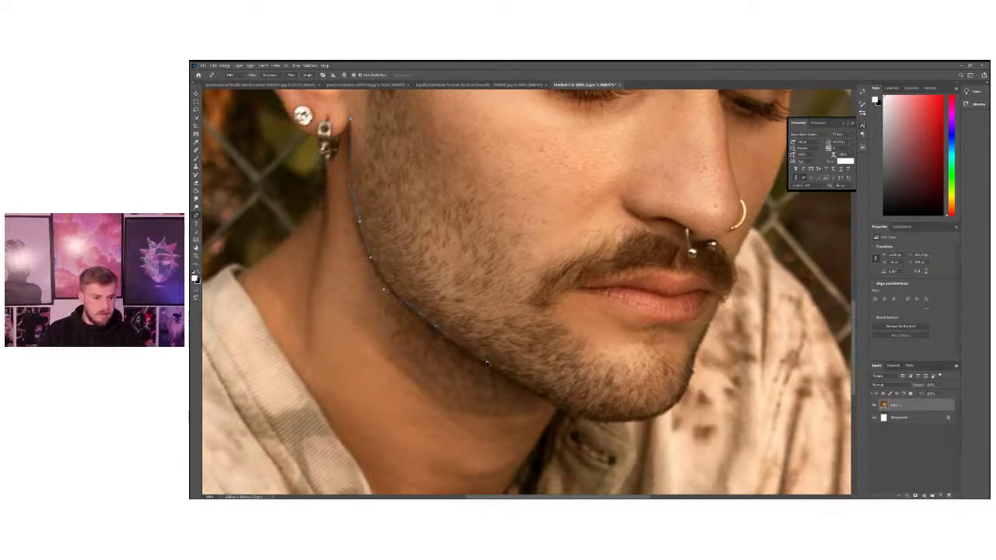
pyautogui.moveTo(496, 368); pyautogui.dragTo(459, 339)
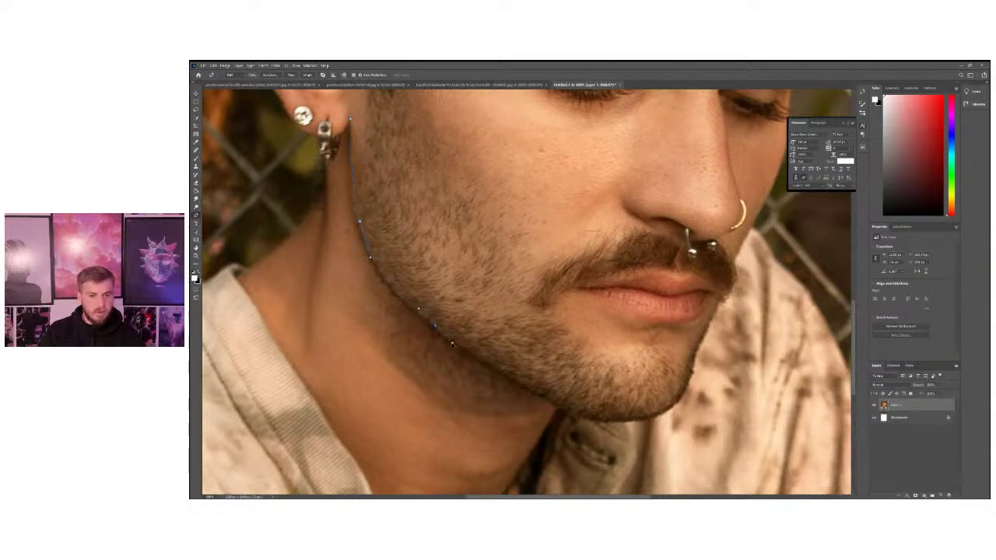
pyautogui.moveTo(462, 334); pyautogui.dragTo(470, 320)
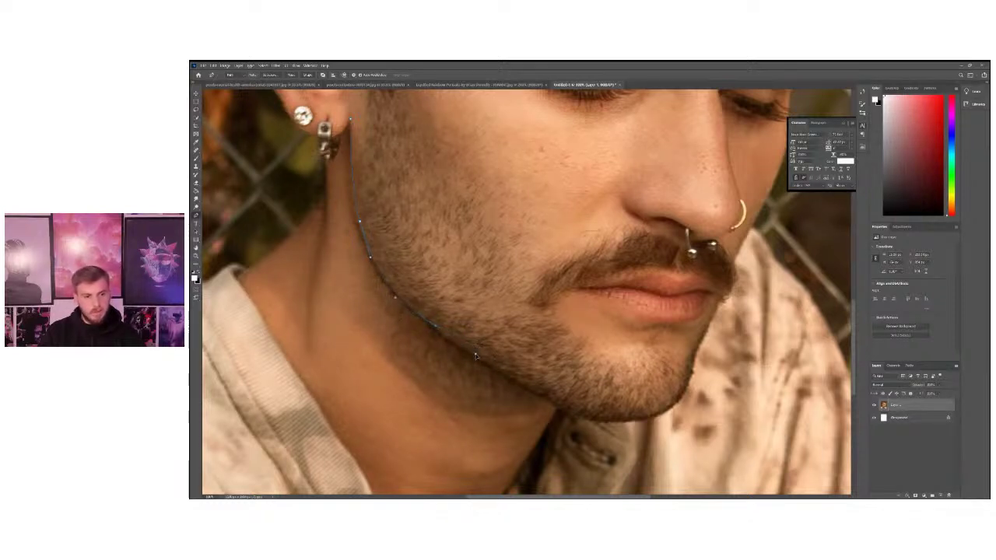
pyautogui.click(480, 356)
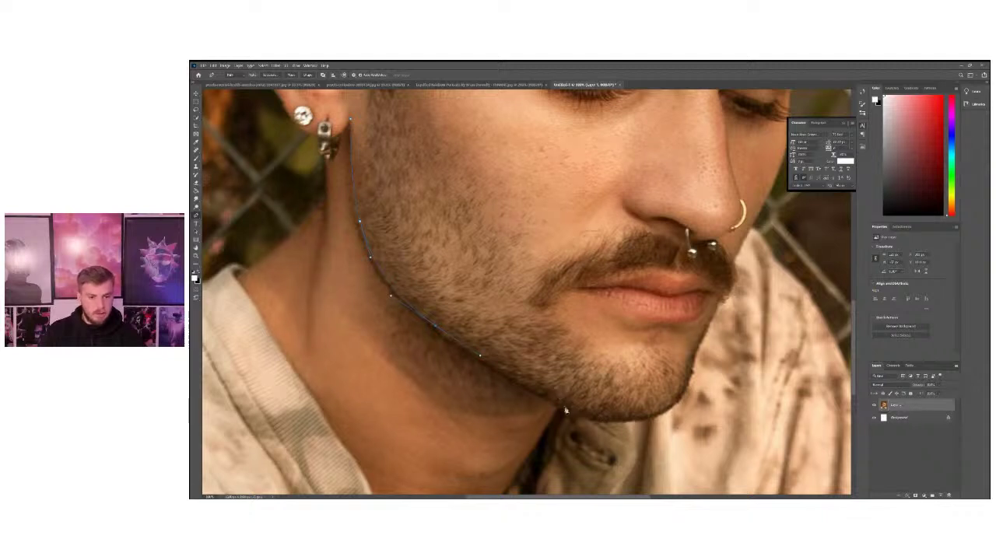
# Trace the Pen path around the underside of the chin and up past the lips to the edge of the moustache
pyautogui.moveTo(593, 417); pyautogui.dragTo(613, 421)
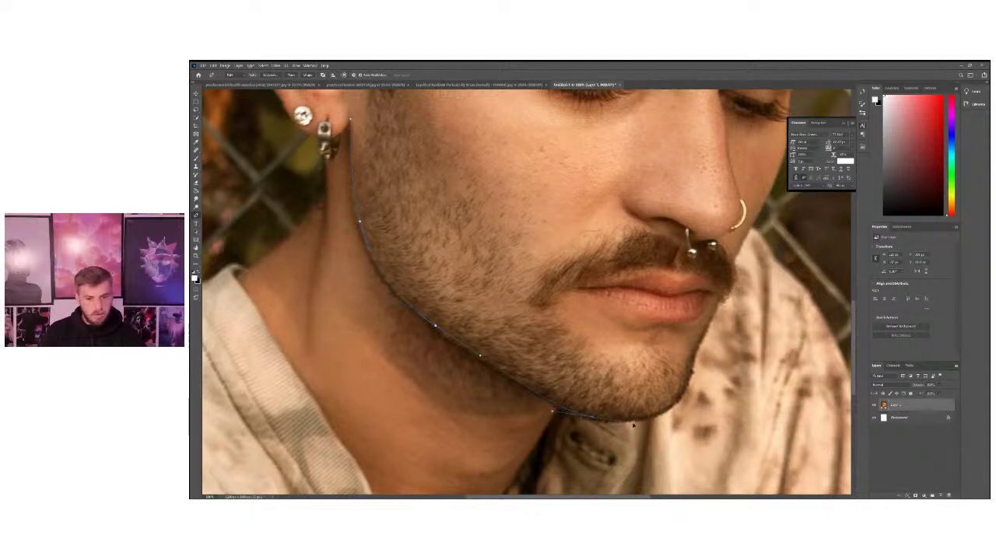
pyautogui.moveTo(680, 398); pyautogui.dragTo(688, 385)
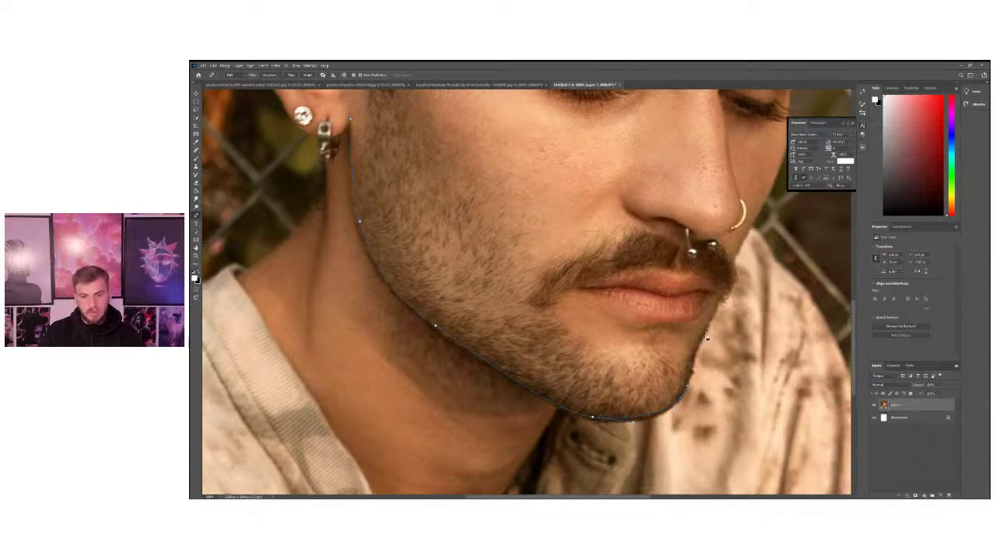
pyautogui.moveTo(705, 333); pyautogui.dragTo(718, 304)
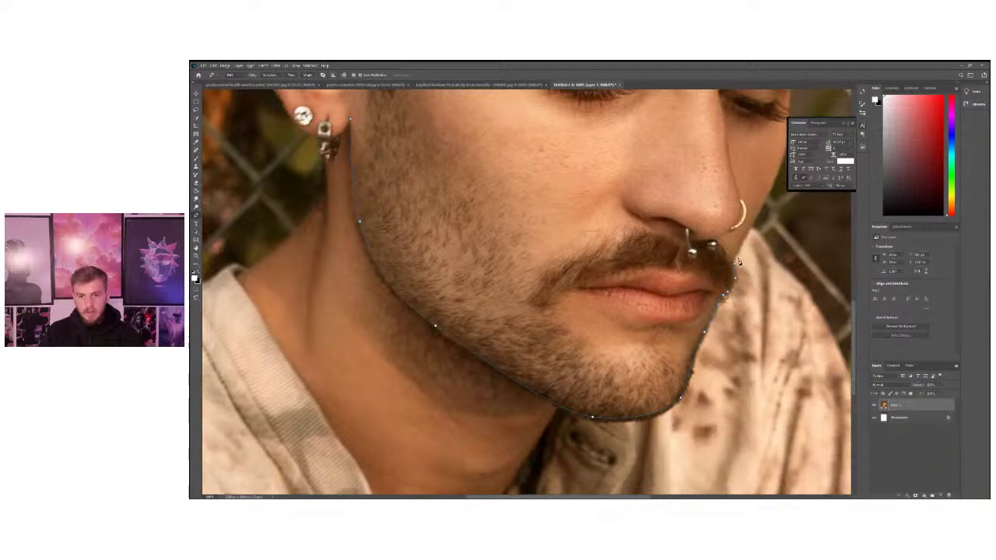
# Continue the Pen path up the far cheek, around the eye socket and over the edge of the far eyebrow
pyautogui.scroll(5, 737, 251)
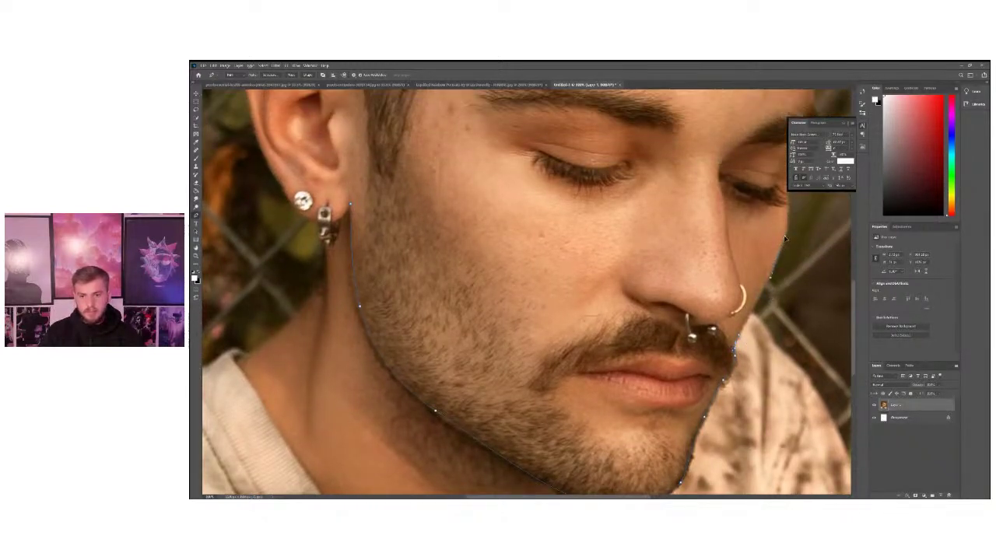
pyautogui.scroll(3, 784, 239)
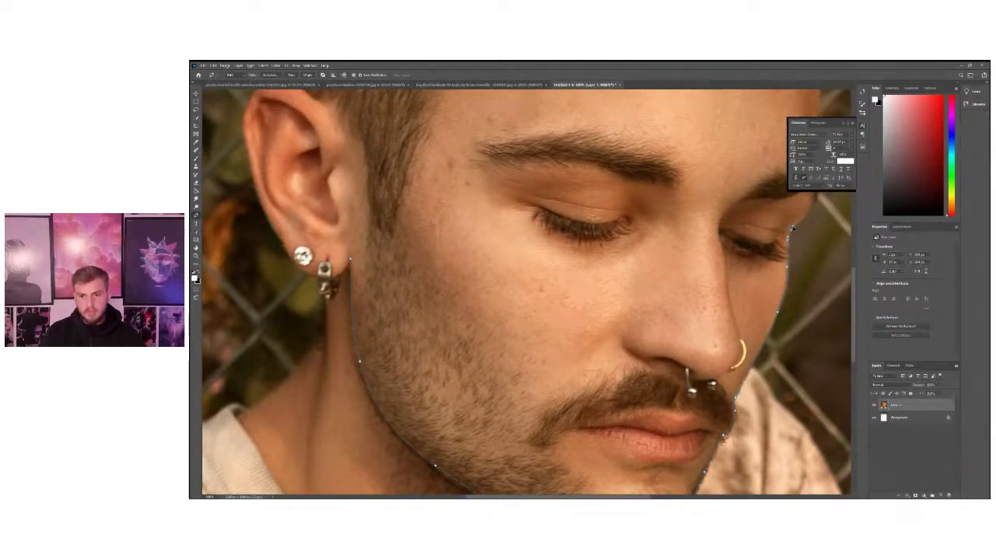
pyautogui.scroll(3, 795, 231)
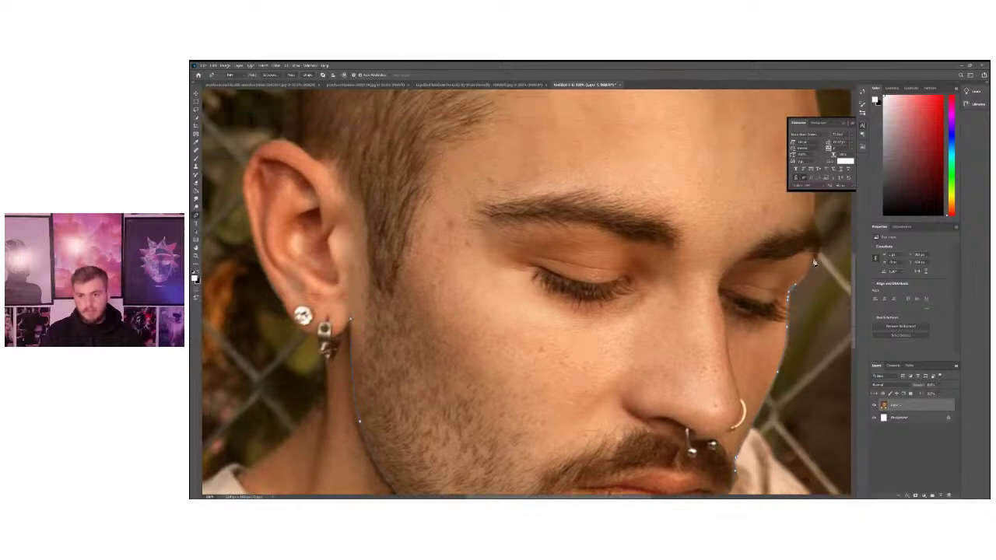
pyautogui.moveTo(813, 259); pyautogui.dragTo(817, 241)
pyautogui.click(812, 214)
# Trace the Pen path up the outer edge of the forehead to the hairline
pyautogui.scroll(7, 814, 228)
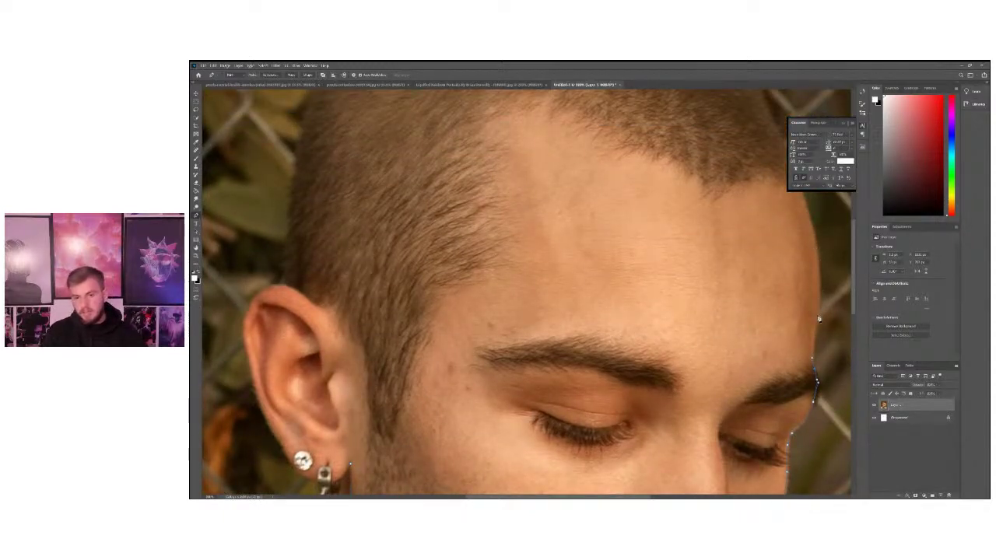
pyautogui.scroll(2, 817, 292)
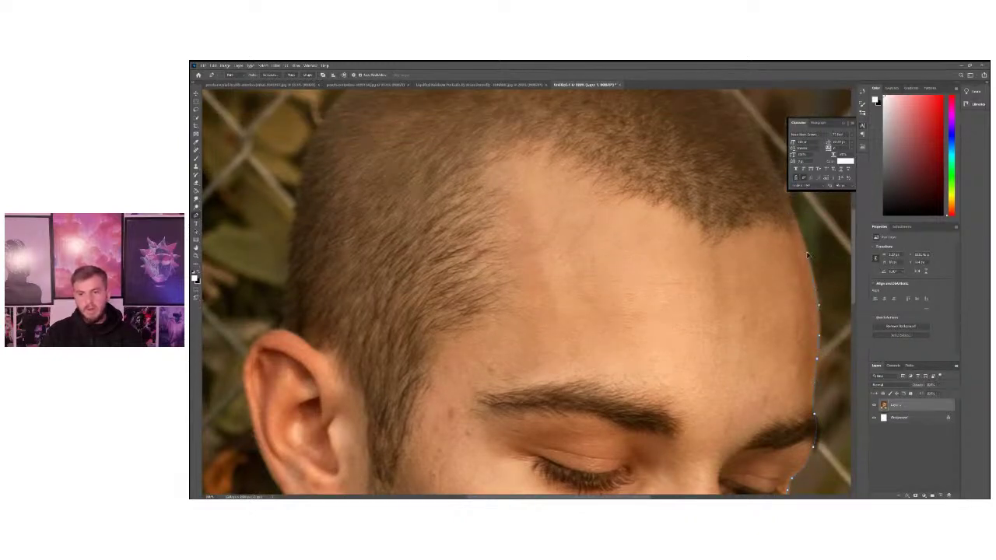
pyautogui.scroll(4, 806, 255)
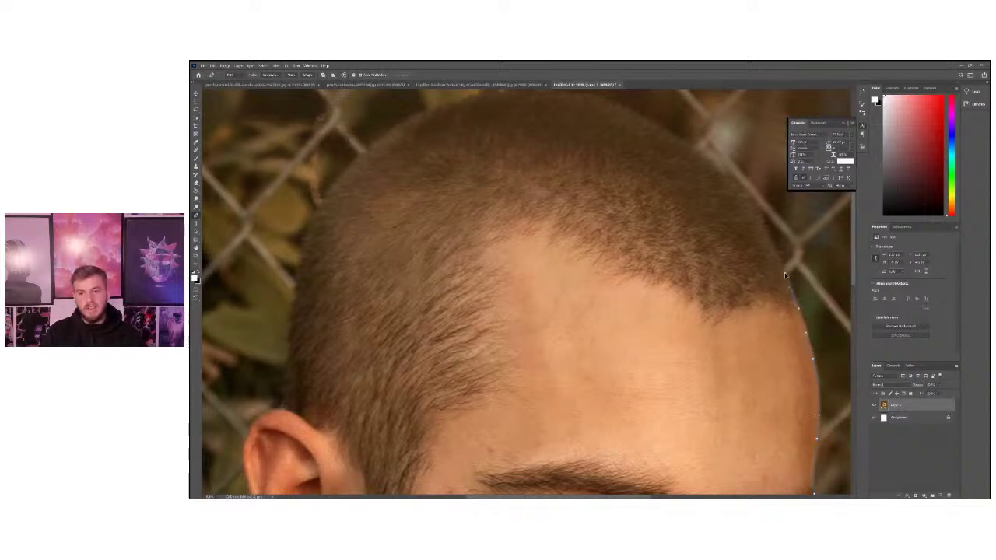
# Curve the Pen path from the front hairline over the crown, following the edge of the shaved hair
pyautogui.scroll(2, 778, 289)
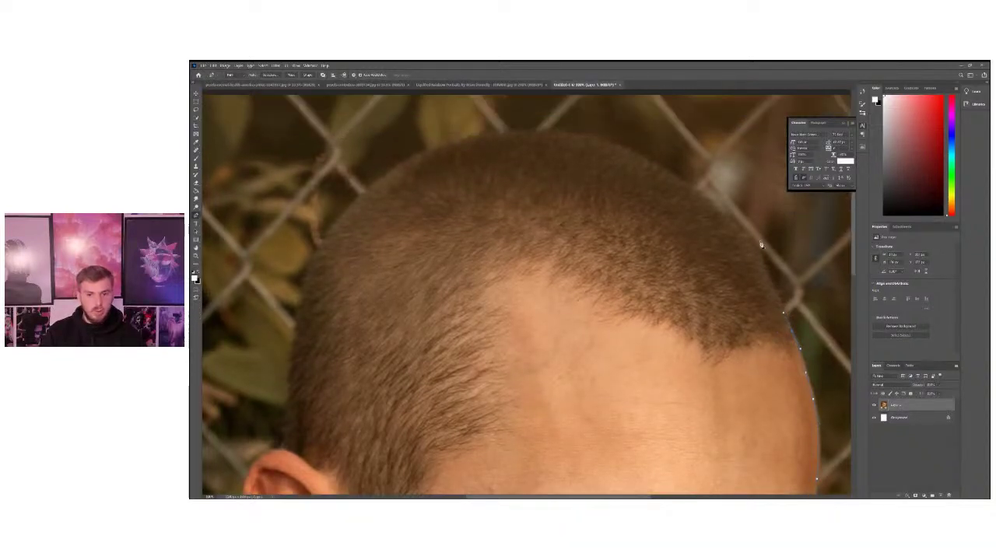
pyautogui.moveTo(750, 237); pyautogui.dragTo(737, 220)
pyautogui.scroll(1, 704, 223)
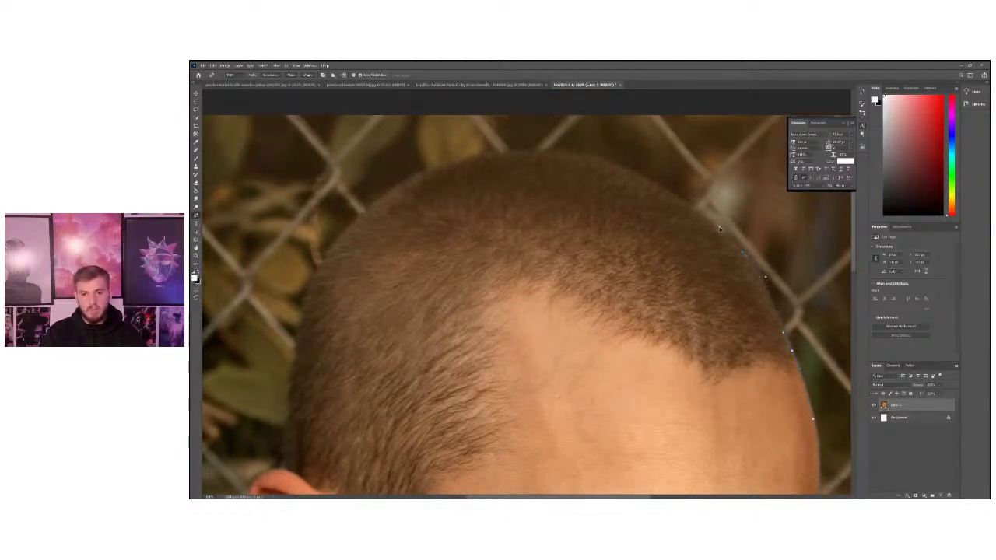
pyautogui.click(720, 229)
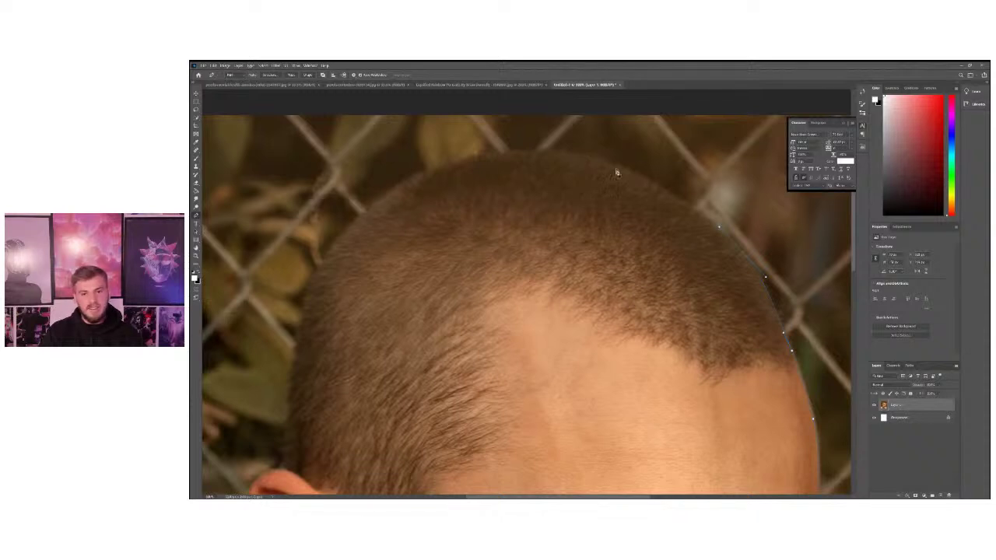
pyautogui.click(537, 149)
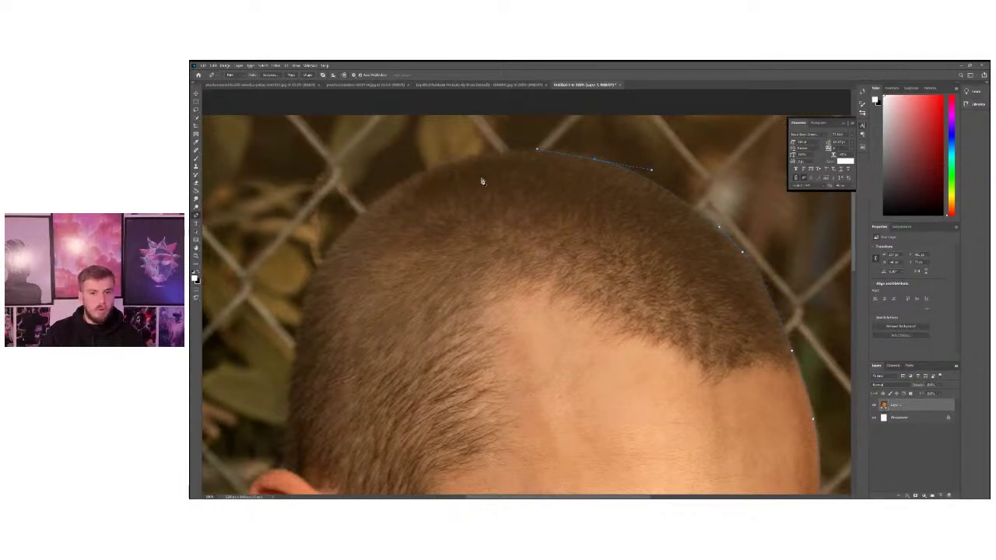
pyautogui.click(444, 167)
pyautogui.click(406, 181)
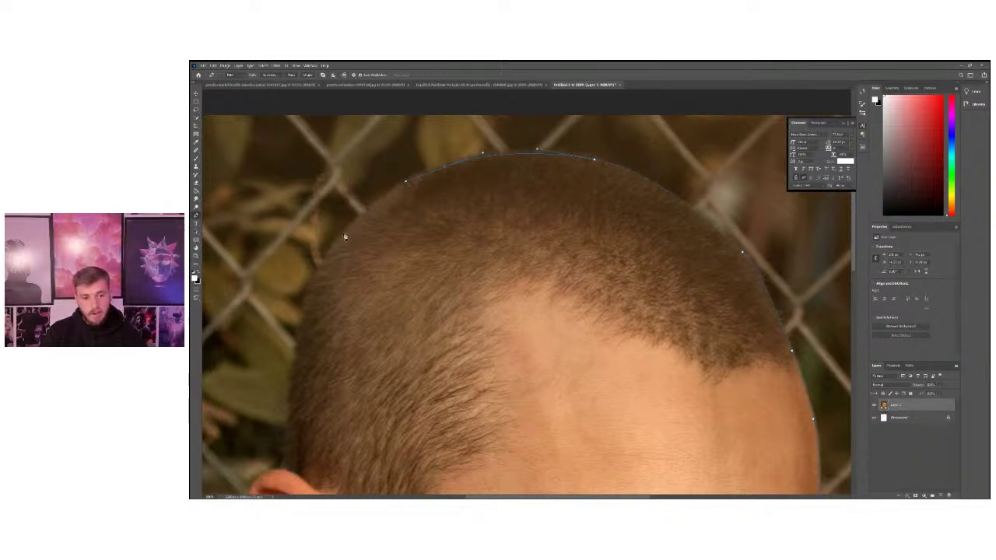
# Bring the Pen path down the back of the head to where the hair meets the top of the ear
pyautogui.click(351, 222)
pyautogui.click(325, 254)
pyautogui.scroll(-2, 319, 265)
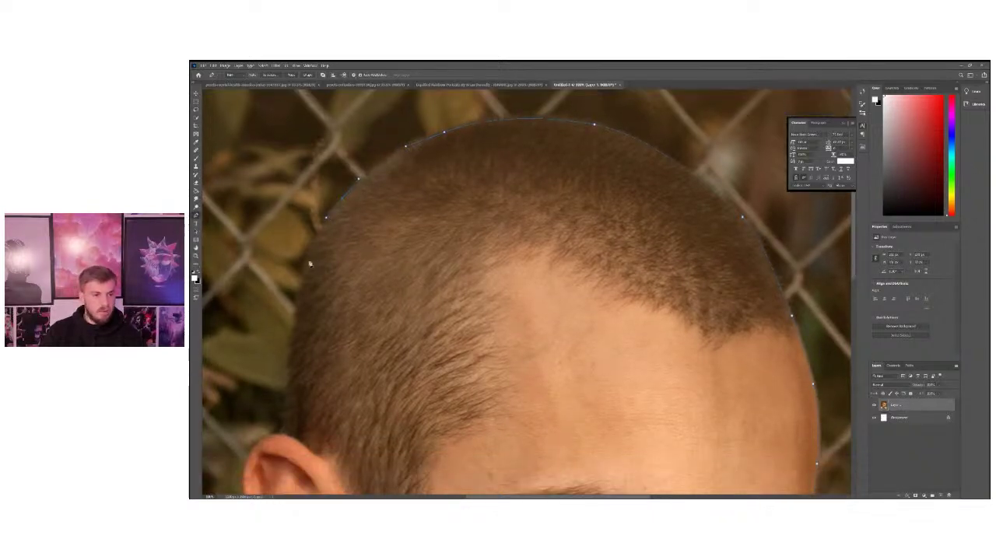
pyautogui.click(292, 336)
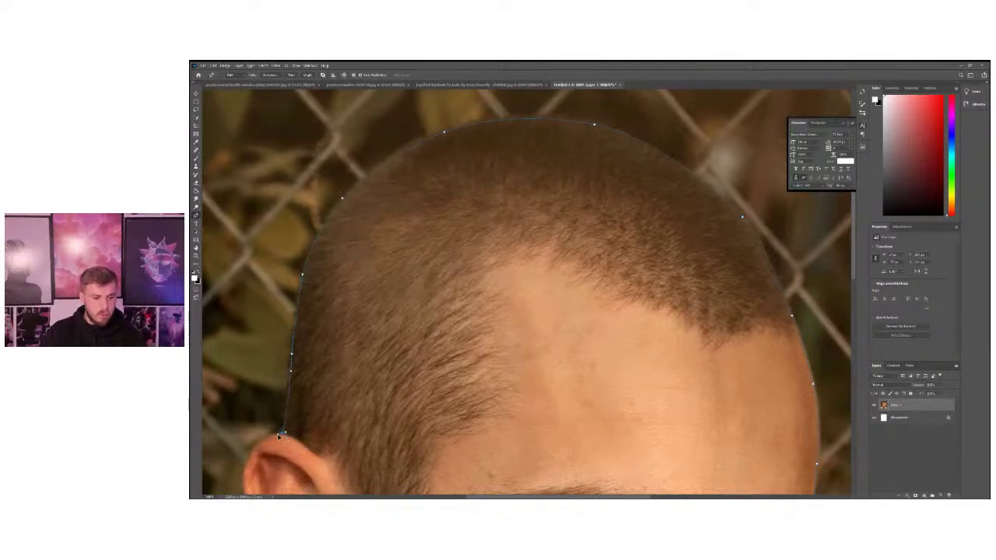
# Continue the Pen path over the top of the ear and around its upper outer curve
pyautogui.scroll(-2, 263, 440)
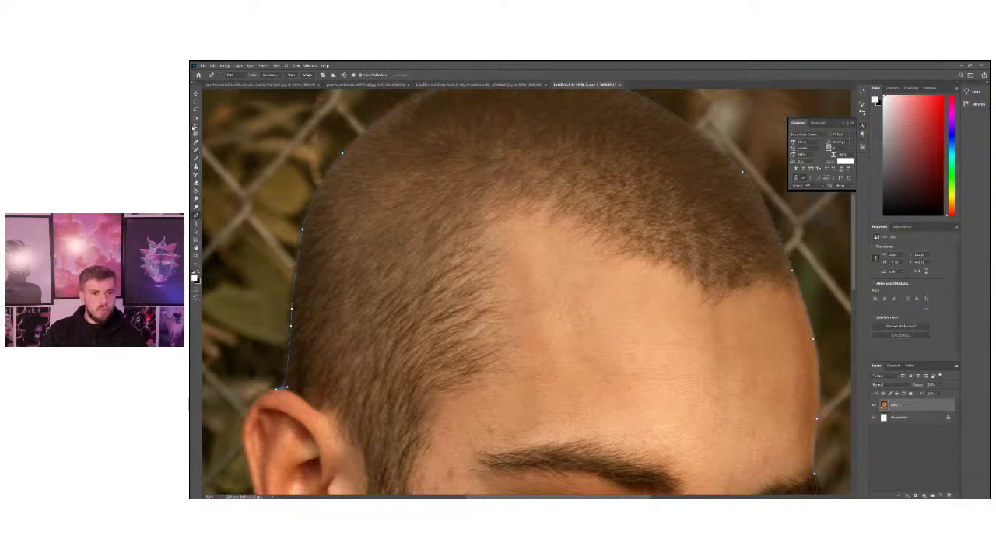
pyautogui.moveTo(498, 496); pyautogui.dragTo(465, 496)
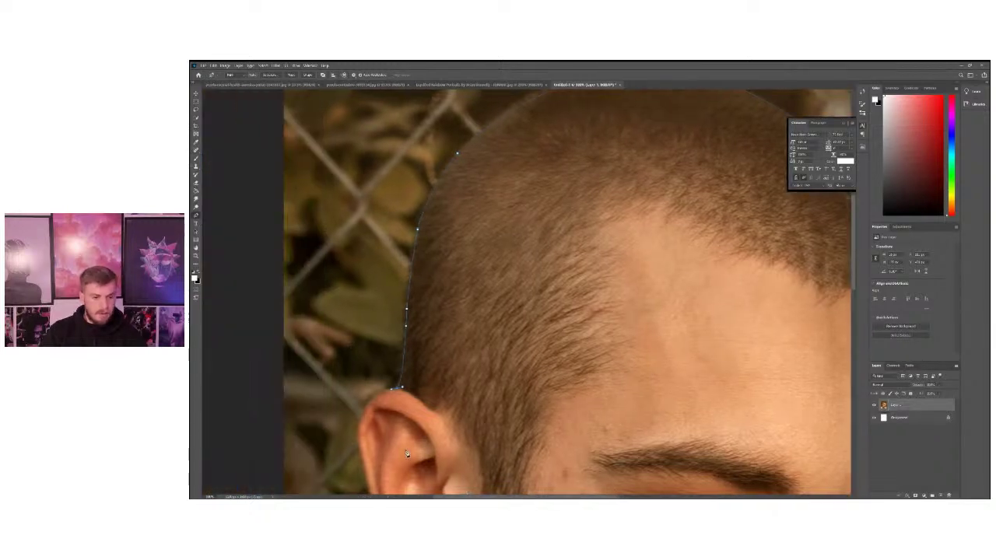
pyautogui.scroll(-1, 360, 368)
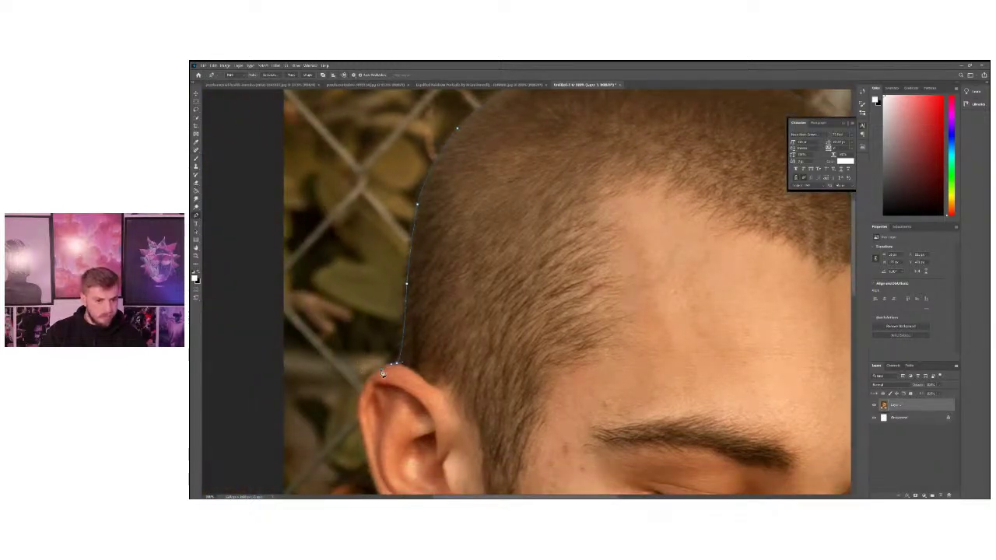
pyautogui.click(376, 374)
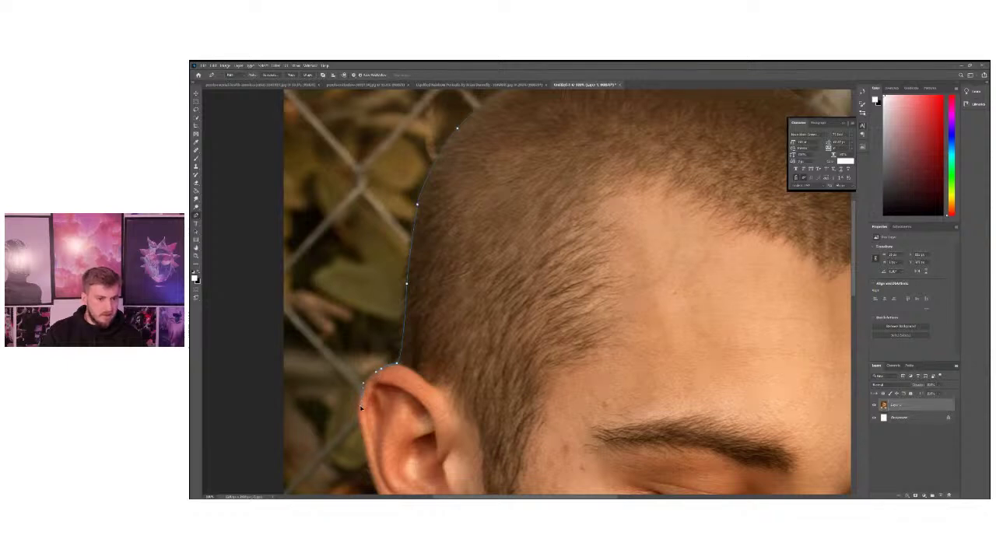
pyautogui.scroll(-1, 360, 408)
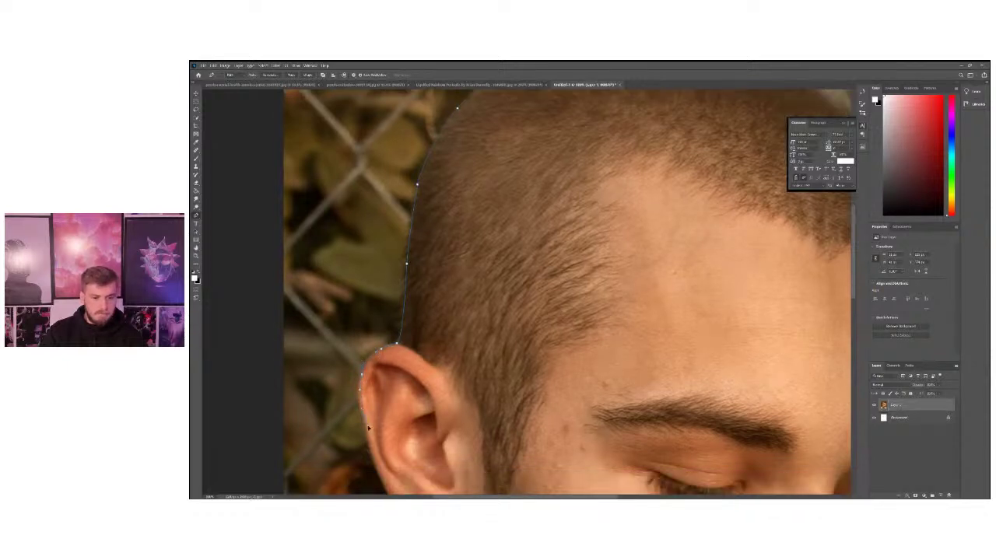
# Trace the Pen path down the outer rim of the ear to the stud earring
pyautogui.scroll(-2, 374, 444)
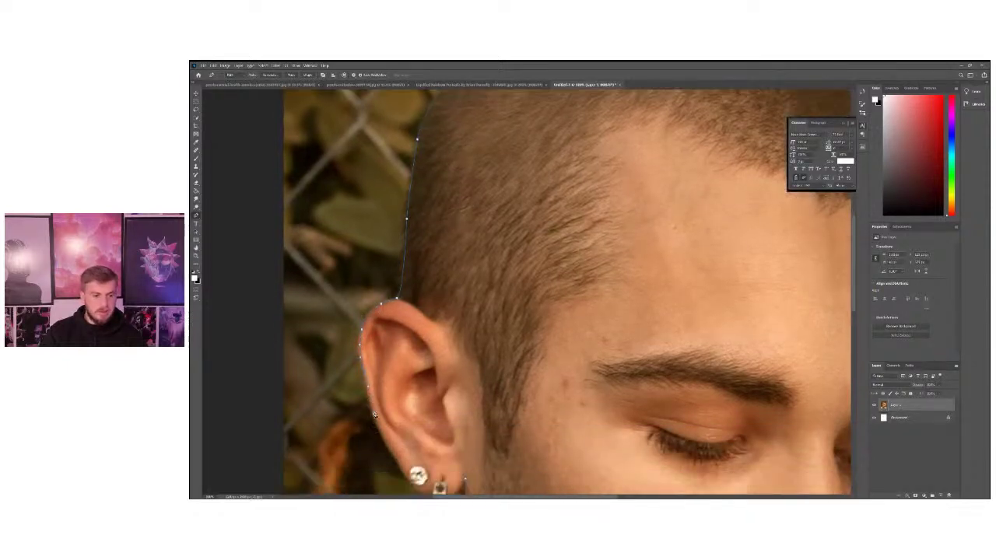
pyautogui.click(382, 437)
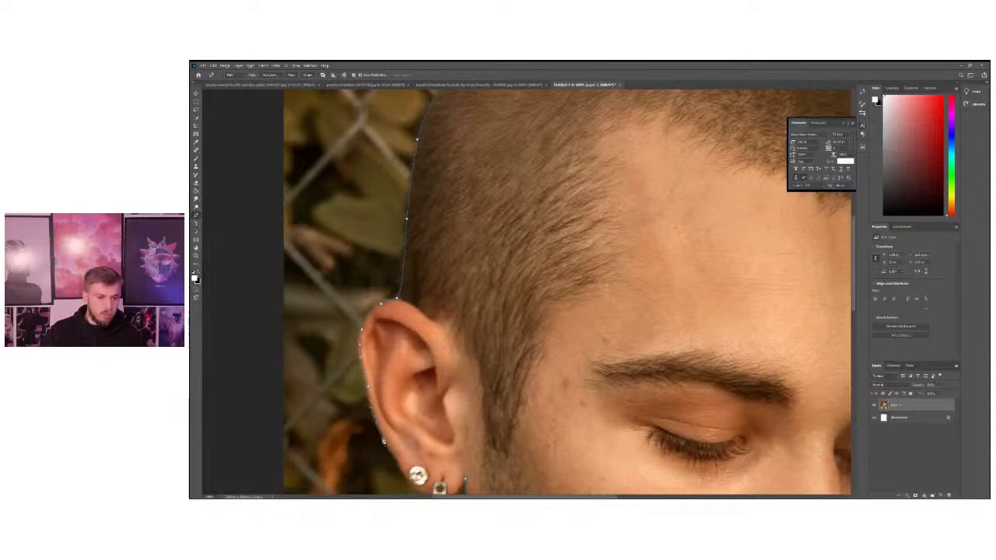
pyautogui.moveTo(383, 441); pyautogui.dragTo(396, 457)
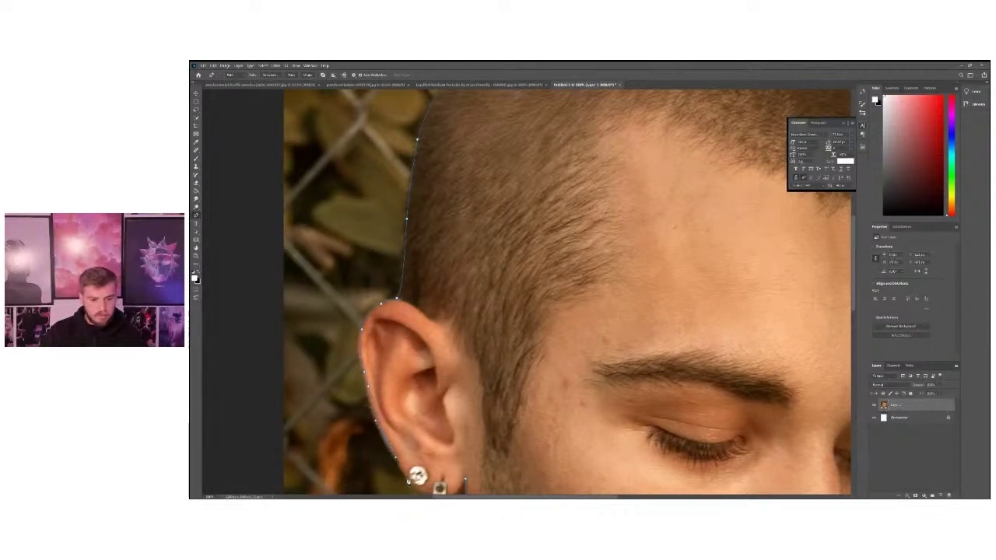
pyautogui.scroll(-3, 411, 483)
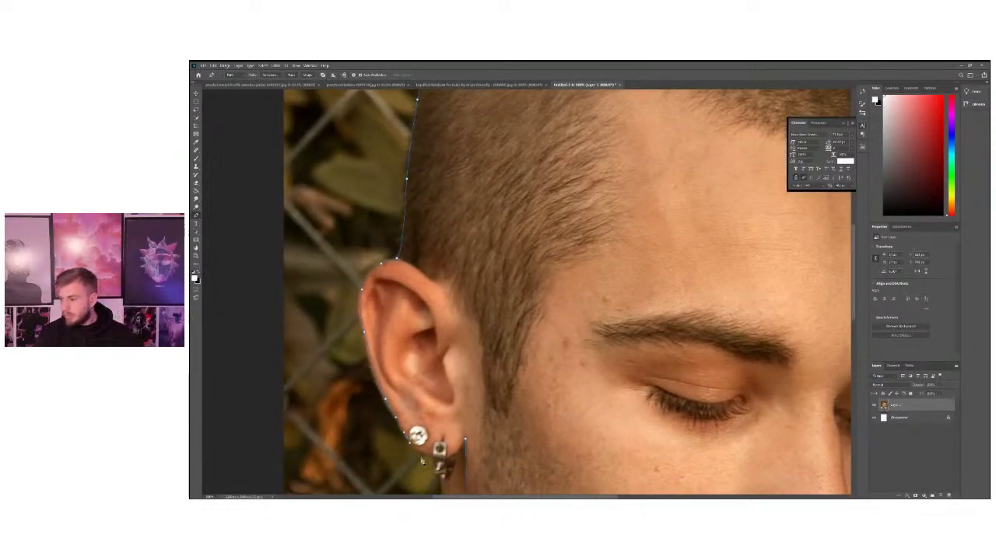
# Curve the Pen path under the earlobe, across the hanging earring, and close it at its starting point beside the jaw
pyautogui.scroll(-3, 419, 453)
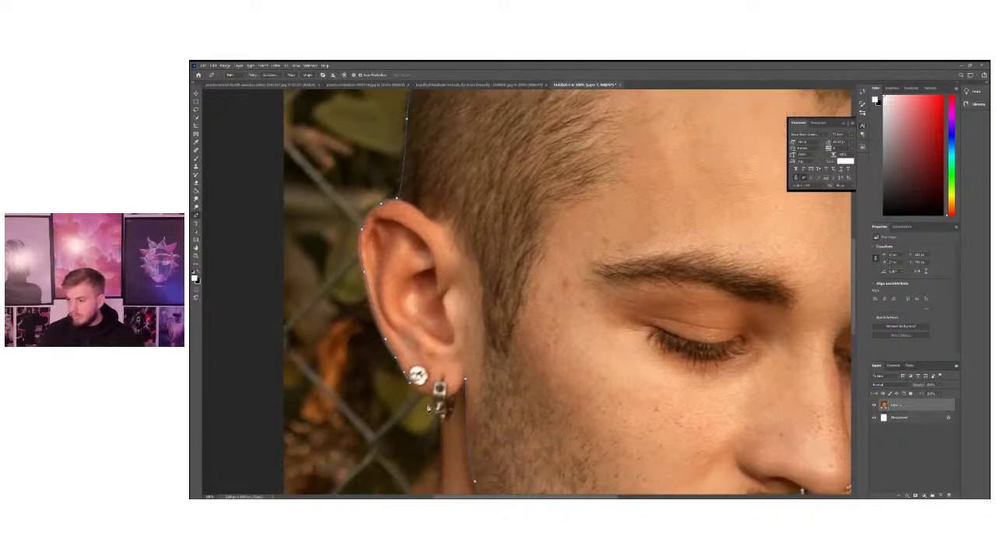
pyautogui.scroll(-1, 416, 400)
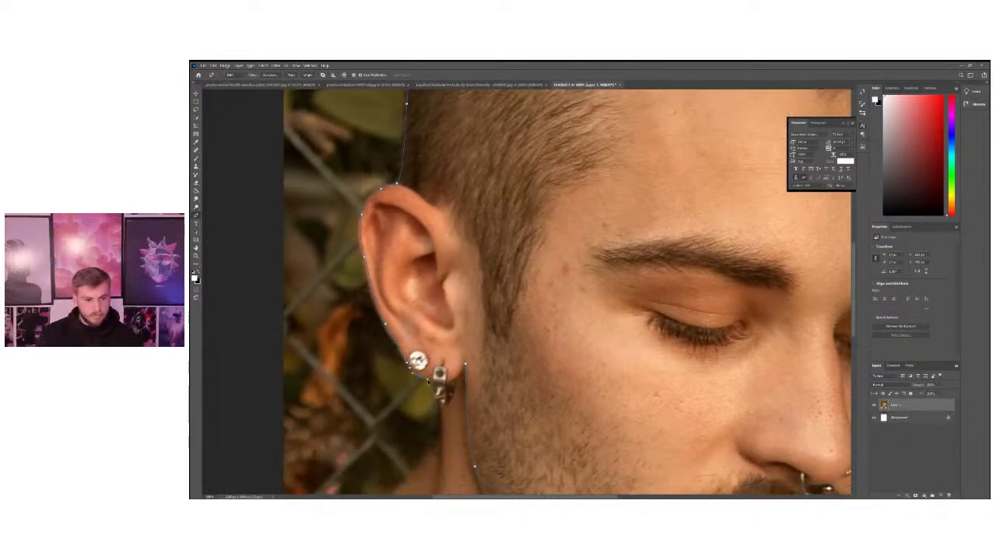
pyautogui.moveTo(441, 381); pyautogui.dragTo(453, 379)
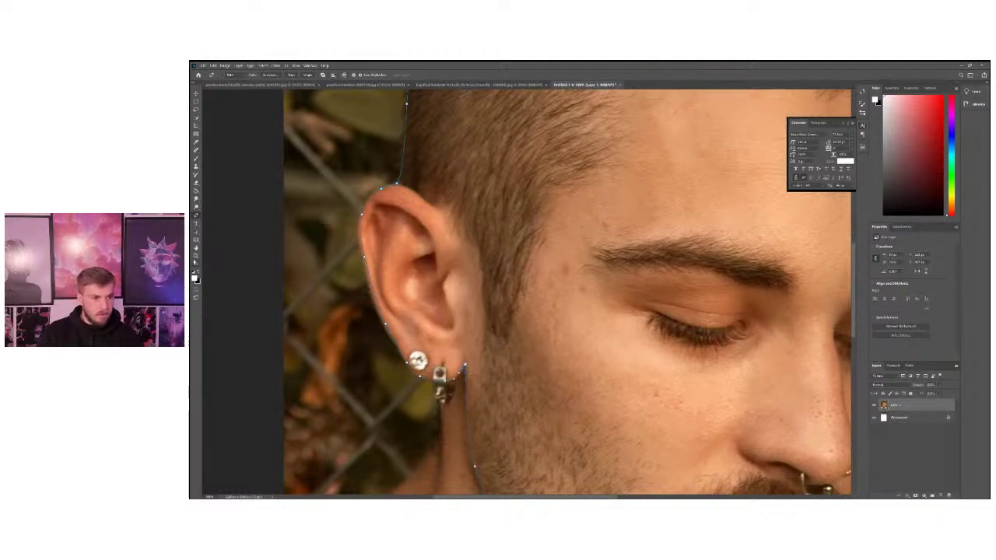
pyautogui.click(195, 256)
pyautogui.moveTo(479, 385); pyautogui.dragTo(514, 387)
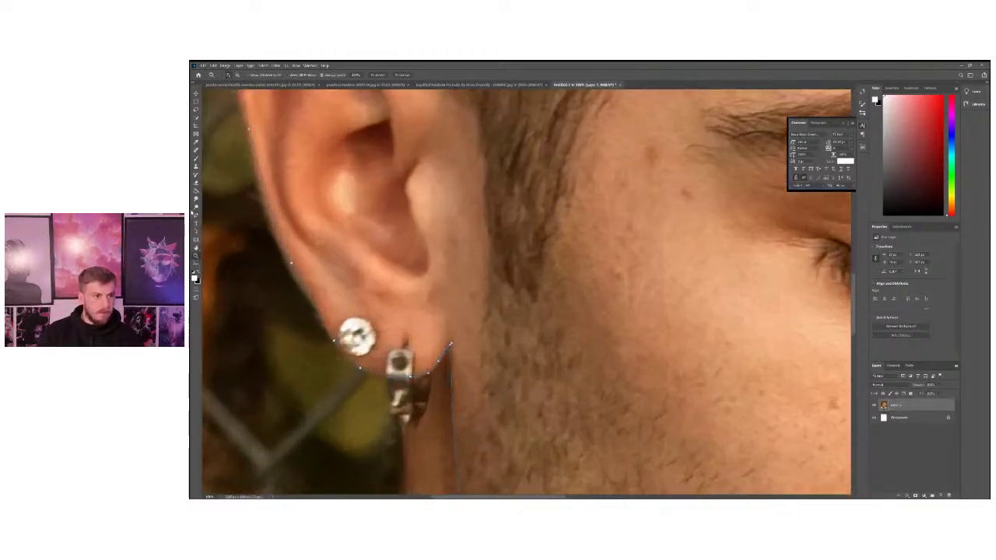
pyautogui.press('p')
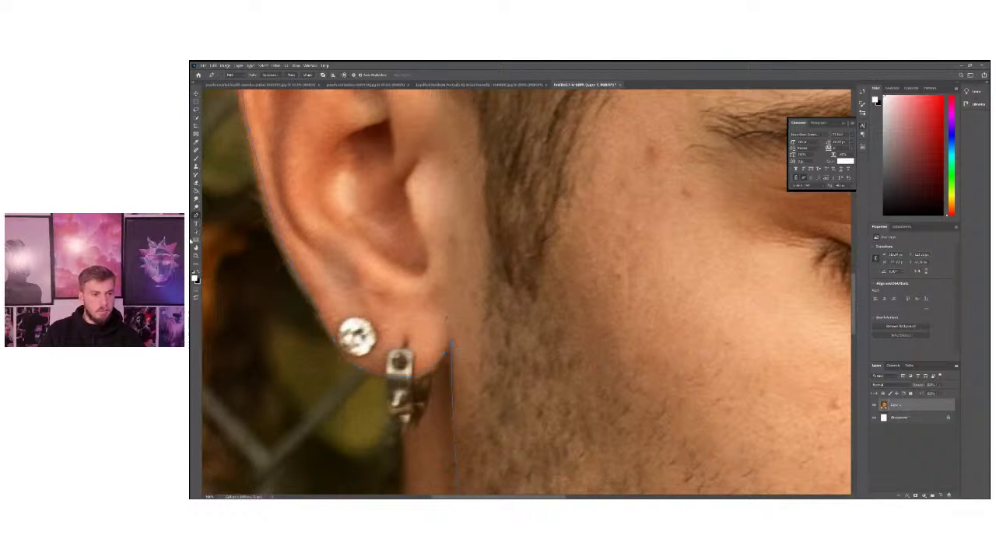
# Convert the closed path around the head into a new selection
pyautogui.click(196, 257)
pyautogui.moveTo(545, 234); pyautogui.dragTo(479, 234)
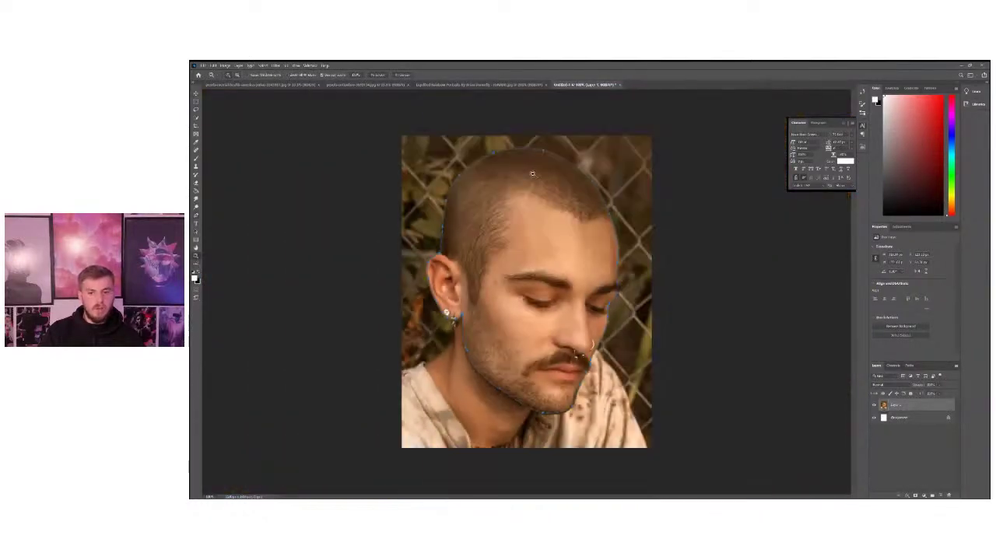
pyautogui.scroll(4, 478, 234)
pyautogui.scroll(-4, 478, 234)
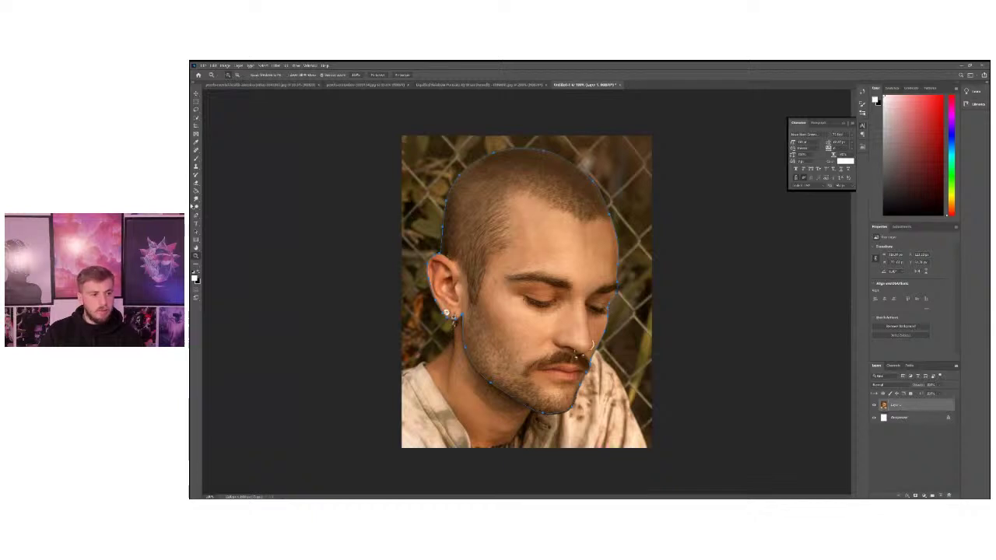
pyautogui.click(196, 214)
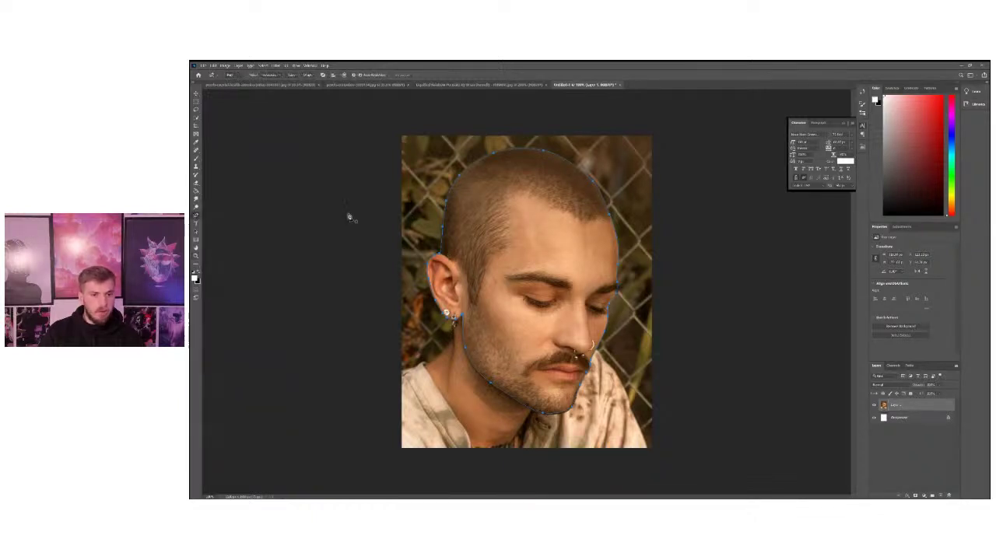
pyautogui.rightClick(501, 229)
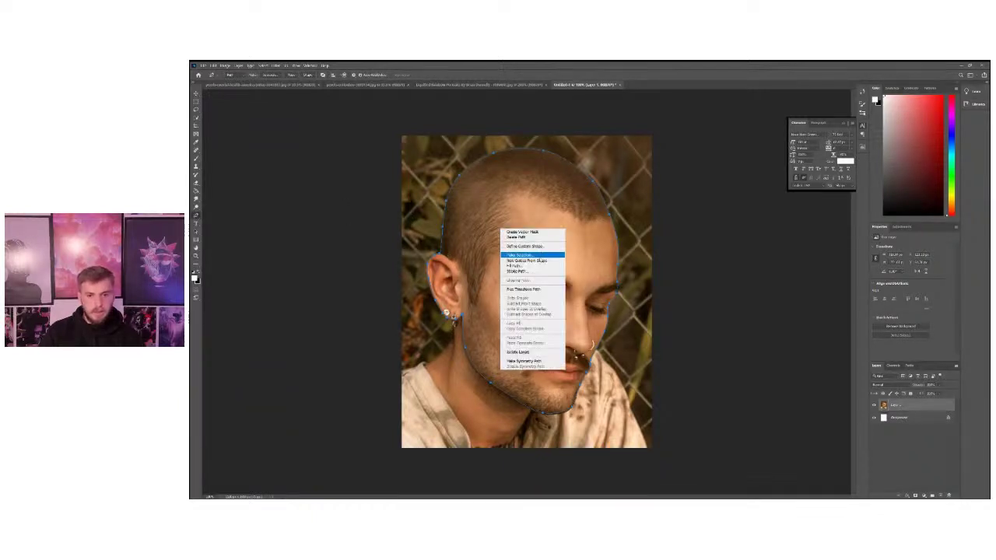
pyautogui.click(521, 255)
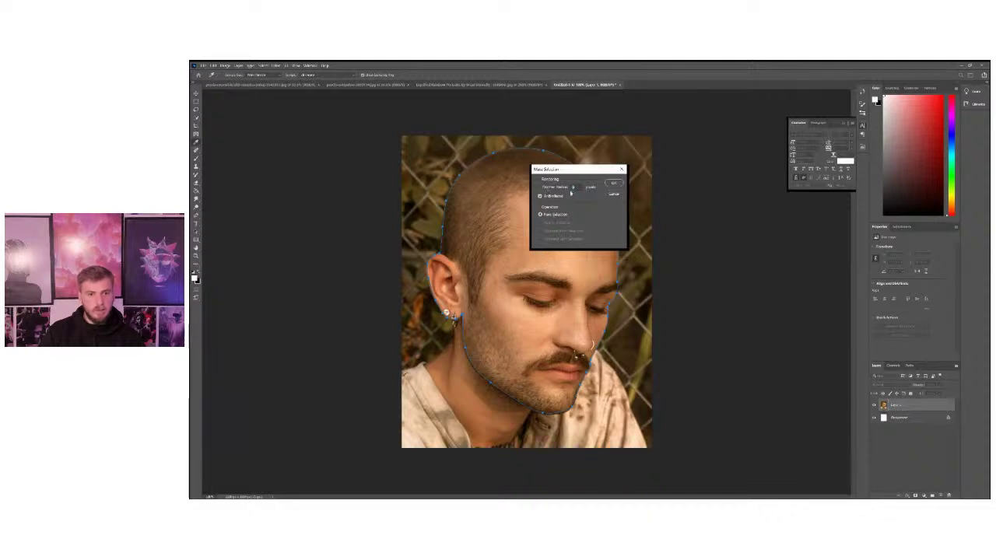
pyautogui.click(614, 184)
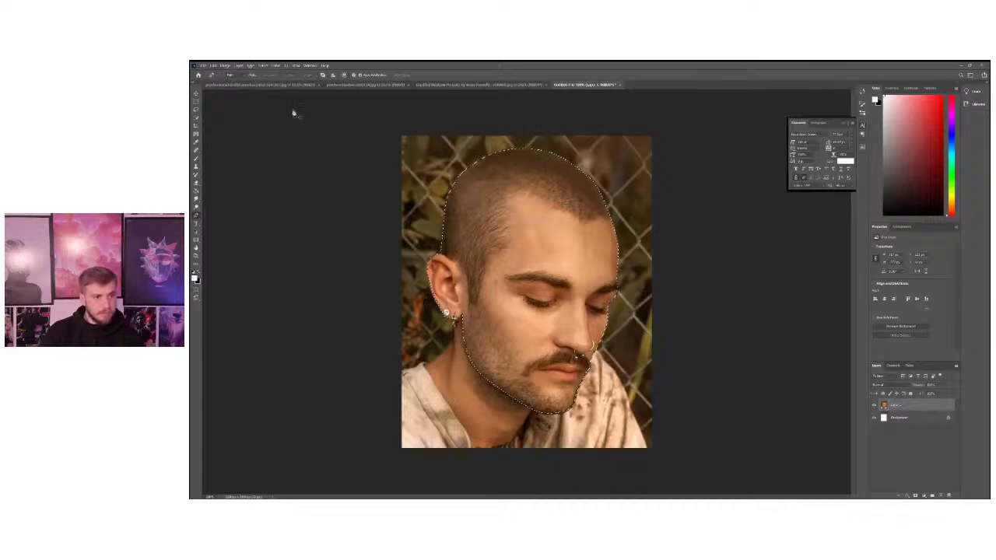
# Copy the selected head, paste it onto its own layer and hide the photo and background layers beneath it
pyautogui.click(214, 66)
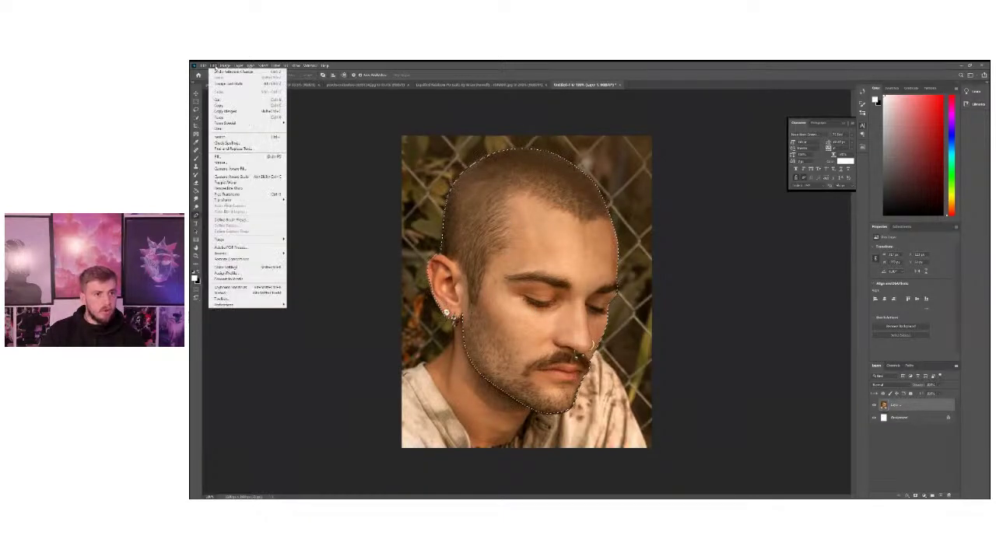
pyautogui.click(221, 105)
pyautogui.click(213, 66)
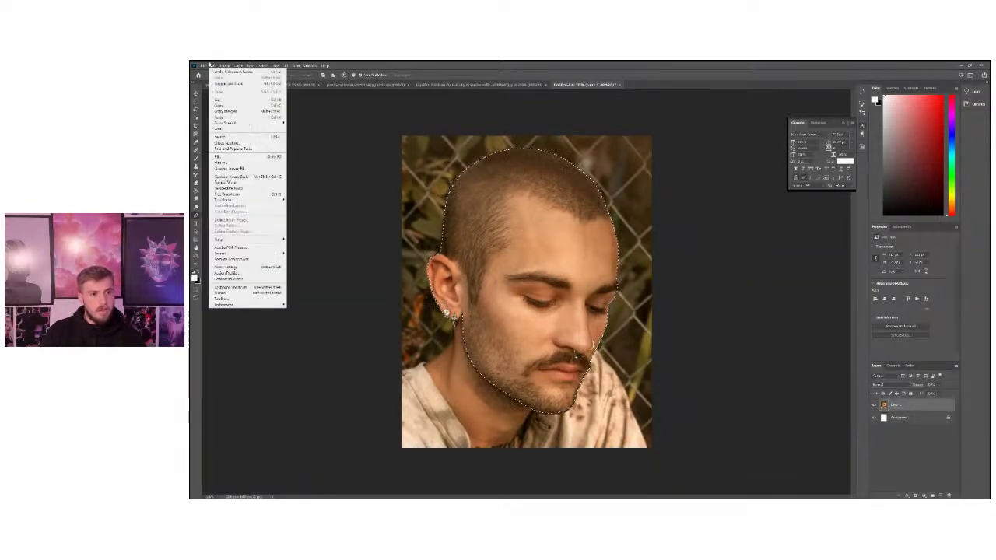
pyautogui.click(224, 116)
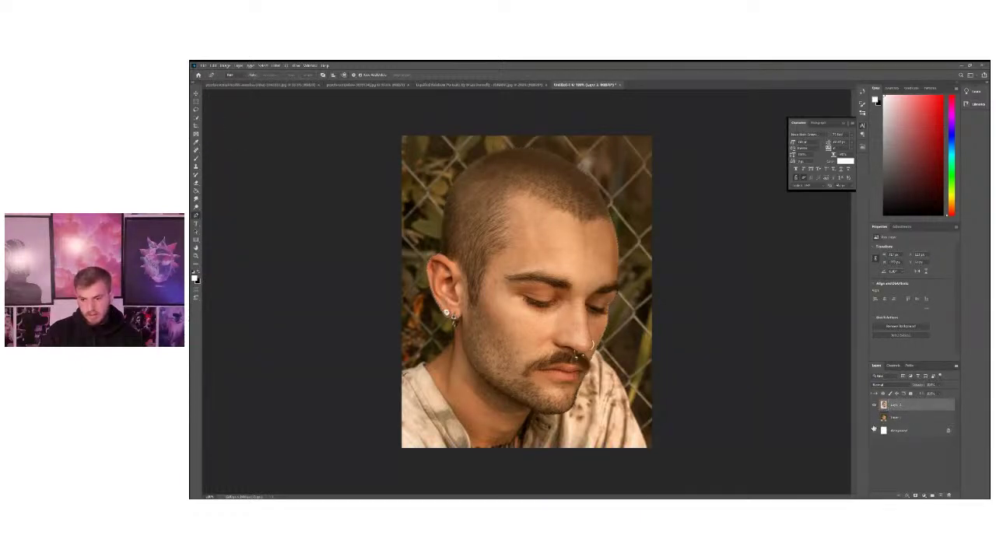
pyautogui.click(873, 431)
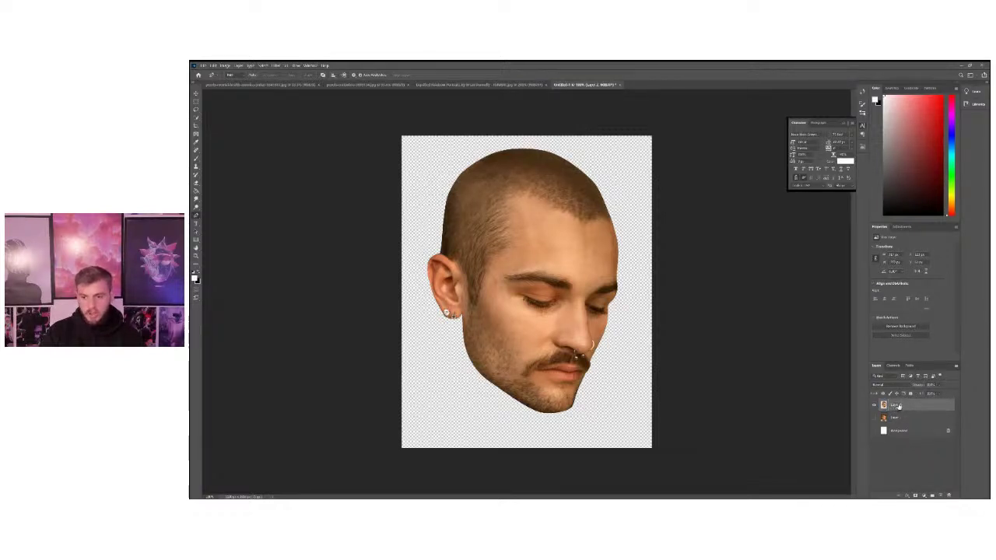
# Duplicate the cut-out head layer and hide the original cut-out, keeping only the copy visible
pyautogui.hotkey('ctrl', 'j')
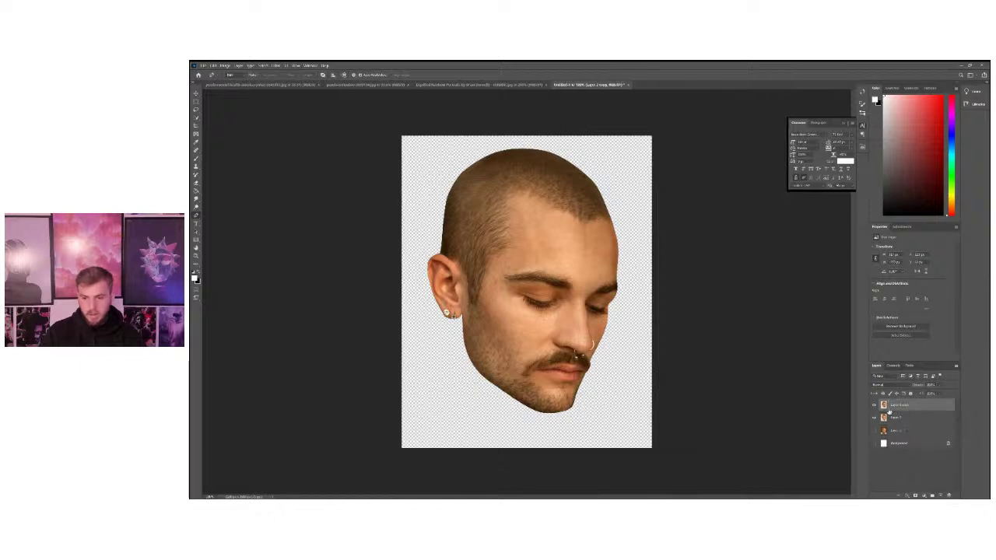
pyautogui.press('m')
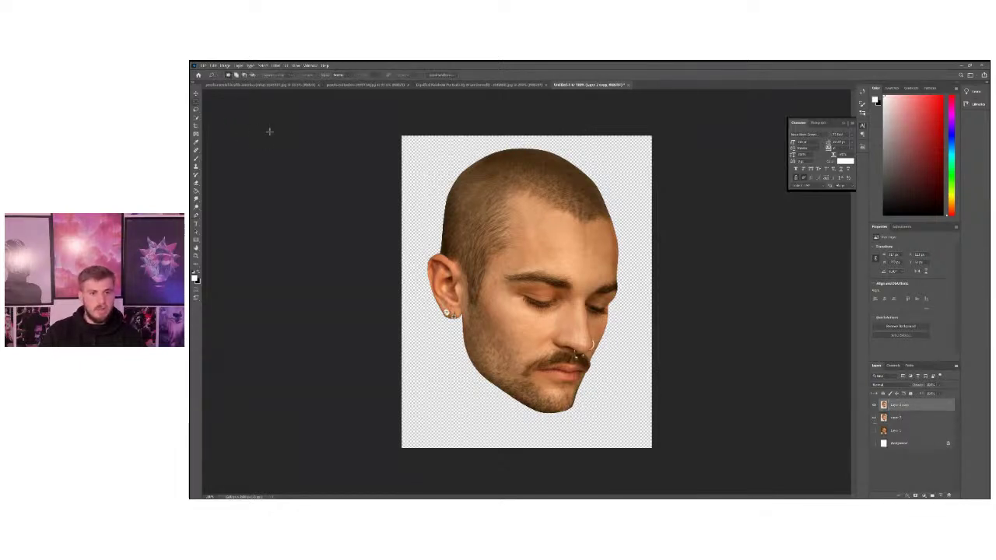
pyautogui.moveTo(489, 207); pyautogui.dragTo(652, 411)
pyautogui.moveTo(403, 147); pyautogui.dragTo(655, 453)
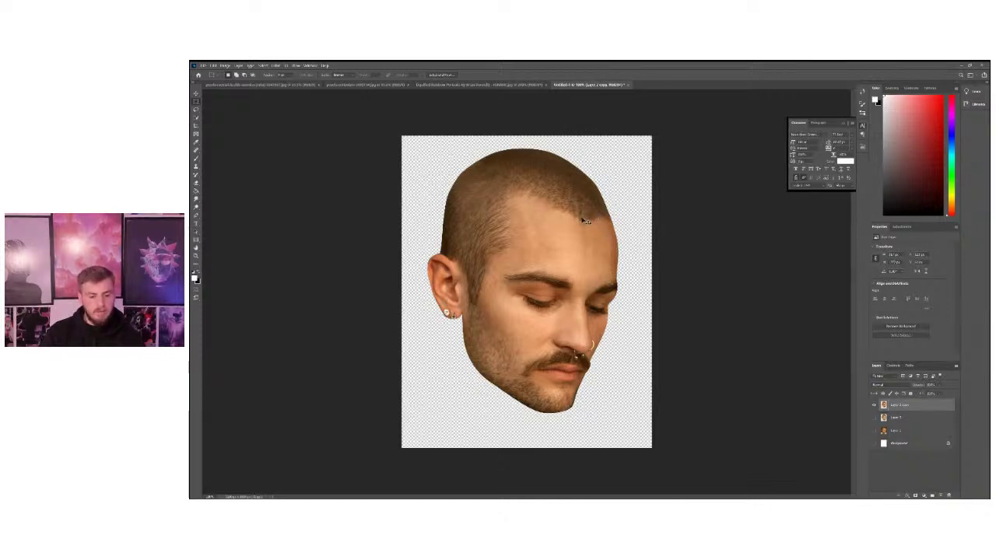
# Scale the copied head down proportionally to about two thirds of its size and centre it on the canvas with Free Transform
pyautogui.hotkey('ctrl', 't')
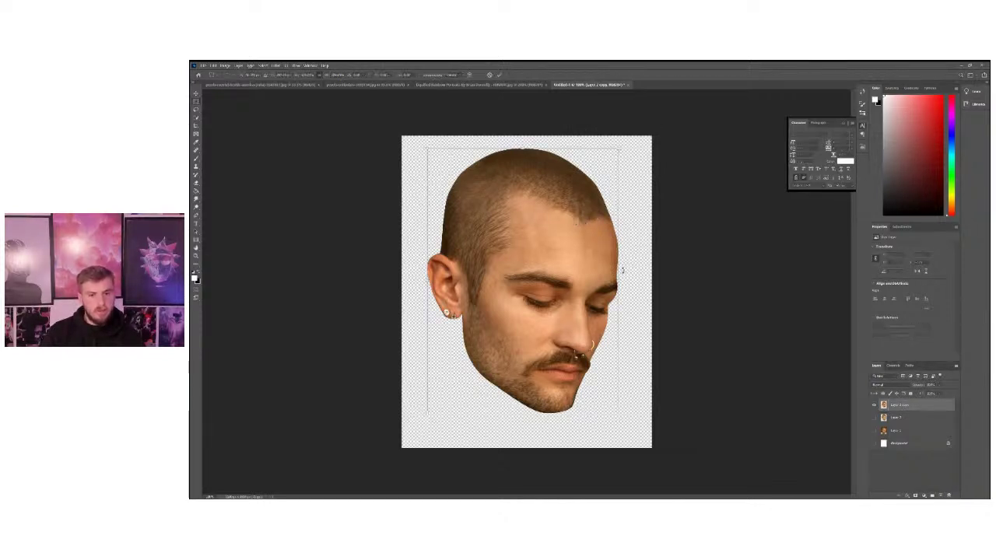
pyautogui.moveTo(623, 270); pyautogui.dragTo(613, 269)
pyautogui.moveTo(606, 269); pyautogui.dragTo(582, 272)
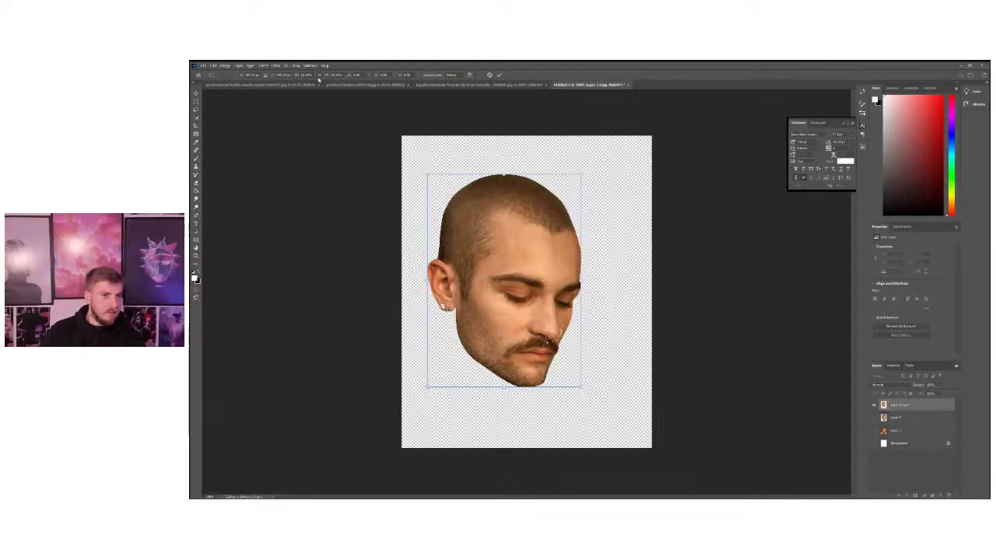
pyautogui.moveTo(583, 284); pyautogui.dragTo(622, 285)
pyautogui.hotkey('ctrl', 'z')
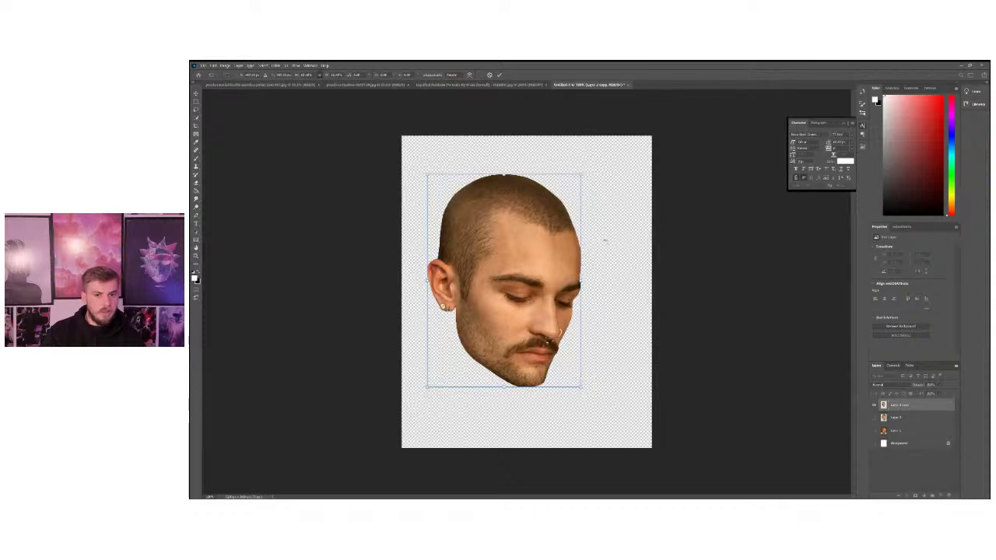
pyautogui.moveTo(582, 176); pyautogui.dragTo(549, 194)
pyautogui.moveTo(506, 246); pyautogui.dragTo(538, 243)
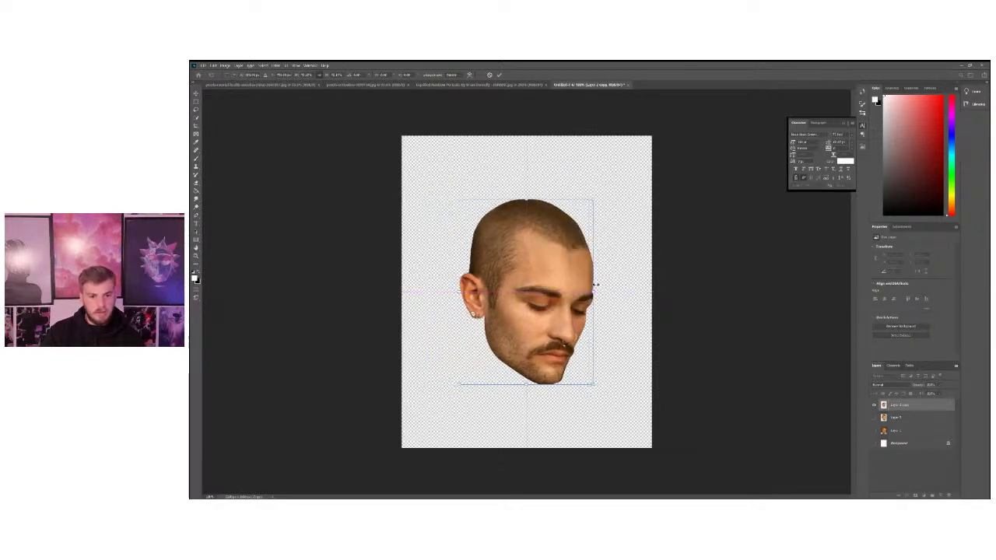
pyautogui.moveTo(596, 286)
pyautogui.mouseDown()
pyautogui.moveTo(564, 282)
pyautogui.moveTo(585, 285)
pyautogui.mouseUp()
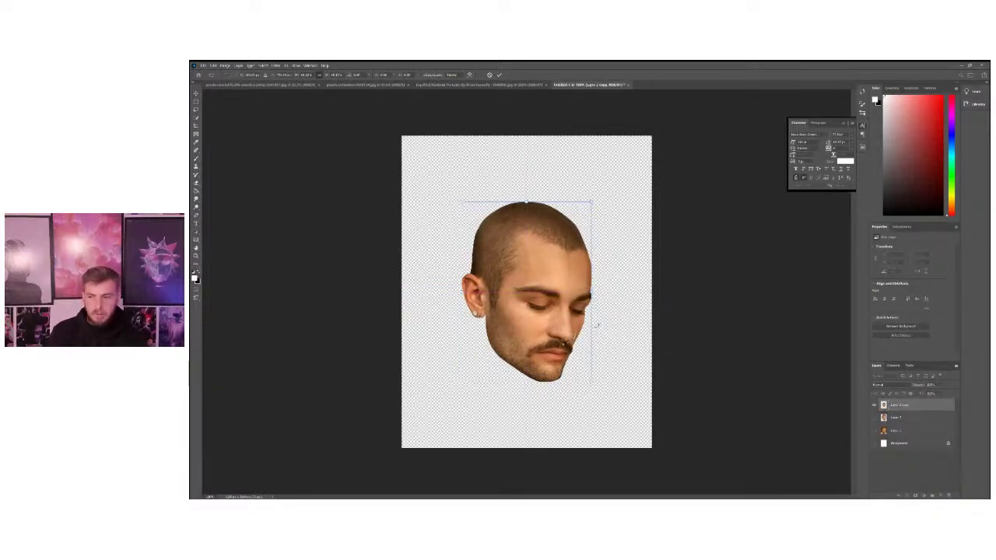
pyautogui.press('Return')
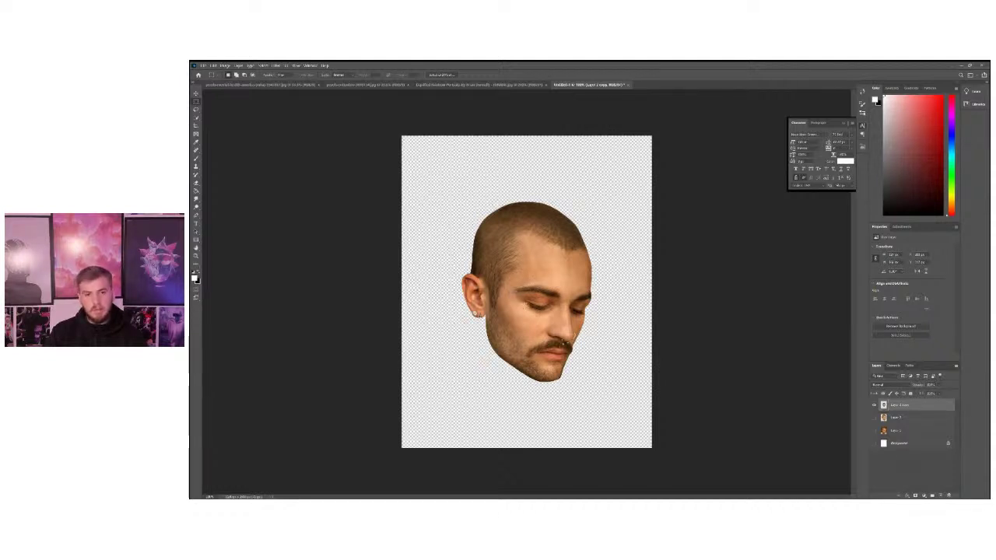
# Study the dripping-face reference painting up close, especially the melted eye area, and return to the head document
pyautogui.click(438, 85)
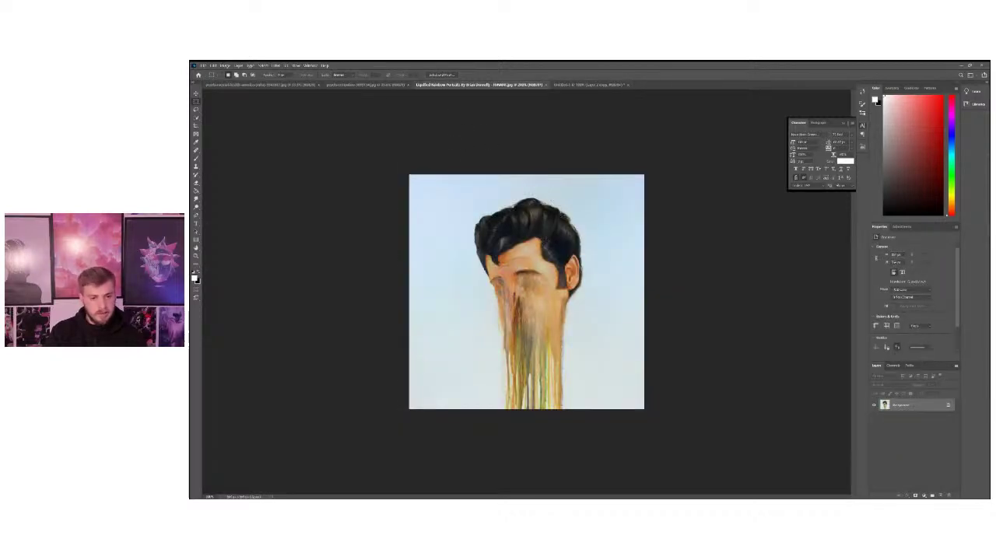
pyautogui.click(195, 257)
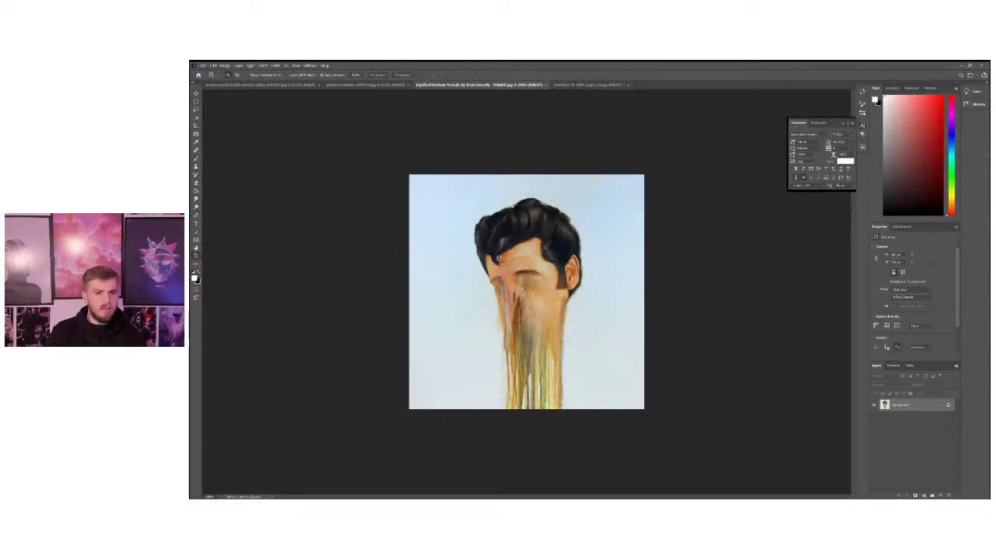
pyautogui.click(529, 280)
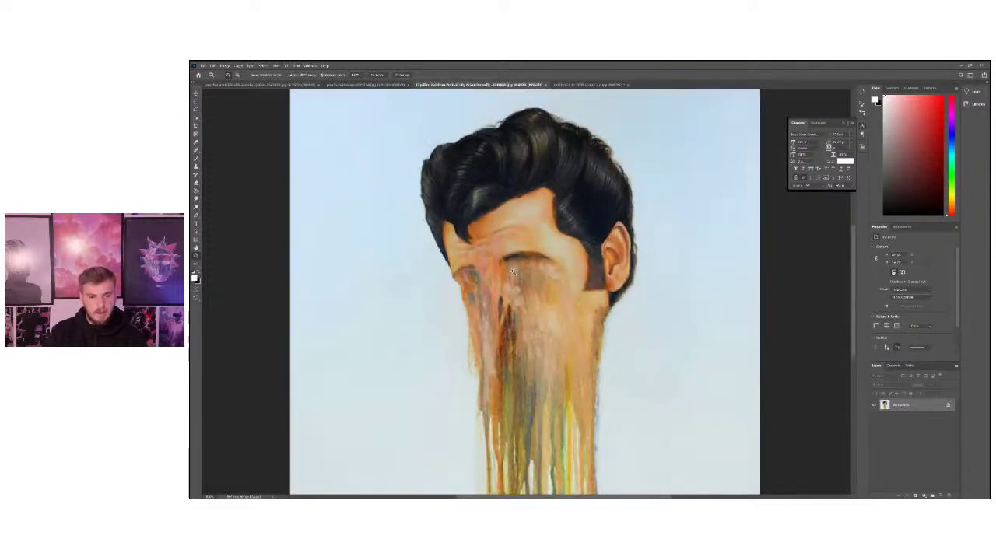
pyautogui.click(590, 84)
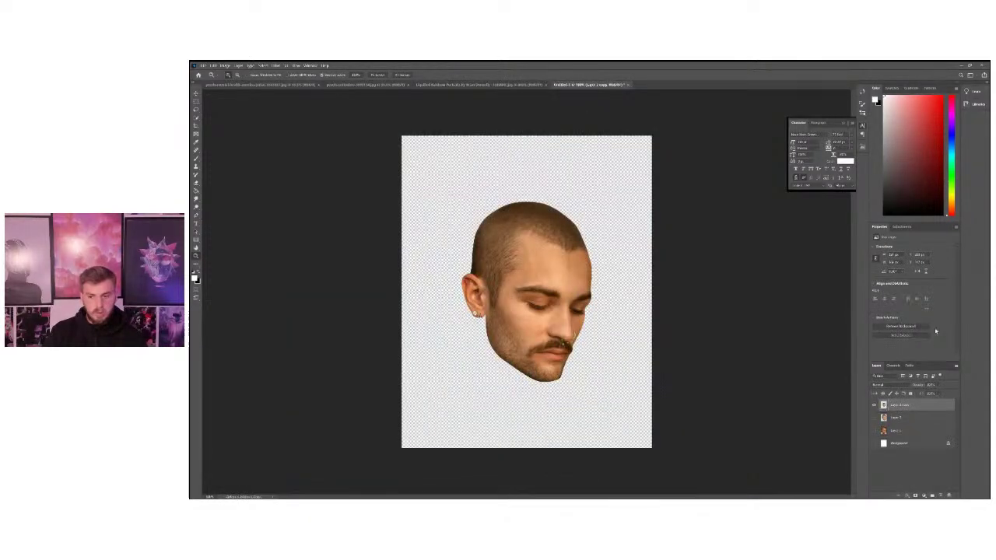
# Duplicate the scaled head layer, hide the one beneath it, and ready the Spot Healing Brush with its brush settings for the face
pyautogui.hotkey('ctrl', 'j')
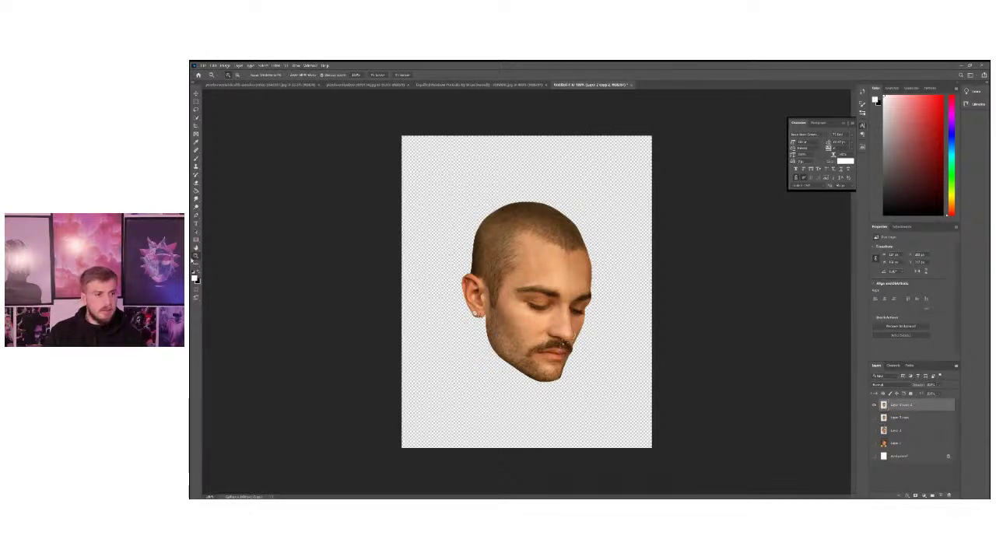
pyautogui.click(480, 292)
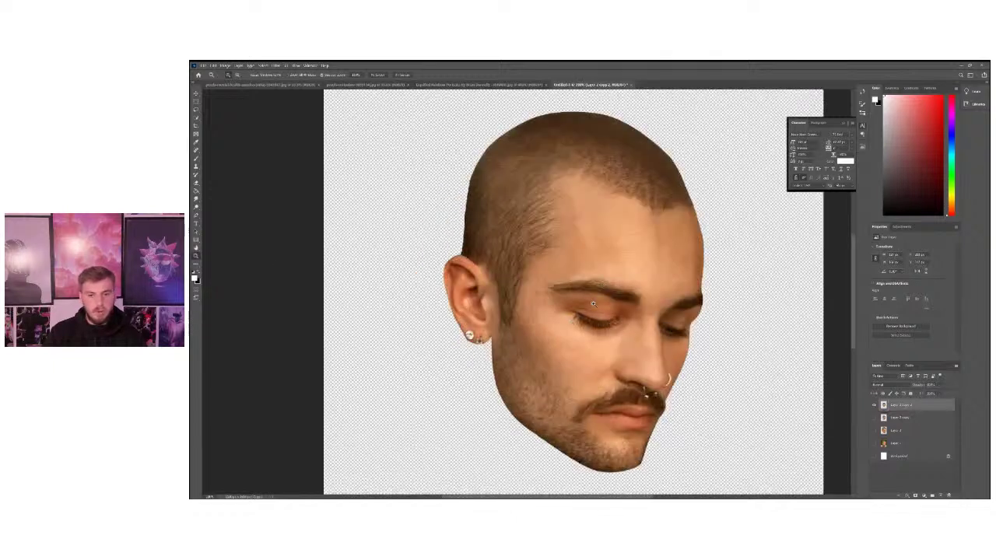
pyautogui.click(597, 320)
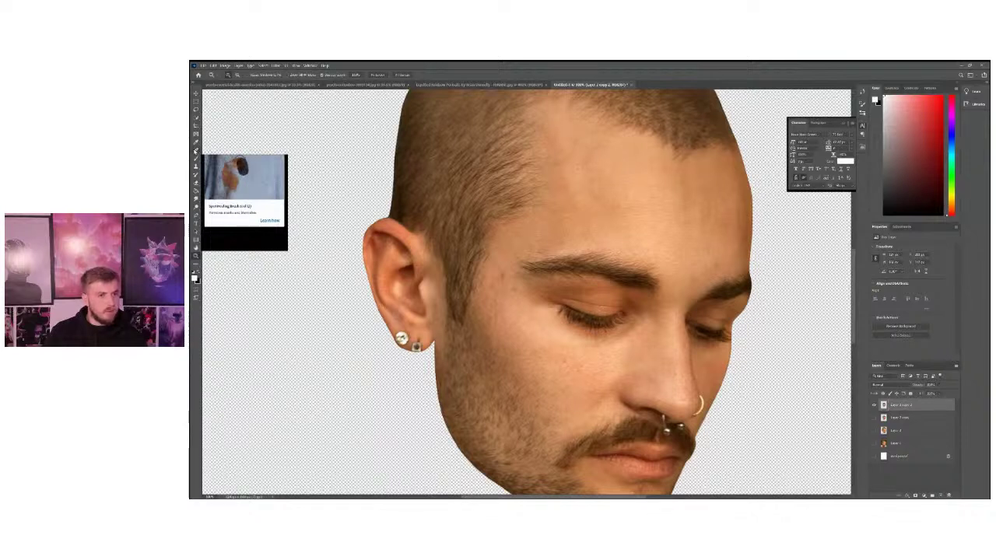
pyautogui.click(195, 151)
pyautogui.rightClick(195, 151)
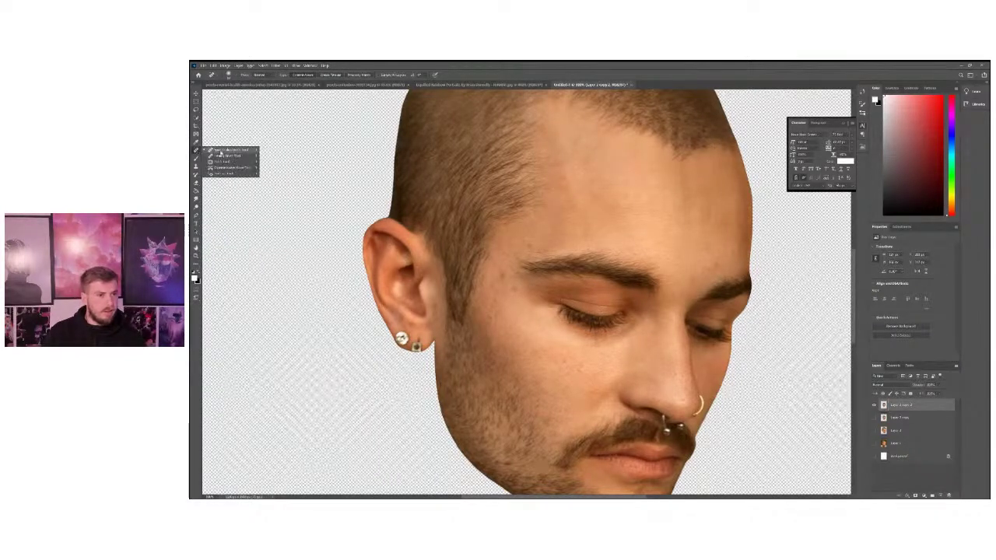
pyautogui.click(225, 155)
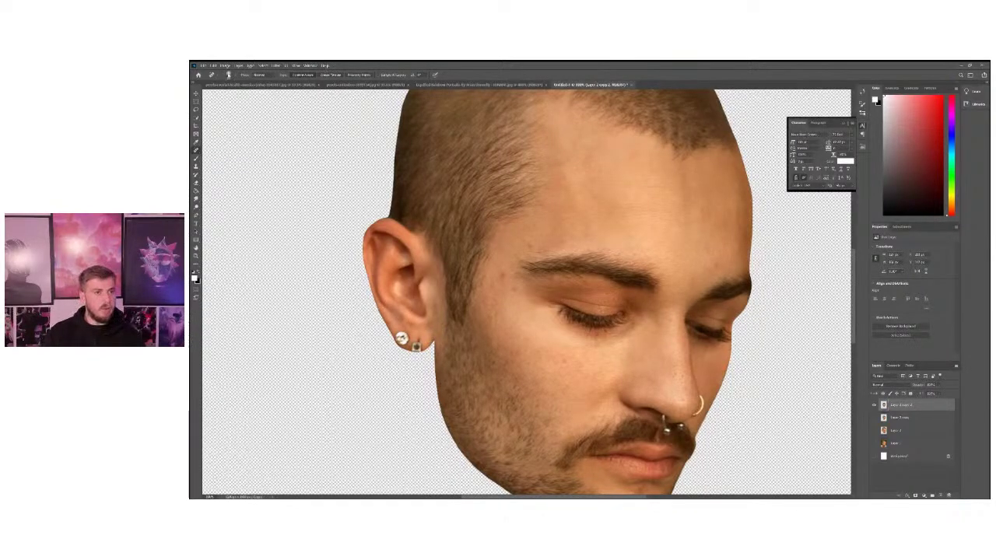
pyautogui.click(231, 74)
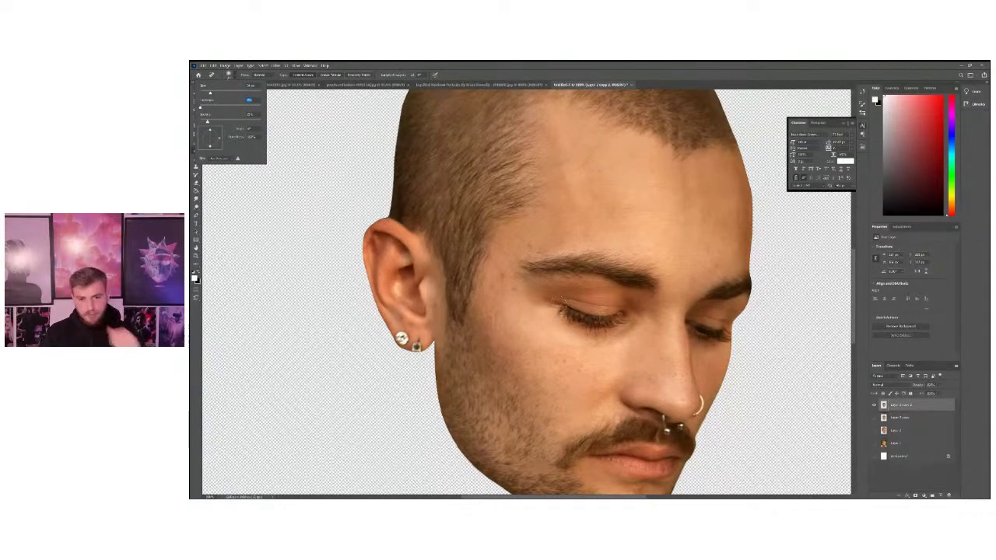
pyautogui.click(564, 302)
pyautogui.moveTo(556, 305)
pyautogui.mouseDown()
pyautogui.moveTo(616, 319)
pyautogui.moveTo(580, 316)
pyautogui.moveTo(605, 330)
pyautogui.moveTo(616, 324)
pyautogui.moveTo(585, 320)
pyautogui.mouseUp()
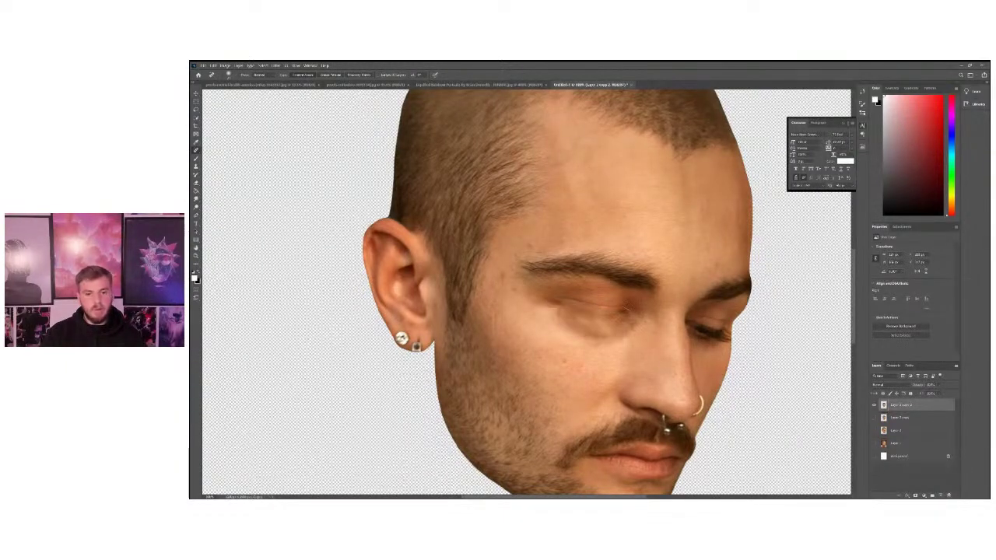
pyautogui.click(196, 257)
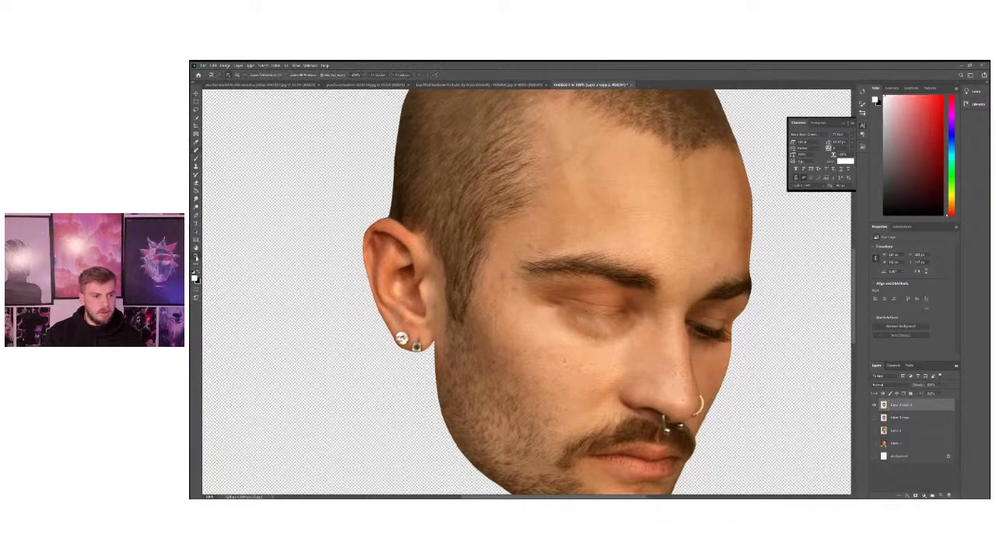
pyautogui.click(599, 353)
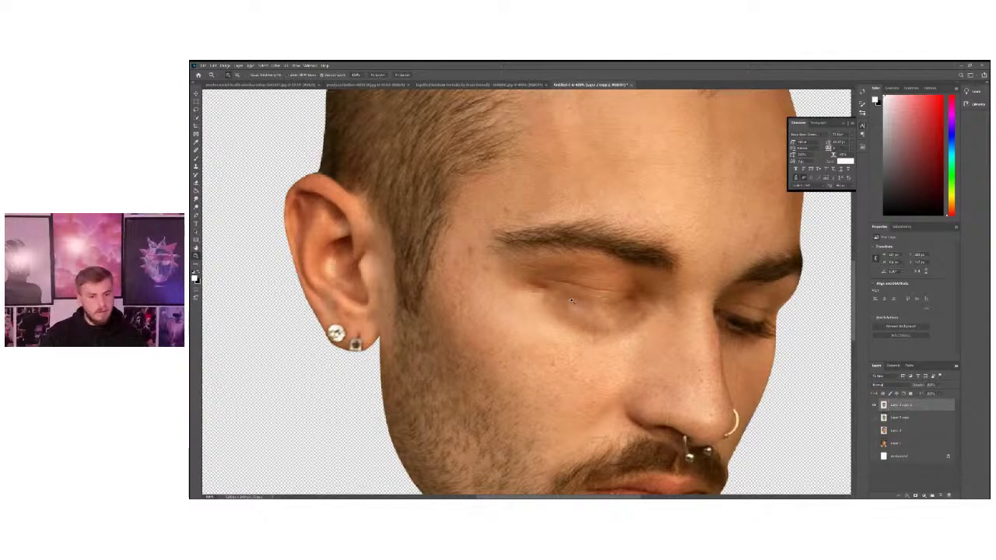
pyautogui.hotkey('ctrl', 'z')
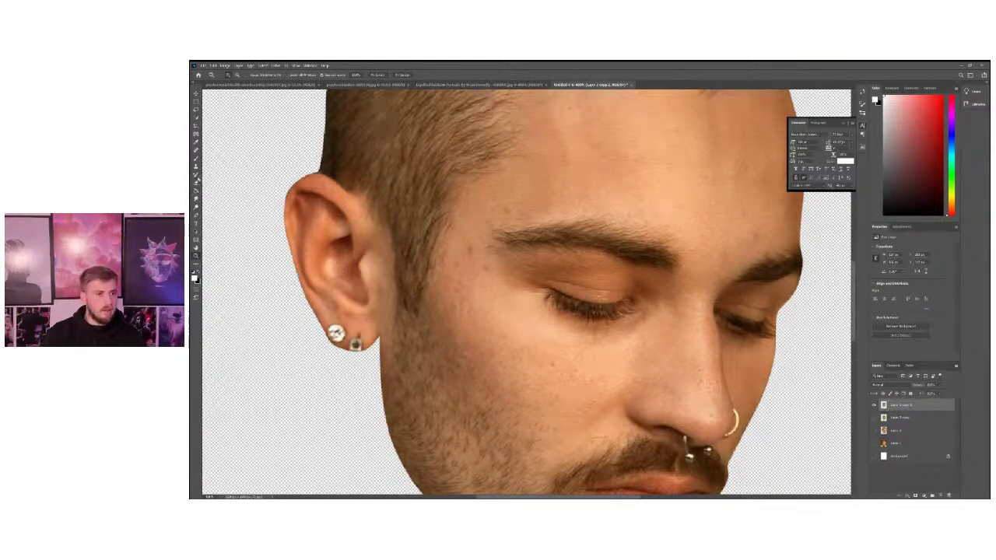
# Remove the eye nearer the ear with the Spot Healing Brush, blending lashes and eyelid folds into smooth skin
pyautogui.click(196, 151)
pyautogui.moveTo(545, 290)
pyautogui.mouseDown()
pyautogui.moveTo(585, 308)
pyautogui.moveTo(630, 304)
pyautogui.moveTo(566, 308)
pyautogui.moveTo(546, 295)
pyautogui.moveTo(630, 305)
pyautogui.mouseUp()
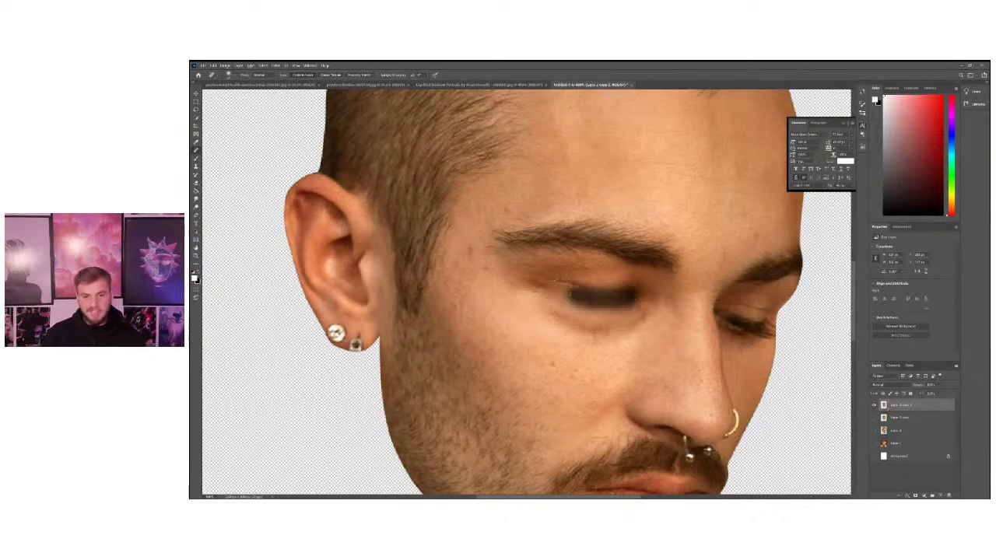
pyautogui.moveTo(529, 281)
pyautogui.mouseDown()
pyautogui.moveTo(610, 326)
pyautogui.moveTo(594, 326)
pyautogui.moveTo(565, 285)
pyautogui.moveTo(633, 296)
pyautogui.moveTo(644, 329)
pyautogui.mouseUp()
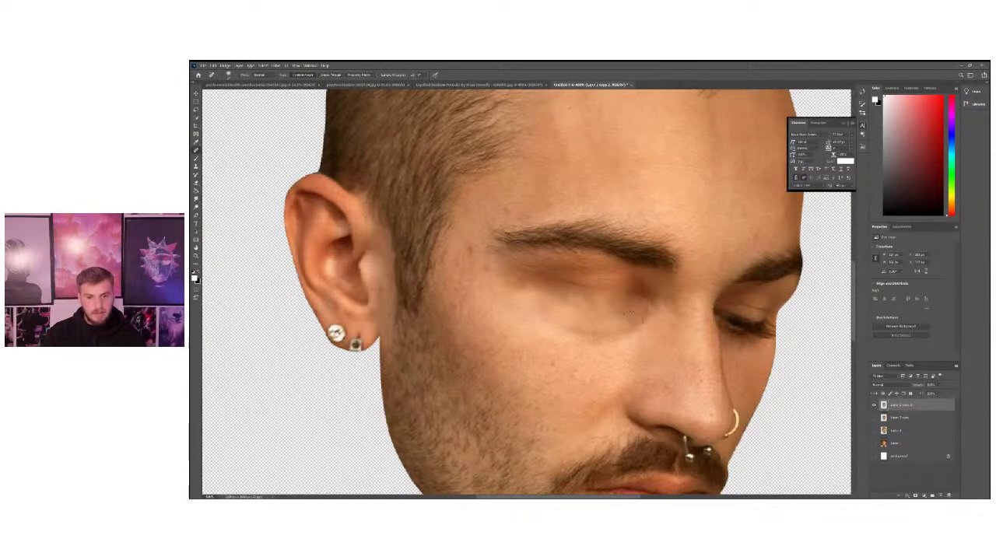
pyautogui.moveTo(591, 296)
pyautogui.mouseDown()
pyautogui.moveTo(537, 280)
pyautogui.moveTo(545, 292)
pyautogui.moveTo(558, 285)
pyautogui.mouseUp()
pyautogui.moveTo(634, 295)
pyautogui.mouseDown()
pyautogui.moveTo(559, 283)
pyautogui.moveTo(535, 300)
pyautogui.moveTo(611, 339)
pyautogui.moveTo(633, 335)
pyautogui.moveTo(642, 299)
pyautogui.mouseUp()
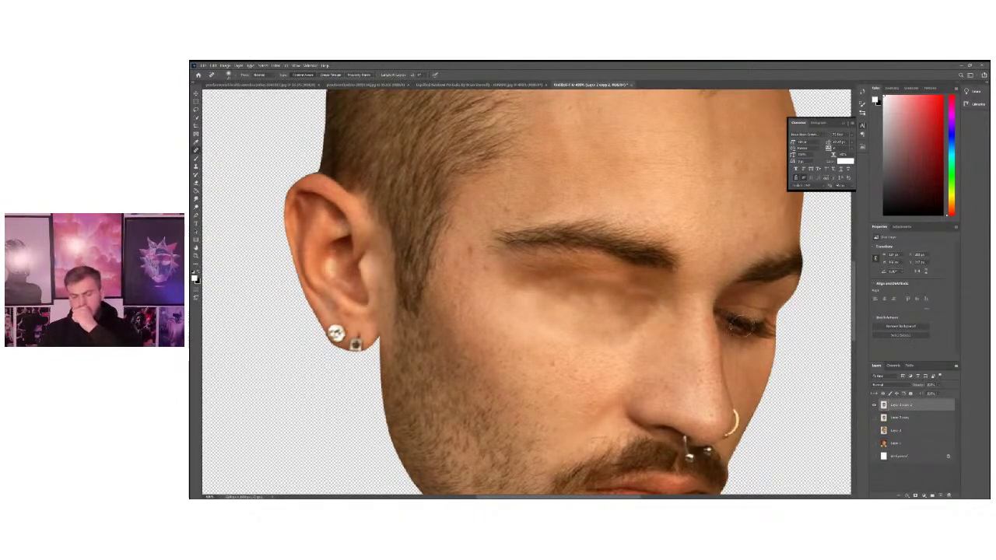
# Remove the eye on the far side of the nose with the Spot Healing Brush, covering the lashes and eyelid
pyautogui.moveTo(731, 322)
pyautogui.mouseDown()
pyautogui.moveTo(758, 325)
pyautogui.moveTo(758, 339)
pyautogui.moveTo(748, 325)
pyautogui.moveTo(760, 322)
pyautogui.moveTo(763, 331)
pyautogui.moveTo(731, 315)
pyautogui.moveTo(747, 327)
pyautogui.moveTo(735, 336)
pyautogui.moveTo(753, 331)
pyautogui.moveTo(739, 324)
pyautogui.moveTo(734, 334)
pyautogui.moveTo(728, 313)
pyautogui.moveTo(749, 331)
pyautogui.moveTo(727, 312)
pyautogui.moveTo(752, 312)
pyautogui.mouseUp()
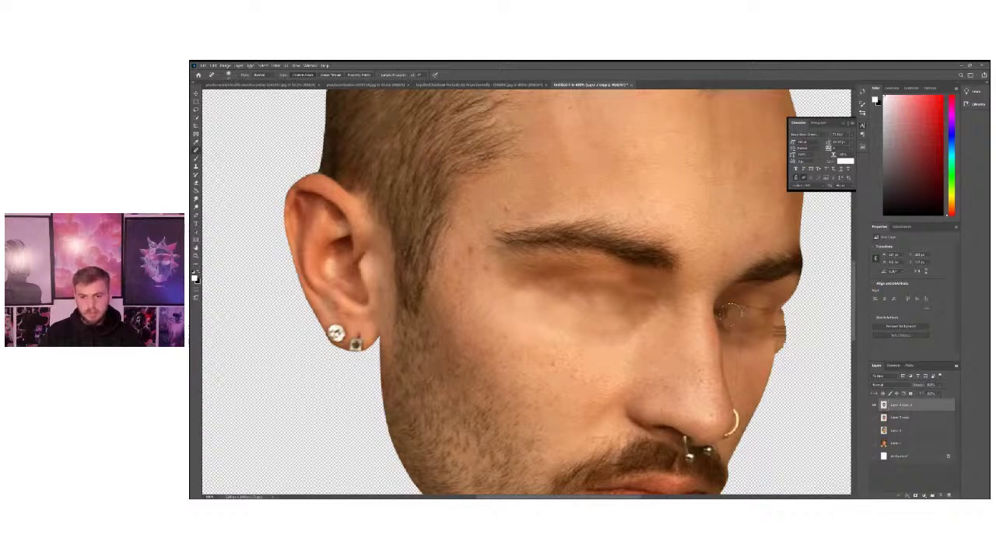
pyautogui.click(733, 325)
pyautogui.click(753, 309)
pyautogui.click(757, 314)
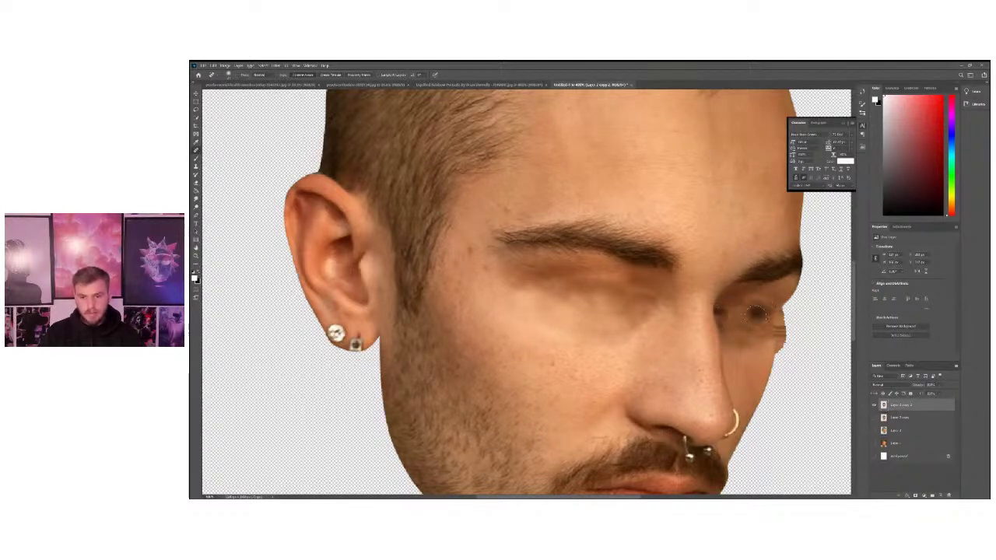
pyautogui.moveTo(756, 314)
pyautogui.mouseDown()
pyautogui.moveTo(745, 336)
pyautogui.moveTo(732, 312)
pyautogui.mouseUp()
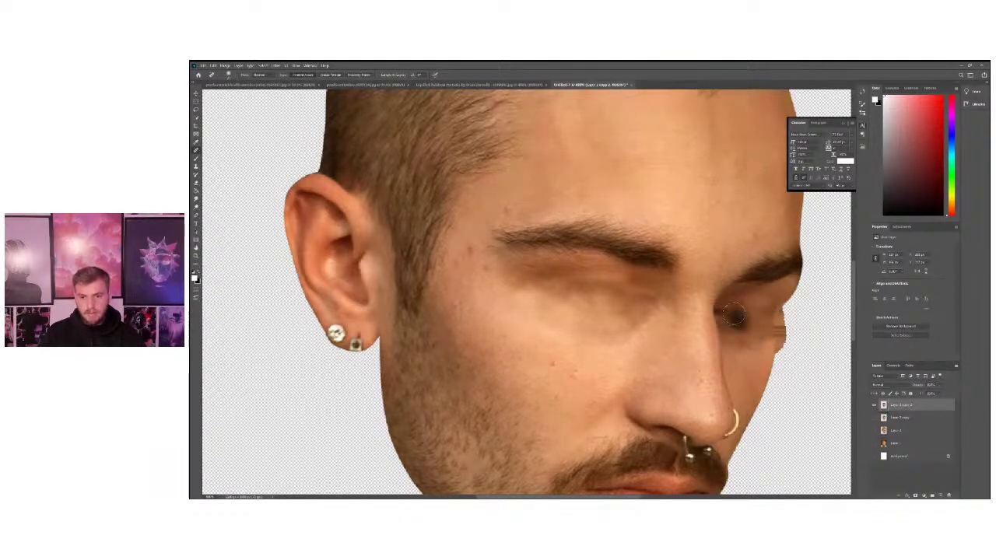
pyautogui.click(789, 330)
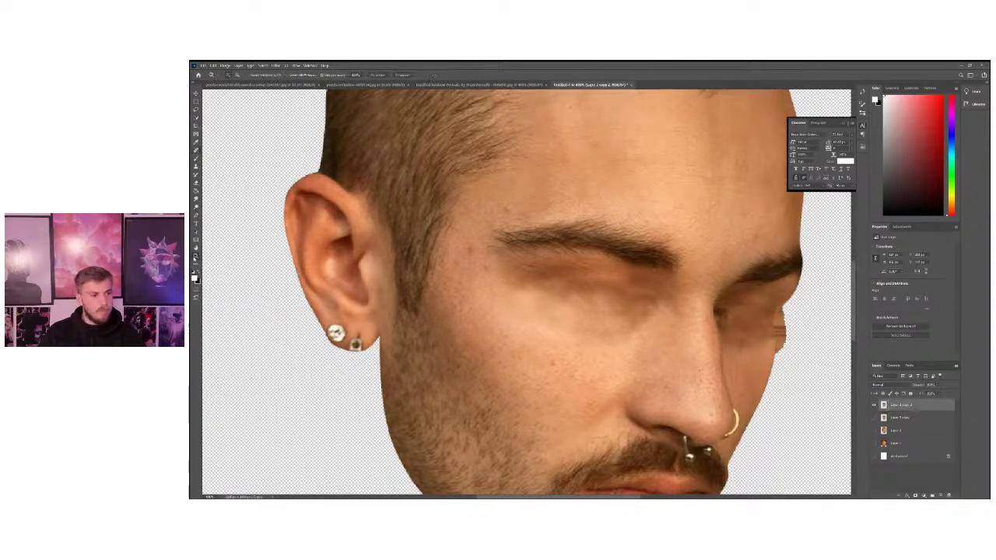
# Trace a closed Pen path around the smudged skin protruding beyond the face outline beside the far eye
pyautogui.click(196, 215)
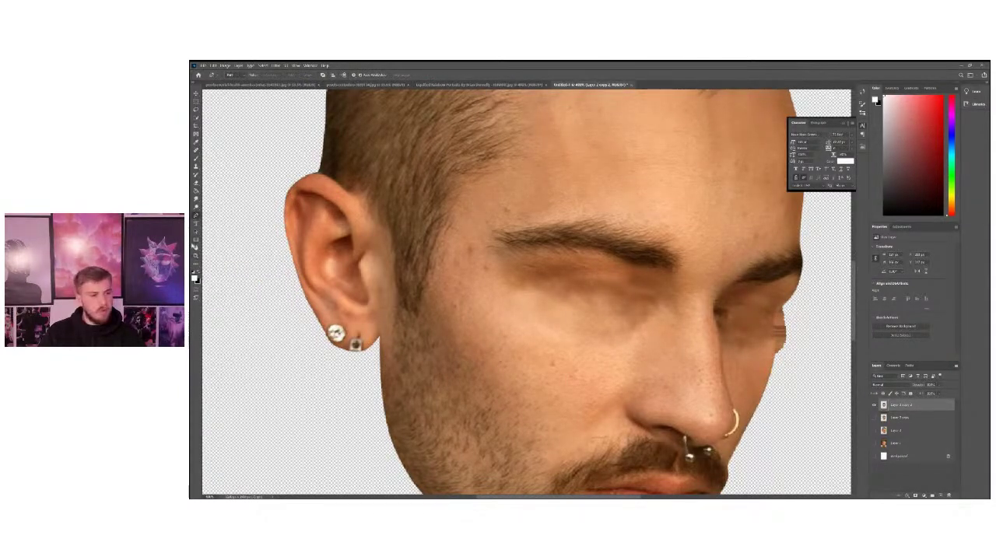
pyautogui.click(195, 256)
pyautogui.click(806, 346)
pyautogui.click(797, 350)
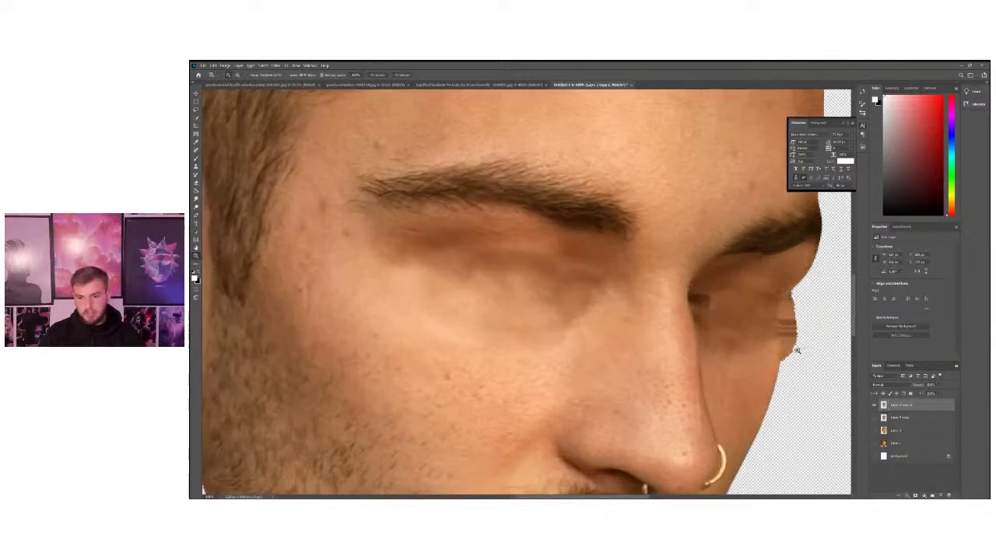
pyautogui.click(785, 353)
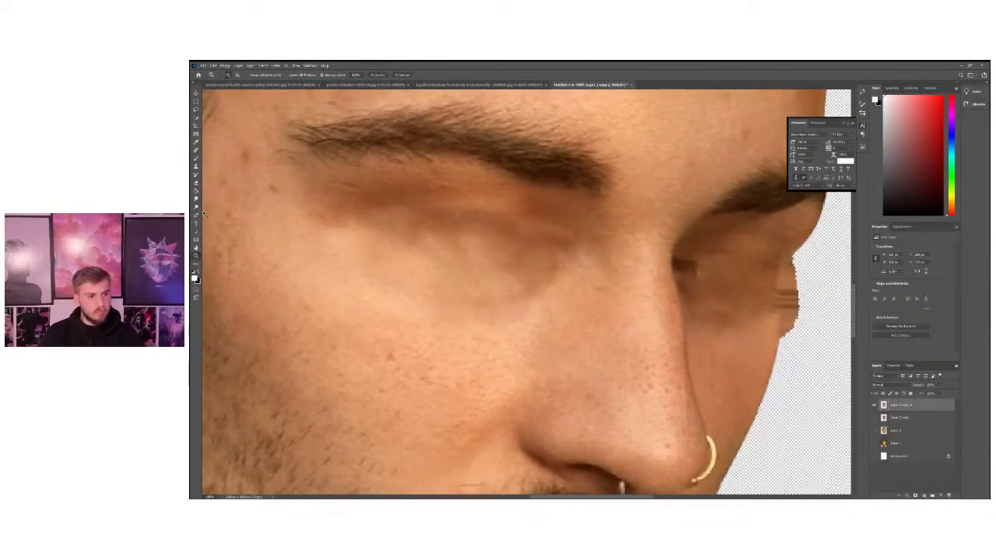
pyautogui.click(196, 215)
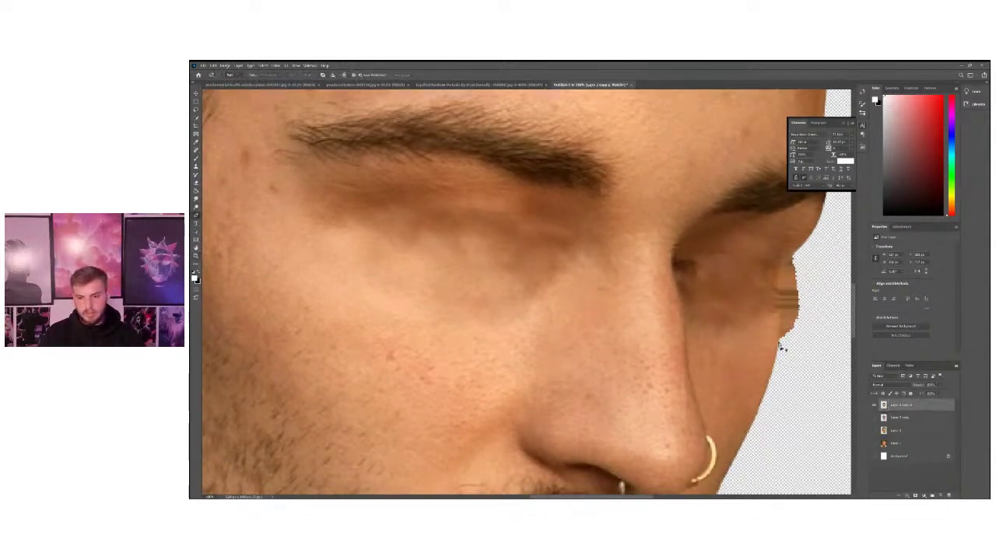
pyautogui.moveTo(789, 260); pyautogui.dragTo(800, 249)
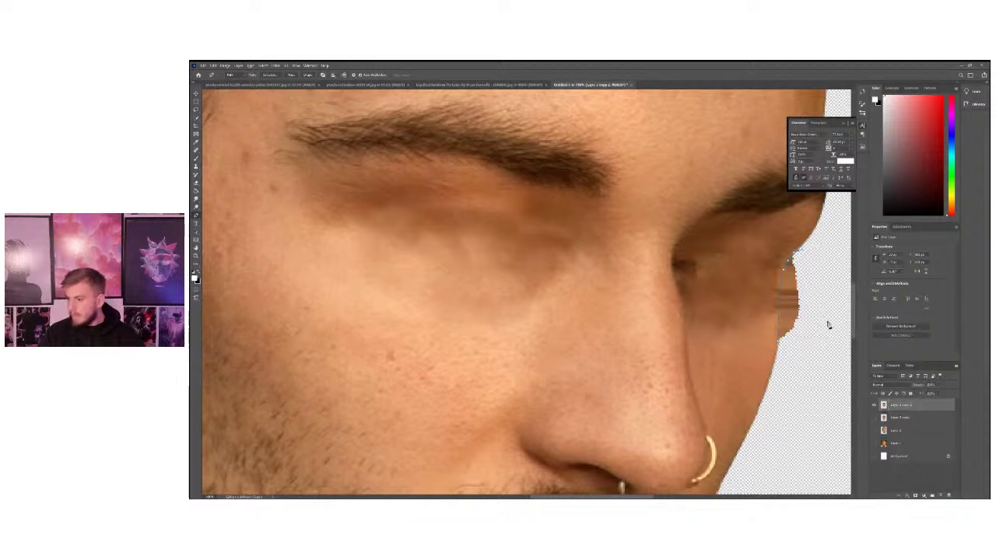
pyautogui.click(828, 325)
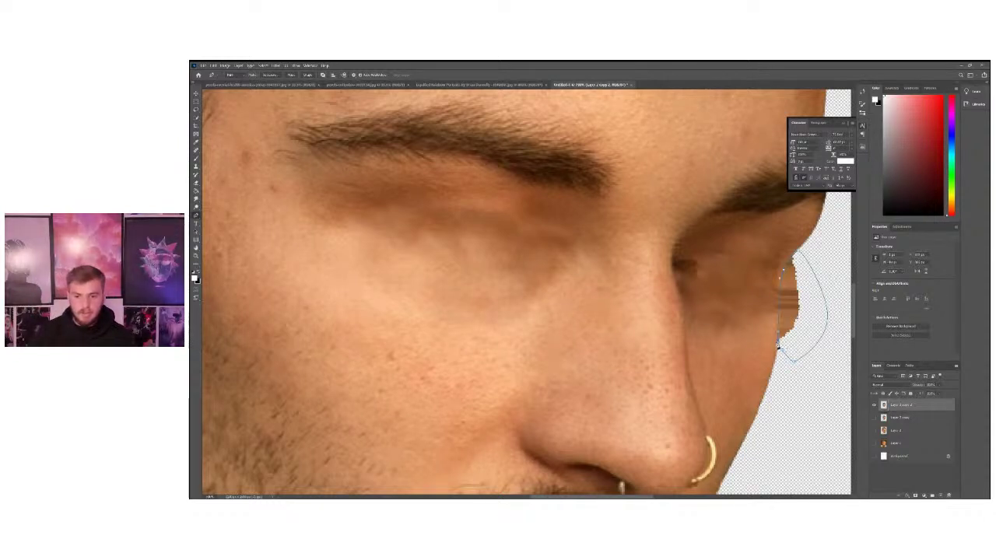
# Convert the path beside the far eye into a selection, delete the protruding skin inside it and deselect
pyautogui.rightClick(635, 244)
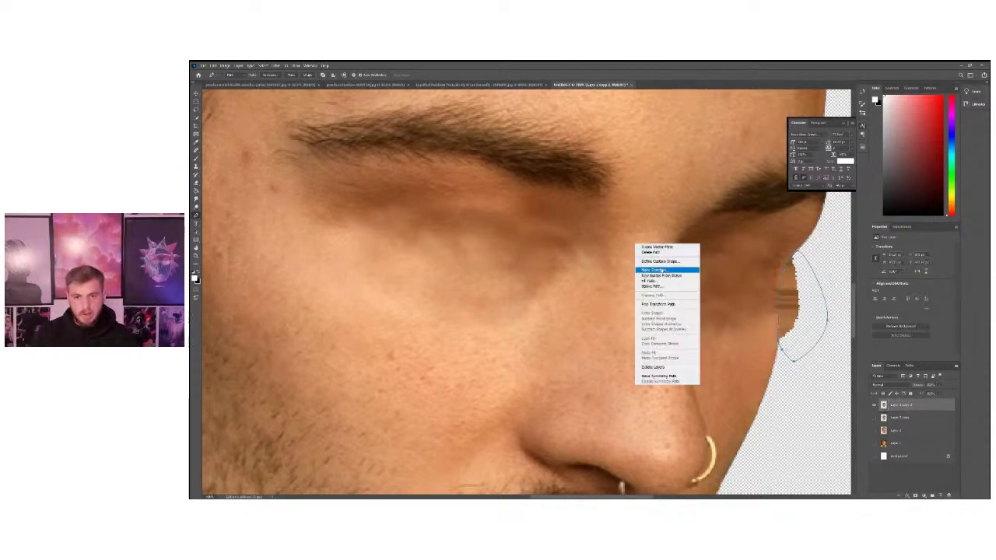
pyautogui.click(663, 271)
pyautogui.press('Return')
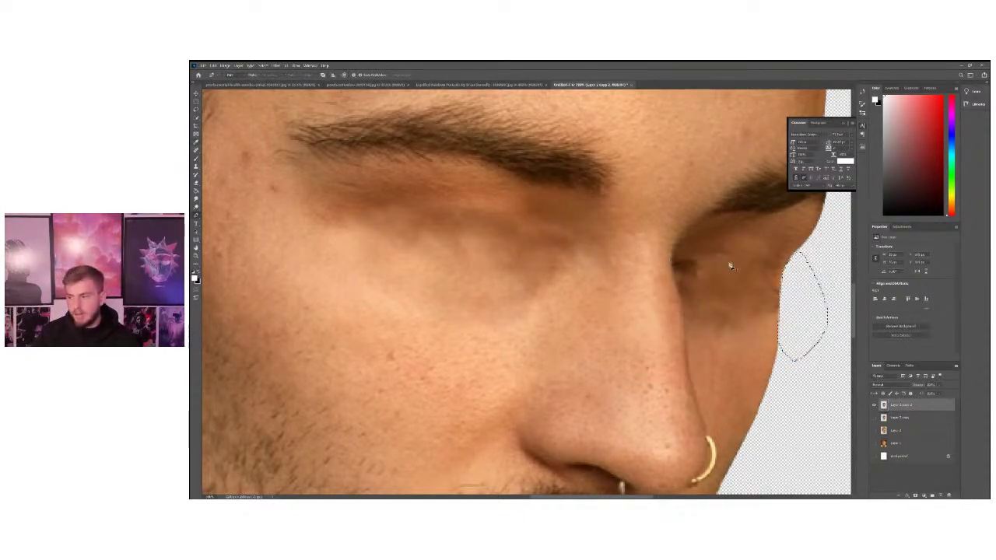
pyautogui.press('Delete')
pyautogui.hotkey('ctrl', 'd')
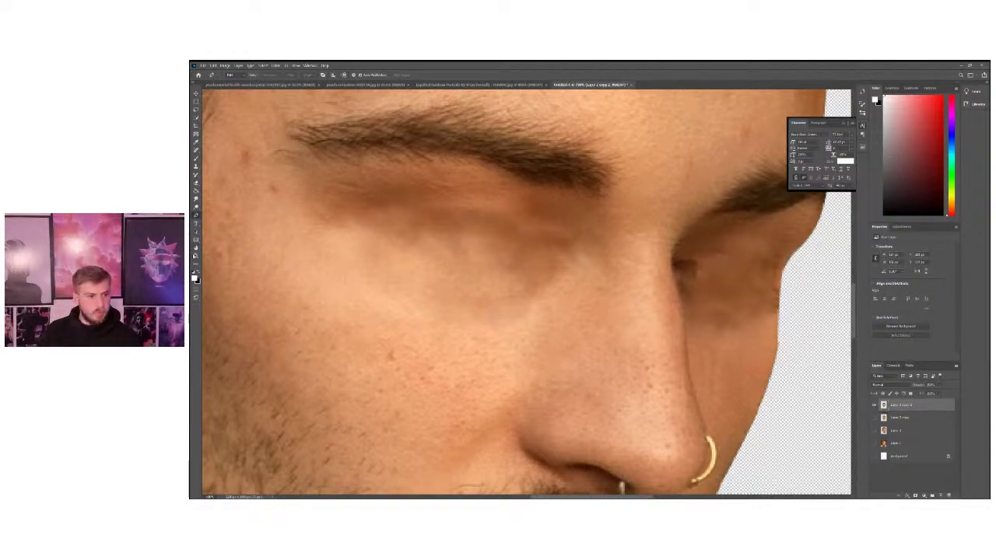
# Heal the dark spot beside the nose bridge in the far eye socket with a resized Spot Healing Brush
pyautogui.press('z')
pyautogui.keyDown('alt'); pyautogui.click(335, 244); pyautogui.keyUp('alt')
pyautogui.keyDown('alt'); pyautogui.click(334, 244); pyautogui.keyUp('alt')
pyautogui.keyDown('alt'); pyautogui.click(335, 244); pyautogui.keyUp('alt')
pyautogui.keyDown('alt'); pyautogui.click(335, 244); pyautogui.keyUp('alt')
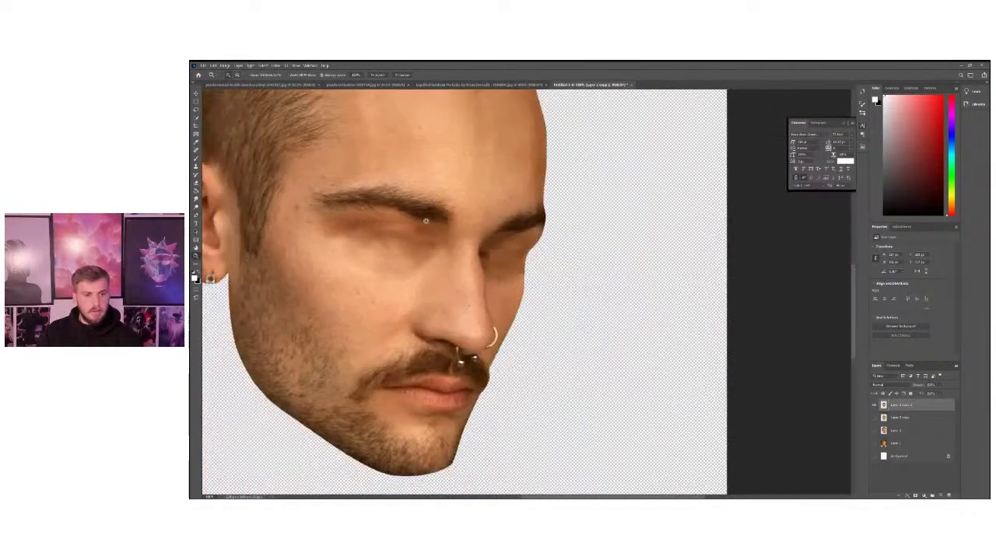
pyautogui.scroll(5, 434, 247)
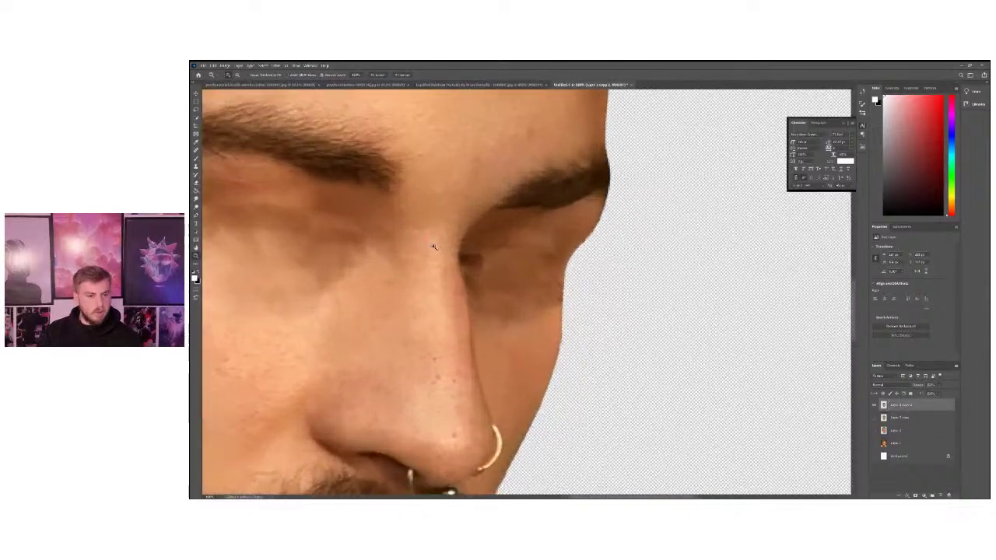
pyautogui.press('j')
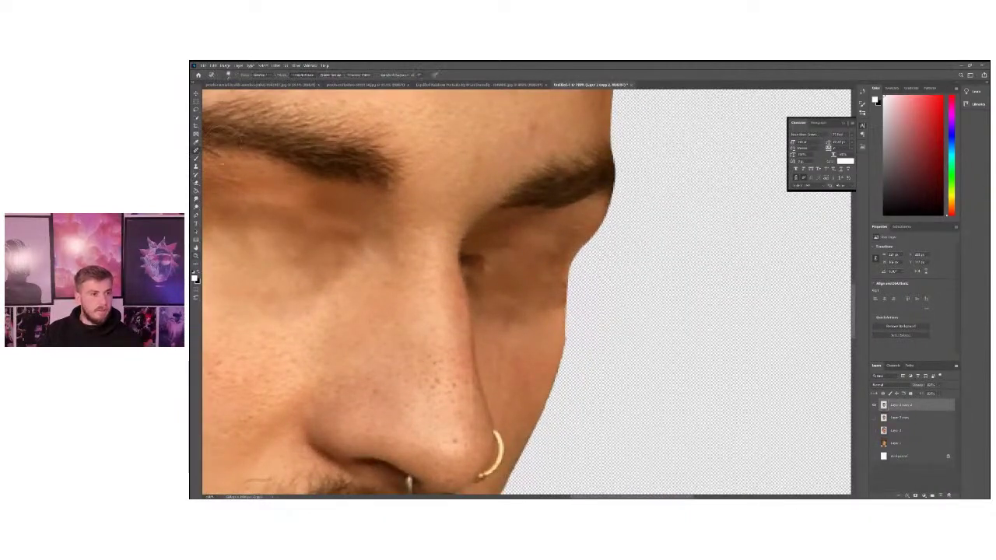
pyautogui.rightClick(195, 150)
pyautogui.click(223, 151)
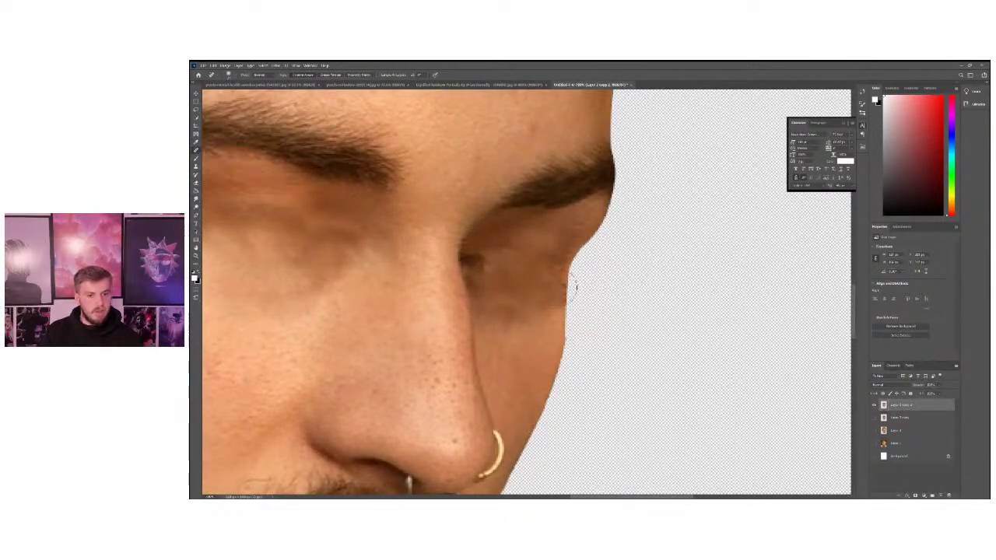
pyautogui.click(228, 74)
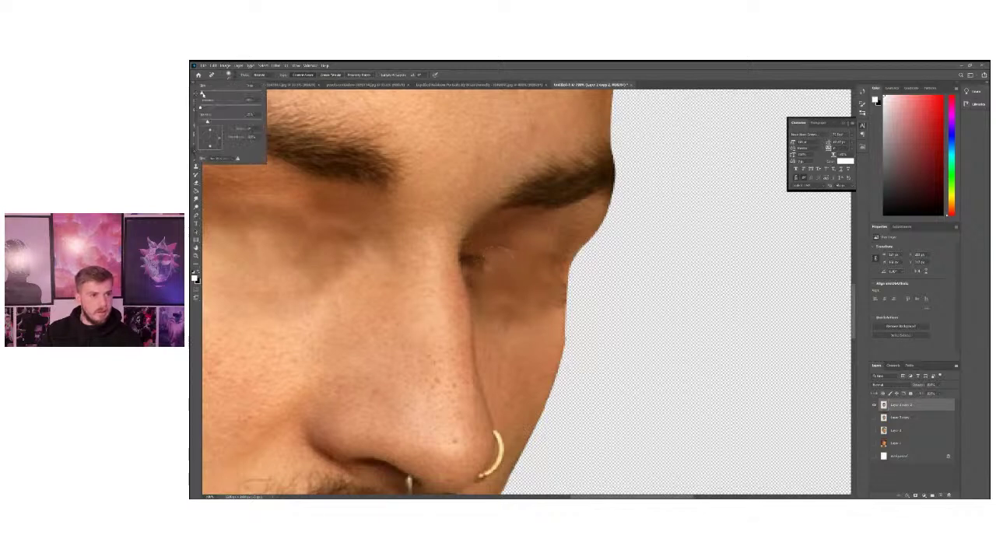
pyautogui.moveTo(201, 93); pyautogui.dragTo(204, 94)
pyautogui.moveTo(490, 253)
pyautogui.mouseDown()
pyautogui.moveTo(475, 262)
pyautogui.moveTo(480, 273)
pyautogui.moveTo(498, 248)
pyautogui.mouseUp()
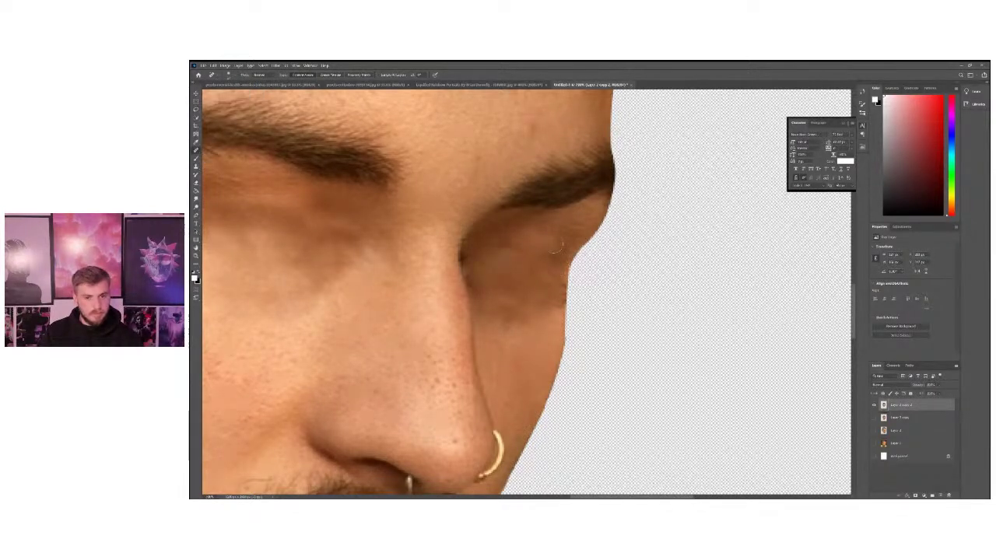
# Smooth the uneven patches across the outer and lower part of the far eye socket with the Spot Healing Brush
pyautogui.moveTo(547, 268)
pyautogui.mouseDown()
pyautogui.moveTo(529, 299)
pyautogui.moveTo(543, 287)
pyautogui.moveTo(549, 306)
pyautogui.mouseUp()
pyautogui.moveTo(546, 308); pyautogui.dragTo(495, 293)
pyautogui.click(514, 318)
pyautogui.scroll(-1, 286, 342)
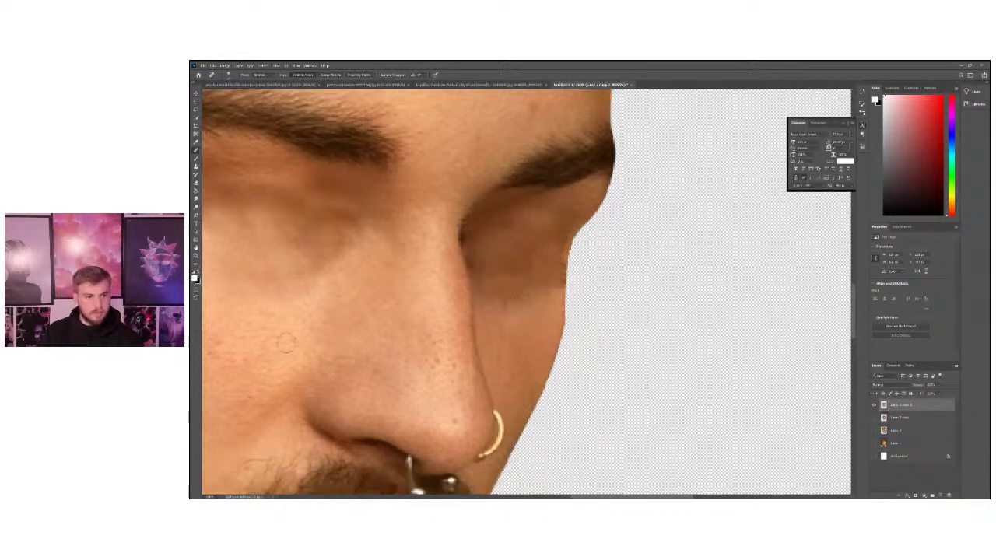
# Blend the hard edge of the nose bridge and the adjoining cheek into smooth skin with the Spot Healing Brush
pyautogui.click(196, 249)
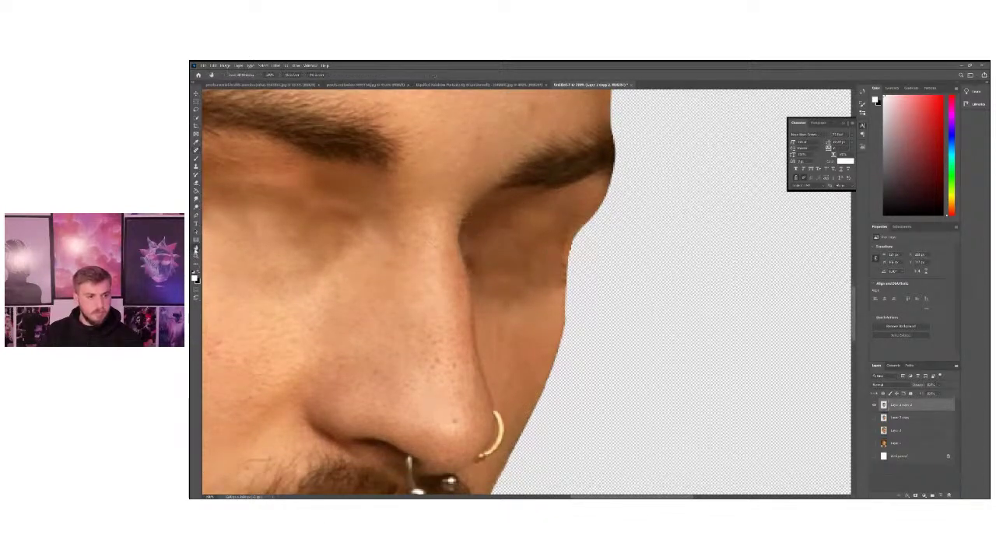
pyautogui.click(196, 256)
pyautogui.keyDown('alt'); pyautogui.click(287, 310); pyautogui.keyUp('alt')
pyautogui.keyDown('alt'); pyautogui.click(286, 310); pyautogui.keyUp('alt')
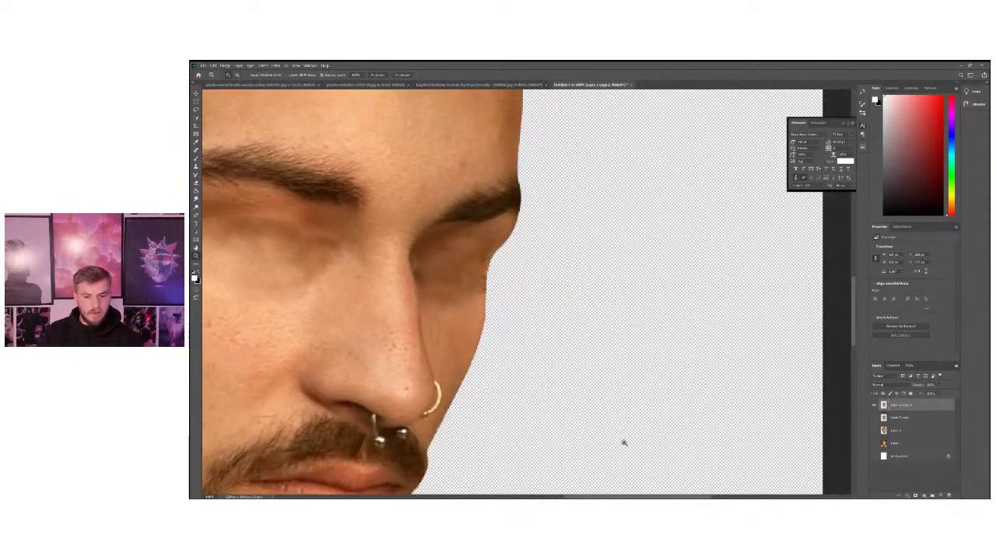
pyautogui.moveTo(685, 497); pyautogui.dragTo(666, 496)
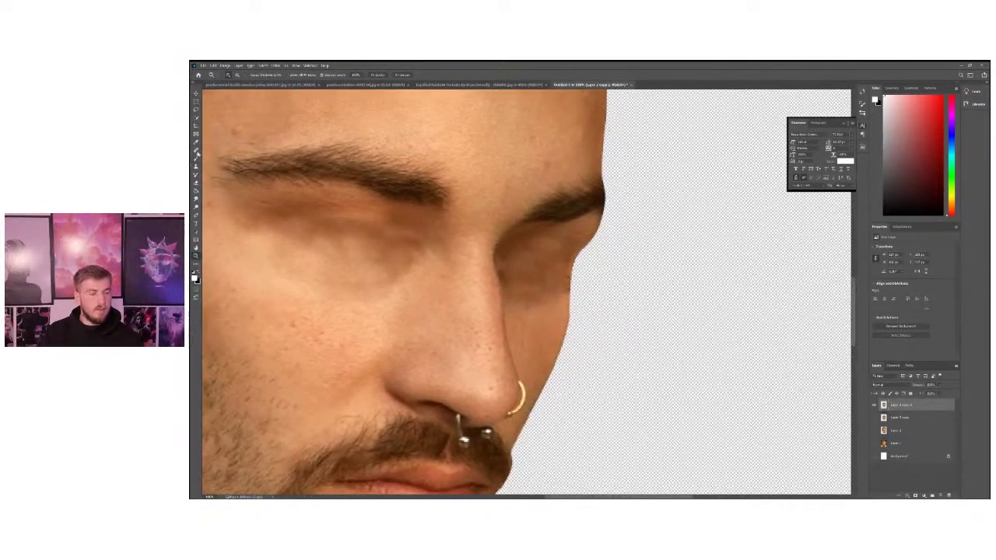
pyautogui.press('j')
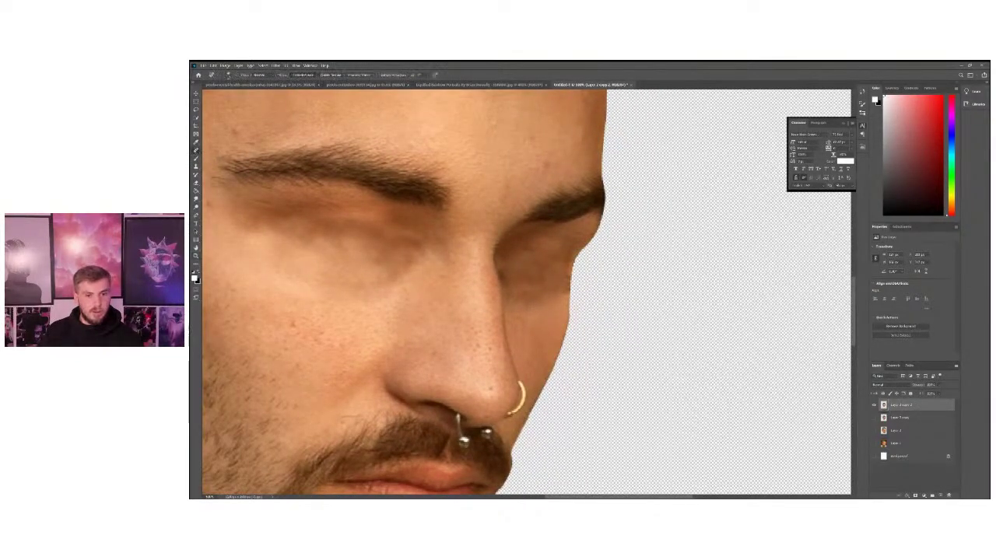
pyautogui.click(233, 75)
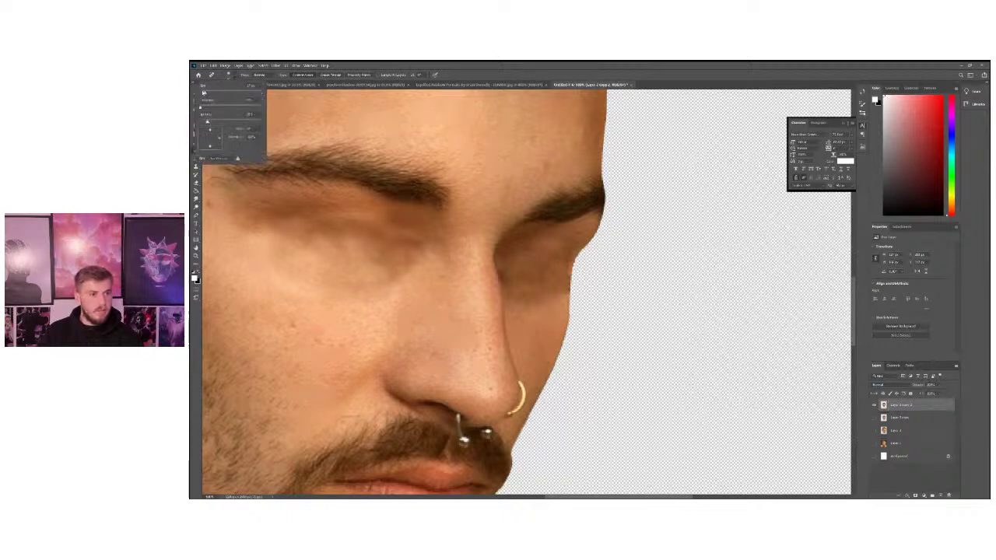
pyautogui.moveTo(480, 250)
pyautogui.mouseDown()
pyautogui.moveTo(507, 298)
pyautogui.moveTo(509, 350)
pyautogui.moveTo(489, 264)
pyautogui.moveTo(514, 270)
pyautogui.moveTo(490, 274)
pyautogui.moveTo(510, 294)
pyautogui.moveTo(513, 345)
pyautogui.moveTo(498, 252)
pyautogui.moveTo(513, 371)
pyautogui.mouseUp()
pyautogui.moveTo(462, 326); pyautogui.dragTo(346, 369)
pyautogui.moveTo(422, 309)
pyautogui.mouseDown()
pyautogui.moveTo(449, 282)
pyautogui.moveTo(375, 266)
pyautogui.moveTo(515, 276)
pyautogui.moveTo(529, 291)
pyautogui.moveTo(497, 299)
pyautogui.mouseUp()
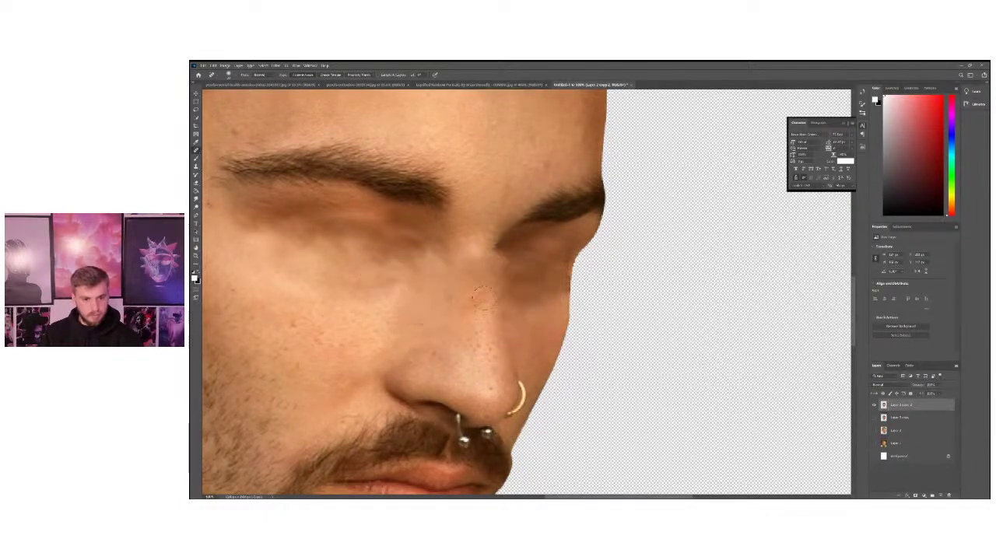
# Even out the remaining blotches between the brows, along the nose bridge and beside the far eye socket with healing strokes
pyautogui.moveTo(467, 261)
pyautogui.mouseDown()
pyautogui.moveTo(495, 251)
pyautogui.moveTo(439, 268)
pyautogui.moveTo(487, 283)
pyautogui.moveTo(483, 334)
pyautogui.moveTo(535, 331)
pyautogui.mouseUp()
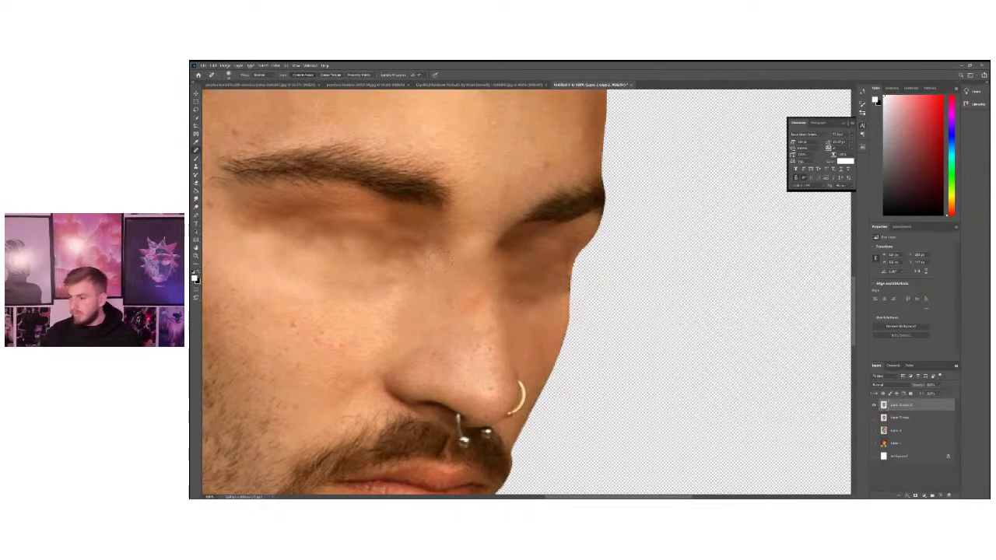
pyautogui.moveTo(484, 265); pyautogui.dragTo(493, 246)
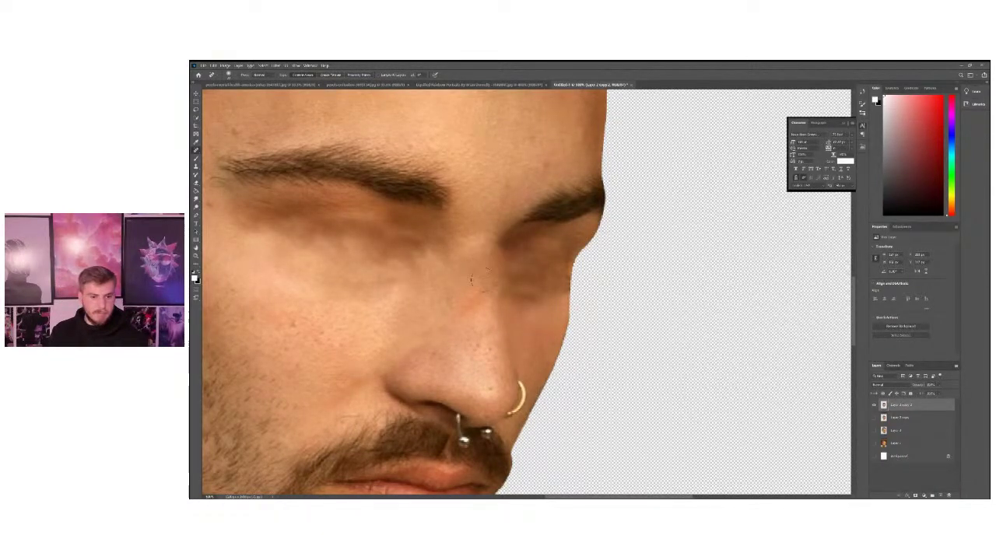
pyautogui.moveTo(488, 315)
pyautogui.mouseDown()
pyautogui.moveTo(498, 342)
pyautogui.moveTo(515, 341)
pyautogui.mouseUp()
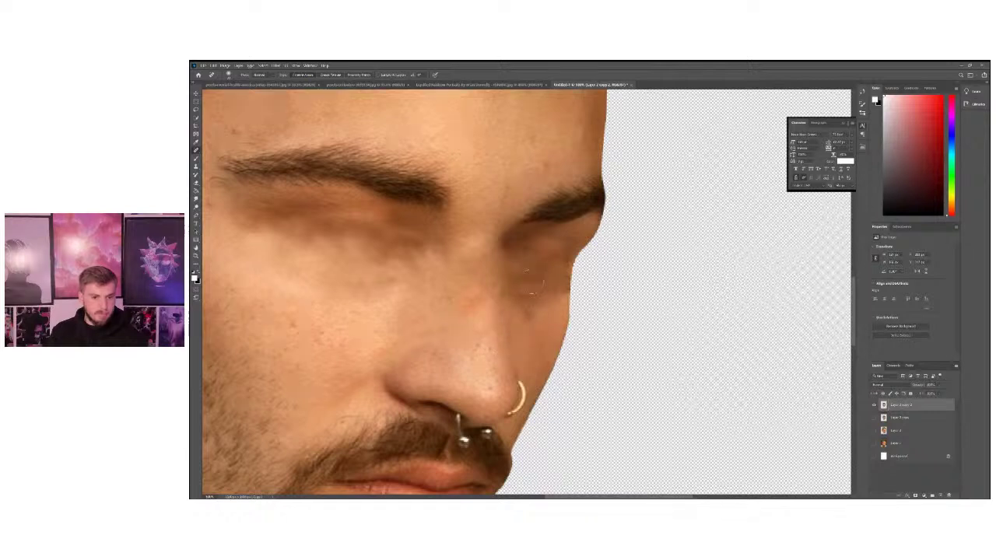
pyautogui.moveTo(529, 274); pyautogui.dragTo(530, 265)
pyautogui.moveTo(467, 246)
pyautogui.mouseDown()
pyautogui.moveTo(509, 250)
pyautogui.moveTo(502, 233)
pyautogui.moveTo(499, 245)
pyautogui.mouseUp()
pyautogui.moveTo(488, 300); pyautogui.dragTo(516, 361)
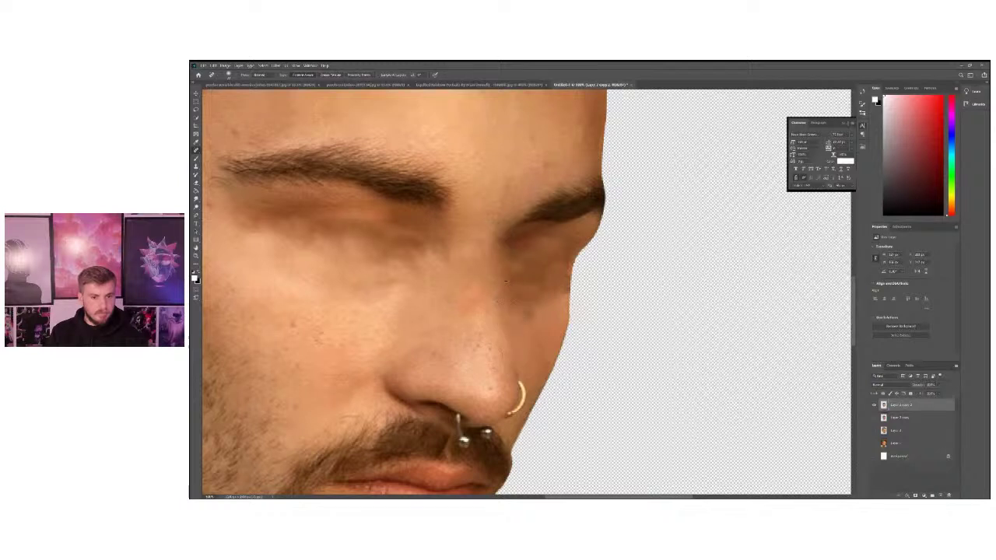
pyautogui.click(481, 315)
pyautogui.moveTo(466, 314); pyautogui.dragTo(475, 353)
pyautogui.moveTo(389, 356); pyautogui.dragTo(423, 340)
# Duplicate the retouched head layer and hide the source layer beneath it
pyautogui.press('z')
pyautogui.keyDown('alt'); pyautogui.click(278, 253); pyautogui.keyUp('alt')
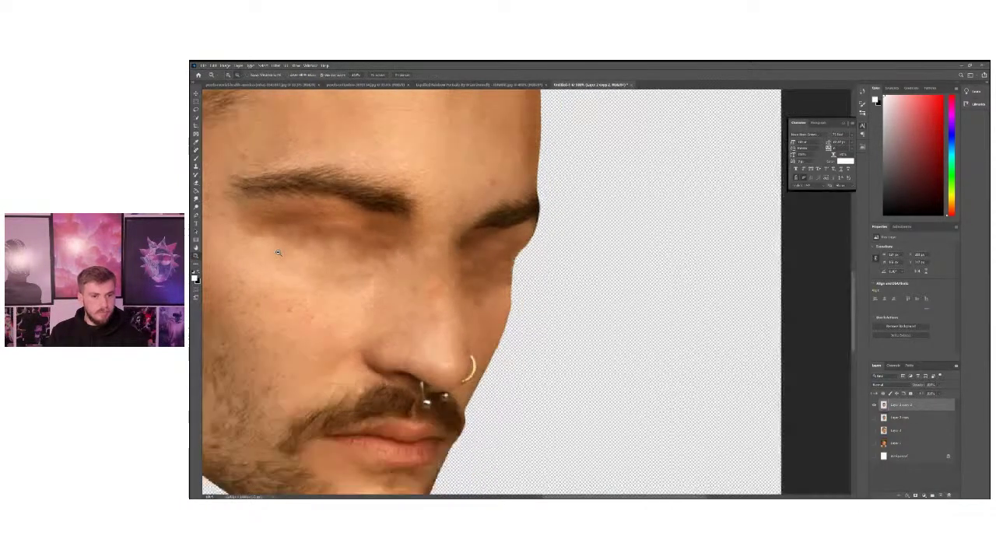
pyautogui.keyDown('alt'); pyautogui.click(277, 253); pyautogui.keyUp('alt')
pyautogui.keyDown('alt'); pyautogui.click(278, 252); pyautogui.keyUp('alt')
pyautogui.keyDown('alt'); pyautogui.click(277, 253); pyautogui.keyUp('alt')
pyautogui.click(551, 301)
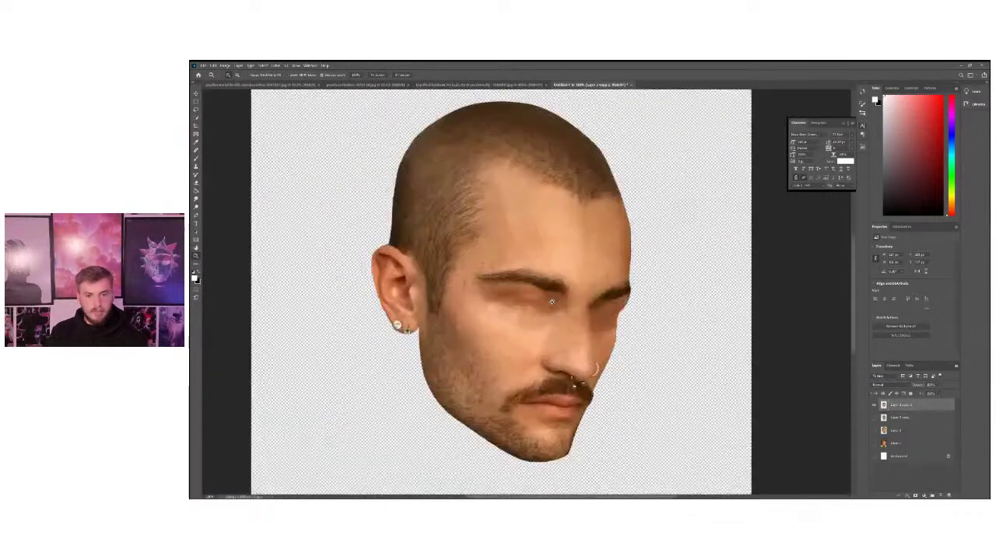
pyautogui.click(552, 302)
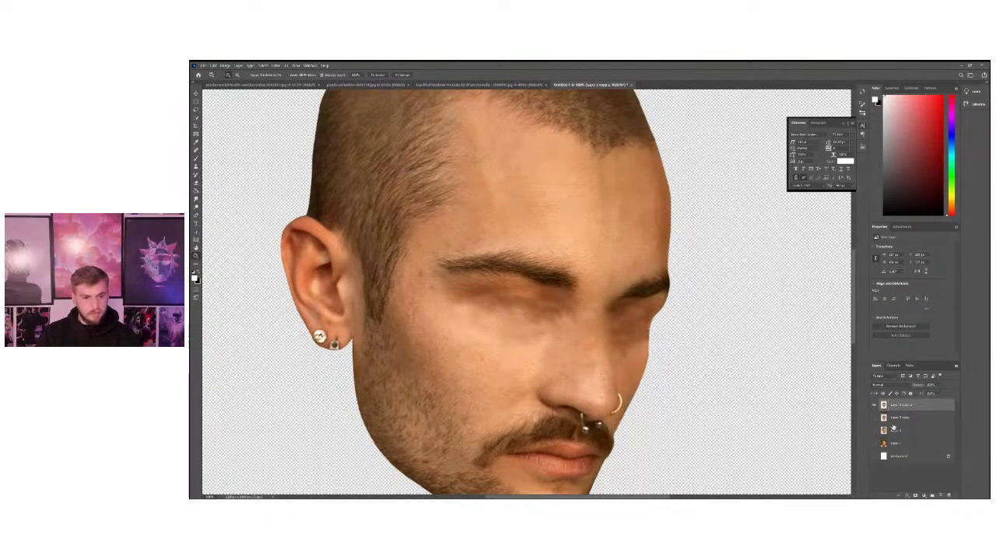
pyautogui.scroll(-1, 411, 224)
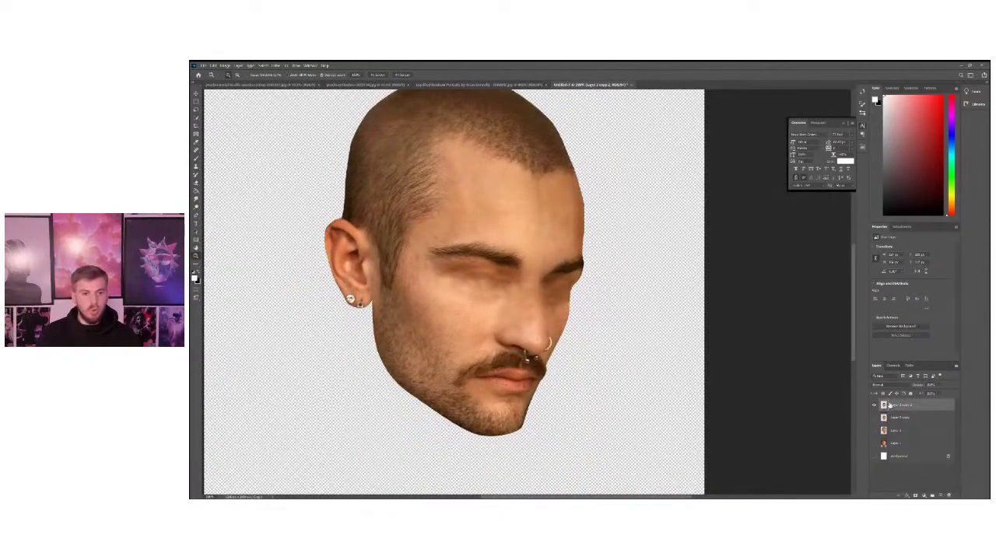
pyautogui.scroll(-2, 474, 321)
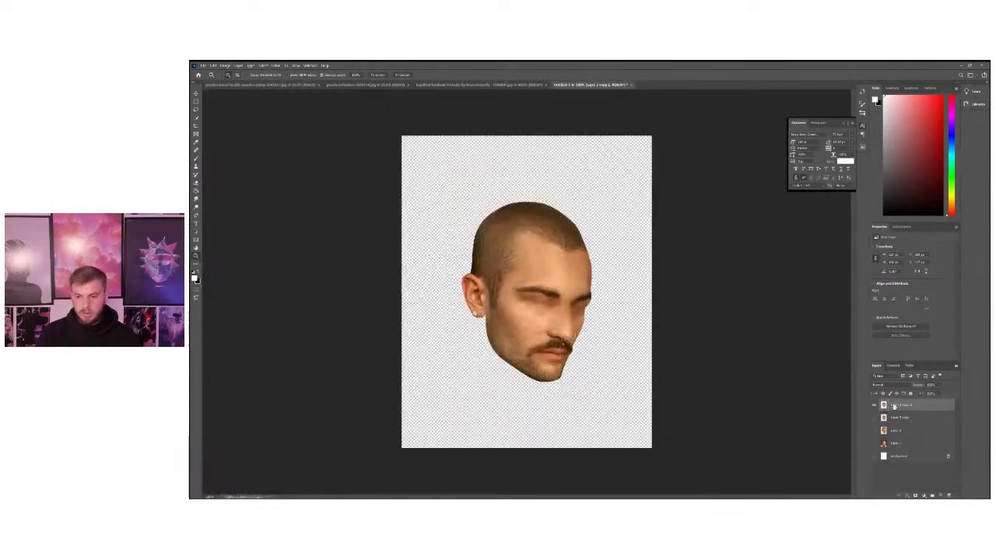
pyautogui.hotkey('ctrl', 'j')
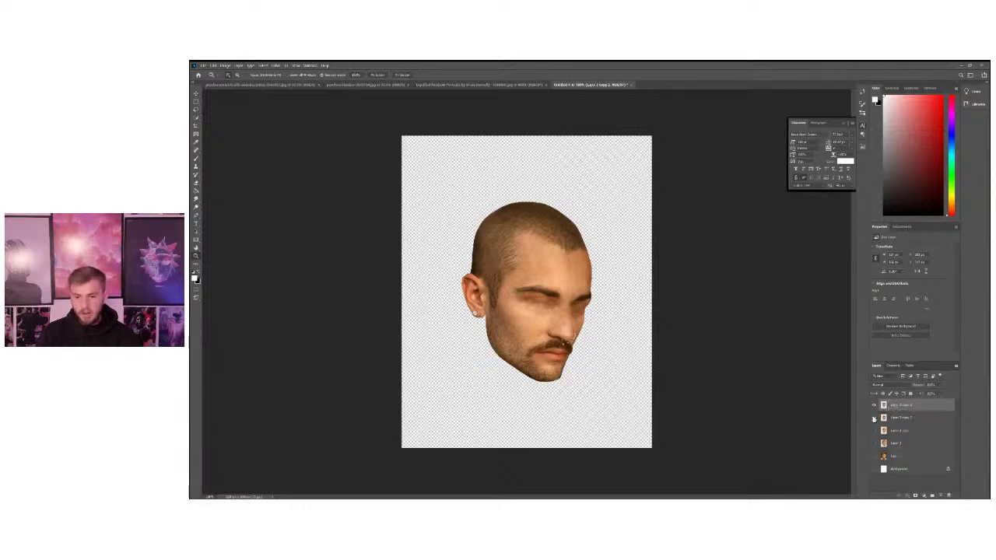
pyautogui.hotkey('ctrl', '+')
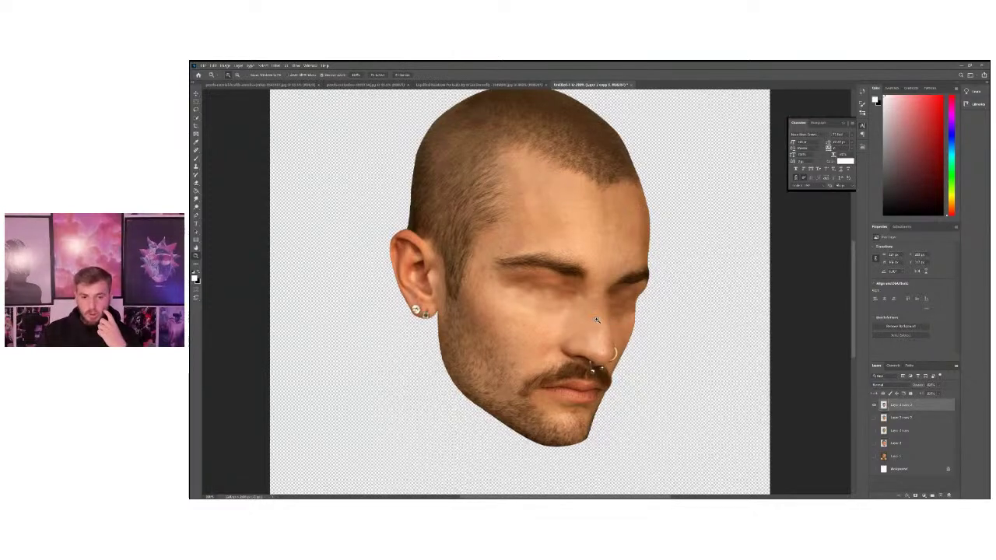
# Add a Brightness/Contrast adjustment layer above the duplicated head layer
pyautogui.click(923, 495)
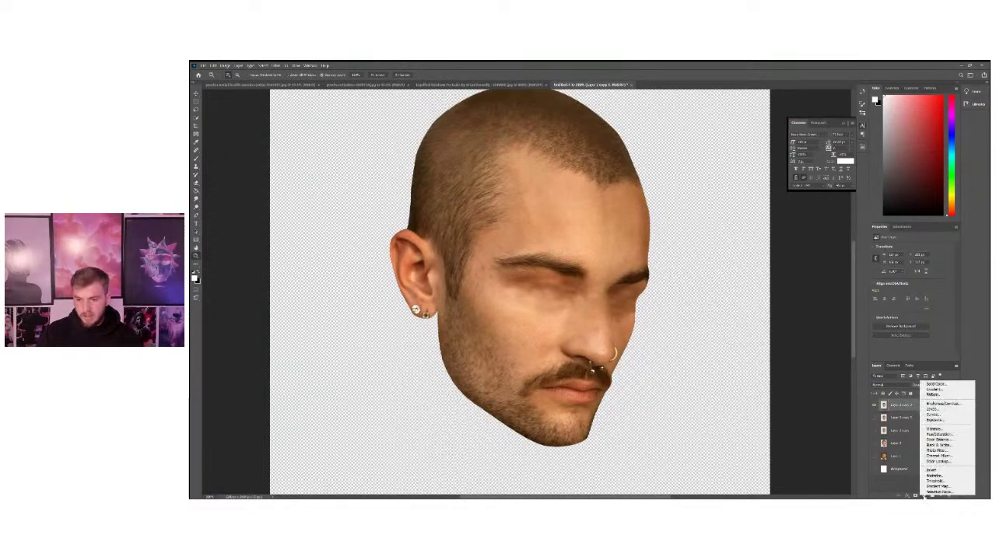
pyautogui.click(923, 495)
pyautogui.click(923, 496)
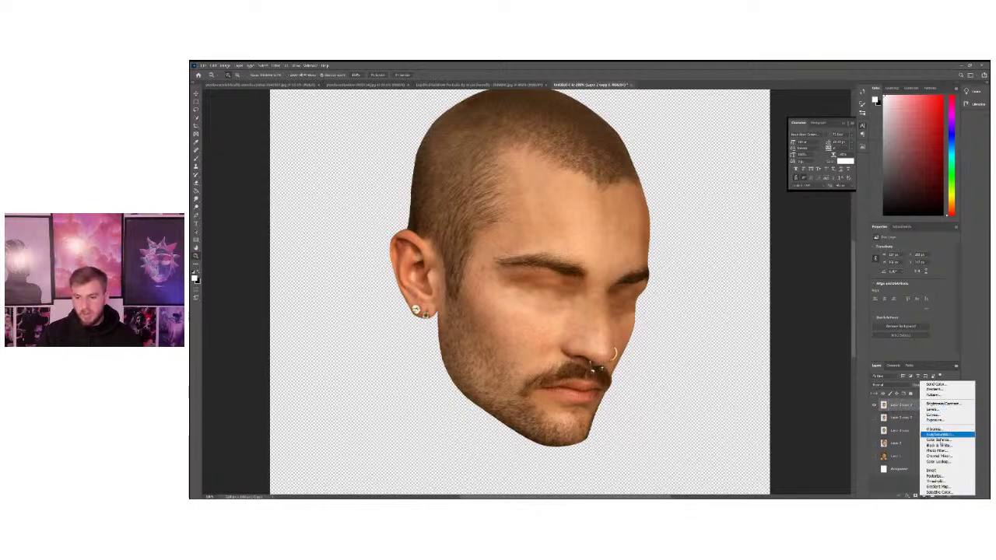
pyautogui.click(917, 494)
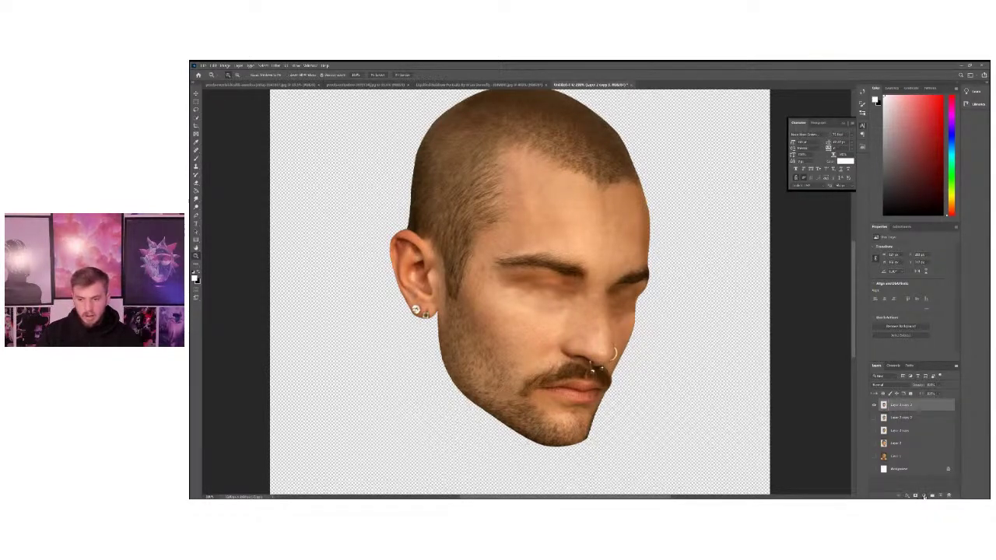
pyautogui.click(925, 496)
pyautogui.click(925, 496)
pyautogui.click(924, 496)
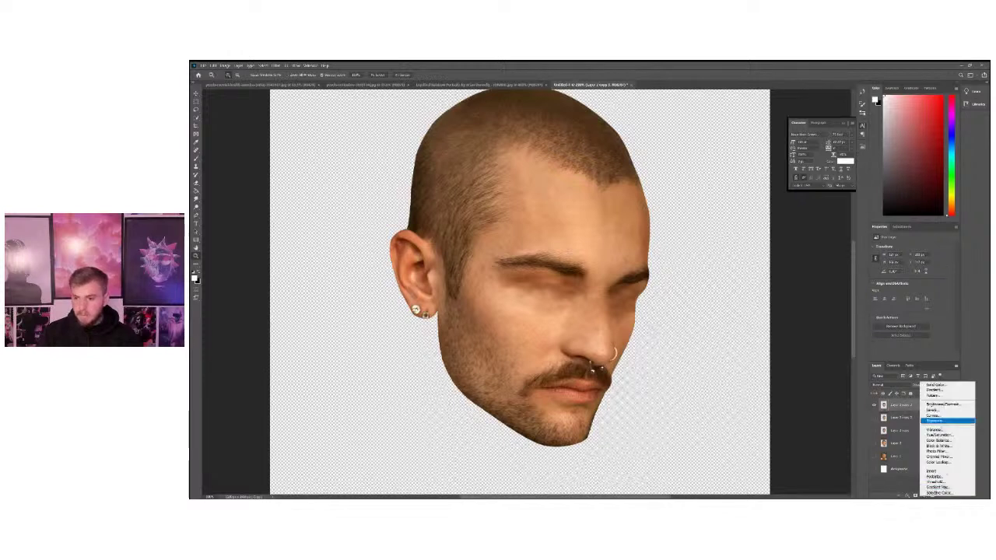
pyautogui.click(908, 487)
pyautogui.click(925, 495)
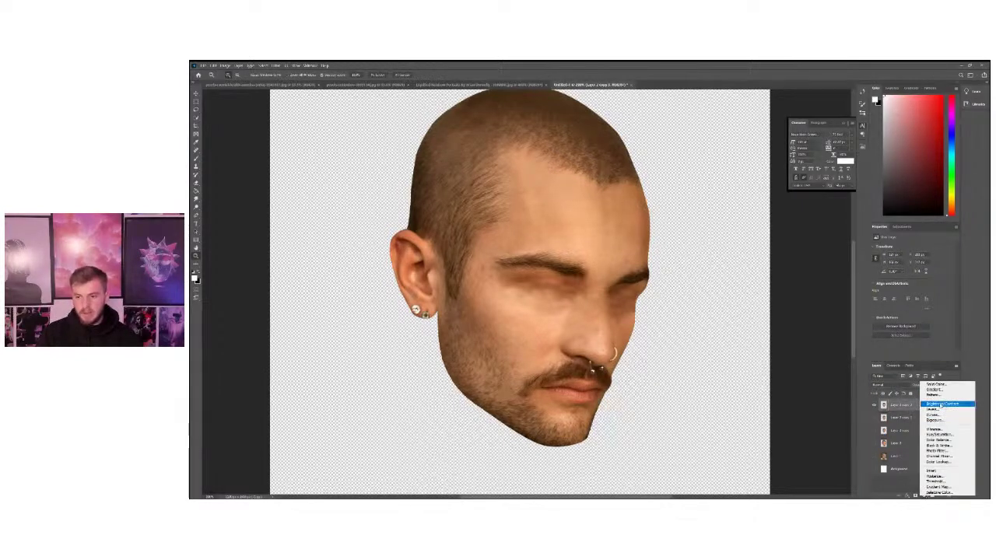
pyautogui.click(941, 405)
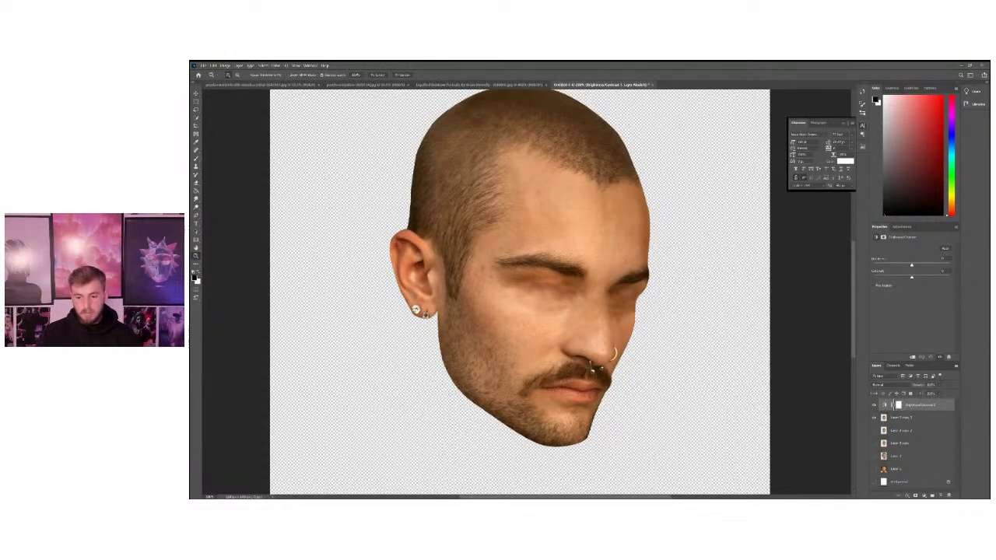
pyautogui.click(924, 494)
pyautogui.click(935, 296)
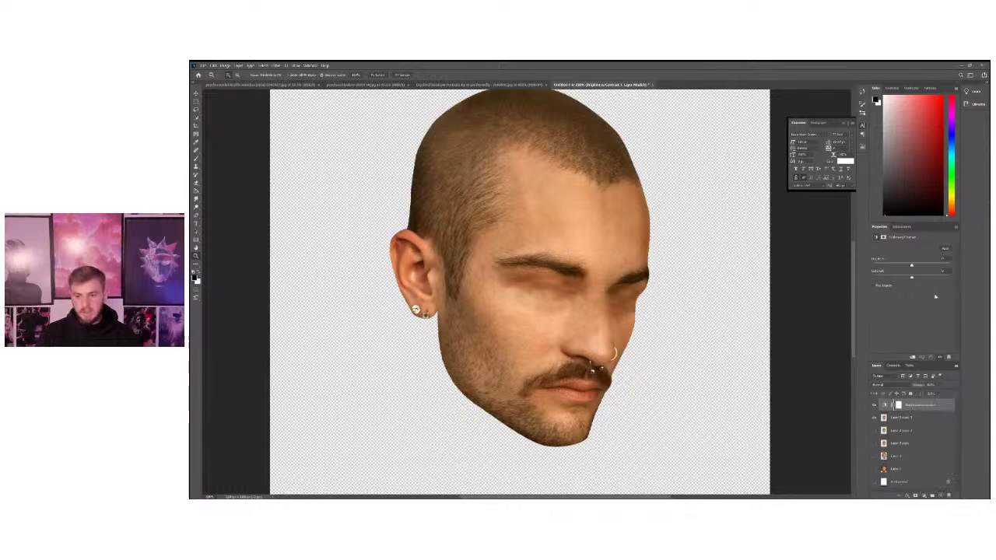
# Create a new layer directly above the Background and fill it with a diagonal rainbow gradient behind the head
pyautogui.click(907, 482)
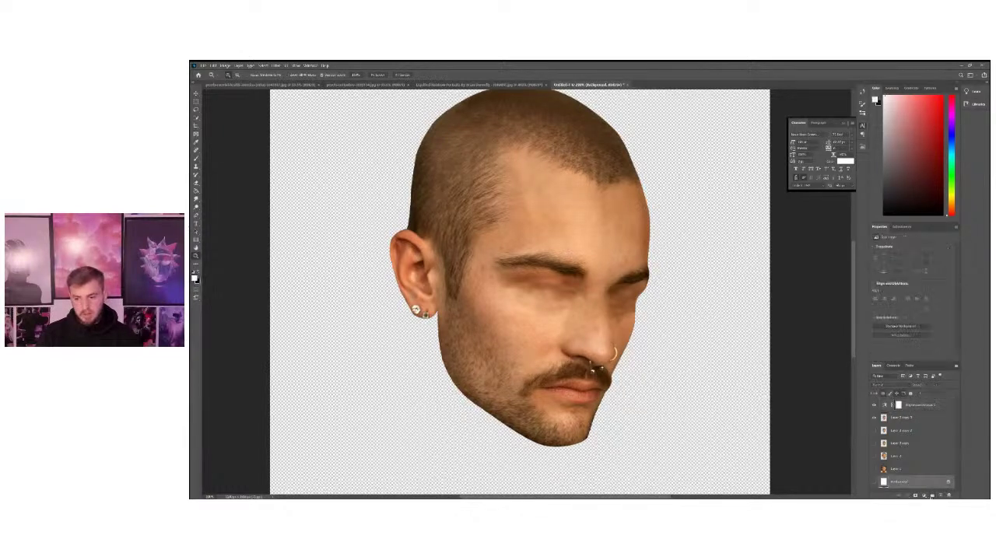
pyautogui.click(941, 496)
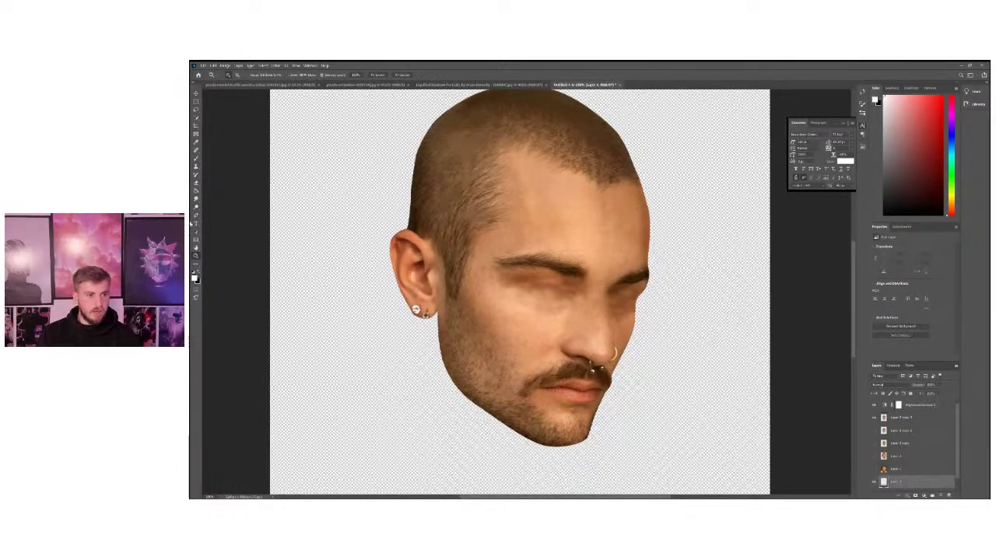
pyautogui.keyDown('alt'); pyautogui.click(386, 269); pyautogui.keyUp('alt')
pyautogui.press('g')
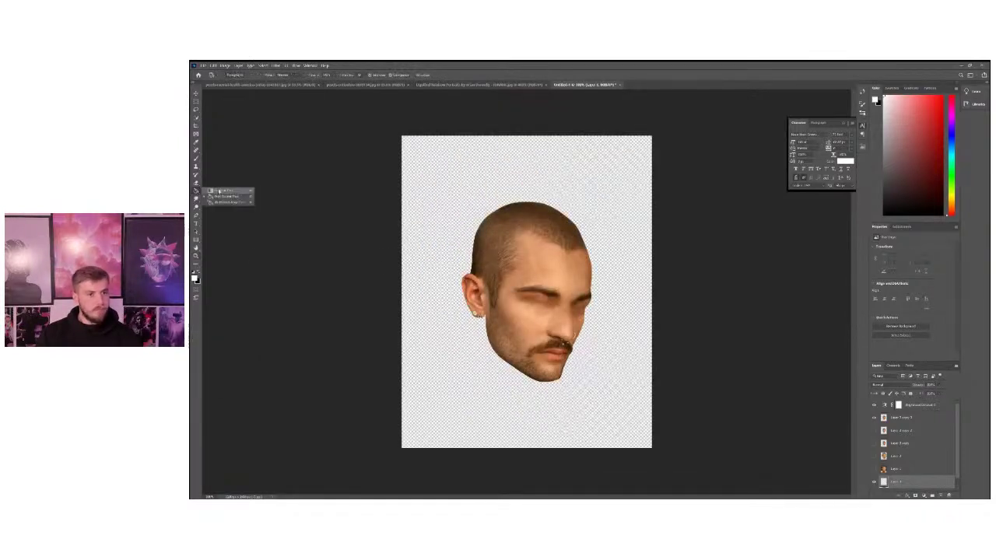
pyautogui.moveTo(296, 289); pyautogui.dragTo(335, 351)
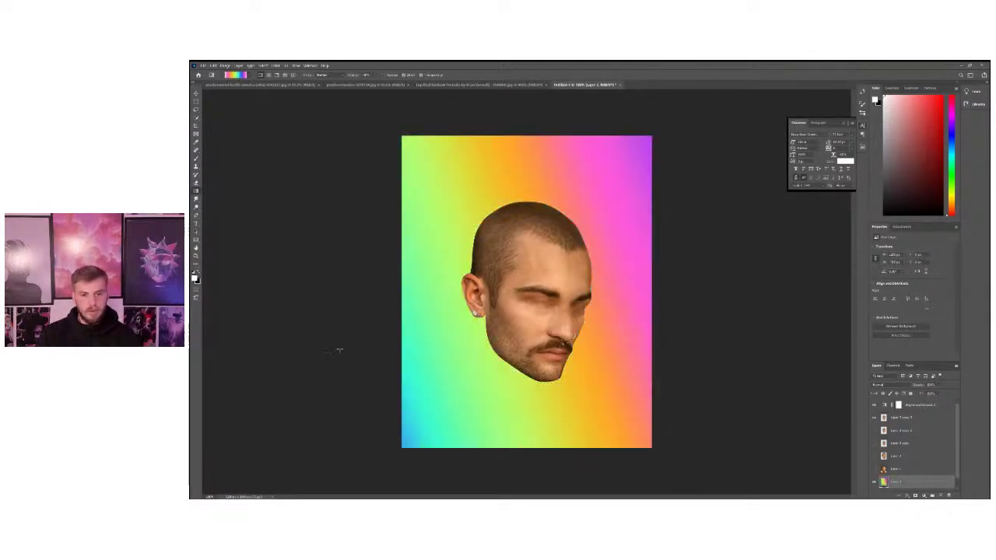
# Raise the brightness slightly and the contrast more strongly on the Brightness/Contrast adjustment layer
pyautogui.click(916, 408)
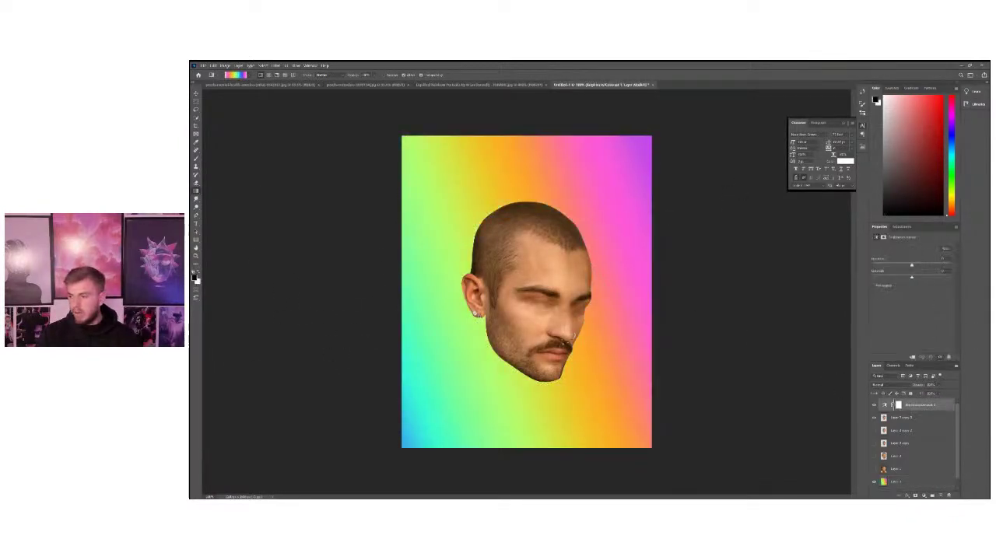
pyautogui.click(195, 257)
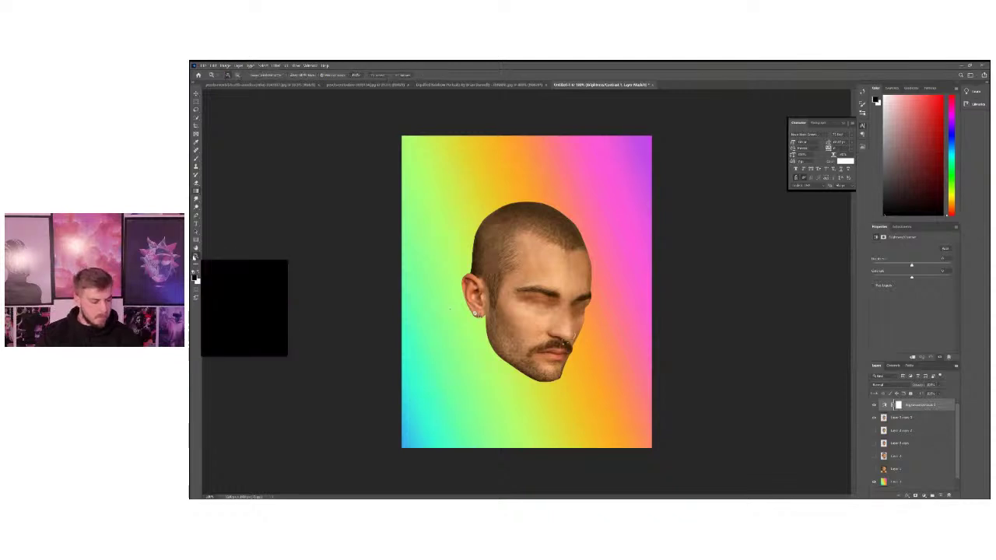
pyautogui.moveTo(471, 234); pyautogui.dragTo(686, 345)
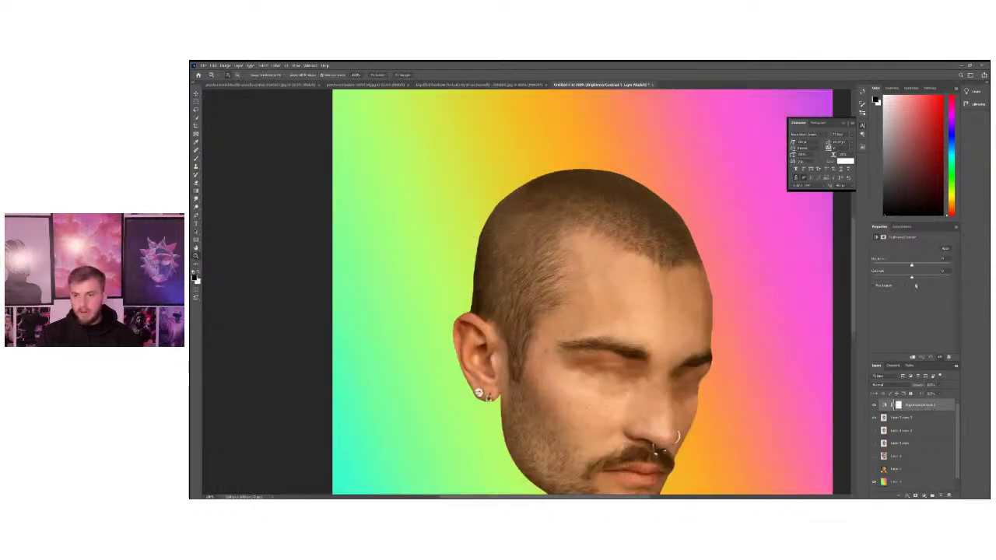
pyautogui.moveTo(916, 279)
pyautogui.mouseDown()
pyautogui.moveTo(962, 281)
pyautogui.moveTo(891, 278)
pyautogui.moveTo(944, 278)
pyautogui.moveTo(916, 267)
pyautogui.mouseUp()
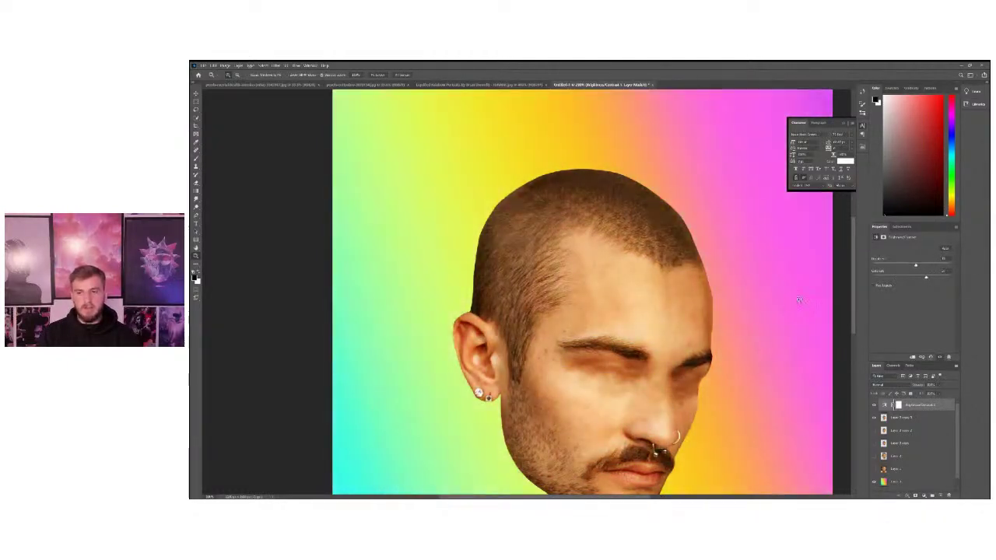
pyautogui.hotkey('ctrl', '0')
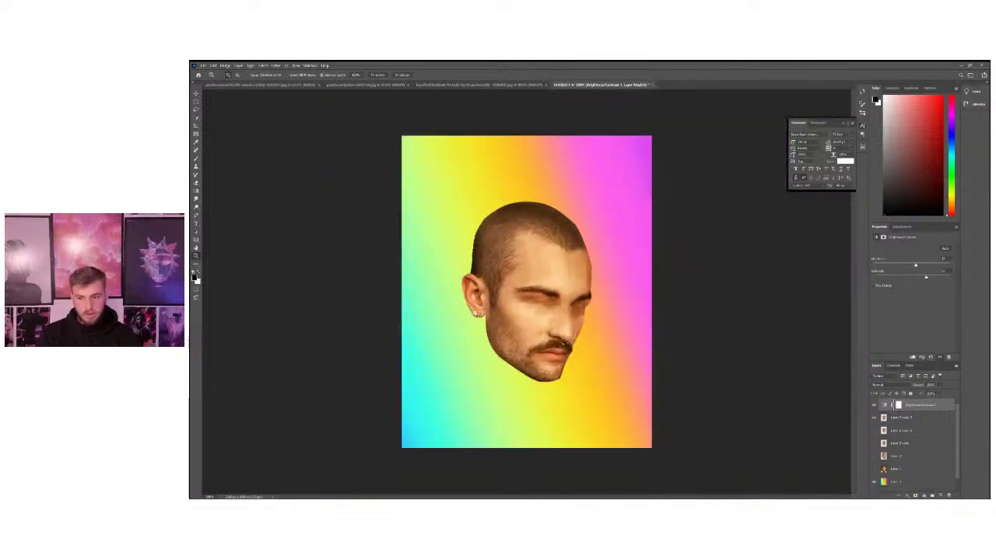
# Clip the Brightness/Contrast adjustment to the duplicated head layer with a clipping mask and check its before and after
pyautogui.click(899, 418)
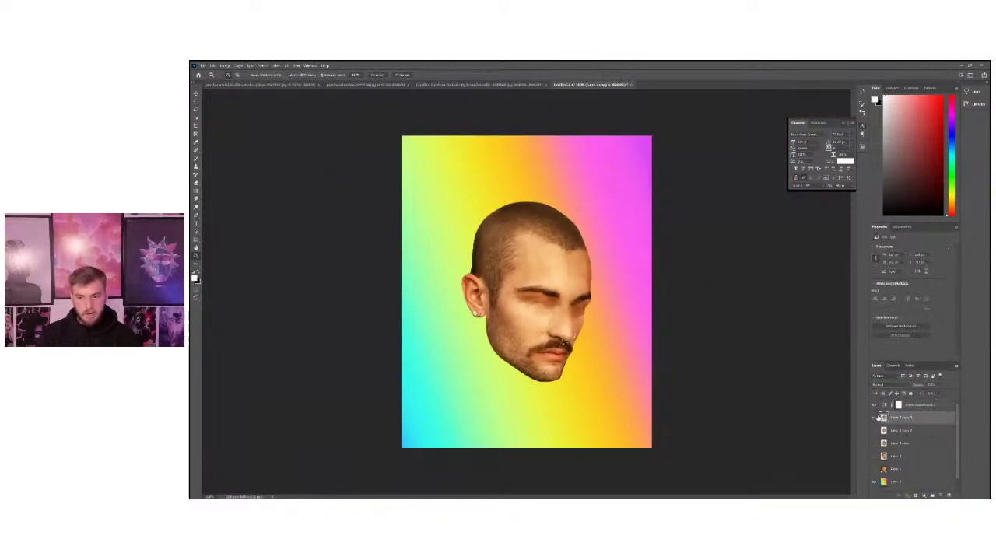
pyautogui.click(873, 417)
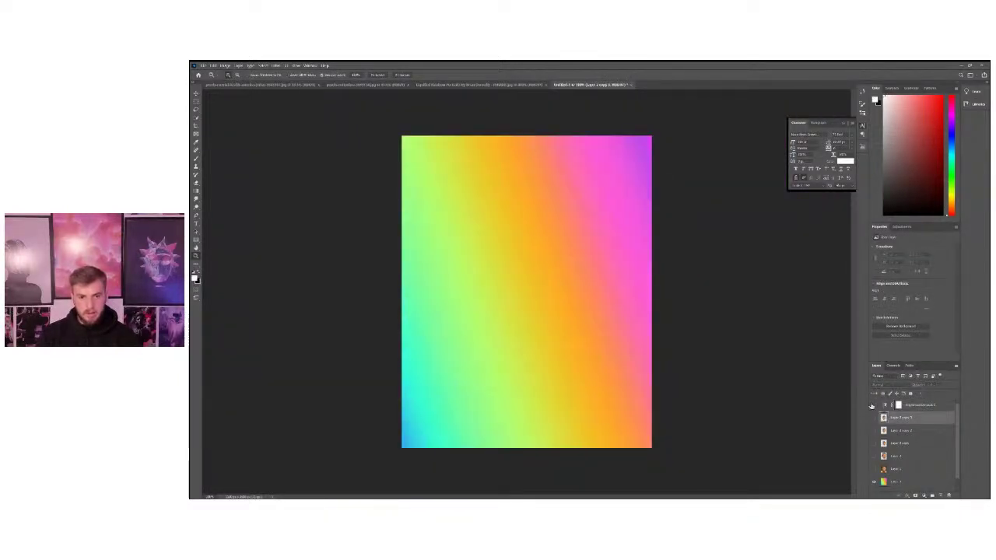
pyautogui.click(873, 415)
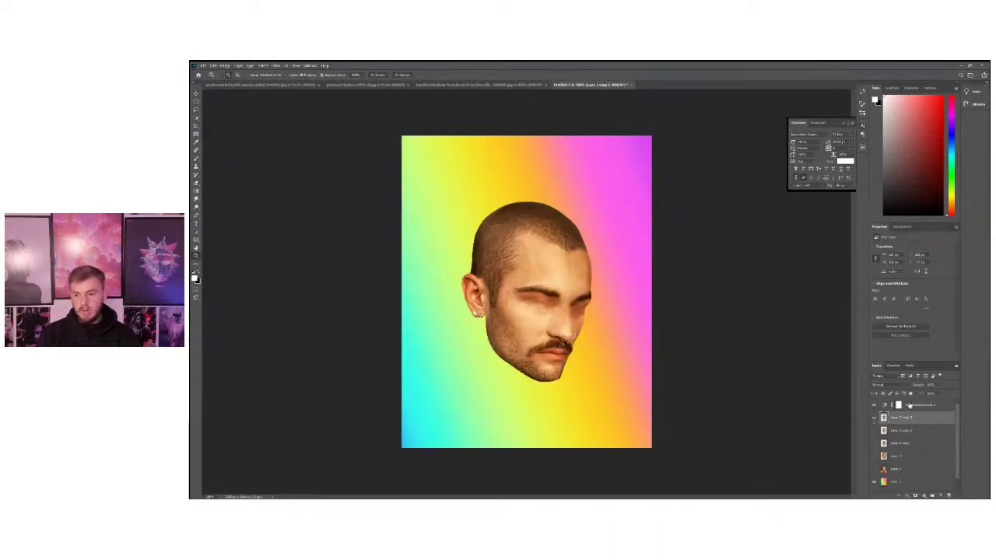
pyautogui.click(907, 405)
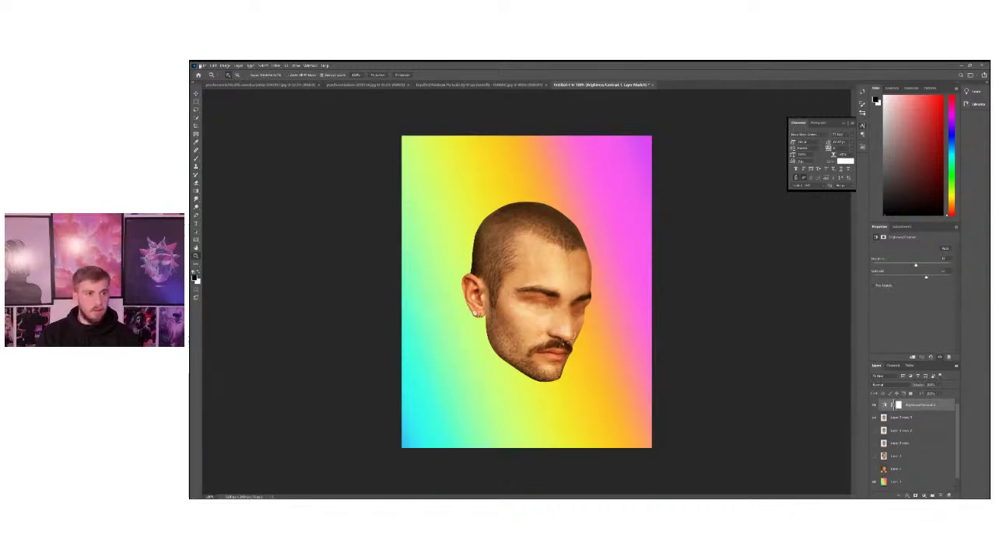
pyautogui.click(239, 65)
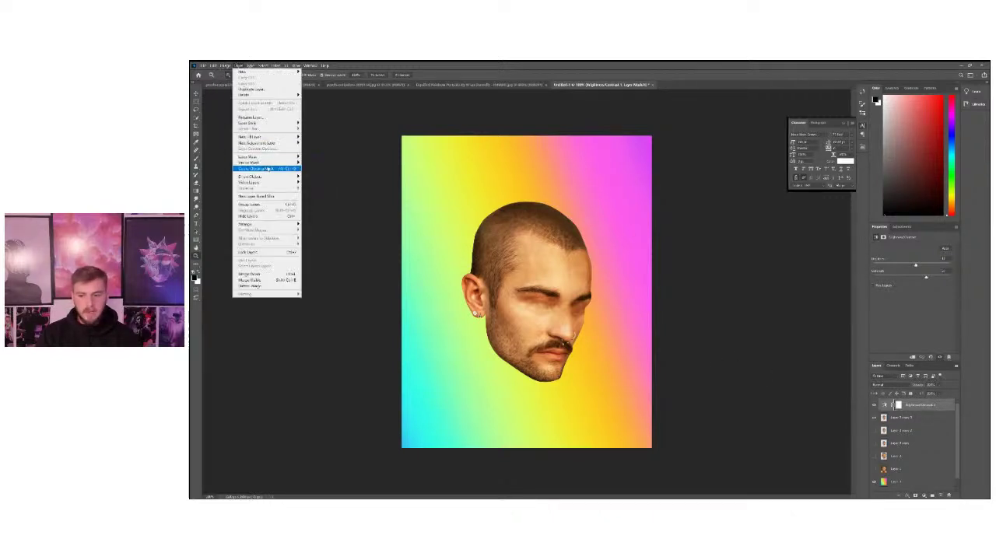
pyautogui.click(268, 169)
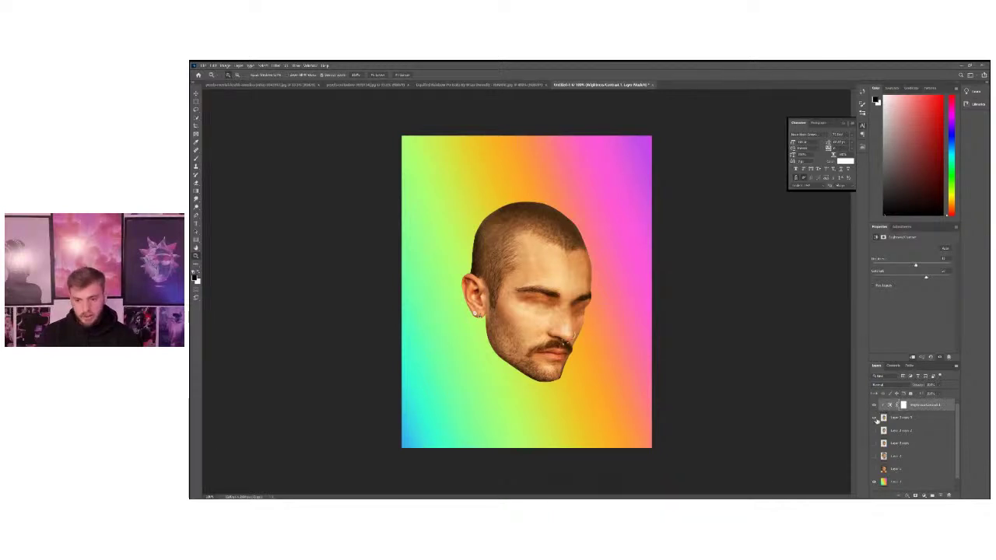
pyautogui.click(874, 406)
pyautogui.click(874, 406)
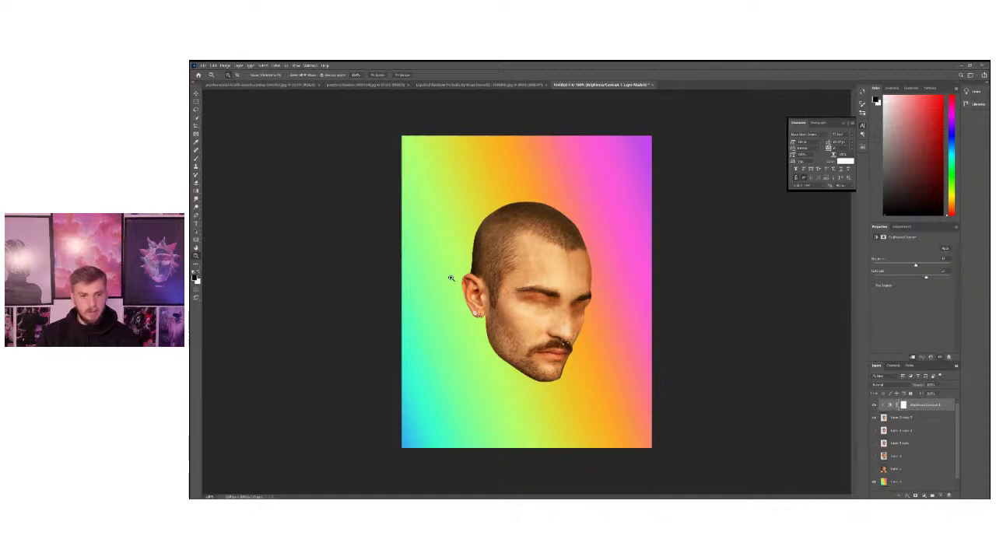
# Hide the rainbow gradient layer so only the cut-out head shows on the transparent canvas
pyautogui.scroll(-1, 880, 473)
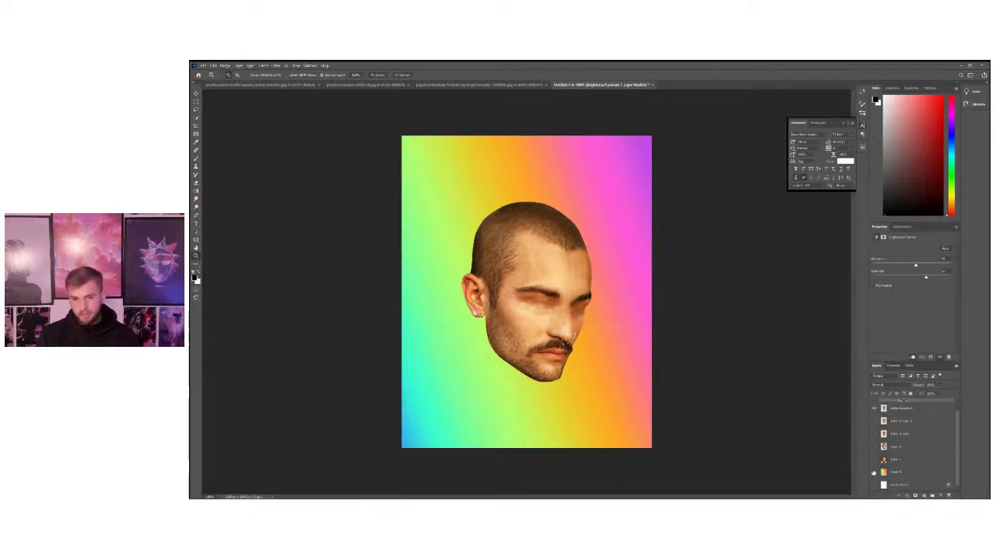
pyautogui.click(874, 473)
pyautogui.scroll(1, 884, 445)
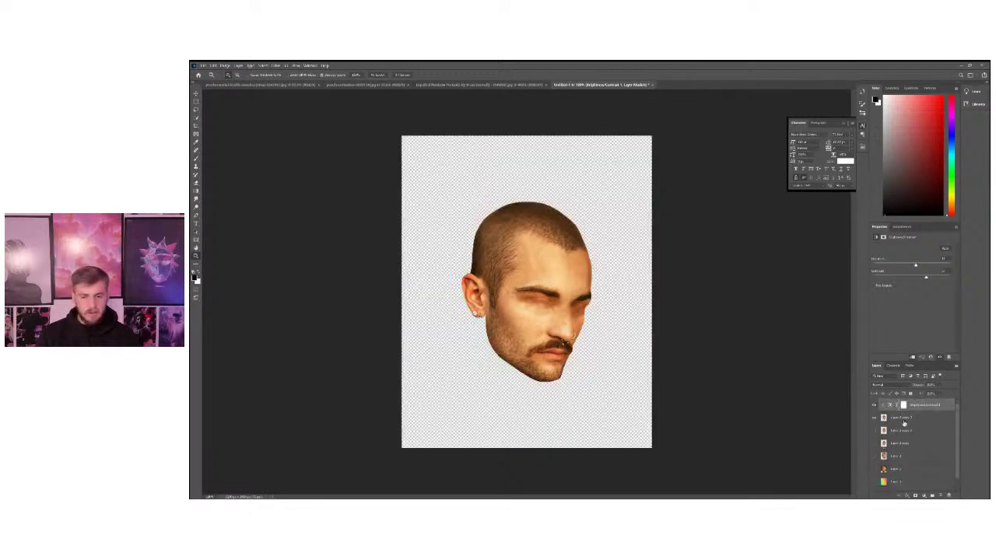
# Lower the brightness of the clipped Brightness/Contrast adjustment to just above neutral
pyautogui.click(903, 420)
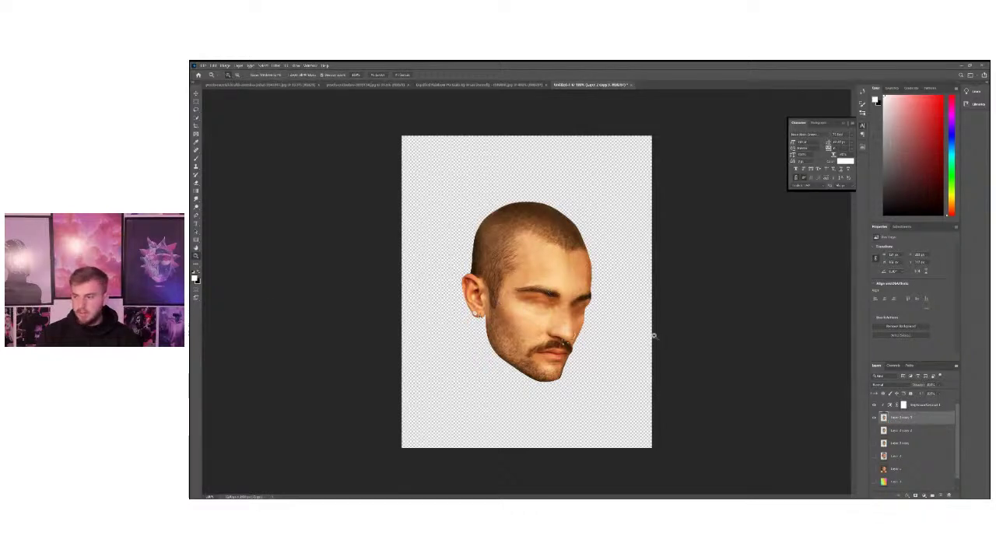
pyautogui.click(530, 313)
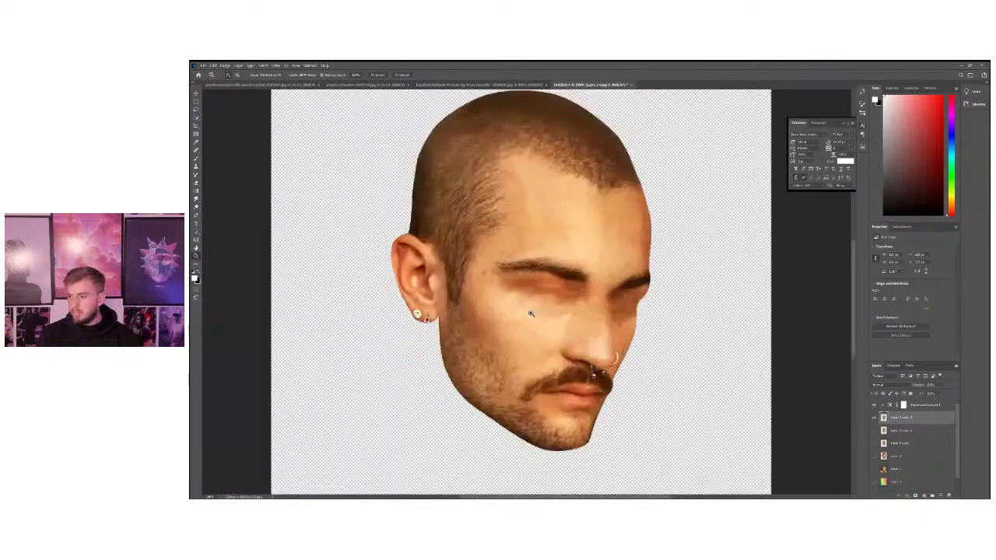
pyautogui.click(918, 405)
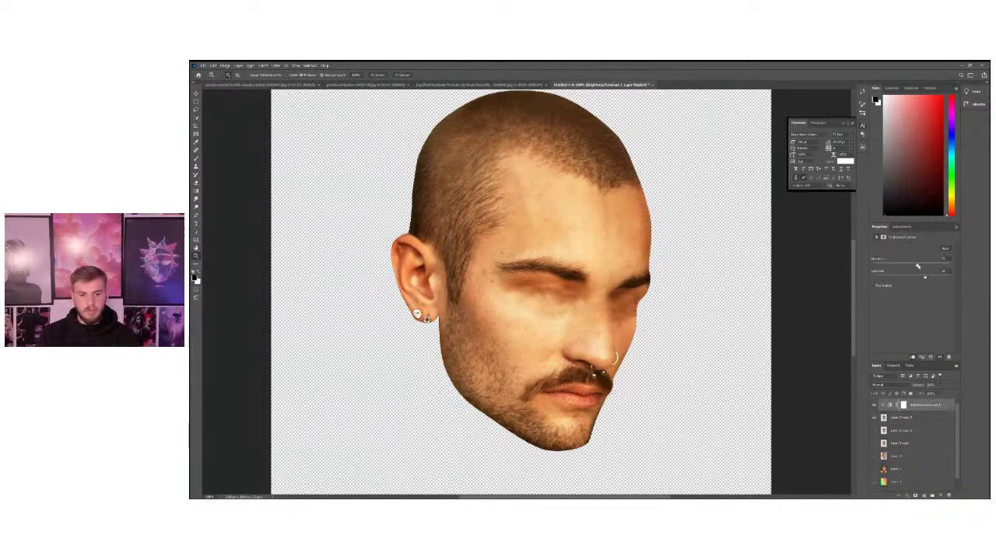
pyautogui.moveTo(918, 267); pyautogui.dragTo(913, 267)
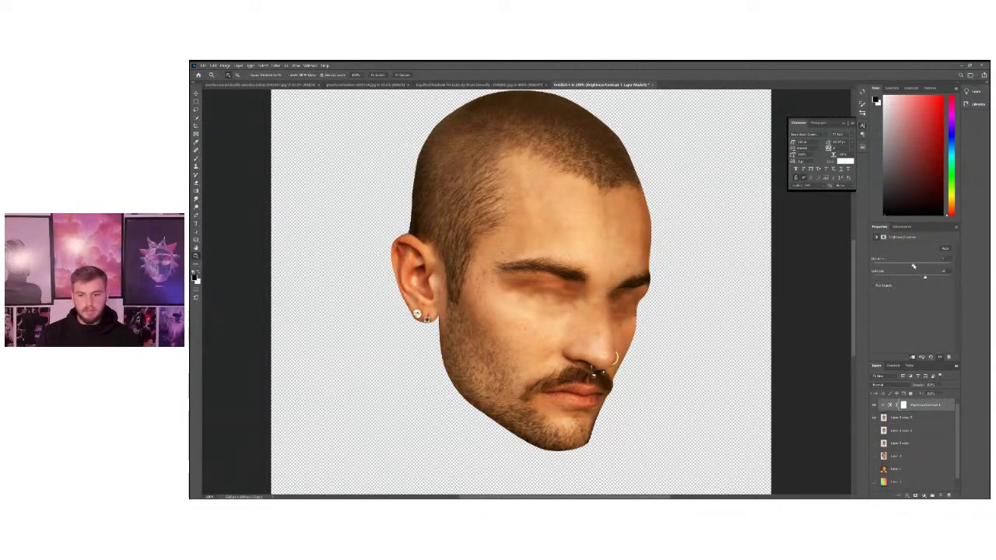
# Add a Curves adjustment layer directly above the duplicated head layer, beneath the Brightness/Contrast adjustment
pyautogui.click(903, 422)
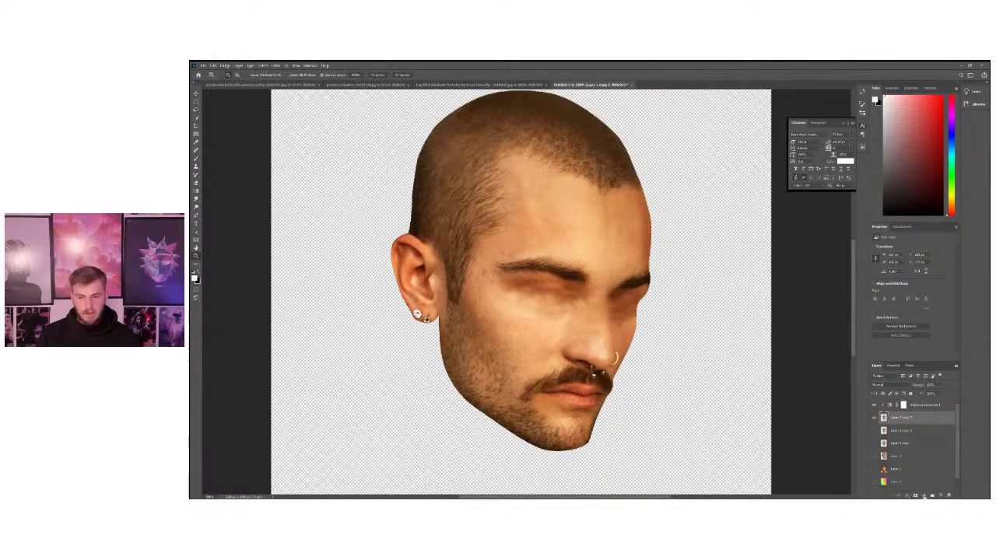
pyautogui.click(923, 495)
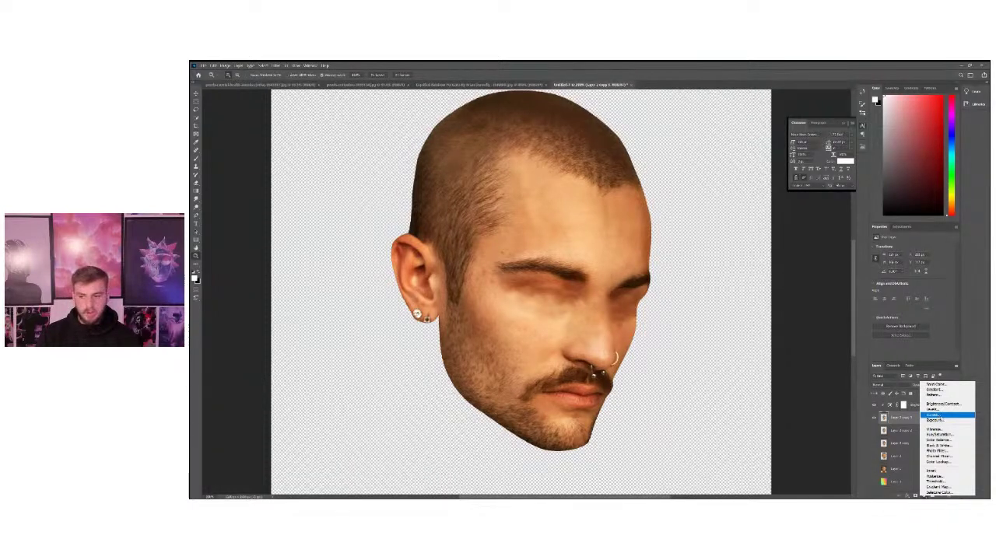
pyautogui.click(943, 415)
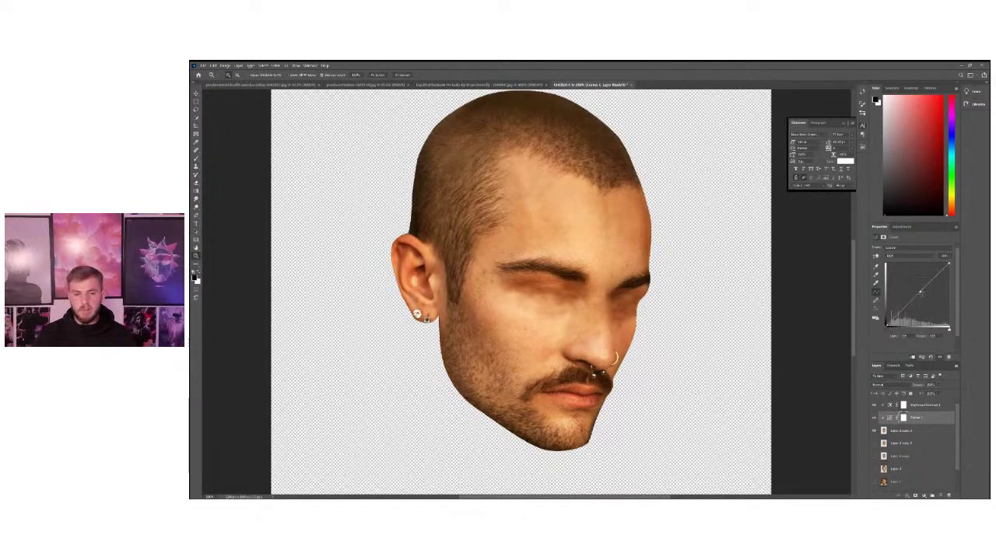
# Bend the RGB curve into several alternating steep peaks and dips to give the head psychedelic, solarized colours
pyautogui.moveTo(920, 292)
pyautogui.mouseDown()
pyautogui.moveTo(928, 308)
pyautogui.moveTo(921, 291)
pyautogui.mouseUp()
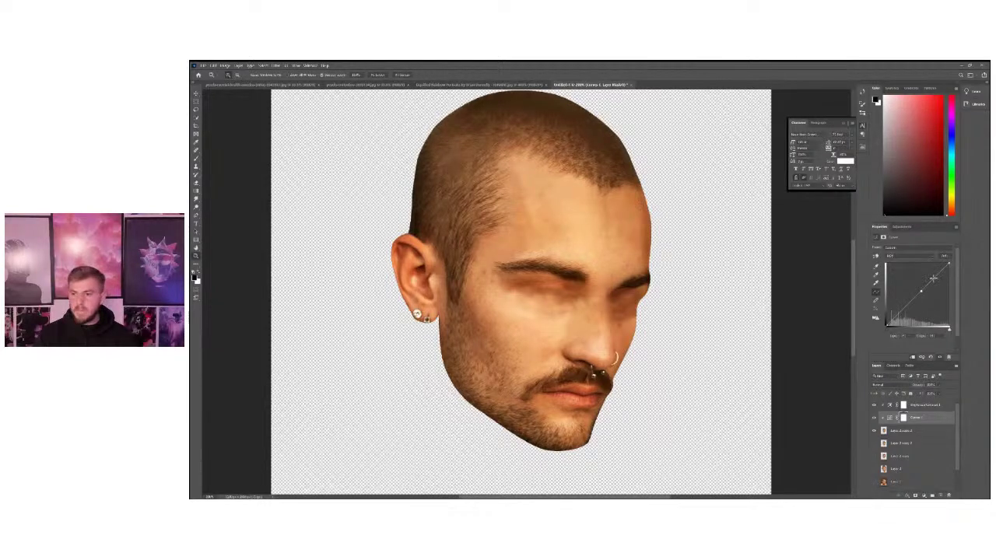
pyautogui.moveTo(932, 278); pyautogui.dragTo(937, 277)
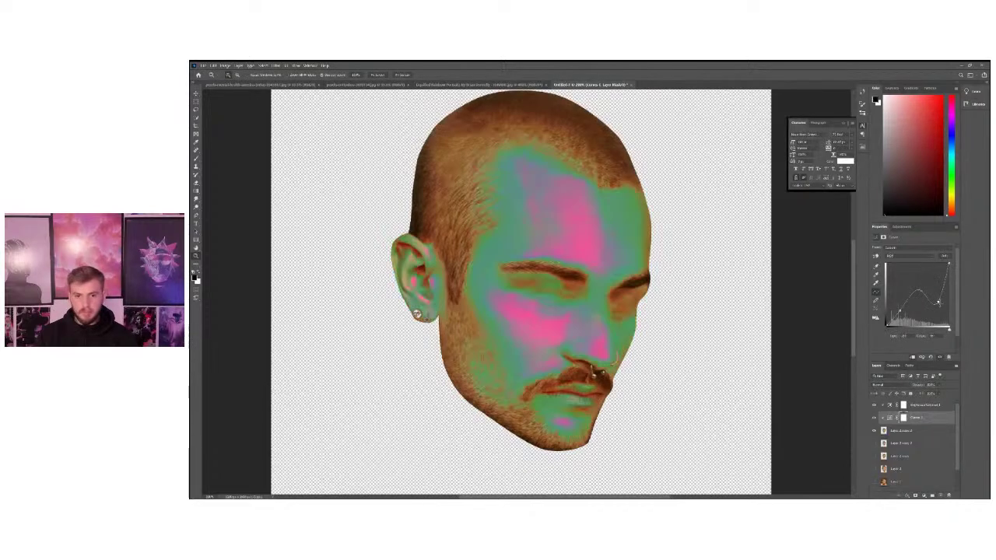
pyautogui.moveTo(917, 291); pyautogui.dragTo(909, 312)
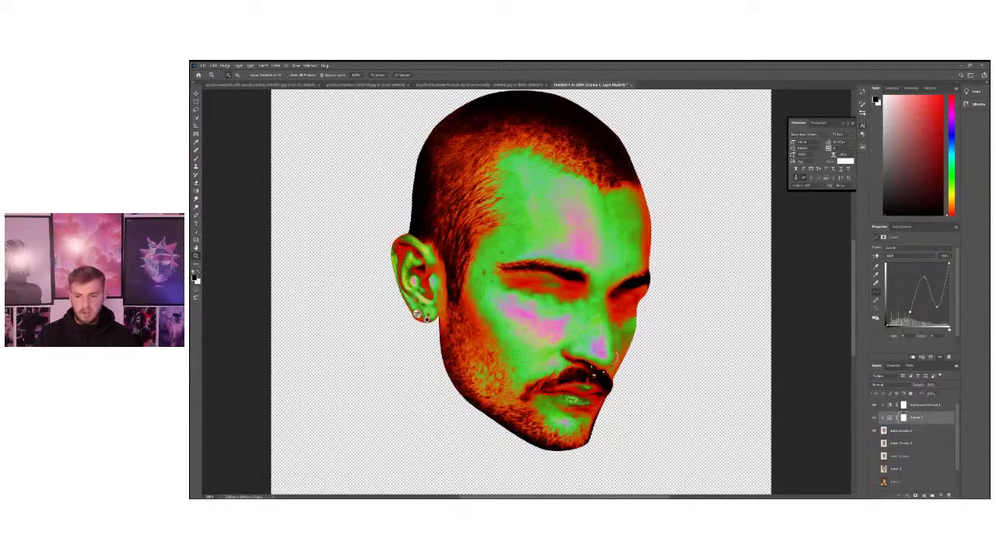
pyautogui.moveTo(897, 308); pyautogui.dragTo(902, 322)
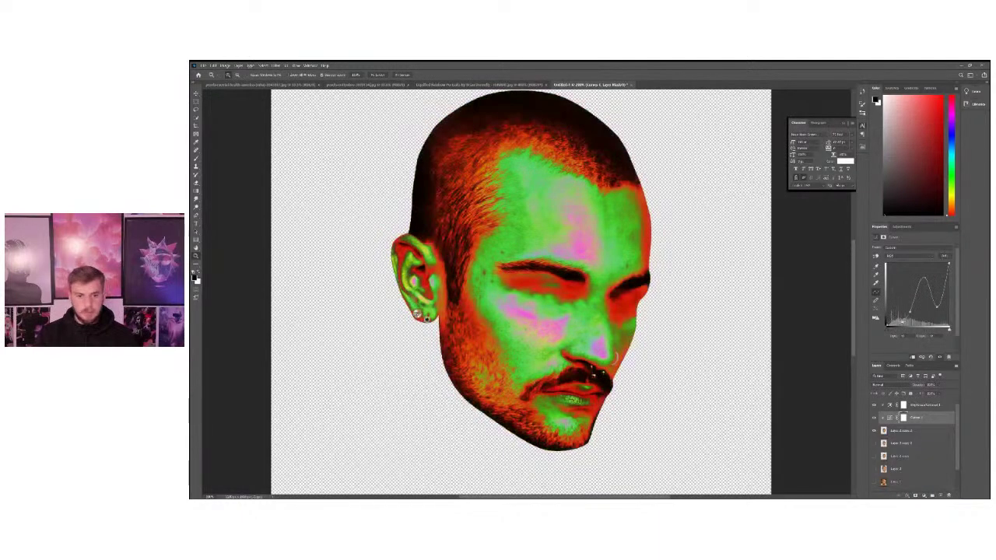
pyautogui.moveTo(923, 278)
pyautogui.mouseDown()
pyautogui.moveTo(925, 289)
pyautogui.moveTo(925, 278)
pyautogui.mouseUp()
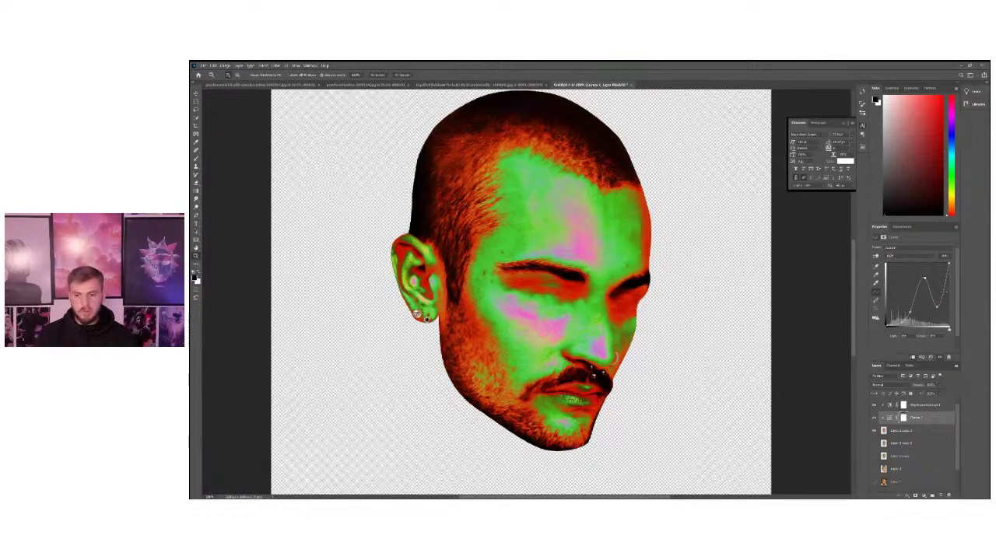
pyautogui.moveTo(900, 322); pyautogui.dragTo(928, 300)
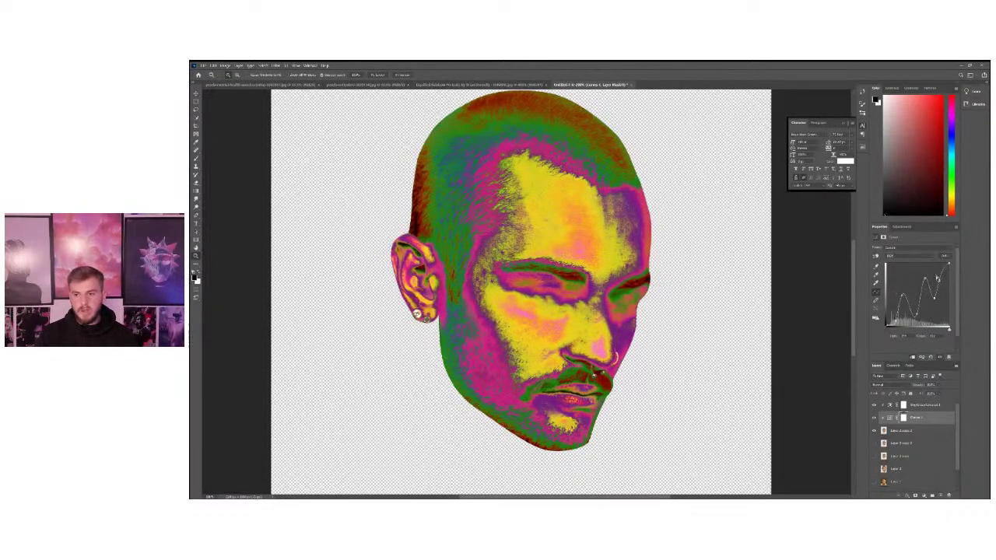
pyautogui.moveTo(948, 264); pyautogui.dragTo(902, 299)
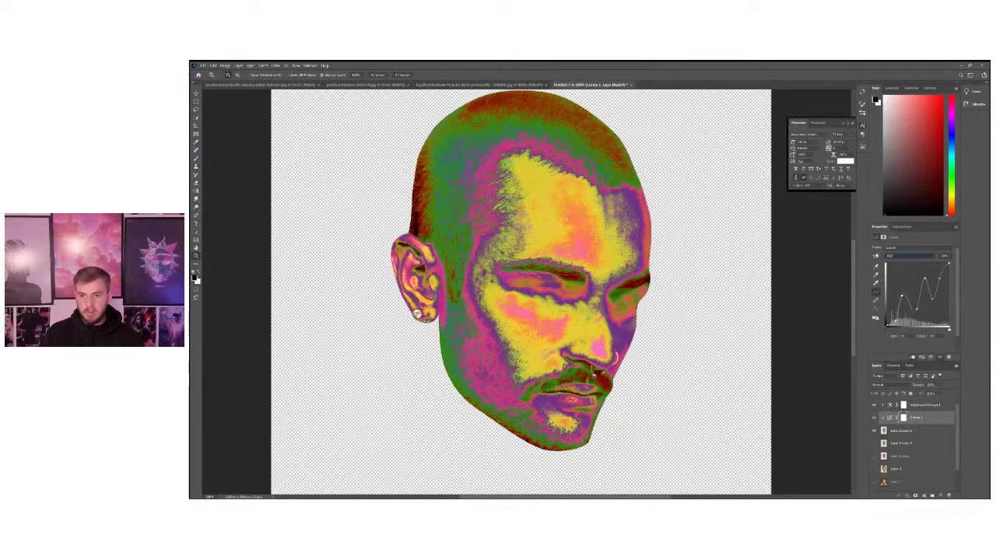
# Reshape the Red and Green channel curves with added points to shift the head's colours towards green and purple
pyautogui.click(933, 277)
pyautogui.moveTo(938, 278); pyautogui.dragTo(895, 304)
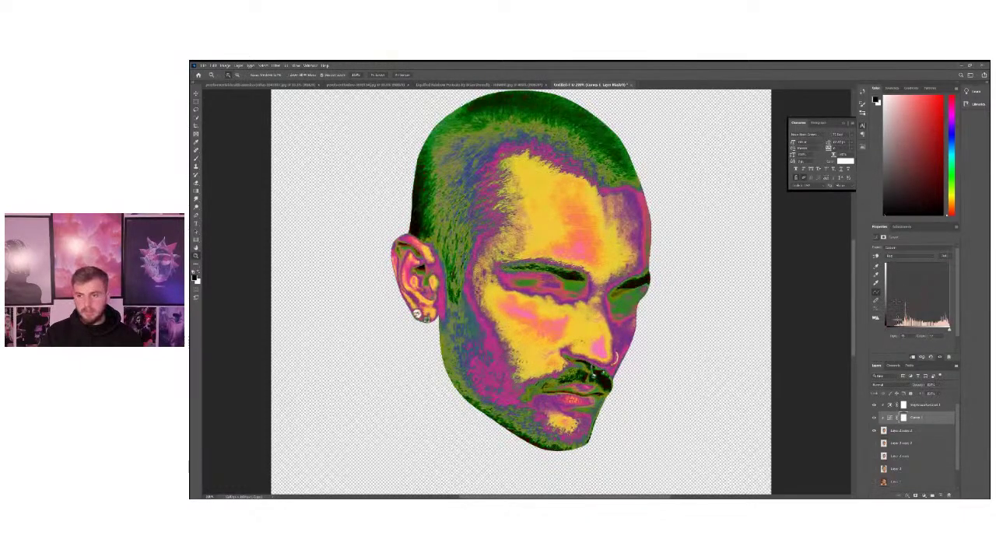
pyautogui.moveTo(936, 277); pyautogui.dragTo(942, 278)
pyautogui.click(910, 256)
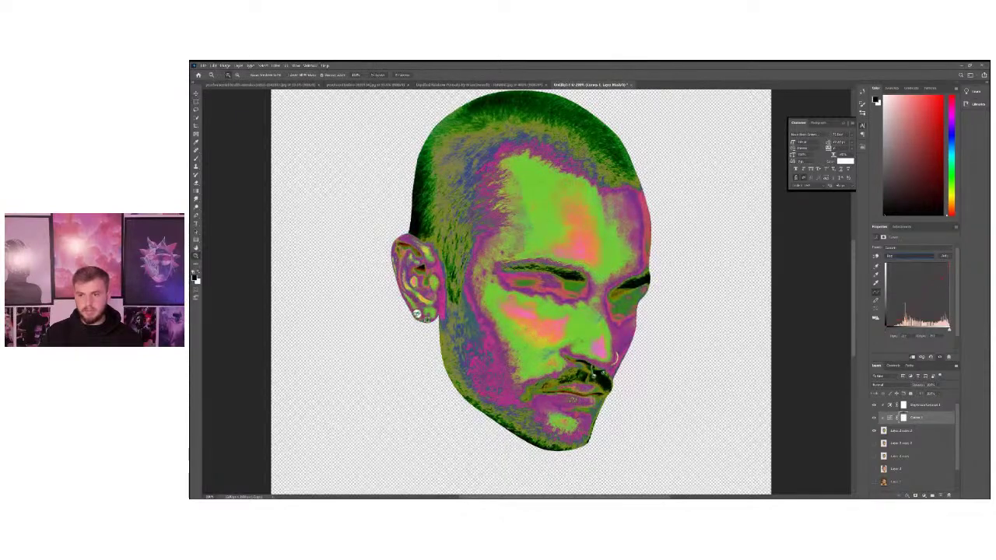
pyautogui.click(909, 276)
pyautogui.moveTo(927, 291); pyautogui.dragTo(908, 252)
# Reshape the Blue channel curve with several points for cooler, more purple tones and compare the head with and without Curves
pyautogui.click(898, 257)
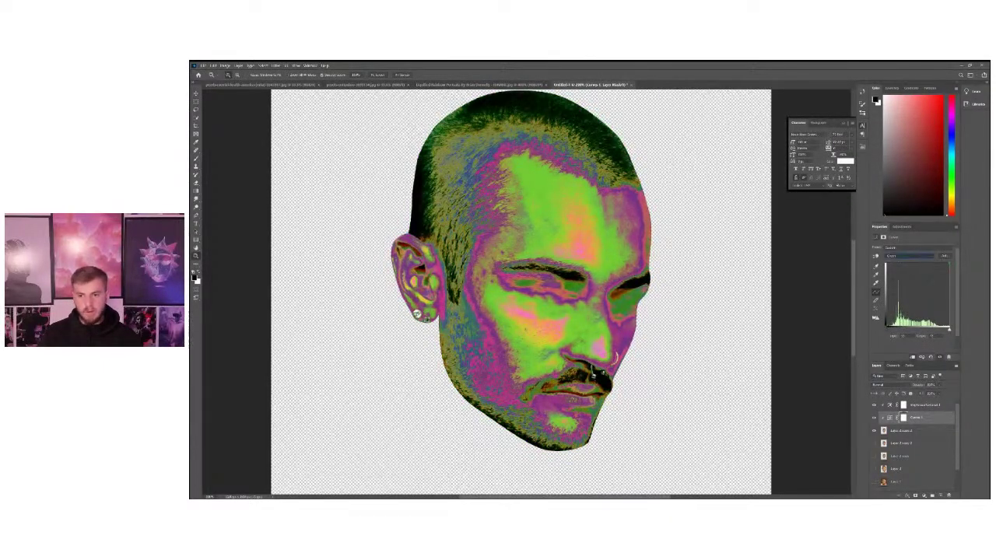
pyautogui.click(899, 277)
pyautogui.moveTo(925, 286); pyautogui.dragTo(892, 306)
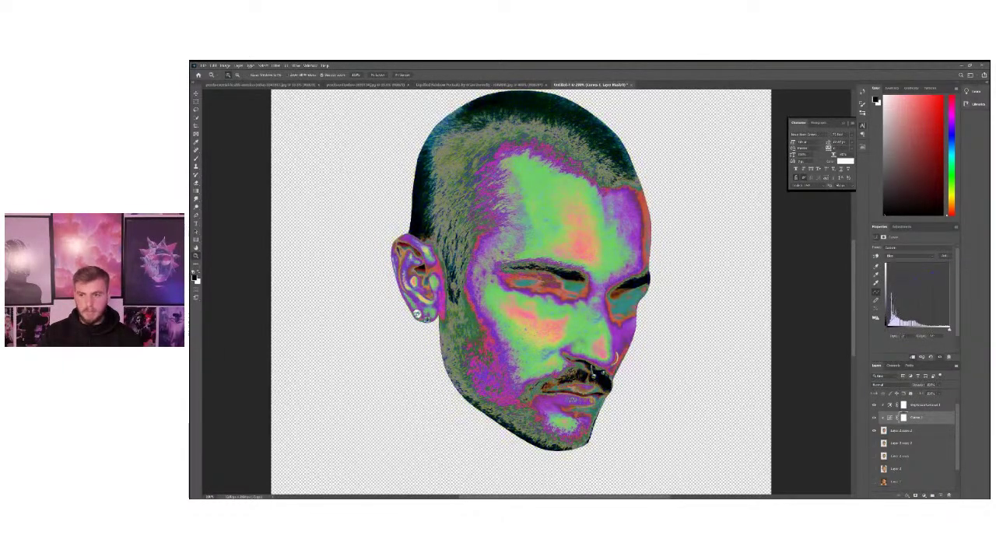
pyautogui.moveTo(939, 271); pyautogui.dragTo(928, 286)
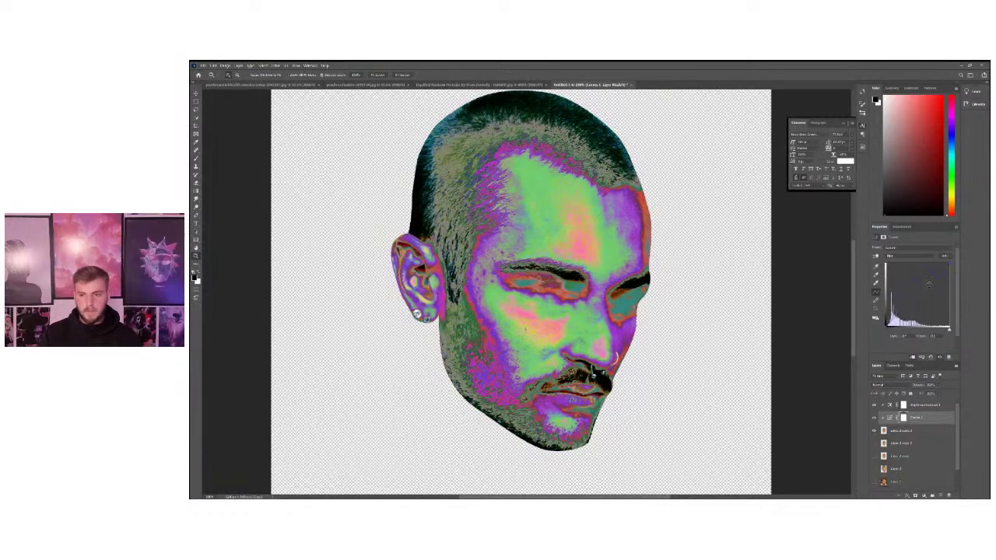
pyautogui.moveTo(891, 317)
pyautogui.mouseDown()
pyautogui.moveTo(892, 308)
pyautogui.moveTo(892, 321)
pyautogui.mouseUp()
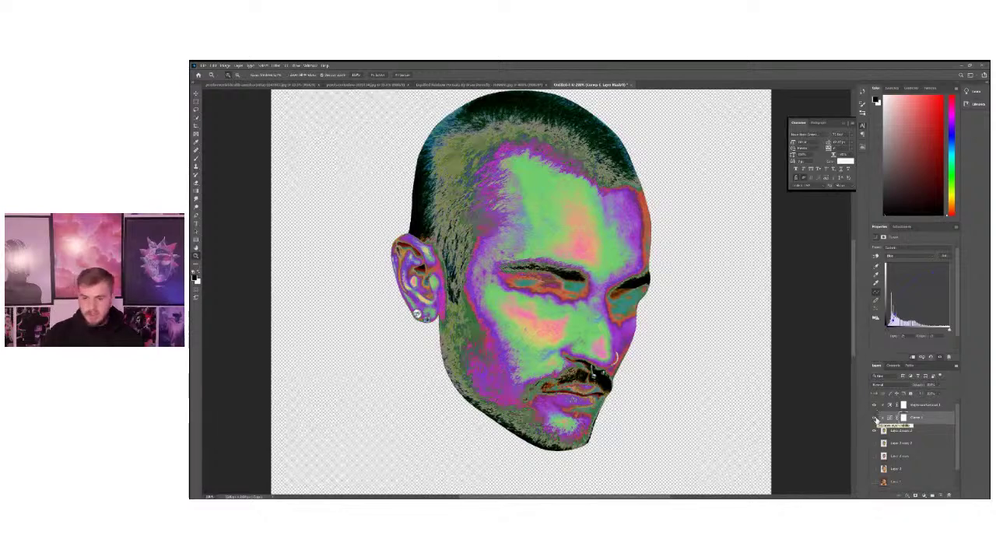
pyautogui.click(875, 418)
pyautogui.click(875, 418)
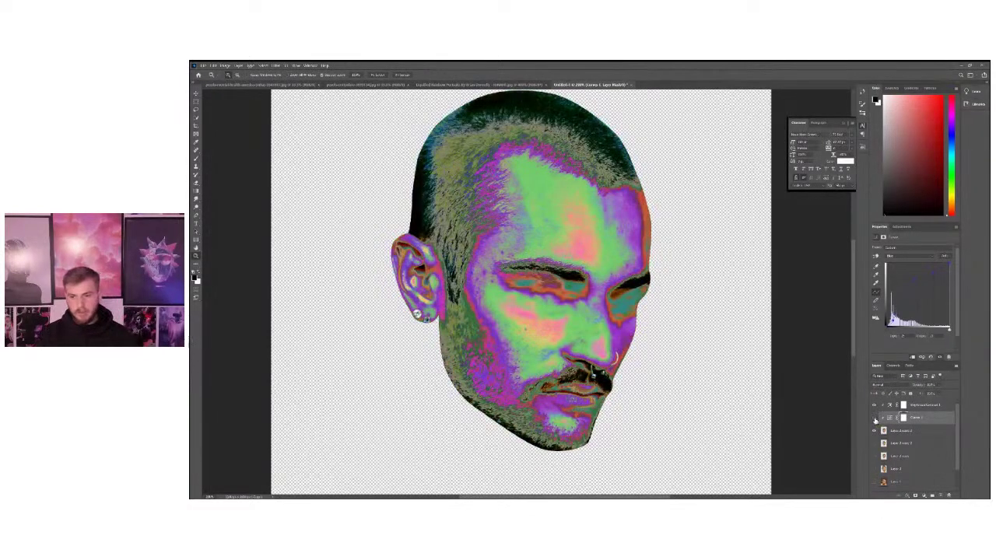
# Toggle the Curves adjustment's visibility to review its effect on the head's colours
pyautogui.click(875, 418)
pyautogui.click(875, 419)
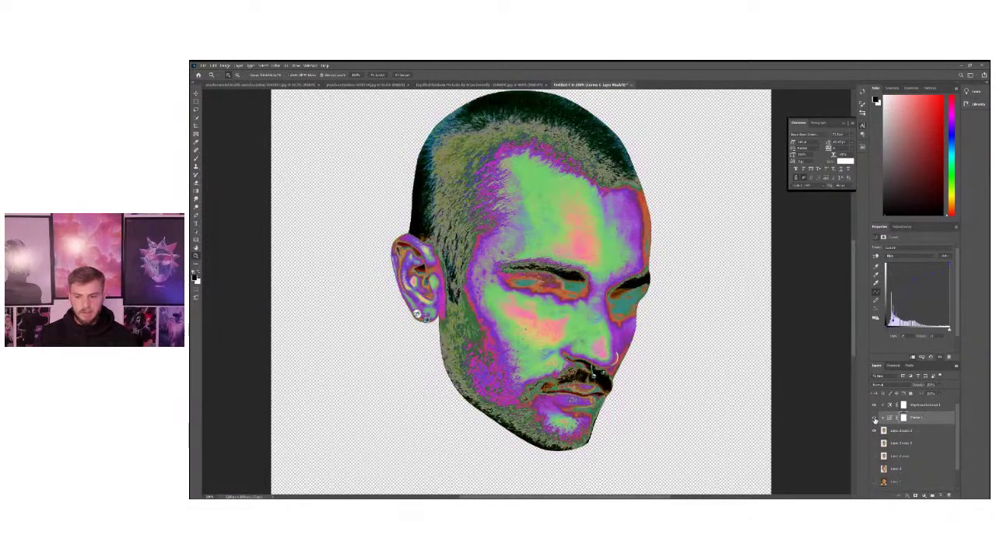
pyautogui.click(874, 418)
pyautogui.click(874, 417)
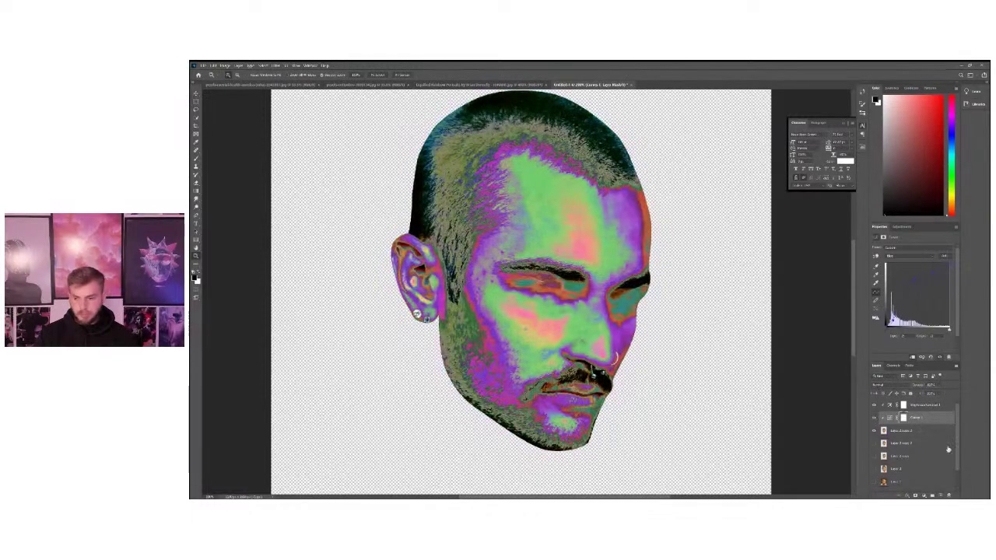
# Add a Hue/Saturation adjustment layer directly above Curves, raise the saturation strongly and shift the hue slightly for more vivid head colours
pyautogui.click(924, 495)
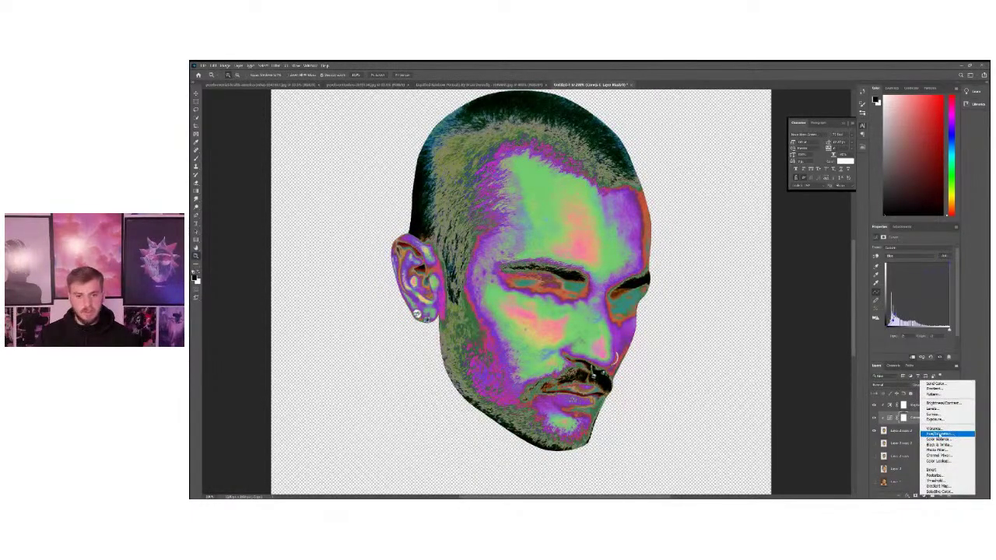
pyautogui.click(950, 434)
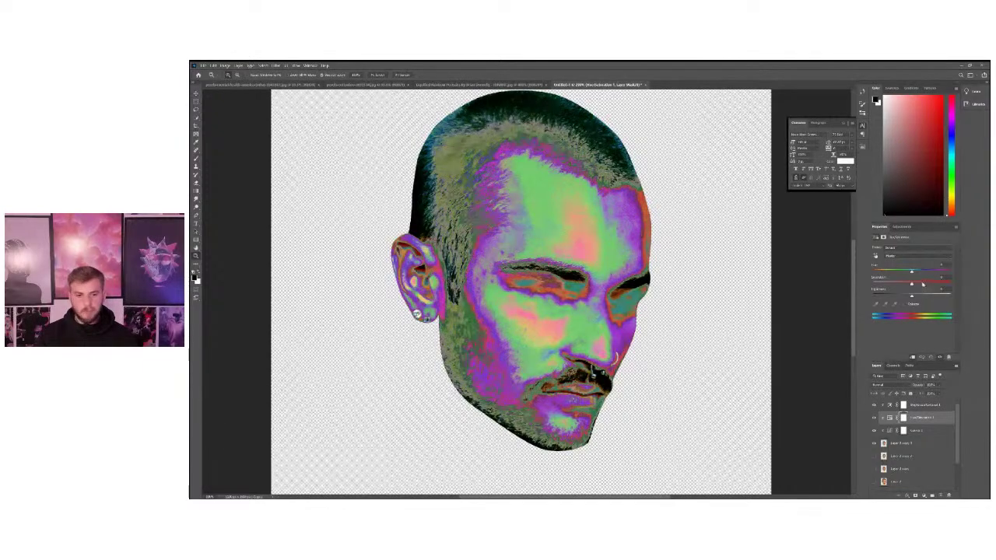
pyautogui.moveTo(912, 283)
pyautogui.mouseDown()
pyautogui.moveTo(939, 284)
pyautogui.moveTo(914, 283)
pyautogui.moveTo(927, 283)
pyautogui.mouseUp()
pyautogui.moveTo(928, 283); pyautogui.dragTo(912, 284)
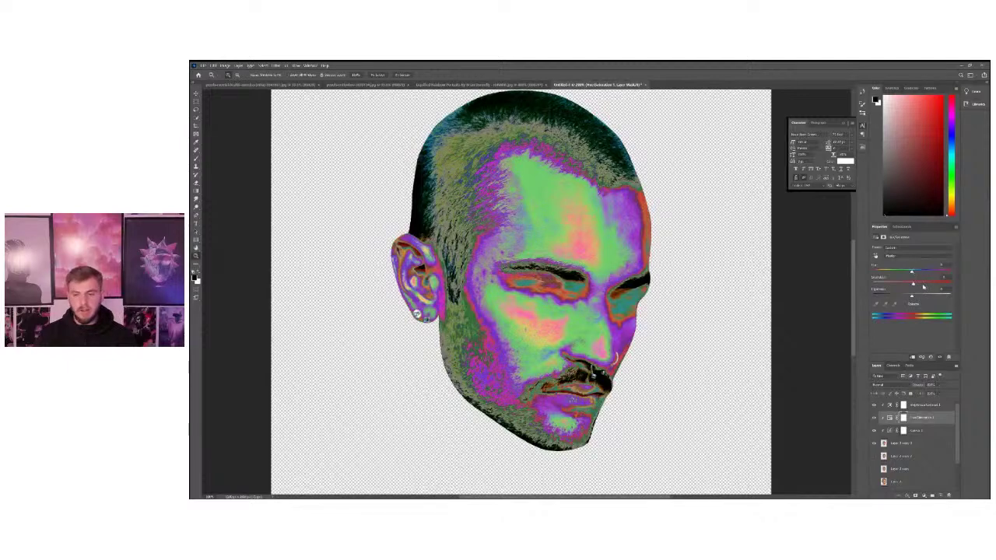
pyautogui.moveTo(924, 287)
pyautogui.mouseDown()
pyautogui.moveTo(940, 286)
pyautogui.moveTo(914, 285)
pyautogui.moveTo(922, 272)
pyautogui.moveTo(901, 271)
pyautogui.moveTo(934, 284)
pyautogui.moveTo(915, 272)
pyautogui.mouseUp()
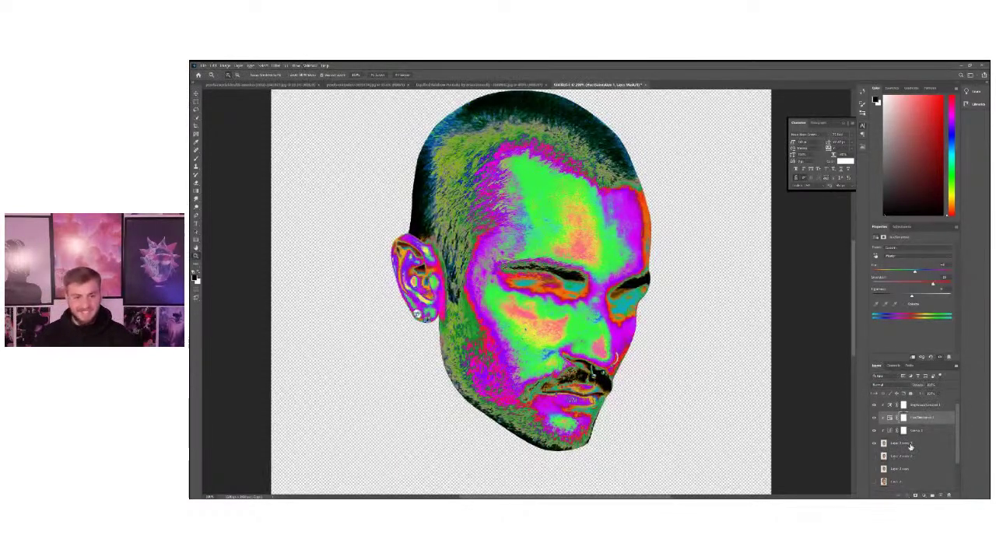
# Try grouping the head layer with its three adjustment layers, toggle the group's visibility, and undo the grouping
pyautogui.click(911, 444)
pyautogui.hotkey('ctrl', '-')
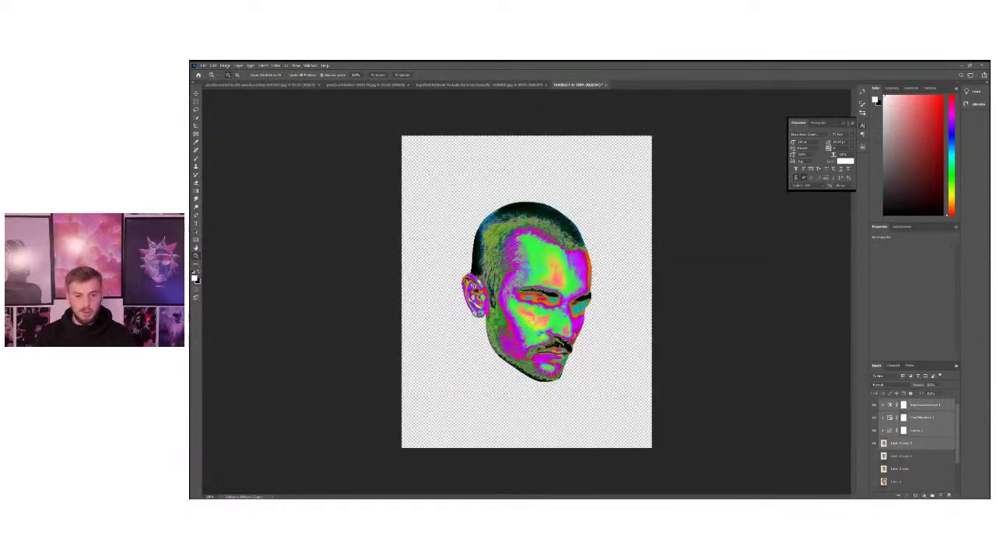
pyautogui.hotkey('ctrl', '+')
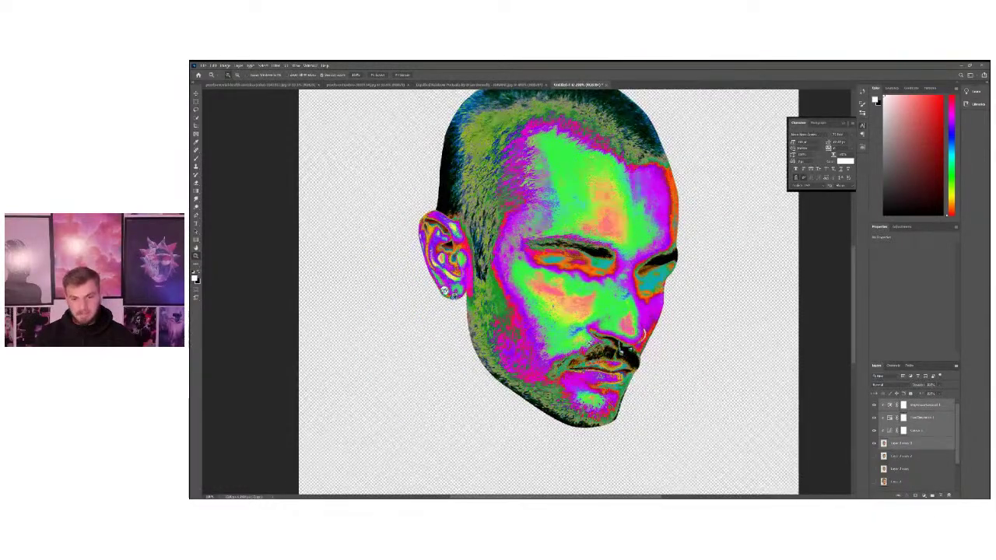
pyautogui.scroll(1, 548, 332)
pyautogui.scroll(-1, 548, 332)
pyautogui.hotkey('ctrl', '-')
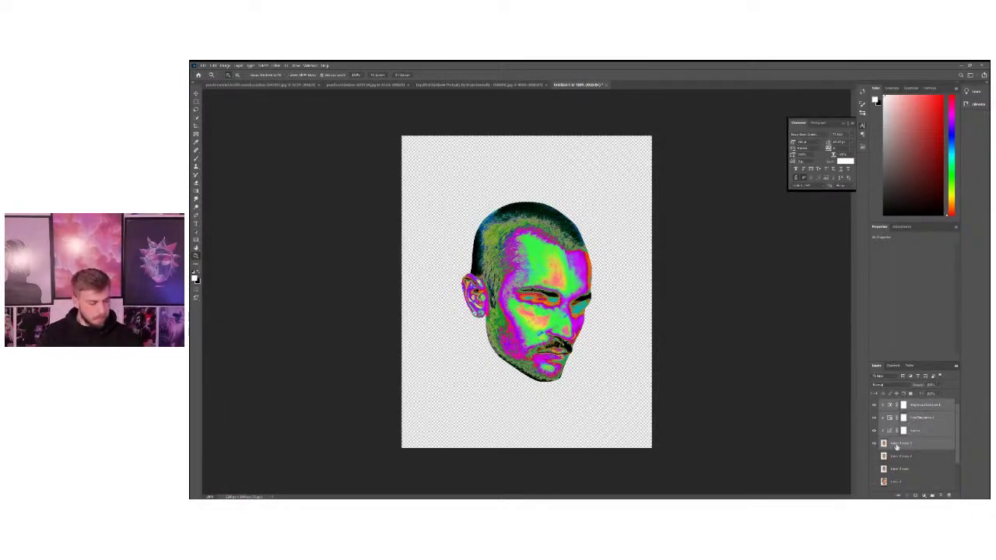
pyautogui.click(931, 492)
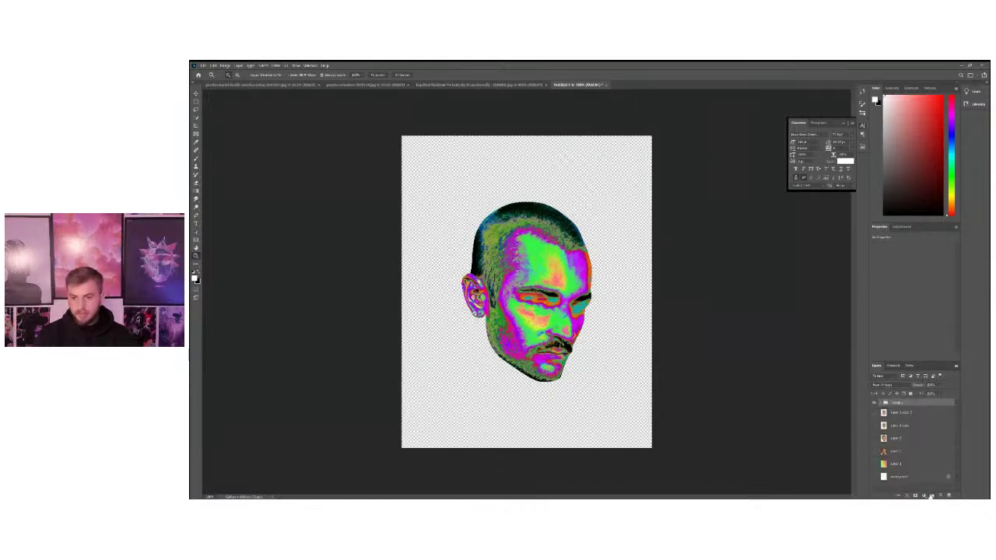
pyautogui.click(874, 404)
pyautogui.click(874, 404)
pyautogui.click(873, 404)
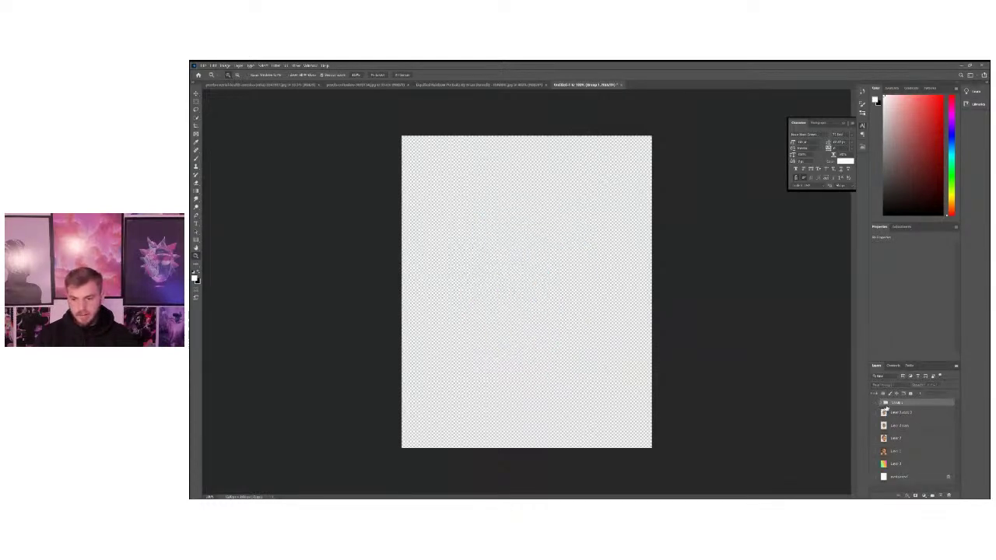
pyautogui.click(874, 404)
pyautogui.hotkey('ctrl', 'z')
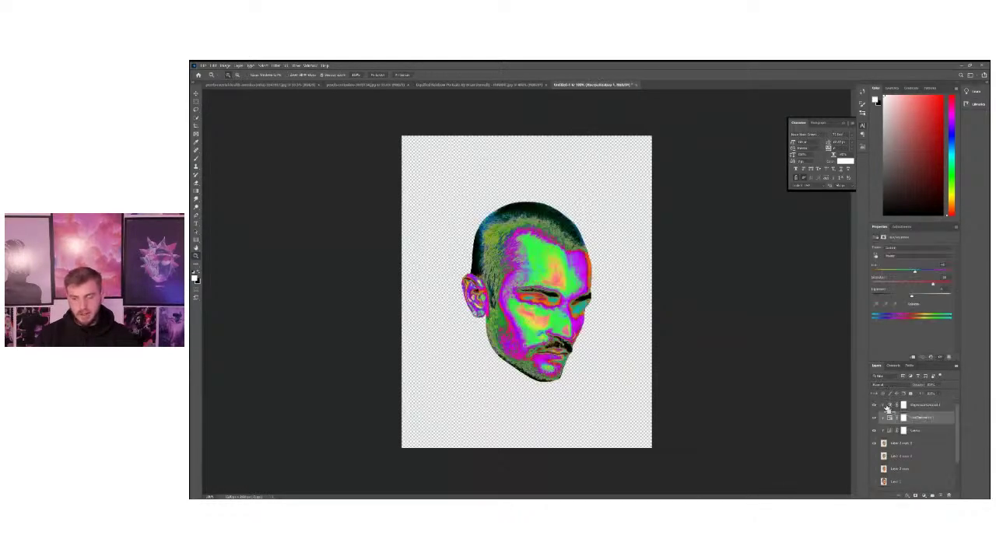
# Group the visible head layer together with its Curves, Hue/Saturation and Brightness/Contrast adjustments, and check the group by toggling its visibility
pyautogui.click(910, 445)
pyautogui.click(557, 264)
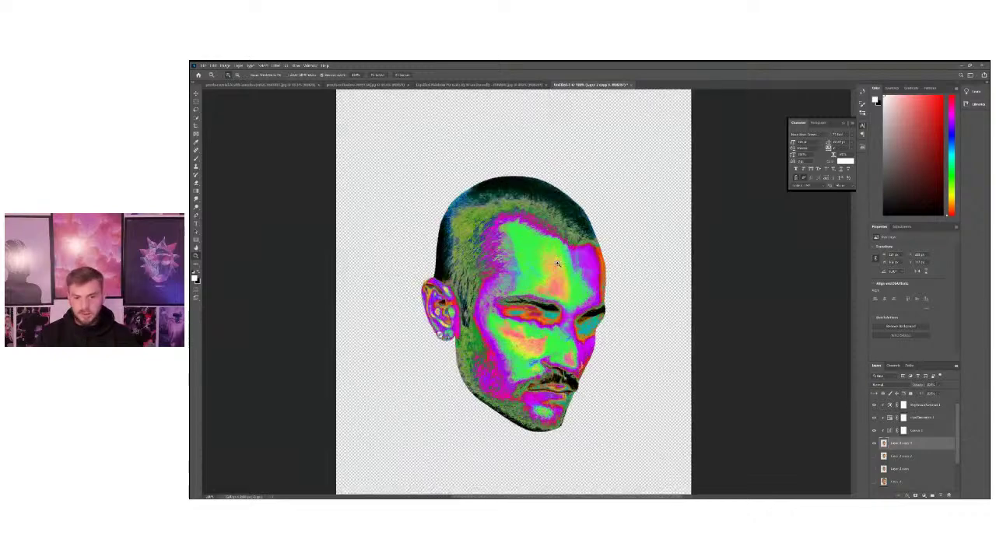
pyautogui.scroll(-2, 534, 379)
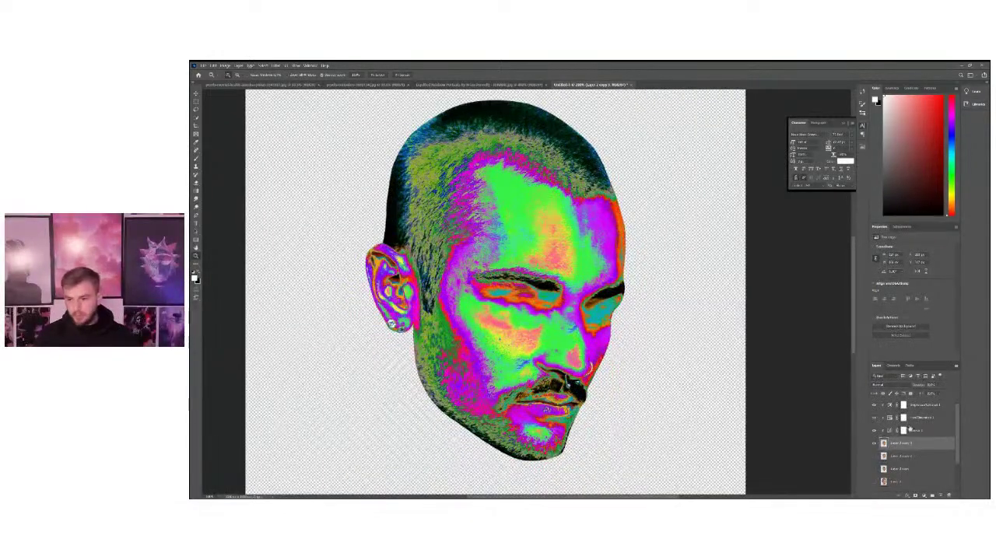
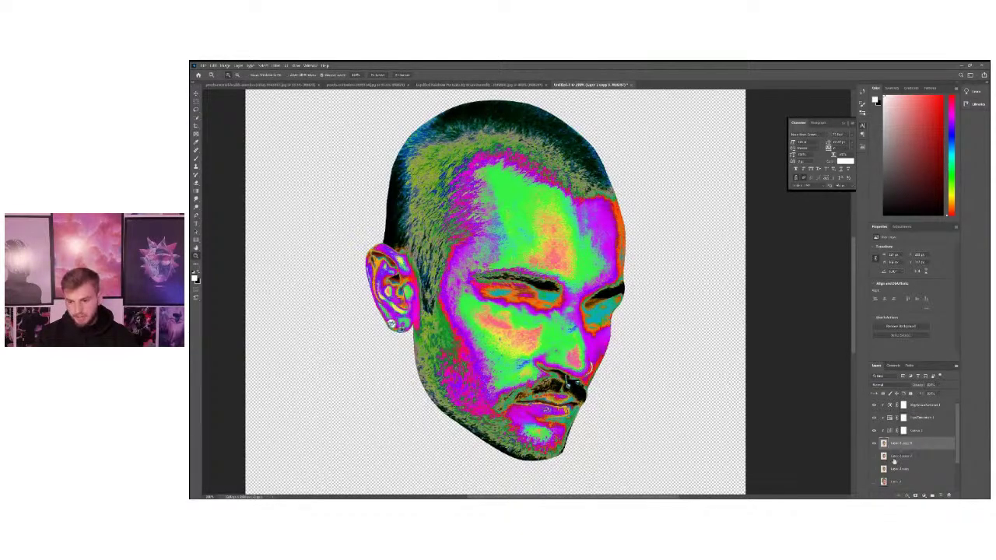
pyautogui.click(894, 459)
pyautogui.click(882, 446)
pyautogui.click(874, 443)
pyautogui.click(874, 444)
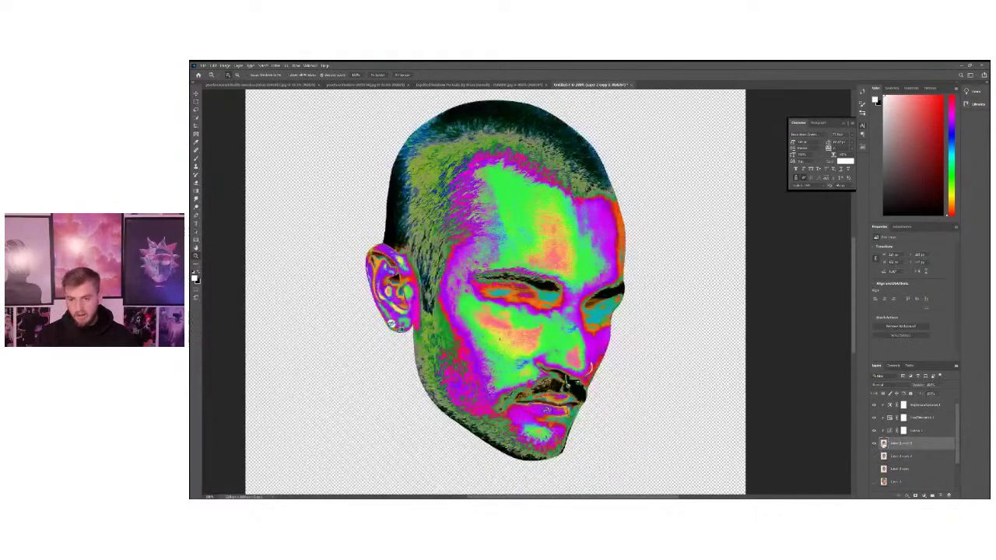
pyautogui.keyDown('shift'); pyautogui.click(928, 408); pyautogui.keyUp('shift')
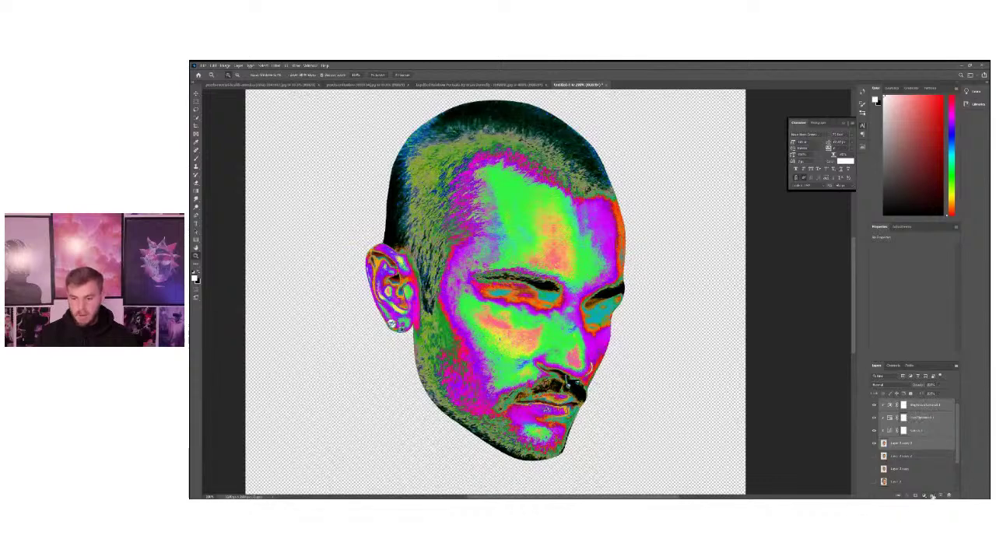
pyautogui.rightClick(922, 446)
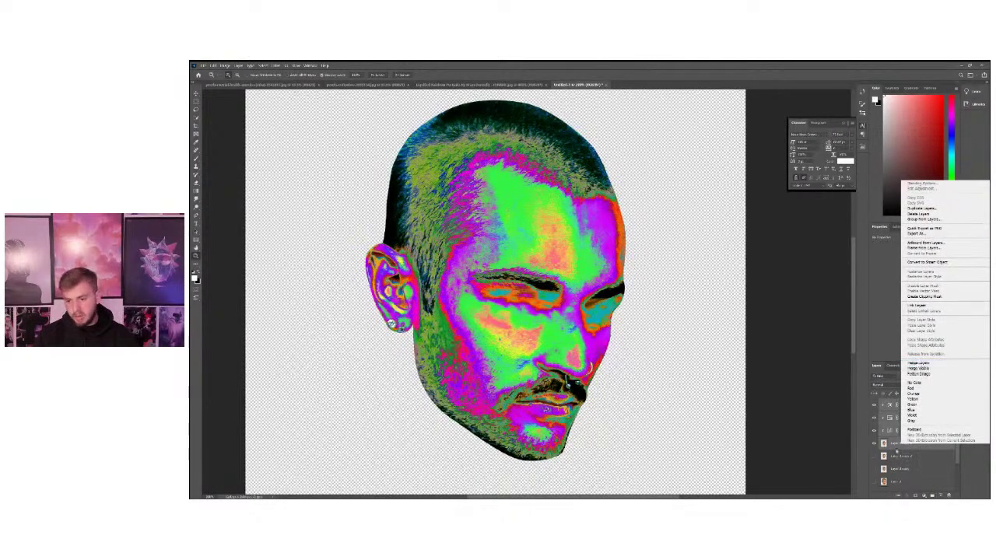
pyautogui.click(898, 450)
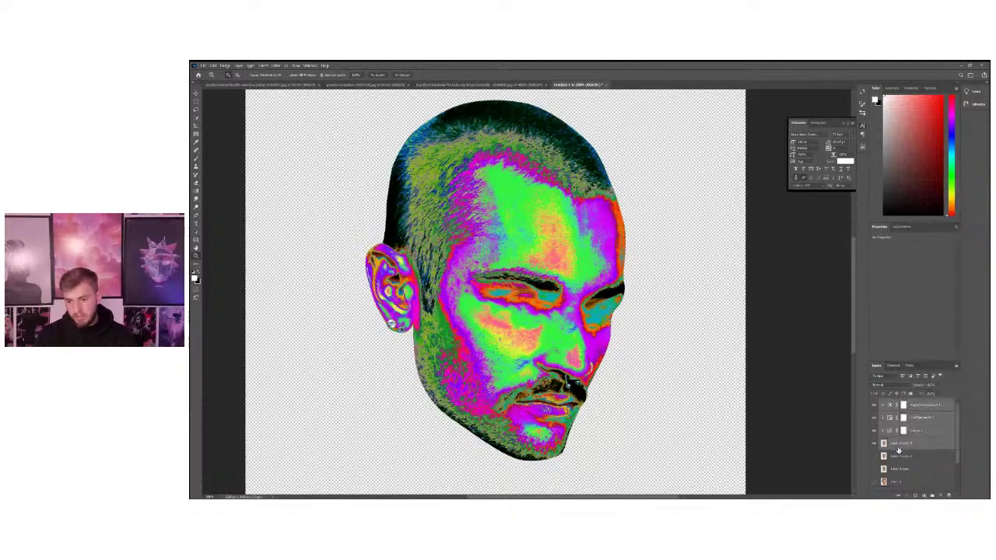
pyautogui.click(931, 497)
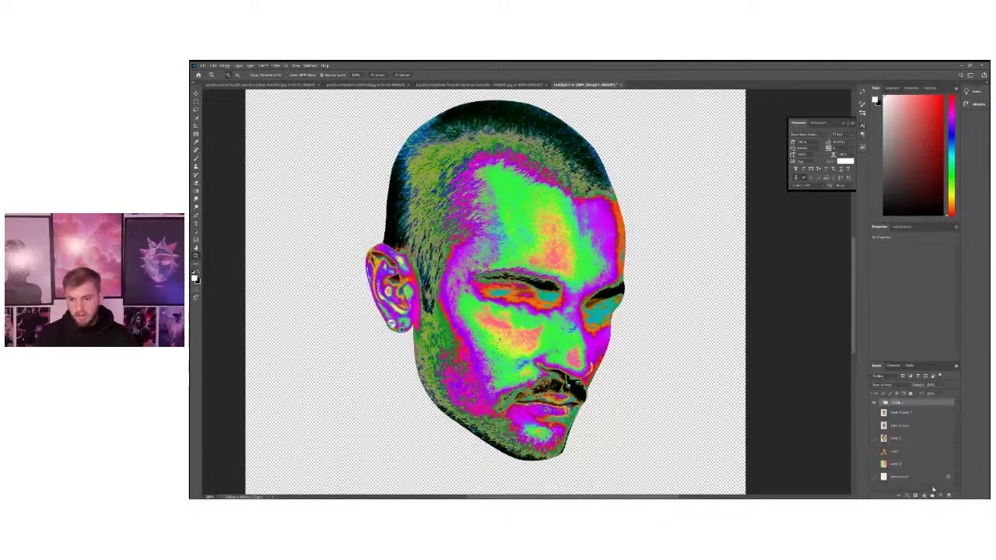
pyautogui.click(875, 403)
pyautogui.click(875, 404)
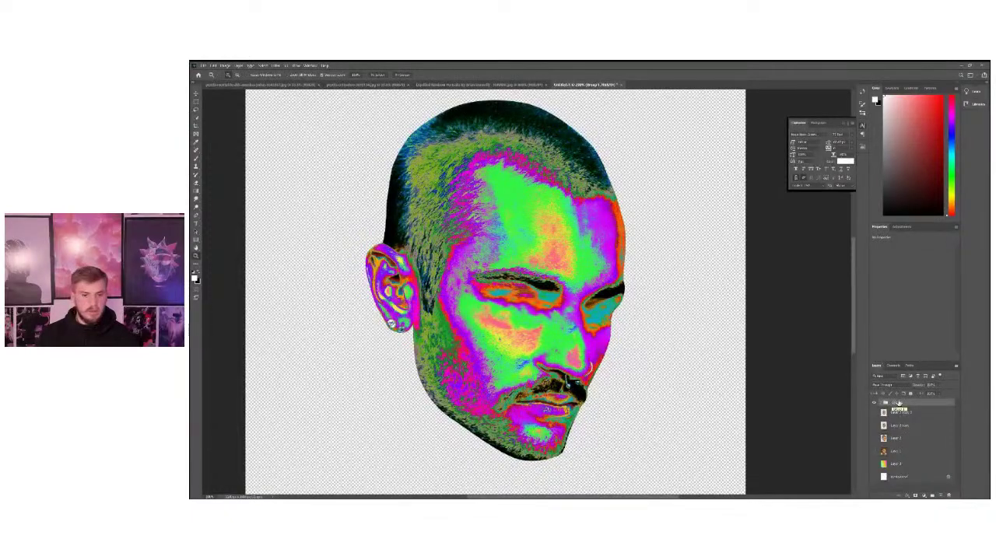
# Duplicate the head group and merge the copy into a single layer, keeping the original group hidden beneath it
pyautogui.scroll(-5, 386, 269)
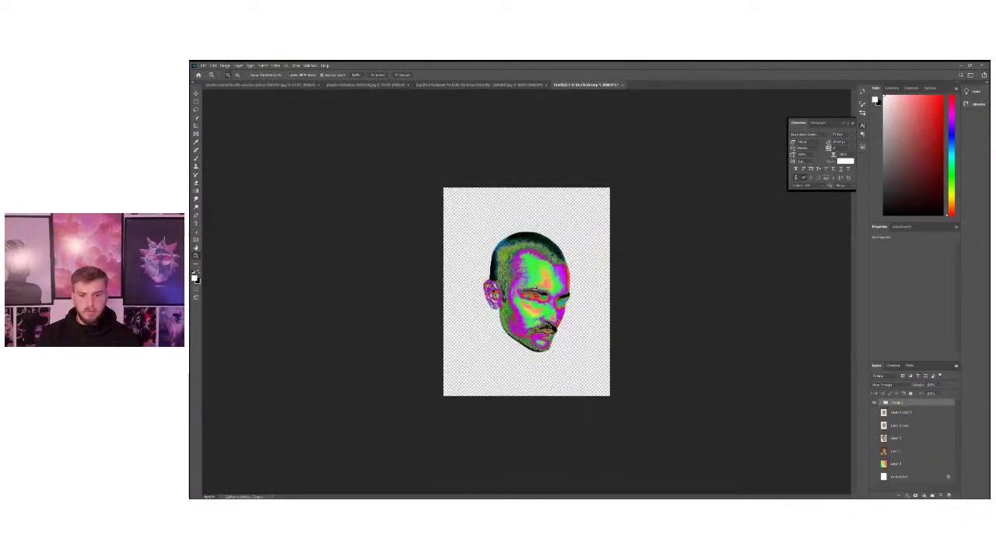
pyautogui.scroll(5, 471, 351)
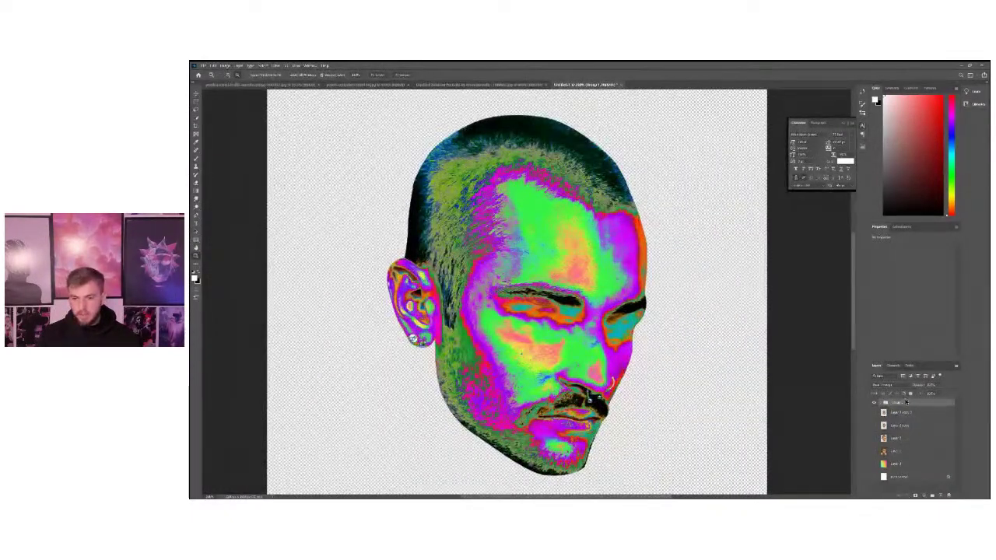
pyautogui.hotkey('ctrl', 'j')
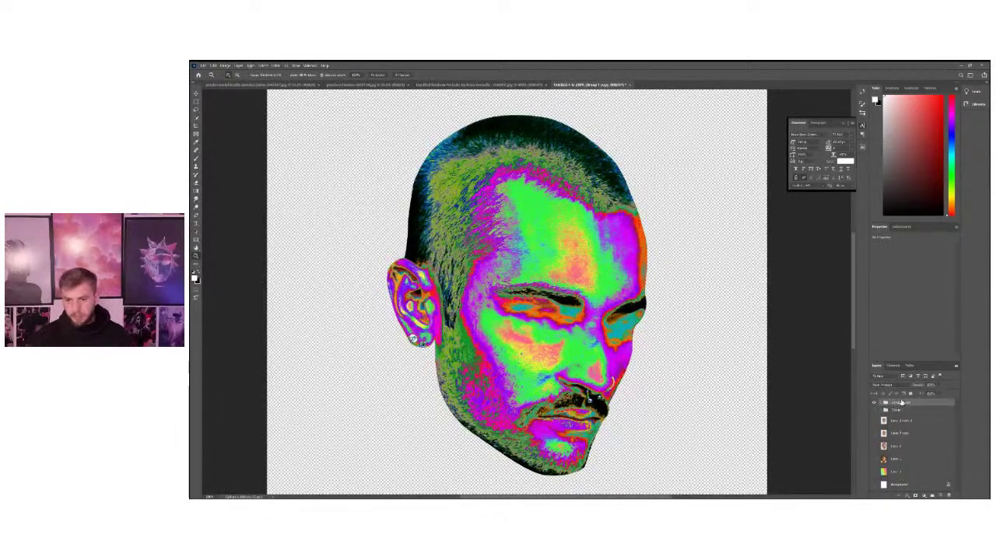
pyautogui.rightClick(893, 402)
pyautogui.click(886, 403)
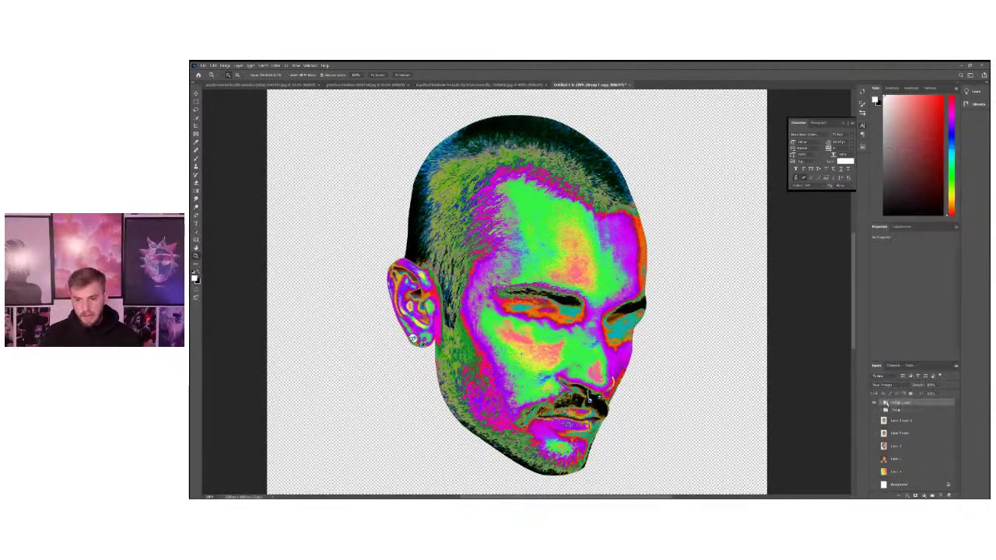
pyautogui.rightClick(906, 406)
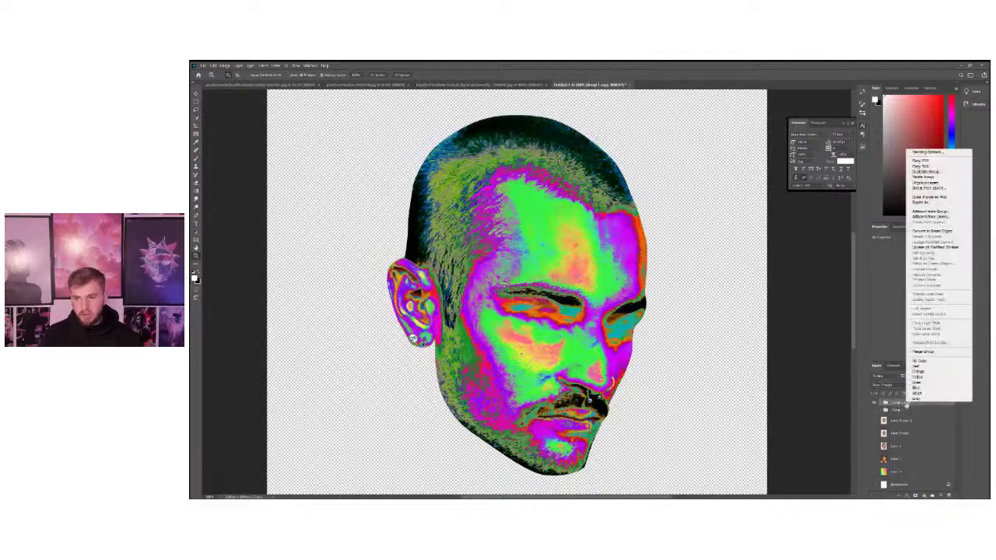
pyautogui.click(923, 352)
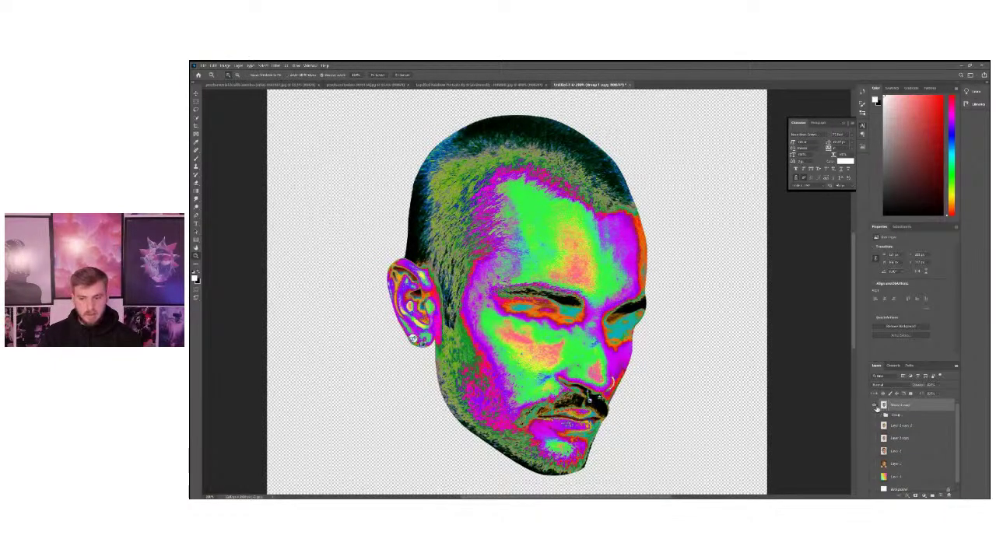
# Compare the merged head layer with the original group and its contents, leaving the group collapsed and hidden
pyautogui.click(874, 405)
pyautogui.click(874, 405)
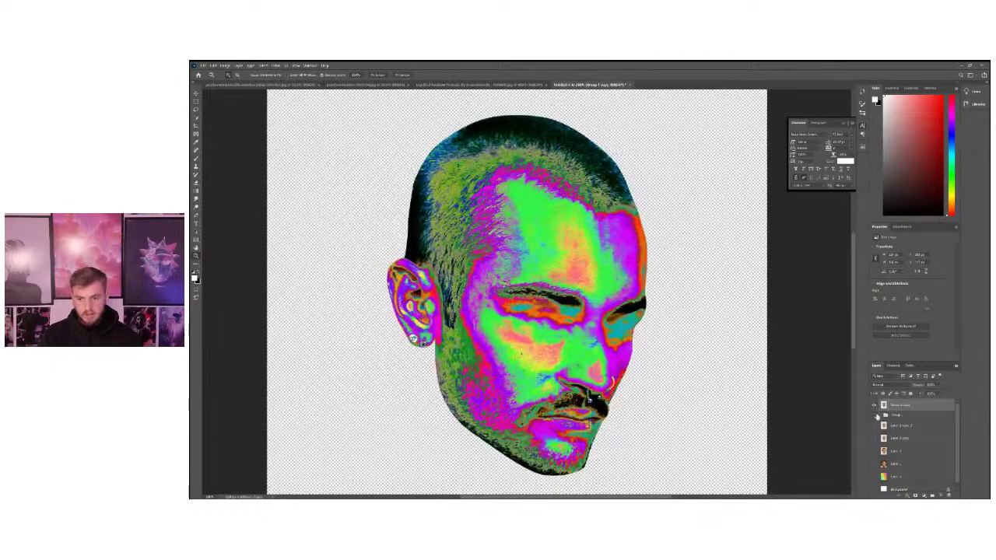
pyautogui.click(878, 416)
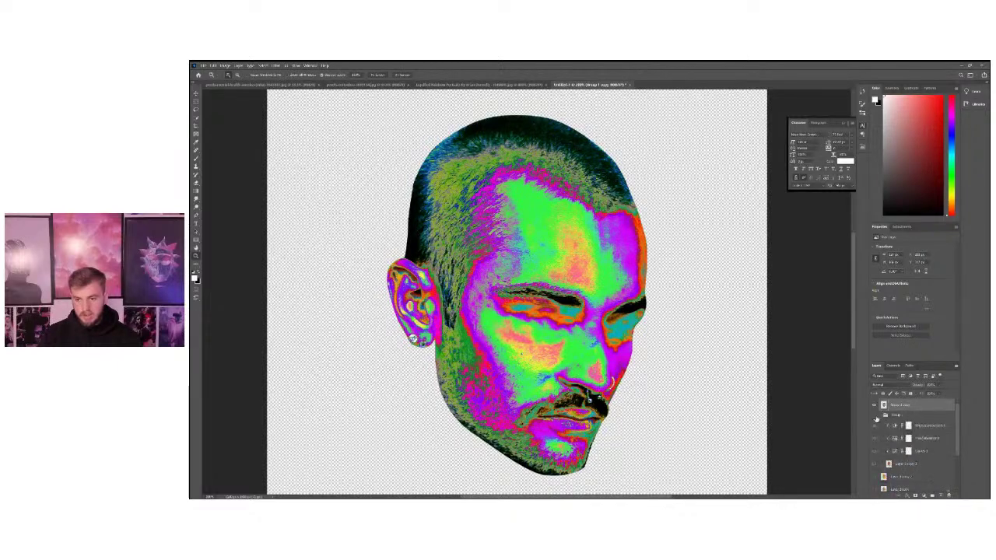
pyautogui.click(873, 416)
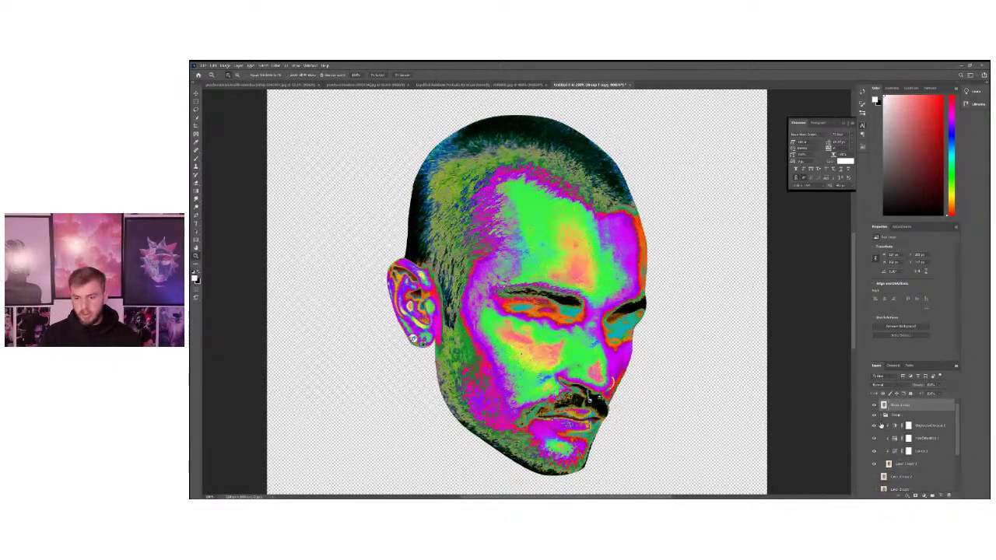
pyautogui.click(877, 416)
pyautogui.click(874, 416)
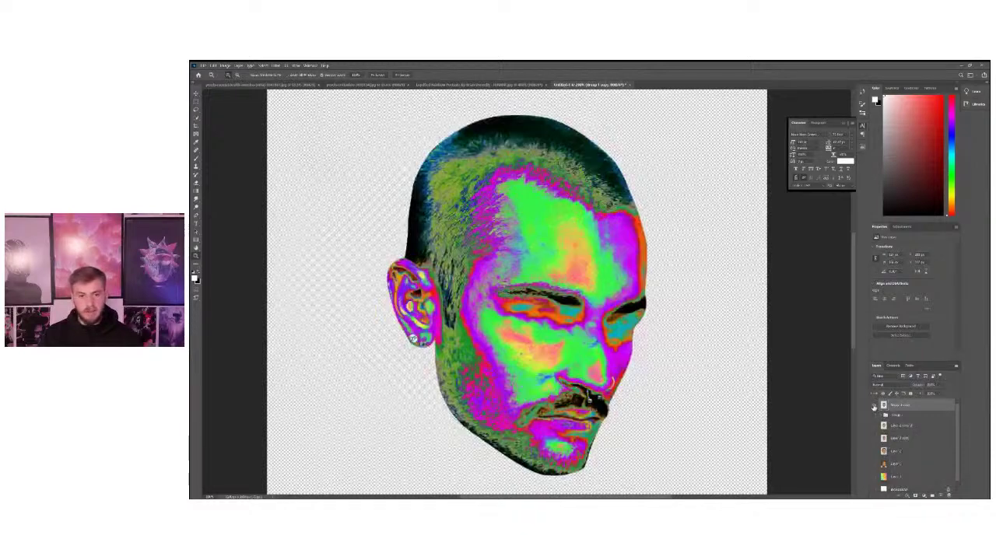
pyautogui.keyDown('alt'); pyautogui.click(494, 380); pyautogui.keyUp('alt')
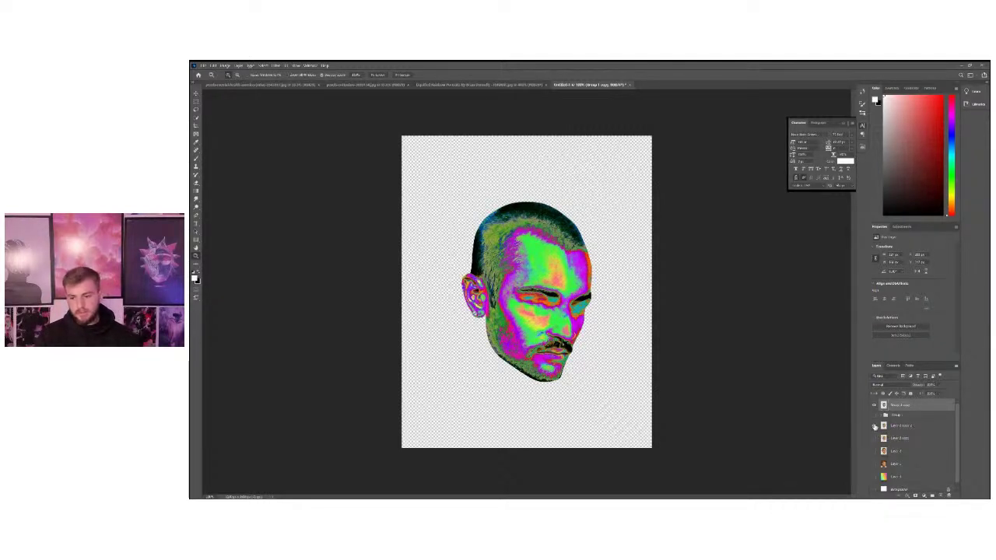
# Move the Layer 2 copy 2 head directly beneath the merged psychedelic head layer and compare the two by toggling visibility
pyautogui.click(915, 426)
pyautogui.moveTo(915, 426); pyautogui.dragTo(915, 414)
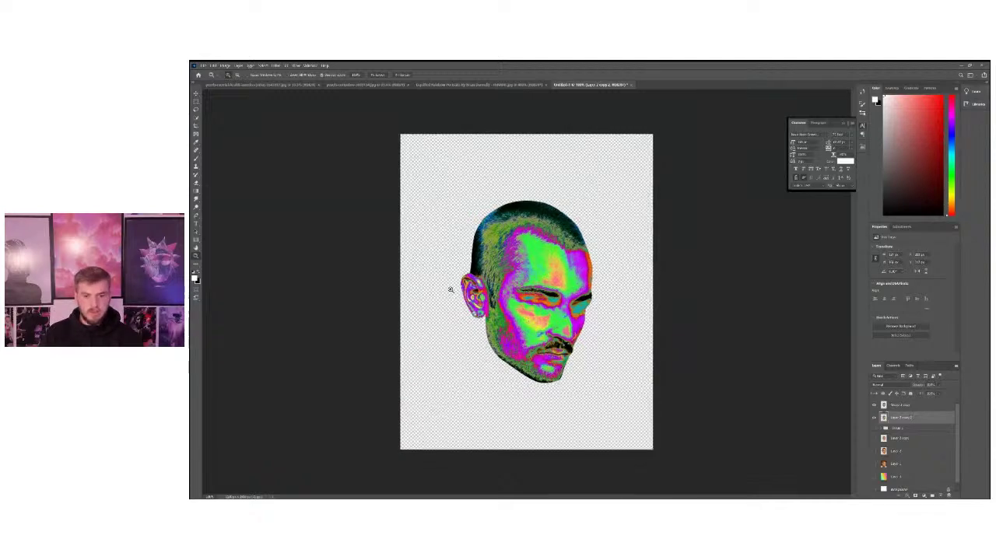
pyautogui.scroll(2, 451, 285)
pyautogui.click(907, 406)
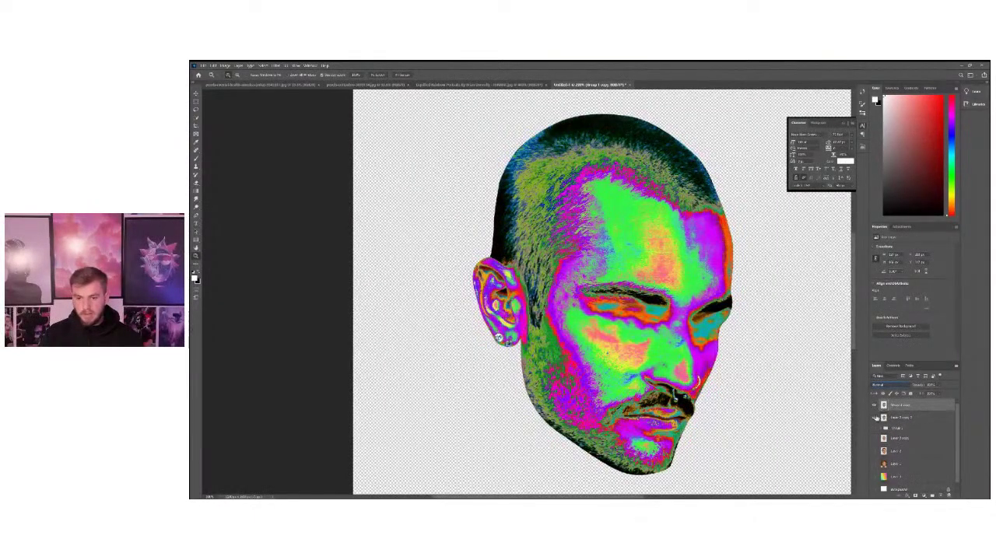
pyautogui.click(873, 405)
pyautogui.click(872, 406)
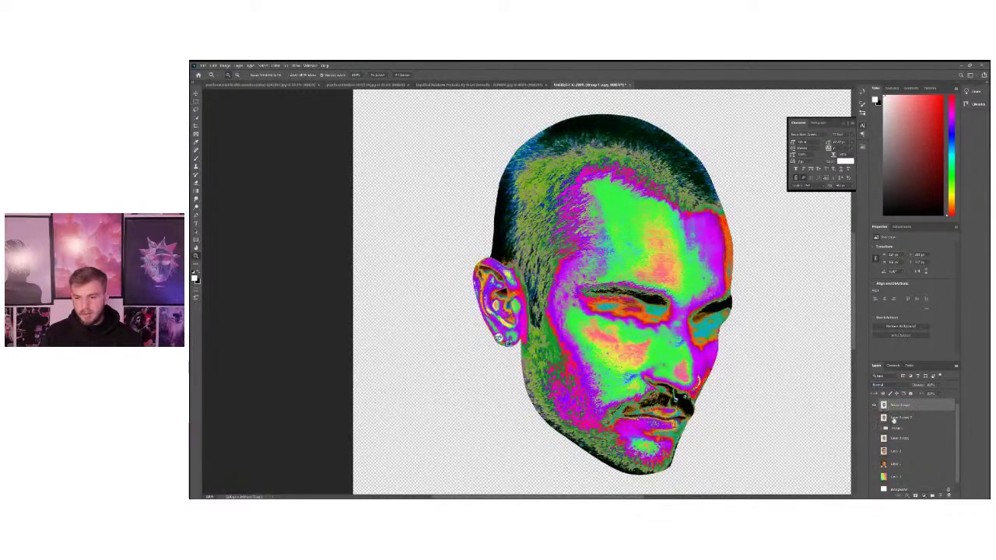
# Show the Layer 2 copy 2 head directly beneath the merged psychedelic head and compare them by toggling the upper layer's visibility
pyautogui.moveTo(893, 421); pyautogui.dragTo(887, 432)
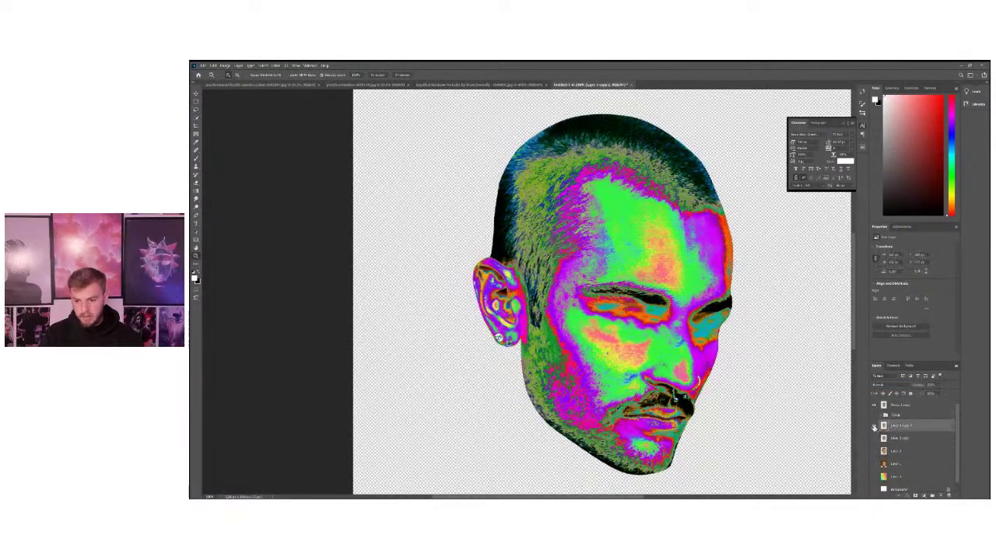
pyautogui.click(872, 405)
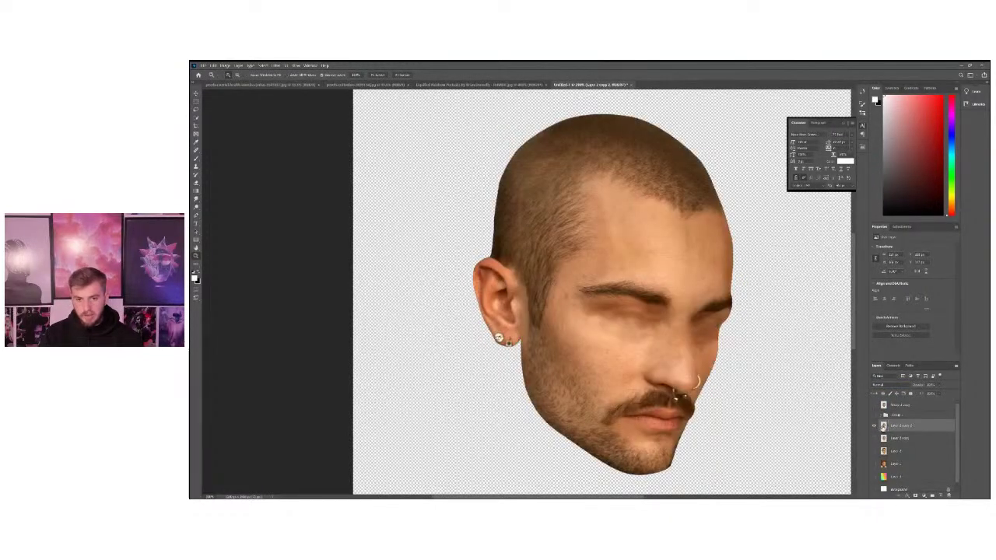
pyautogui.moveTo(889, 427); pyautogui.dragTo(869, 418)
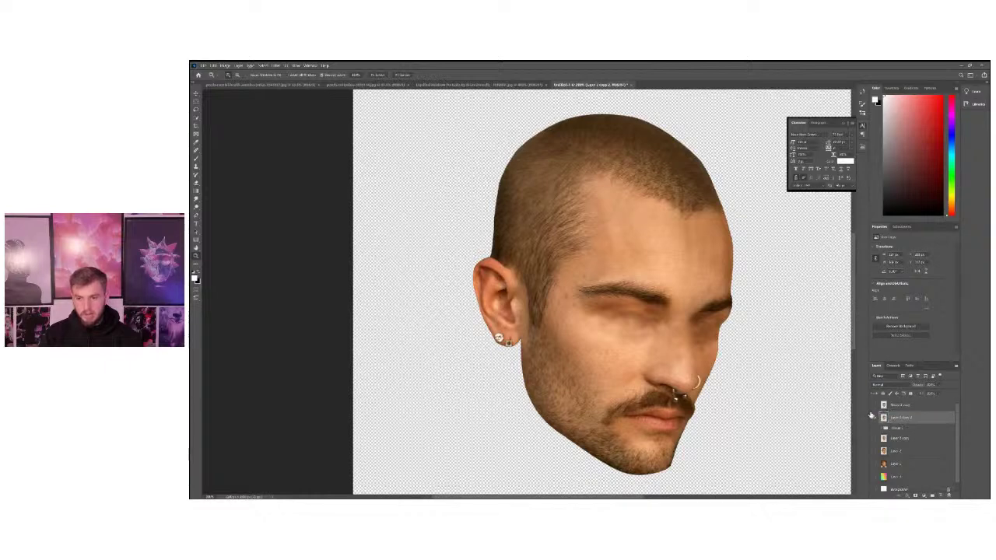
pyautogui.click(873, 405)
pyautogui.click(873, 405)
pyautogui.click(873, 405)
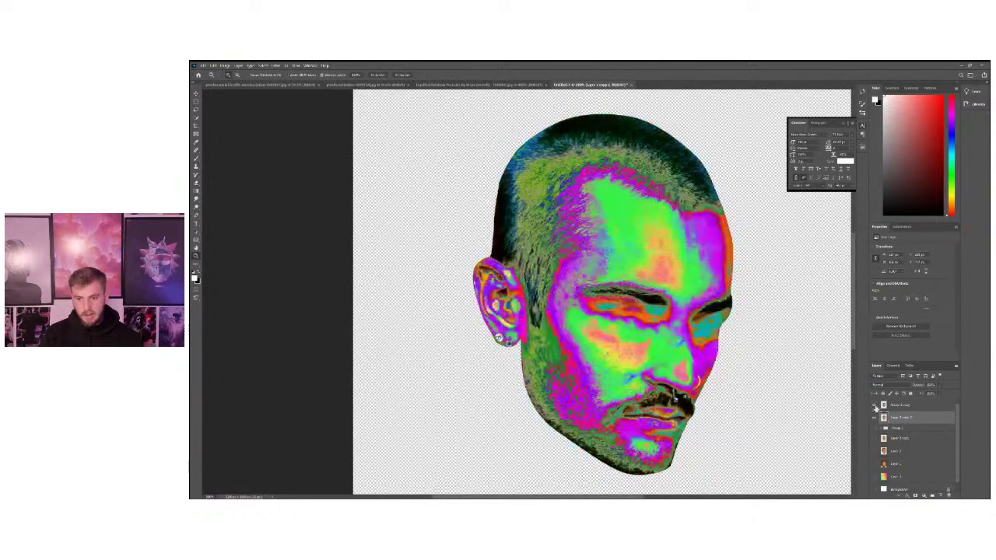
pyautogui.click(887, 406)
pyautogui.click(873, 405)
pyautogui.click(873, 405)
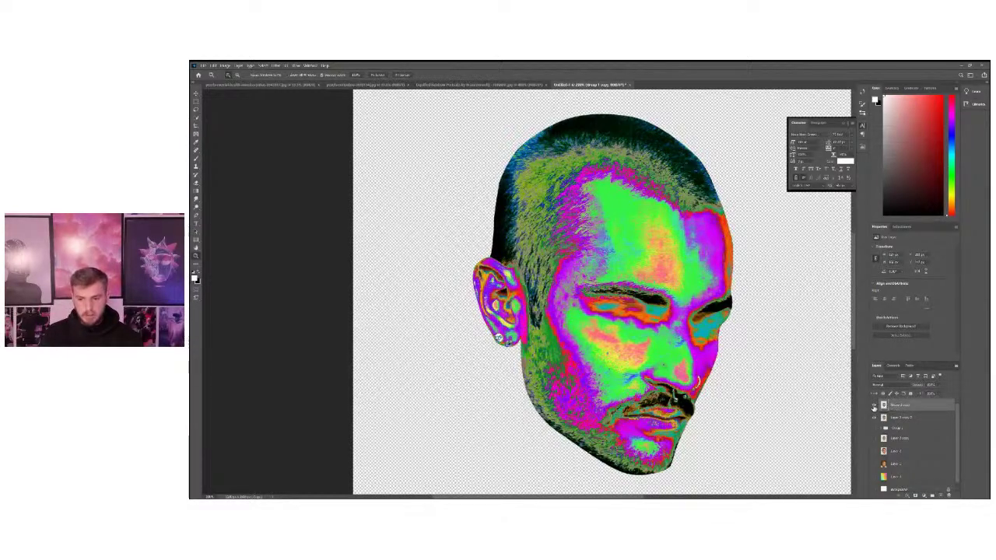
# Preview the available blend modes on the merged psychedelic head layer and set it to Color over the natural head
pyautogui.scroll(-3, 877, 386)
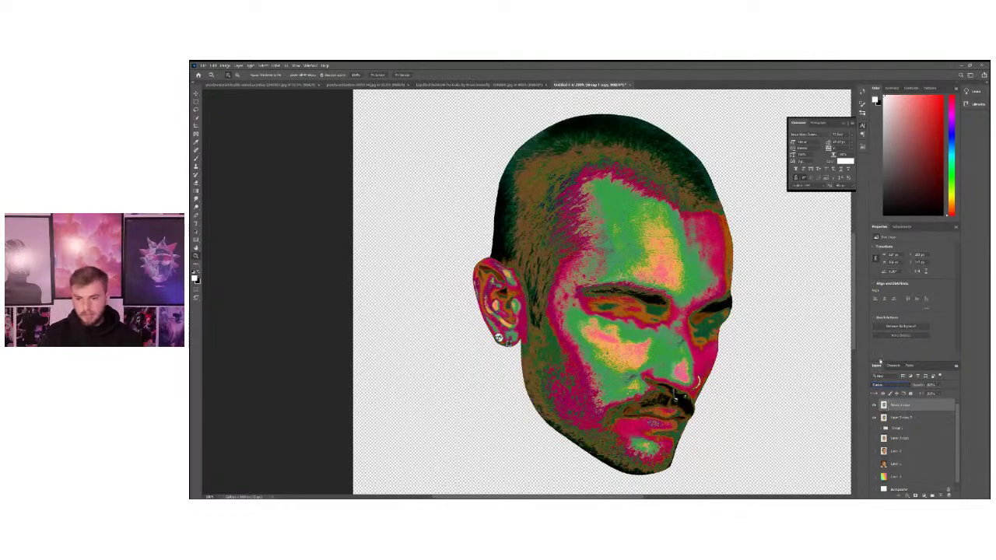
pyautogui.scroll(-3, 875, 386)
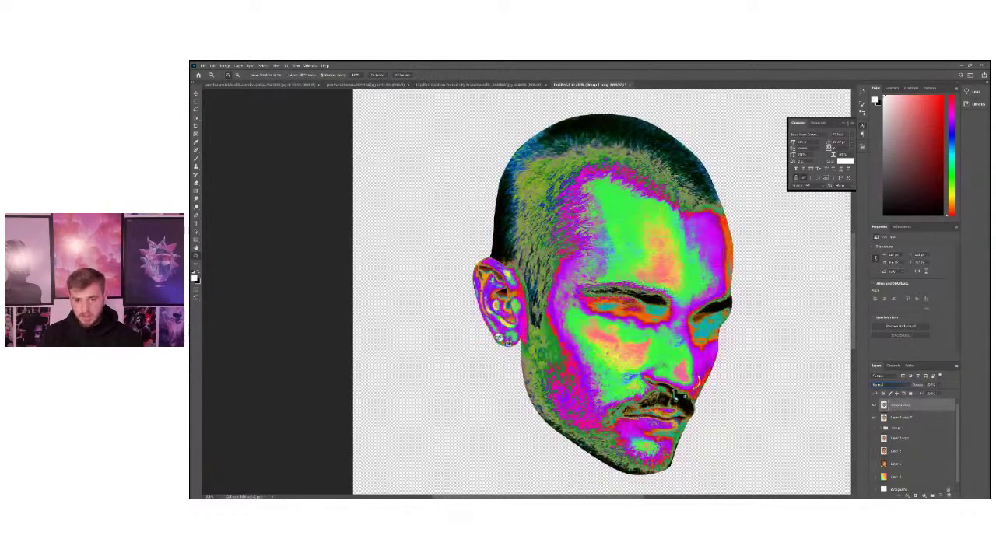
pyautogui.scroll(-3, 877, 385)
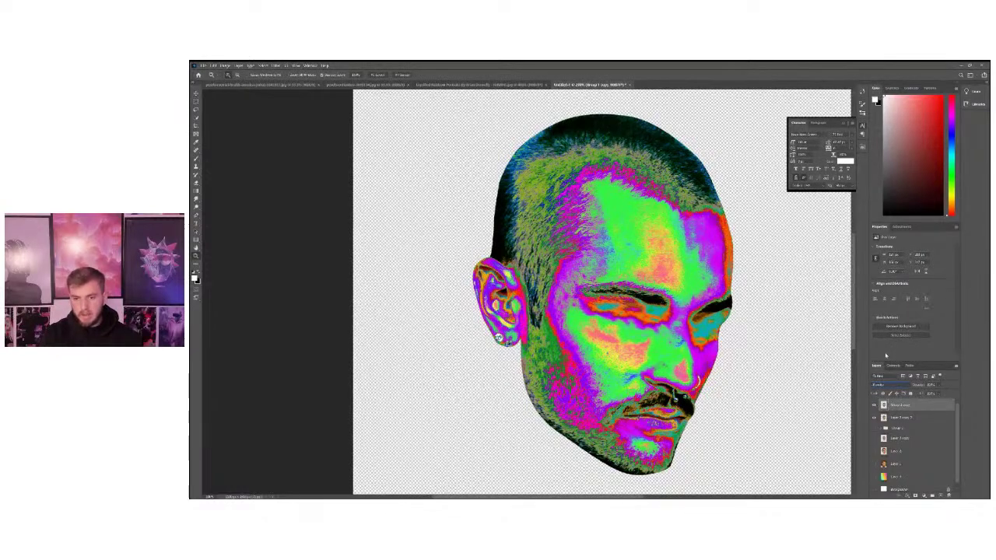
pyautogui.press('Down')
pyautogui.press('Down')
pyautogui.press('Down')
pyautogui.press('Down')
pyautogui.press('Down')
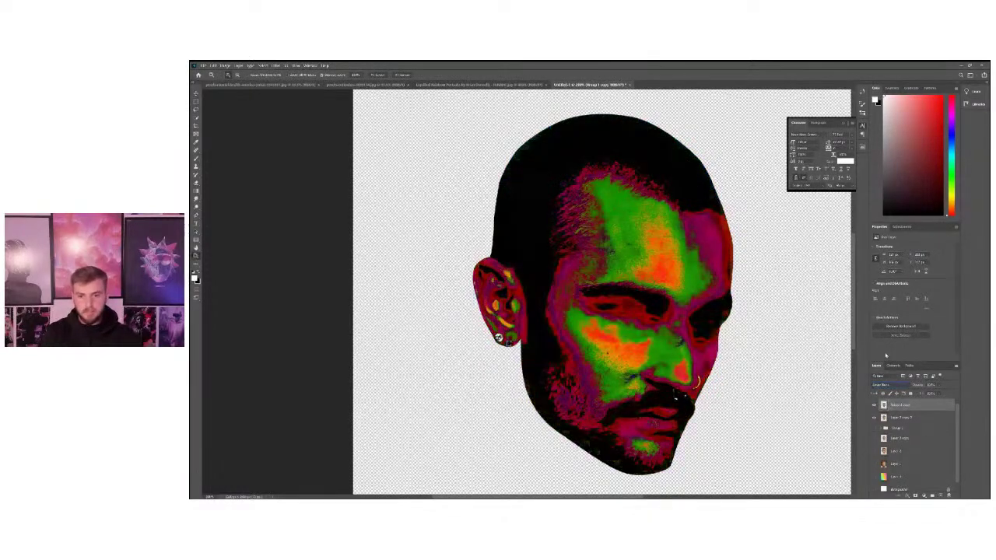
pyautogui.press('Down')
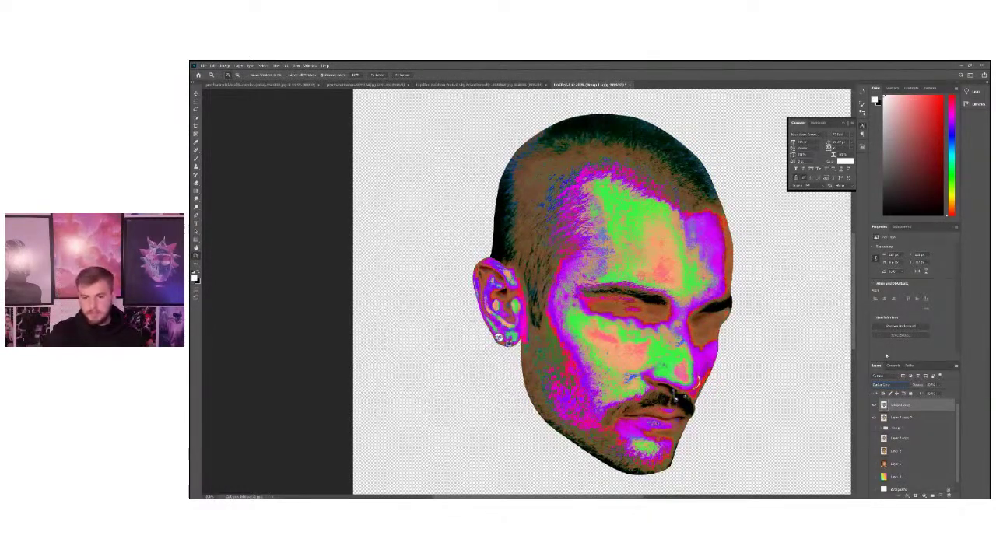
pyautogui.press('Down')
pyautogui.press('Down')
pyautogui.press('Down')
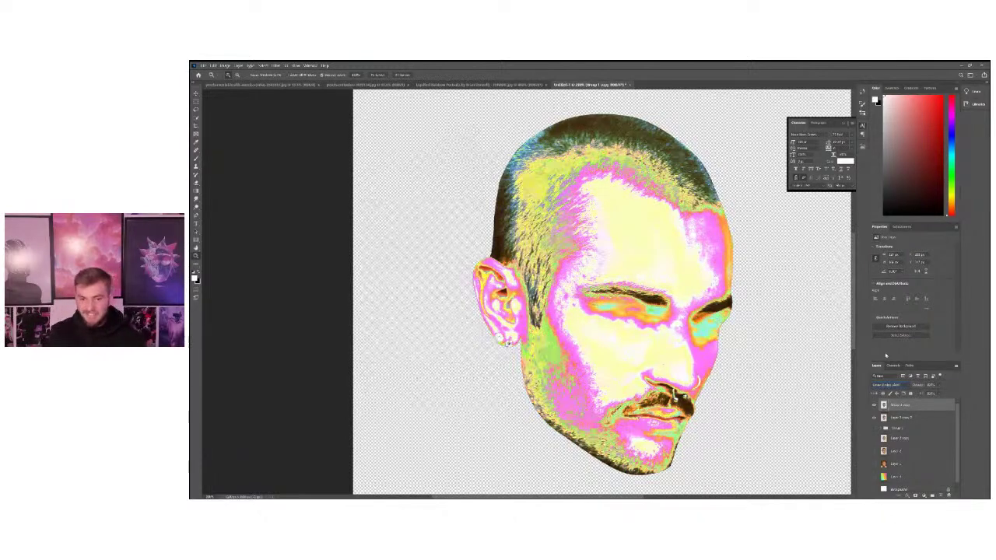
pyautogui.press('Down')
pyautogui.press('Down')
pyautogui.press('Down')
pyautogui.press('Down')
pyautogui.press('Down')
pyautogui.press('Down')
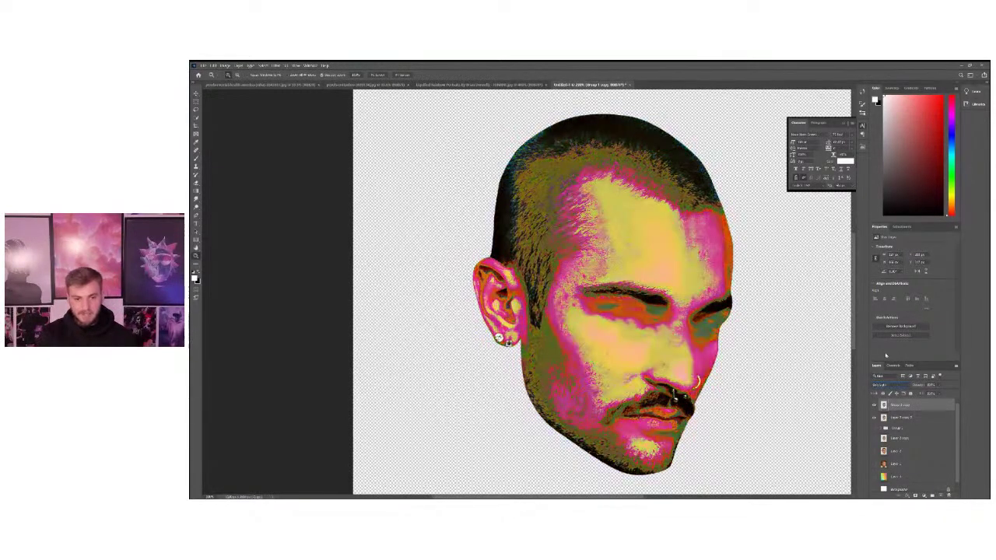
pyautogui.press('Down')
pyautogui.press('Down')
pyautogui.press('Down')
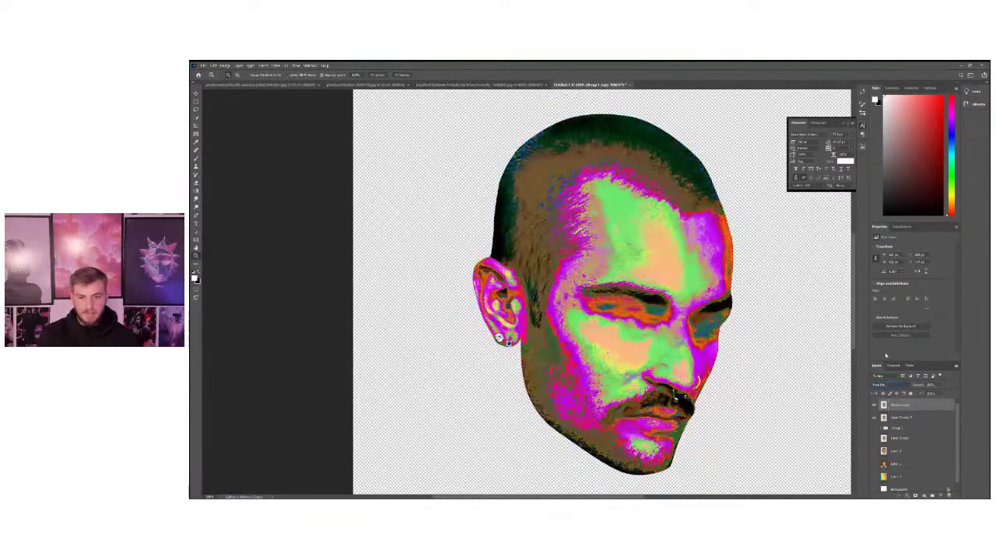
pyautogui.press('Down')
pyautogui.press('Down')
pyautogui.press('Down')
pyautogui.press('Down')
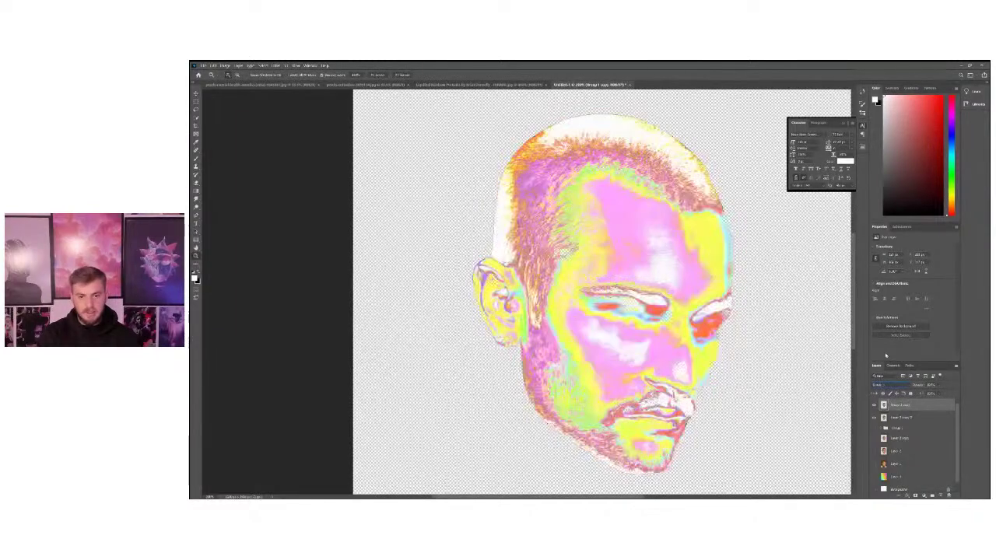
pyautogui.press('Down')
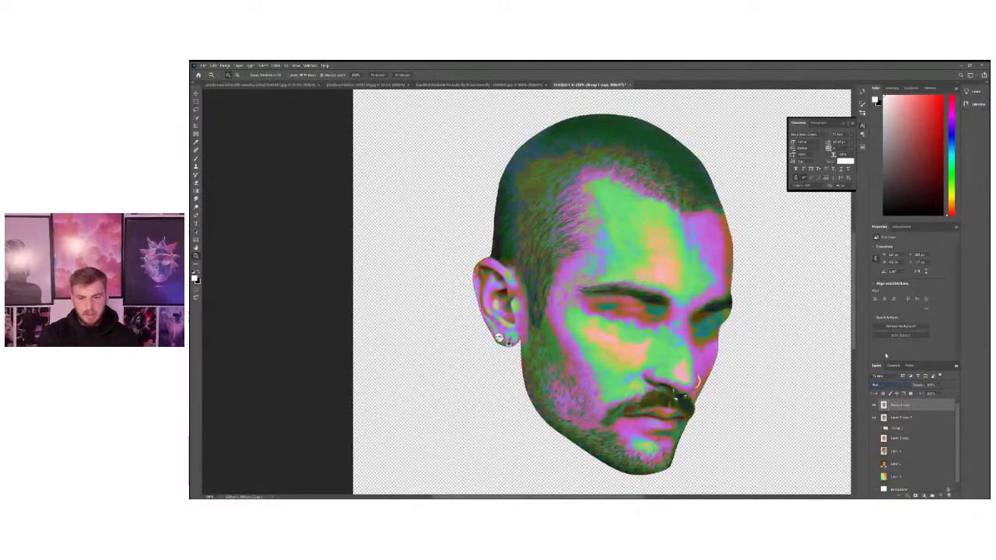
pyautogui.press('Down')
pyautogui.press('Down')
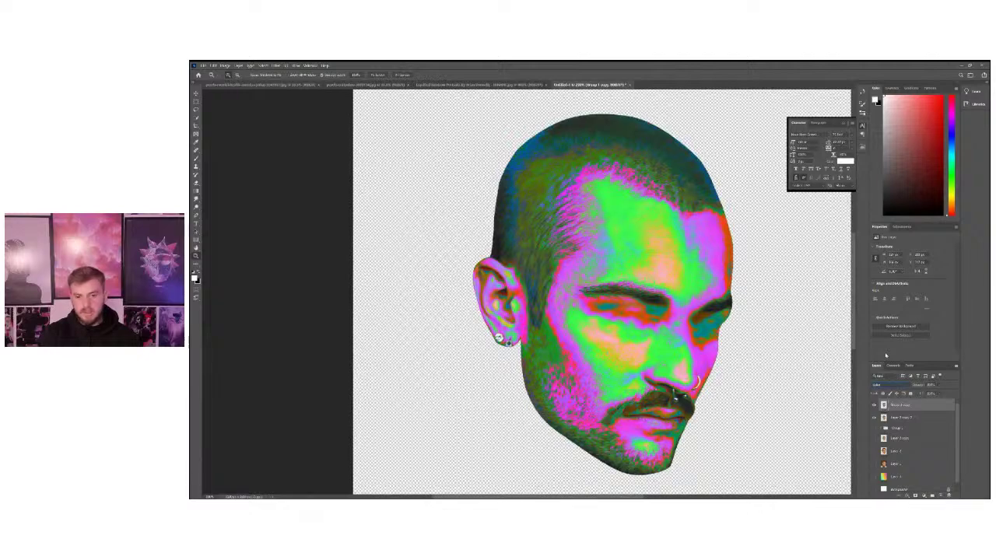
pyautogui.press('Up')
pyautogui.press('Down')
pyautogui.press('Down')
pyautogui.press('Down')
pyautogui.press('Down')
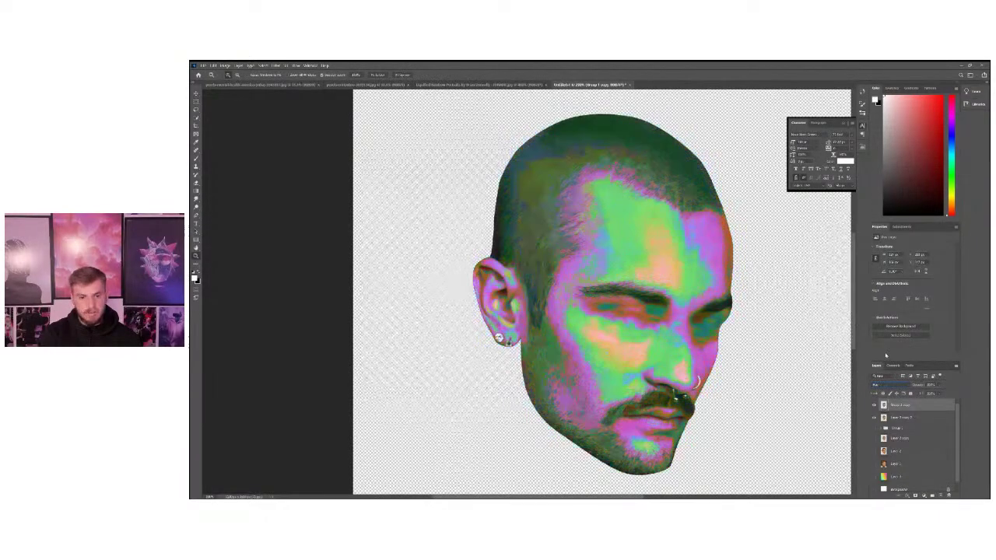
pyautogui.press('Down')
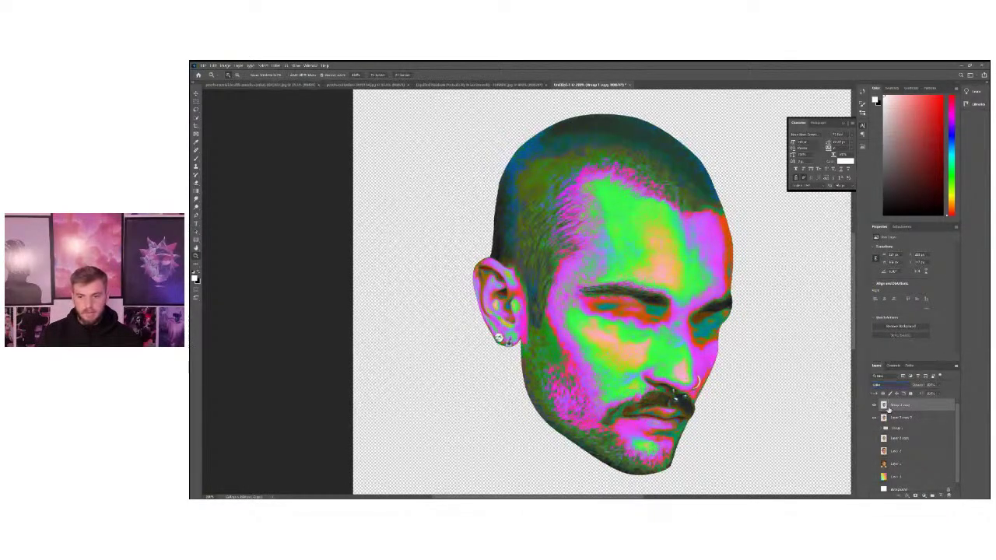
pyautogui.press('Down')
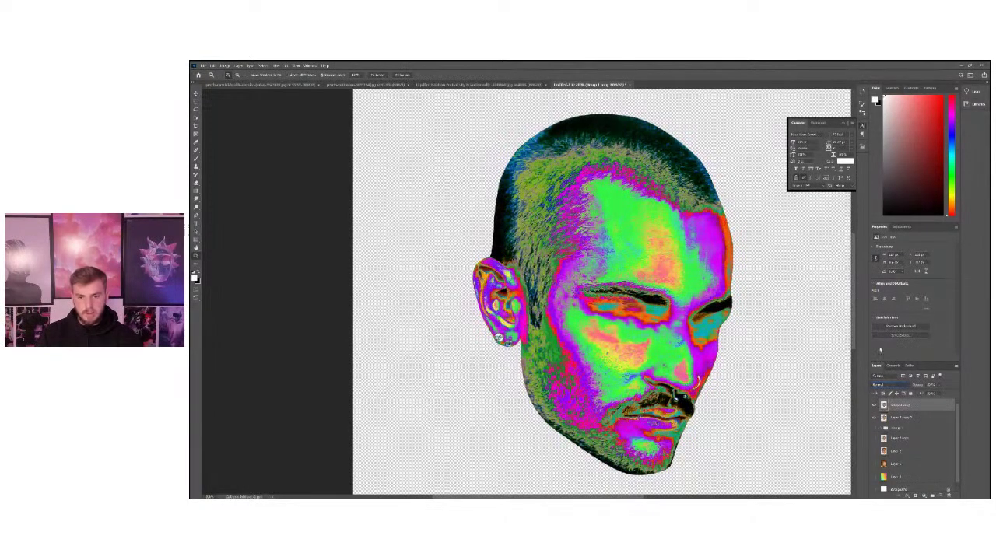
pyautogui.press('Down')
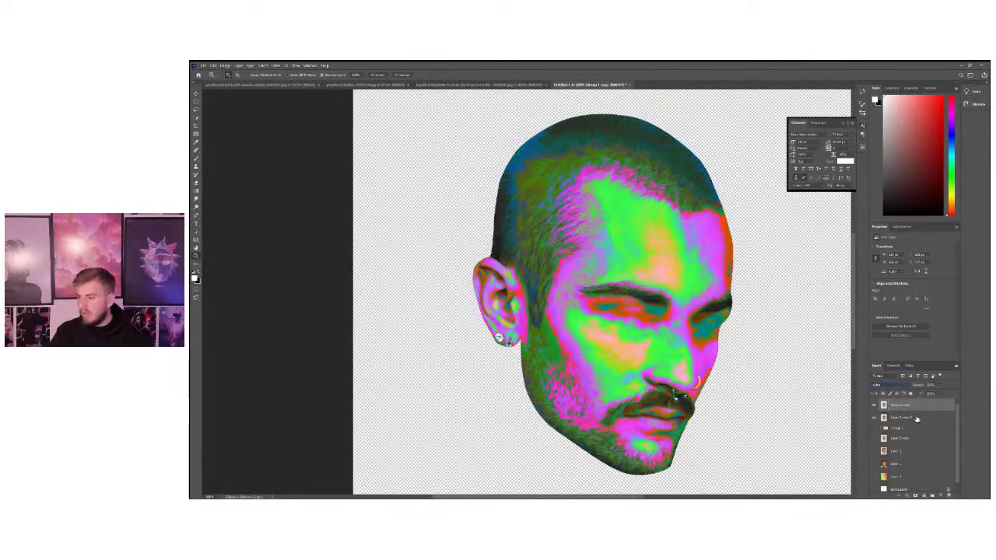
# Duplicate the psychedelic head and Layer 2 copy 2 together, merge the copies into one layer, and hide the two originals
pyautogui.keyDown('shift'); pyautogui.click(912, 417); pyautogui.keyUp('shift')
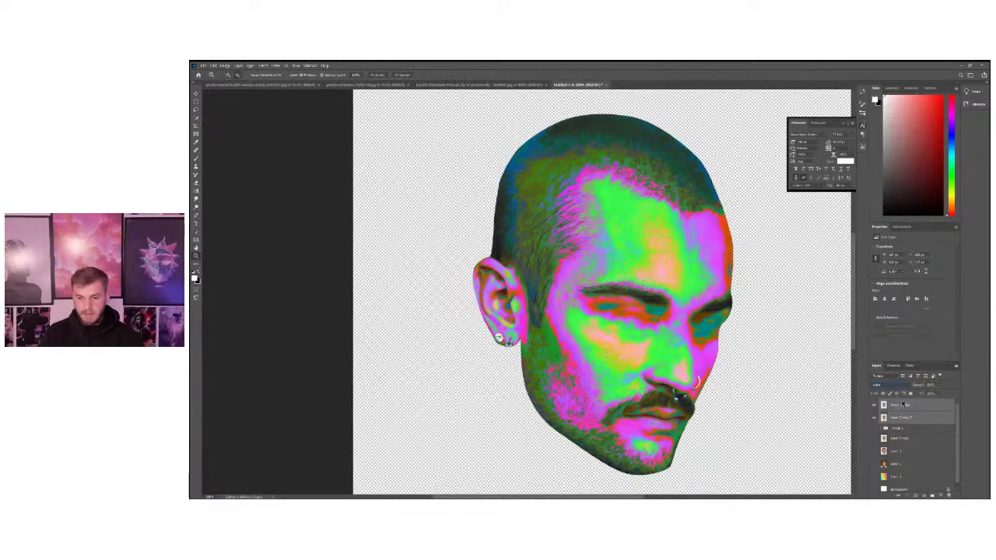
pyautogui.hotkey('ctrl', 'j')
pyautogui.rightClick(903, 405)
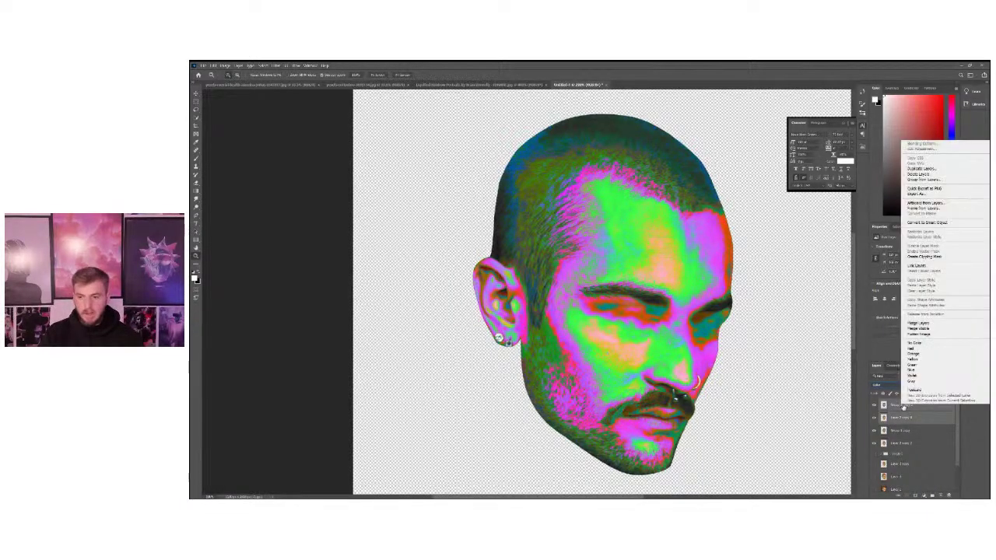
pyautogui.click(917, 323)
pyautogui.click(874, 418)
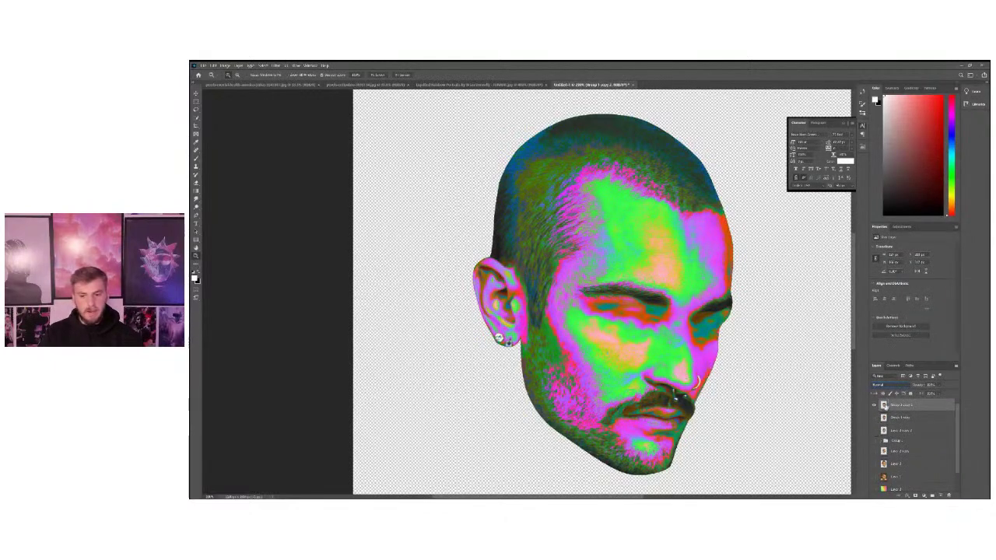
pyautogui.click(873, 405)
pyautogui.click(873, 405)
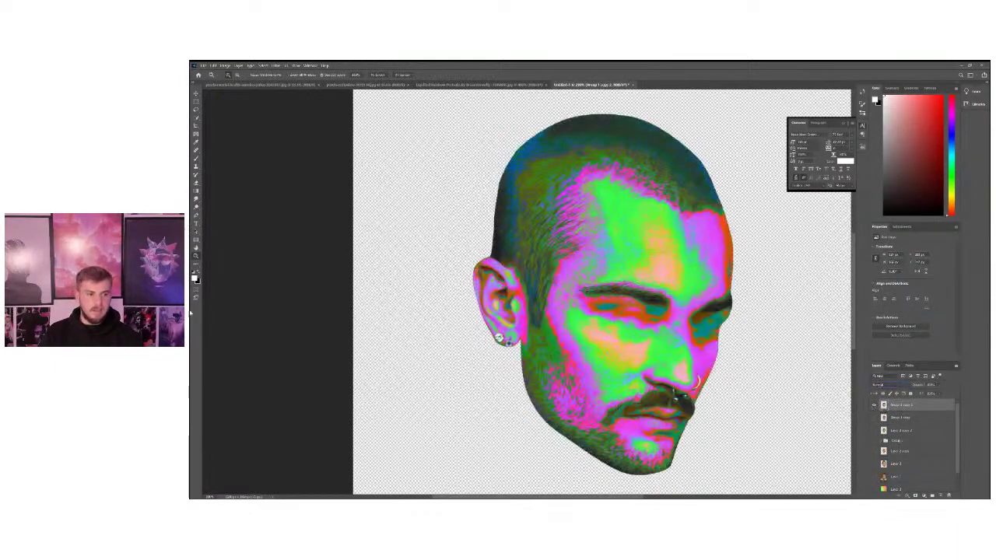
# Examine the colour texture and pixel detail of the newly merged head closely around the hairline and forehead
pyautogui.scroll(3, 633, 272)
pyautogui.scroll(-5, 633, 272)
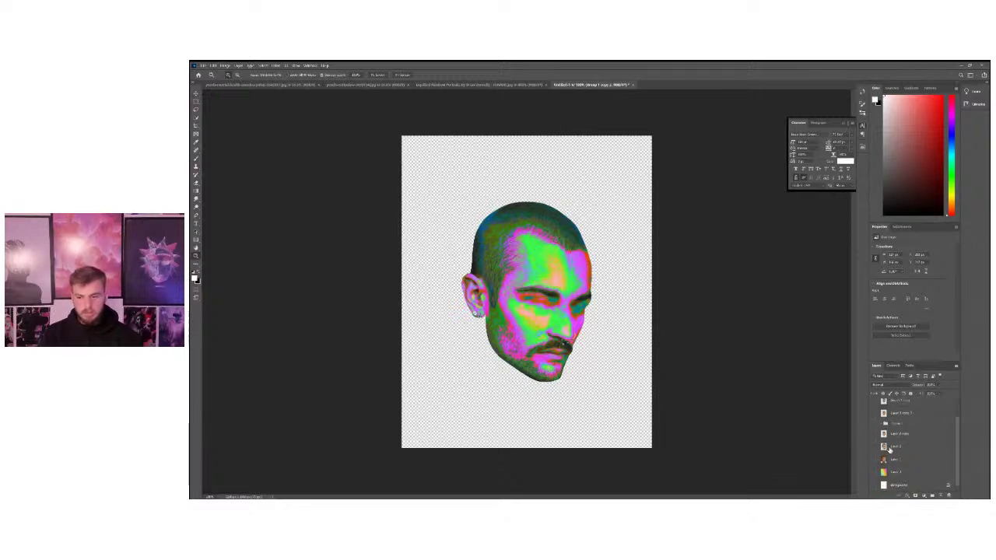
pyautogui.click(542, 286)
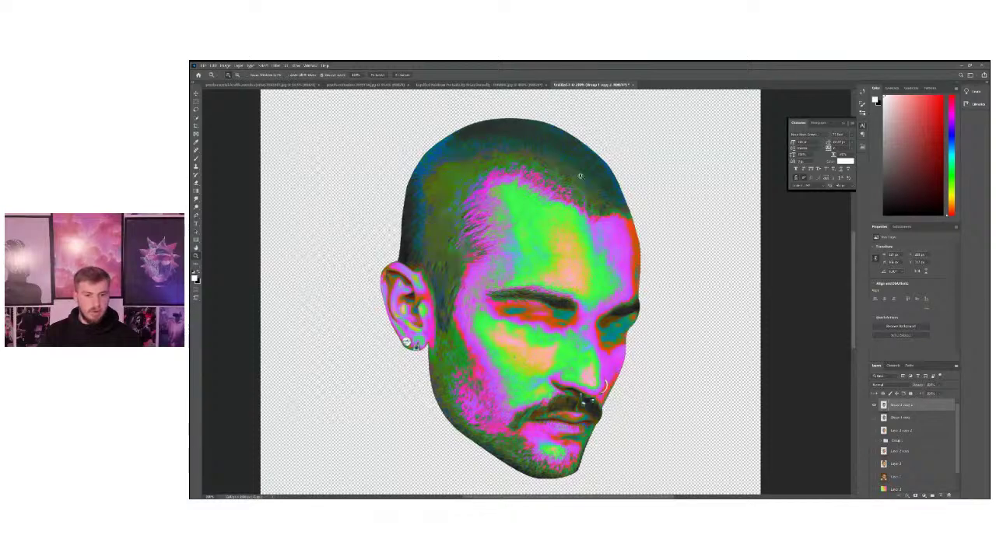
pyautogui.click(527, 156)
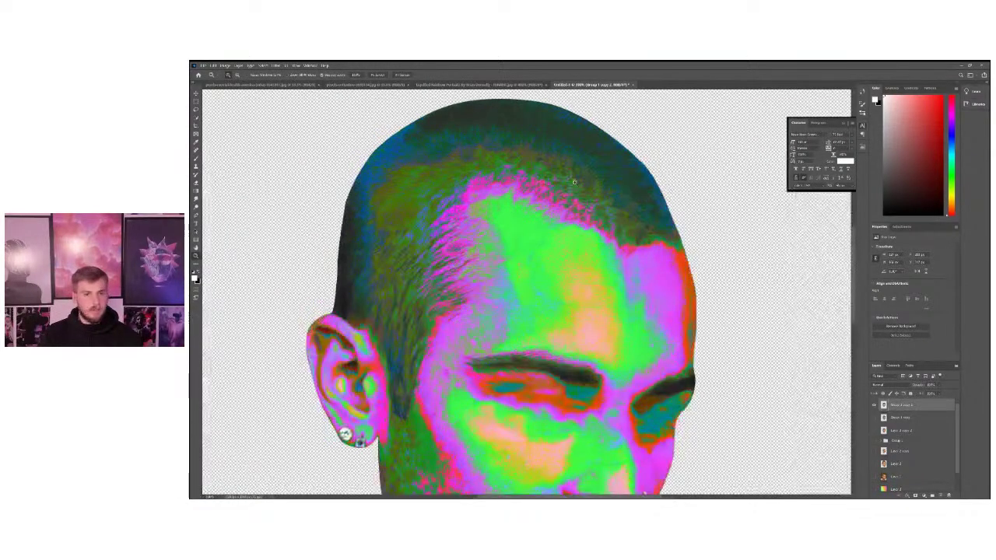
pyautogui.click(520, 215)
pyautogui.click(666, 274)
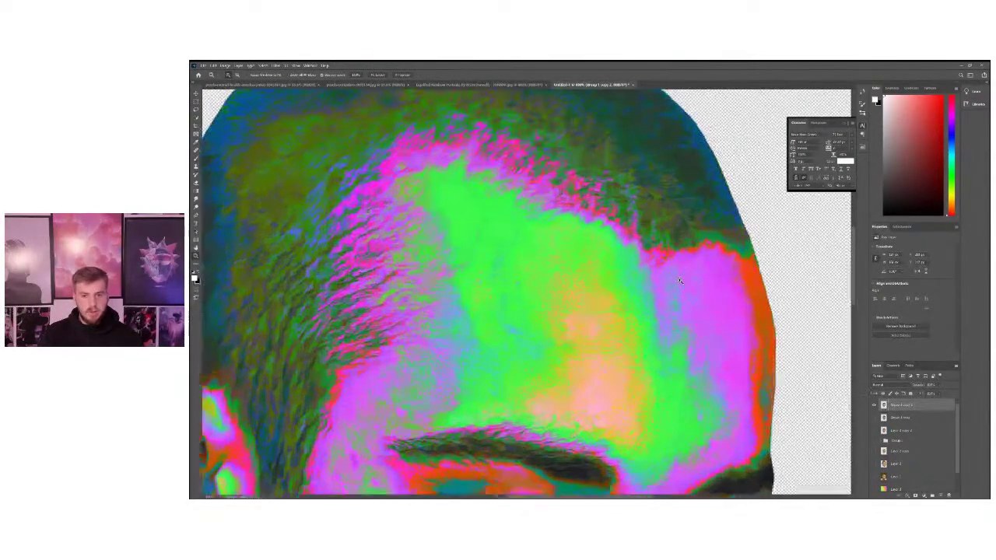
pyautogui.click(656, 272)
pyautogui.click(653, 271)
pyautogui.click(652, 271)
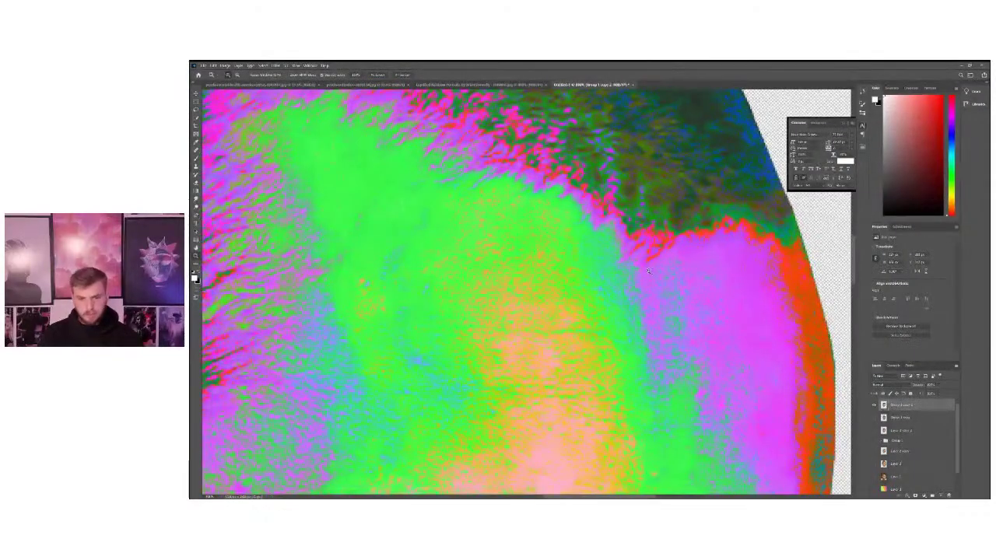
pyautogui.click(658, 271)
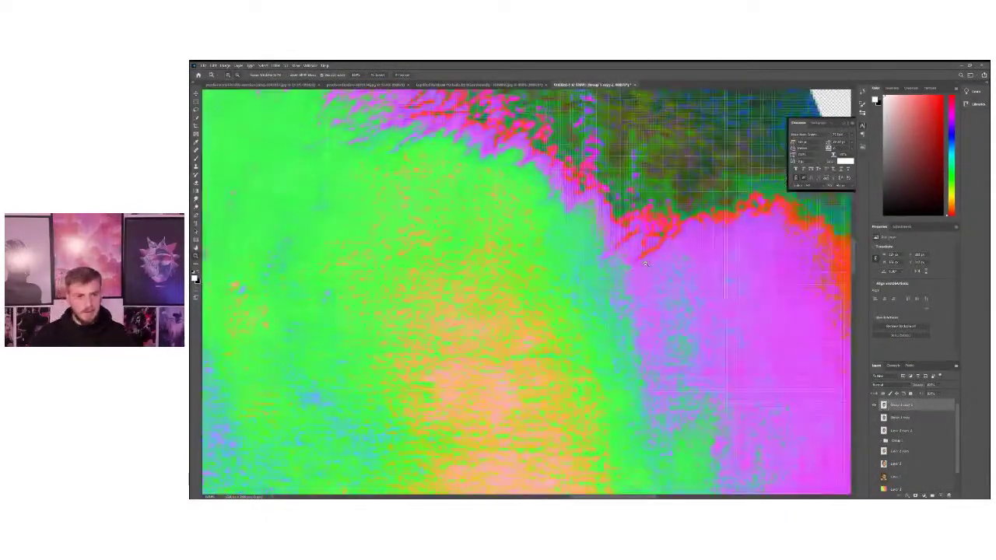
pyautogui.keyDown('alt'); pyautogui.click(645, 263); pyautogui.keyUp('alt')
pyautogui.keyDown('alt'); pyautogui.click(645, 263); pyautogui.keyUp('alt')
pyautogui.moveTo(645, 263); pyautogui.dragTo(427, 322)
pyautogui.keyDown('alt'); pyautogui.click(427, 321); pyautogui.keyUp('alt')
pyautogui.click(519, 280)
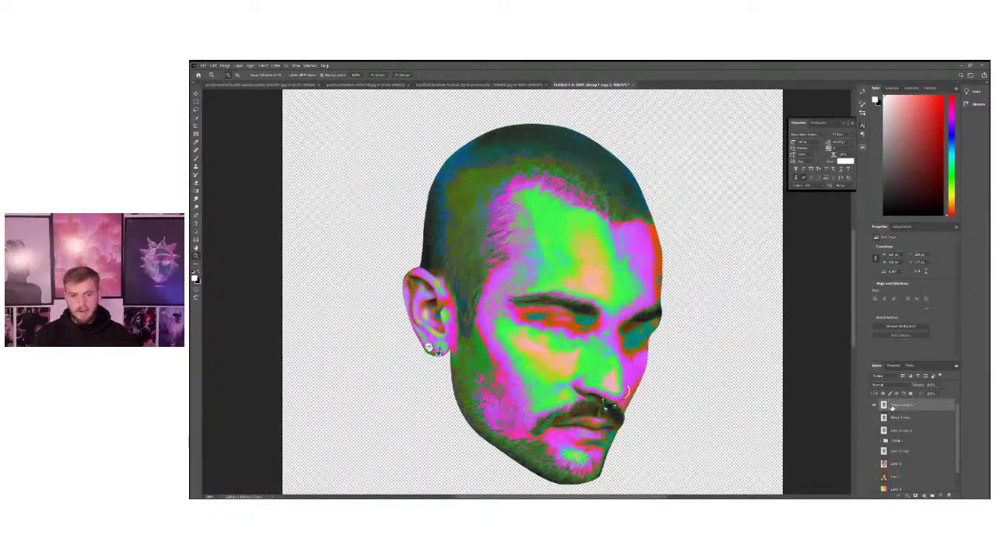
# Start the Oil Paint filter on the merged head layer, raising Stylization to 10.0 and slightly lowering Cleanliness
pyautogui.click(275, 66)
pyautogui.click(286, 65)
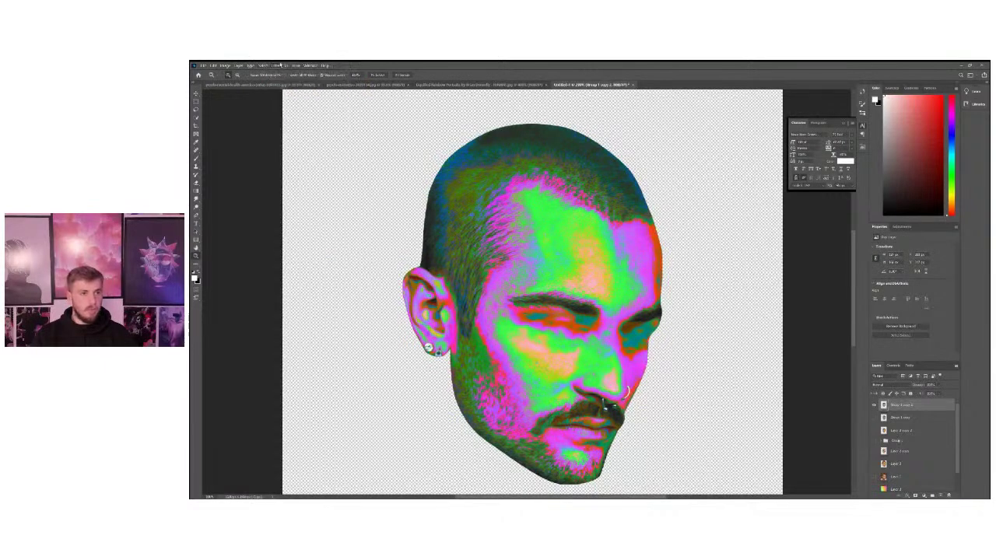
pyautogui.click(275, 65)
pyautogui.moveTo(326, 171)
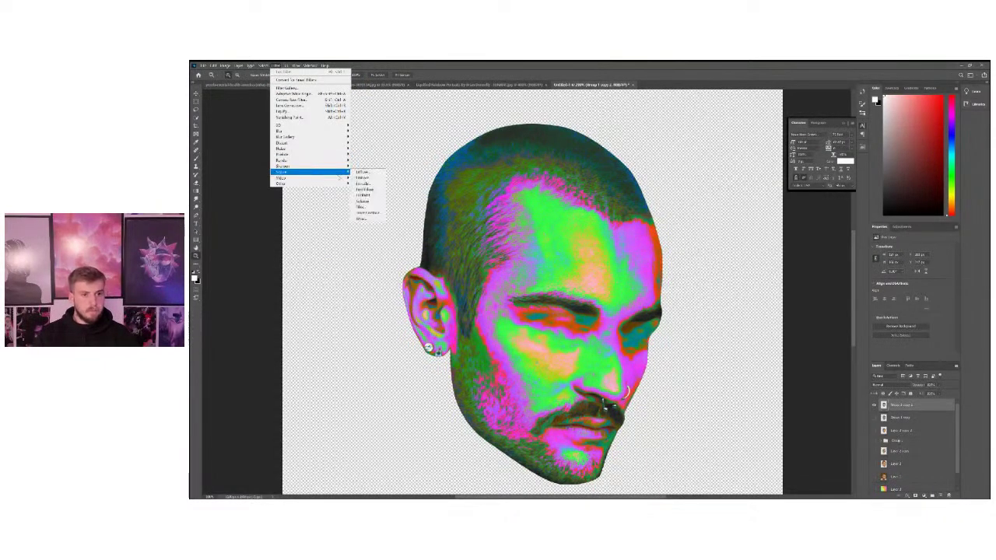
pyautogui.click(374, 196)
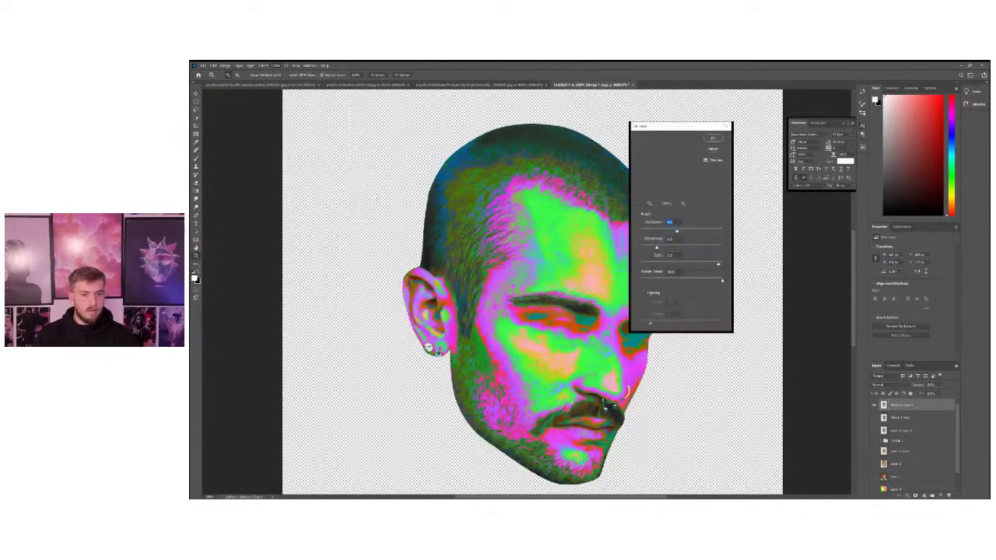
pyautogui.moveTo(676, 231); pyautogui.dragTo(660, 231)
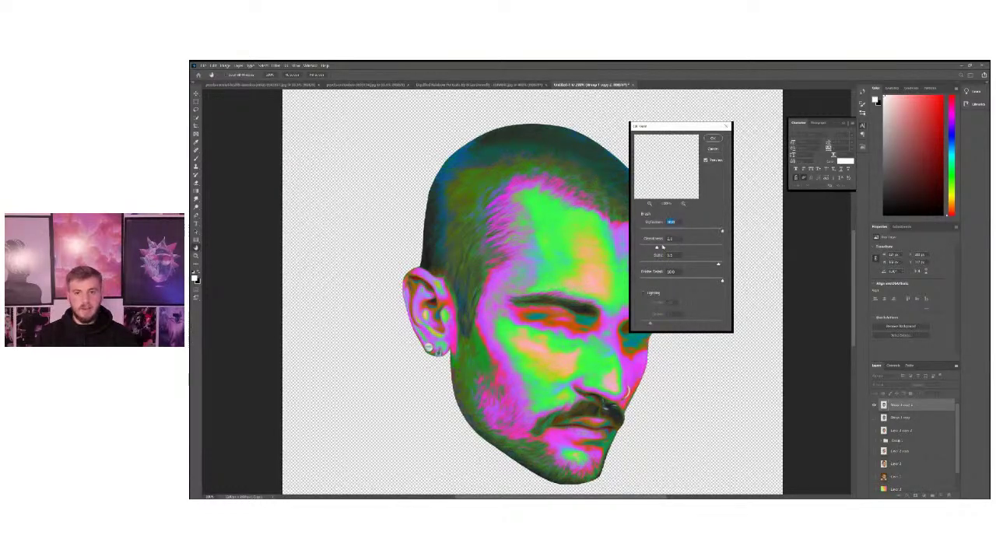
pyautogui.moveTo(656, 247)
pyautogui.mouseDown()
pyautogui.moveTo(722, 248)
pyautogui.moveTo(655, 248)
pyautogui.mouseUp()
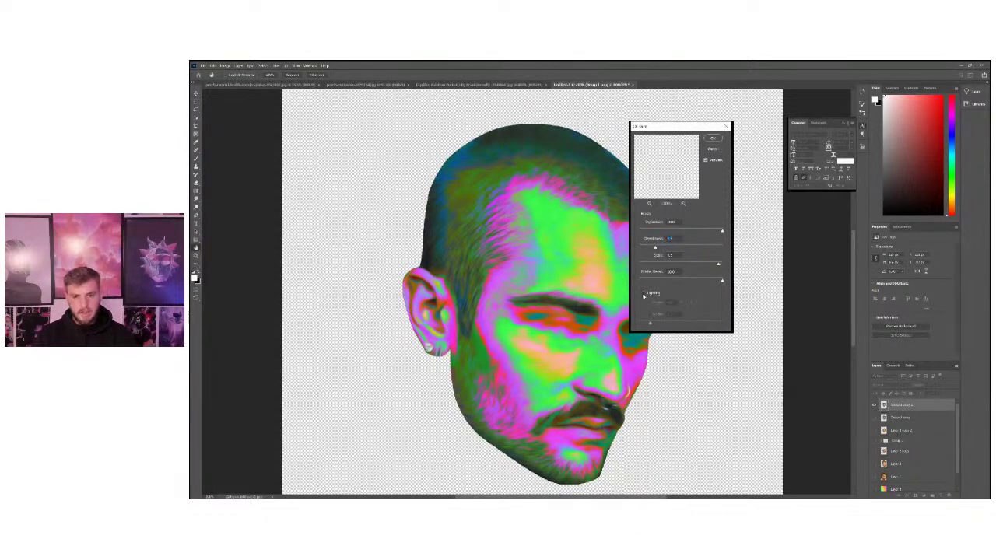
# Try the Oil Paint filter's Lighting option with a stronger Shine on the head
pyautogui.click(644, 293)
pyautogui.moveTo(667, 324)
pyautogui.mouseDown()
pyautogui.moveTo(643, 323)
pyautogui.moveTo(706, 324)
pyautogui.mouseUp()
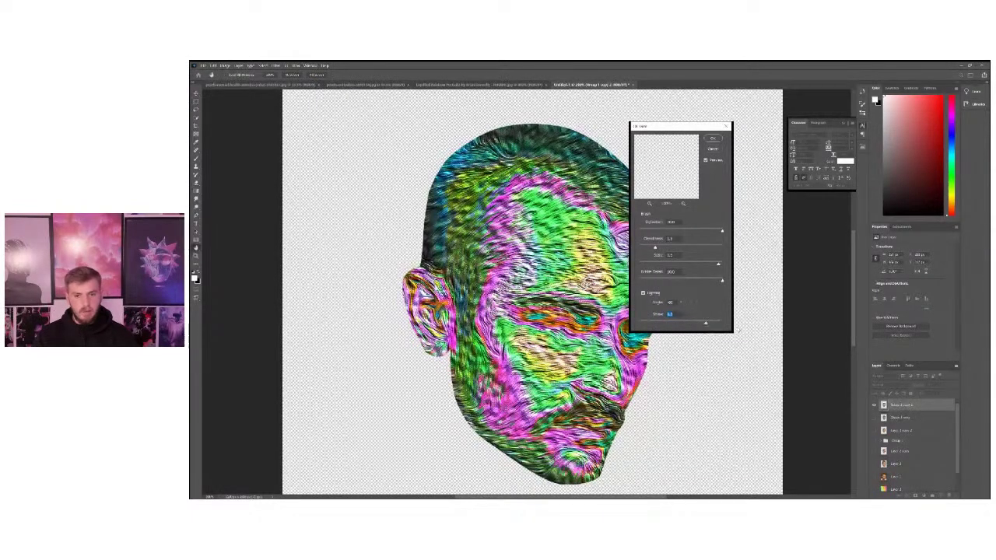
pyautogui.click(643, 293)
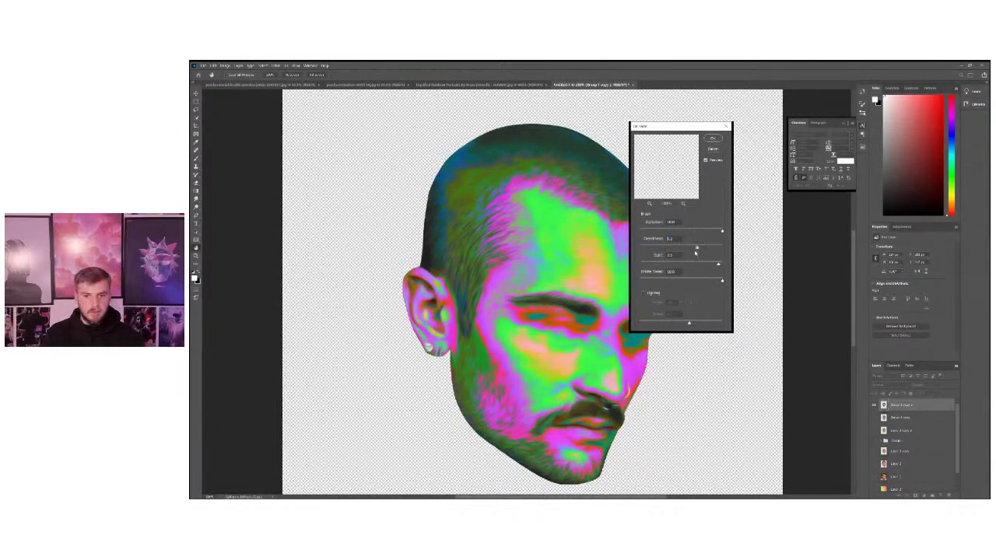
# Raise the Oil Paint brush Cleanliness and Scale to 10.0, keeping the whole face in view
pyautogui.moveTo(696, 248)
pyautogui.mouseDown()
pyautogui.moveTo(722, 248)
pyautogui.moveTo(737, 264)
pyautogui.mouseUp()
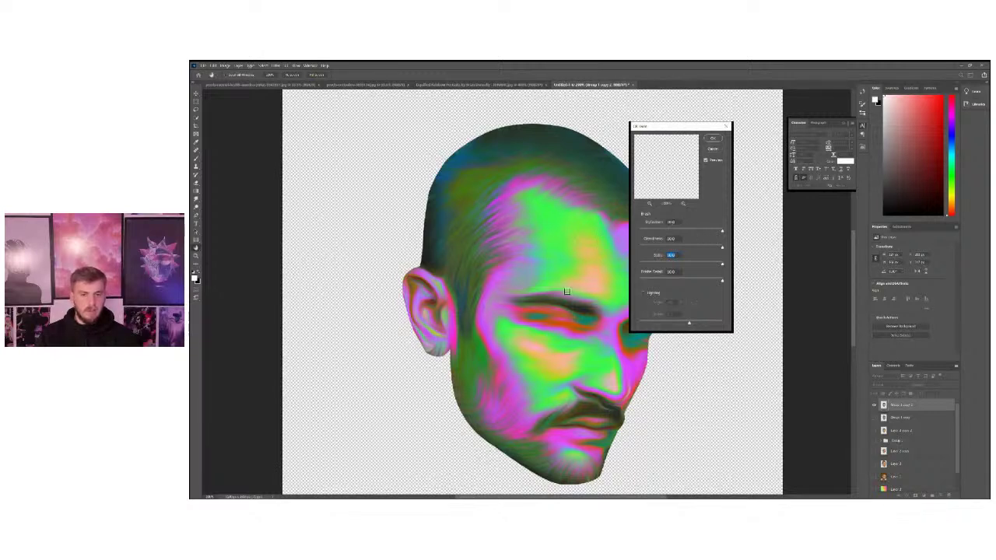
pyautogui.moveTo(680, 131); pyautogui.dragTo(718, 130)
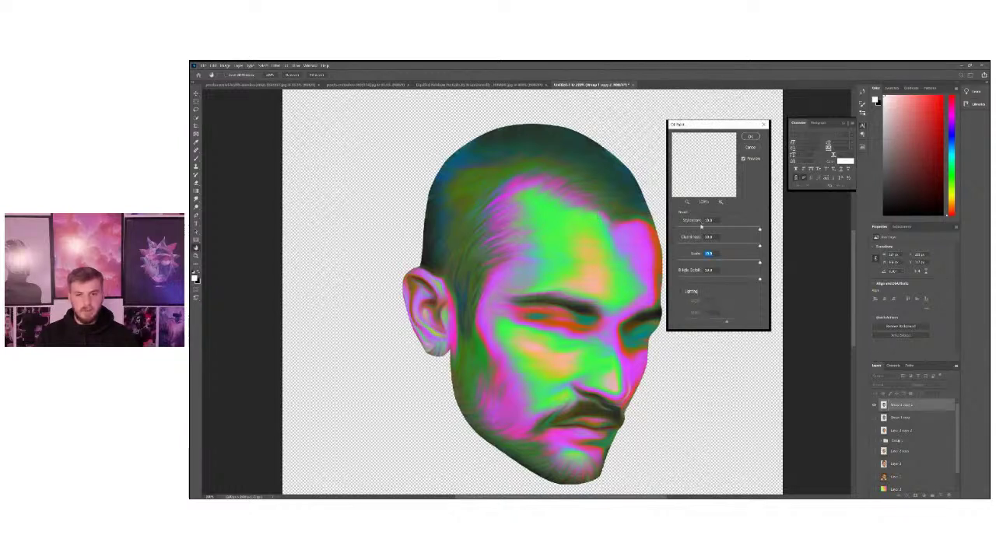
pyautogui.moveTo(723, 247); pyautogui.dragTo(695, 246)
pyautogui.moveTo(757, 253); pyautogui.dragTo(770, 254)
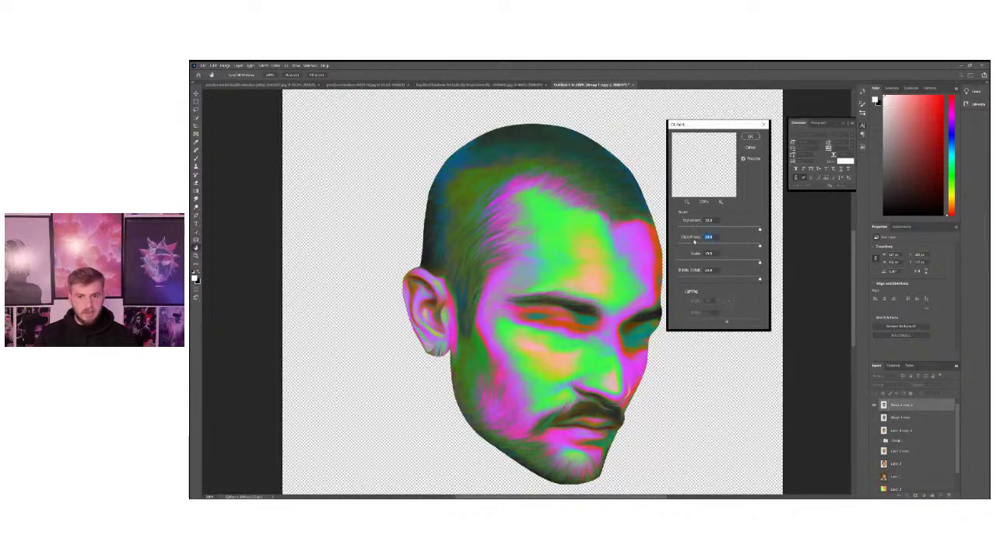
# Reduce Stylization strongly and Cleanliness to about 4, compare the head with and without the preview, and apply the Oil Paint filter
pyautogui.click(736, 230)
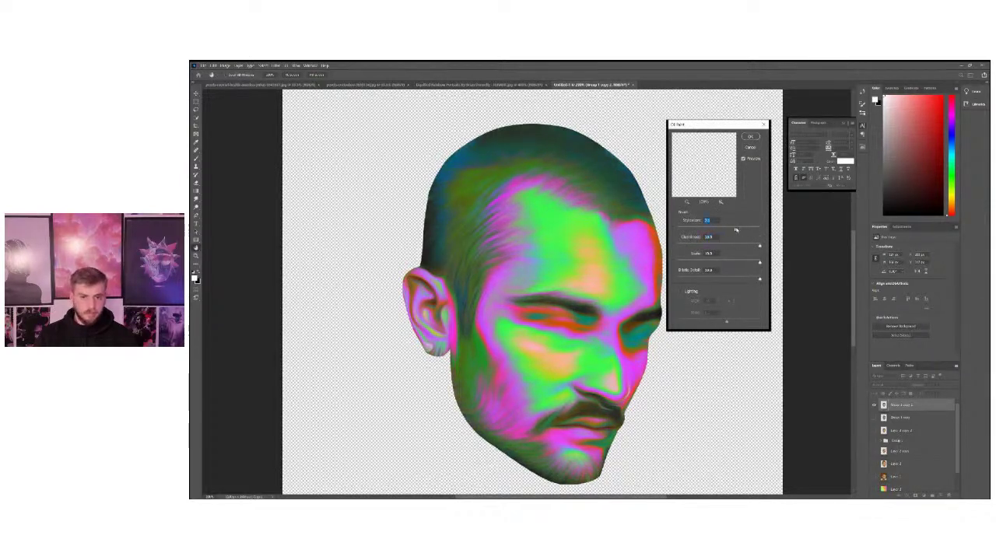
pyautogui.moveTo(736, 229); pyautogui.dragTo(694, 229)
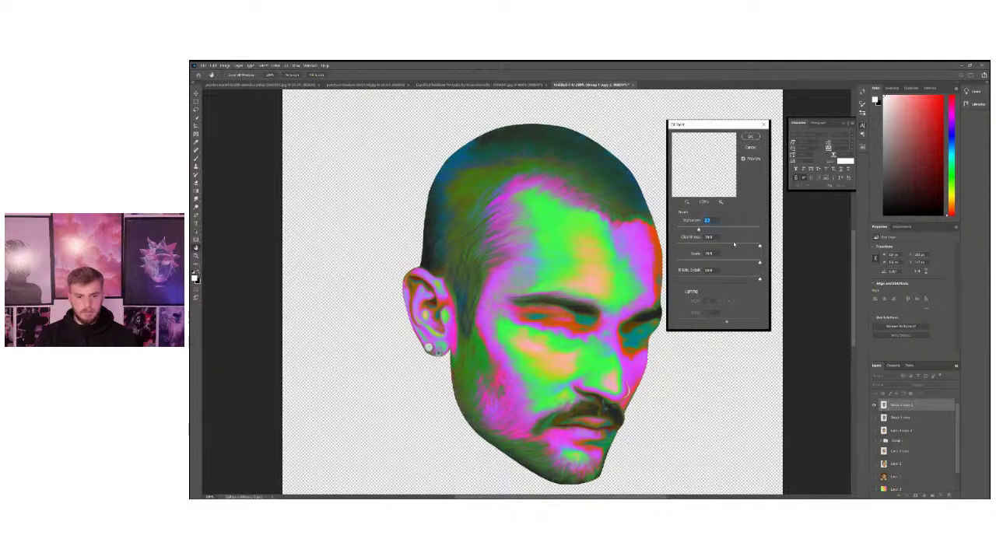
pyautogui.moveTo(732, 246); pyautogui.dragTo(711, 247)
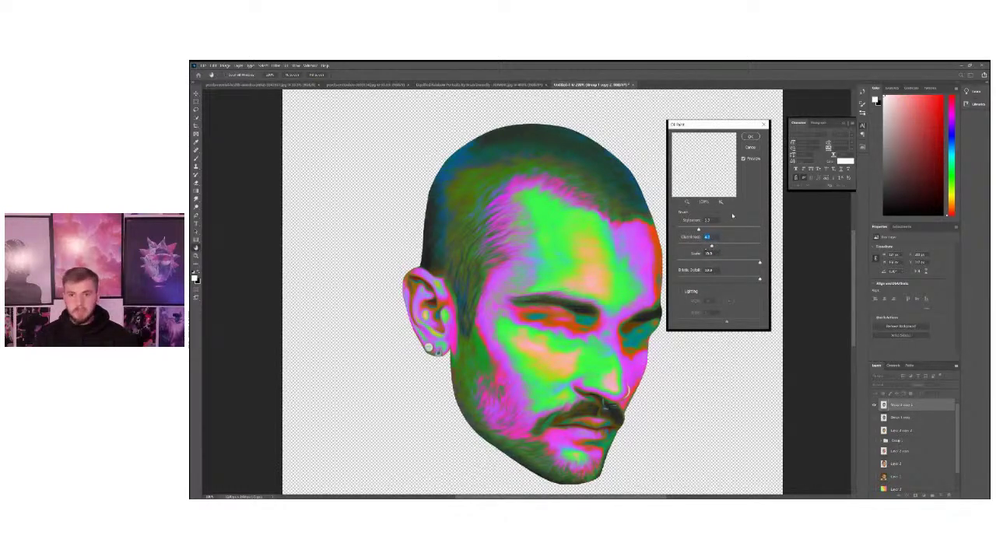
pyautogui.click(743, 160)
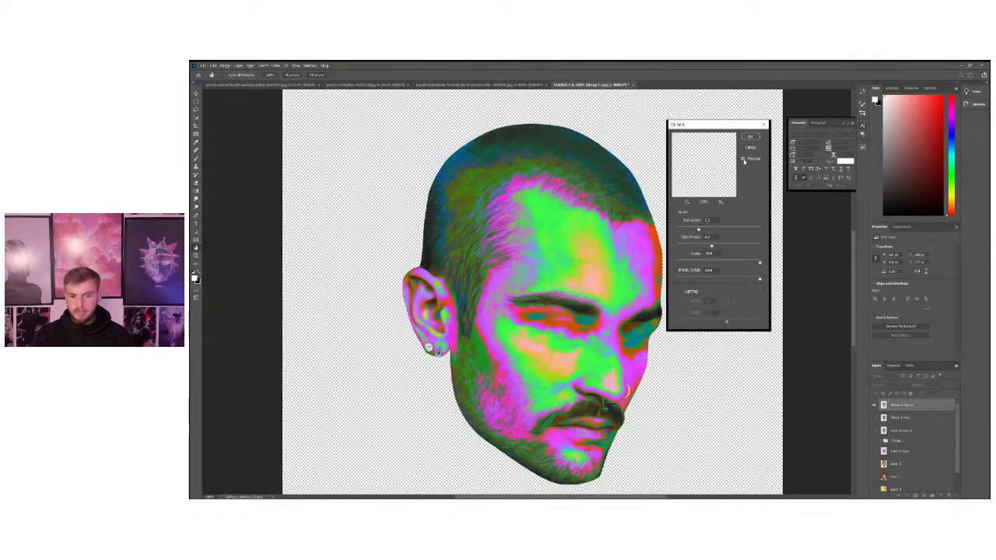
pyautogui.click(744, 160)
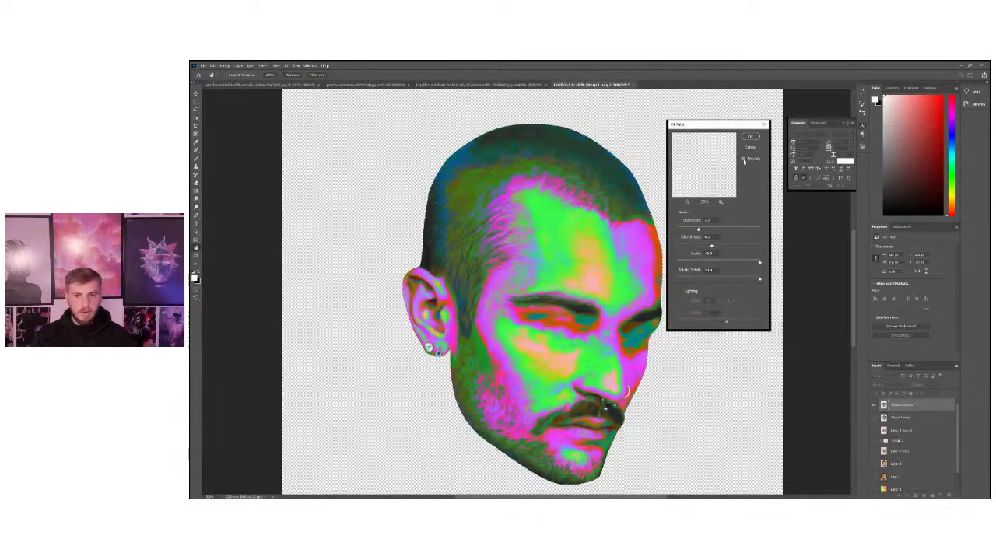
pyautogui.click(744, 161)
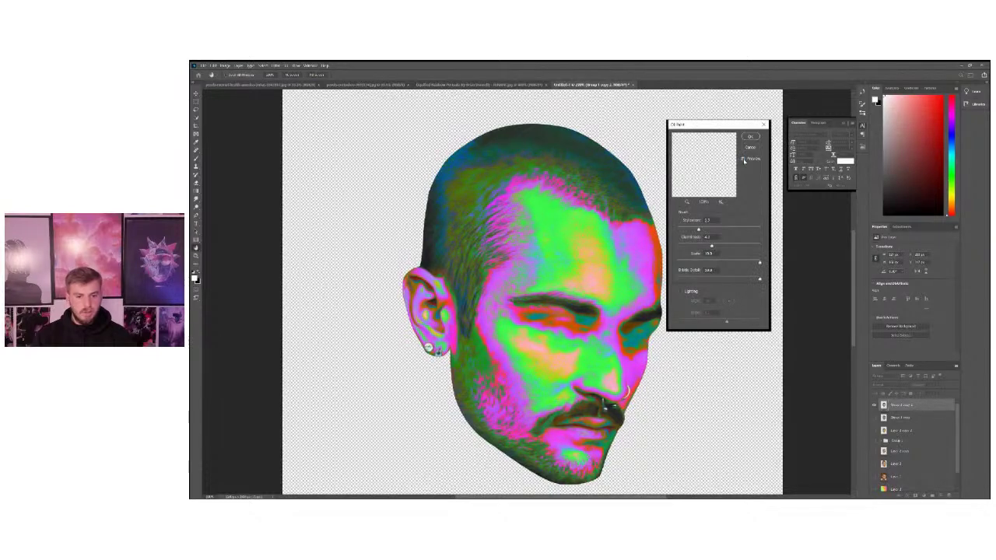
pyautogui.click(752, 137)
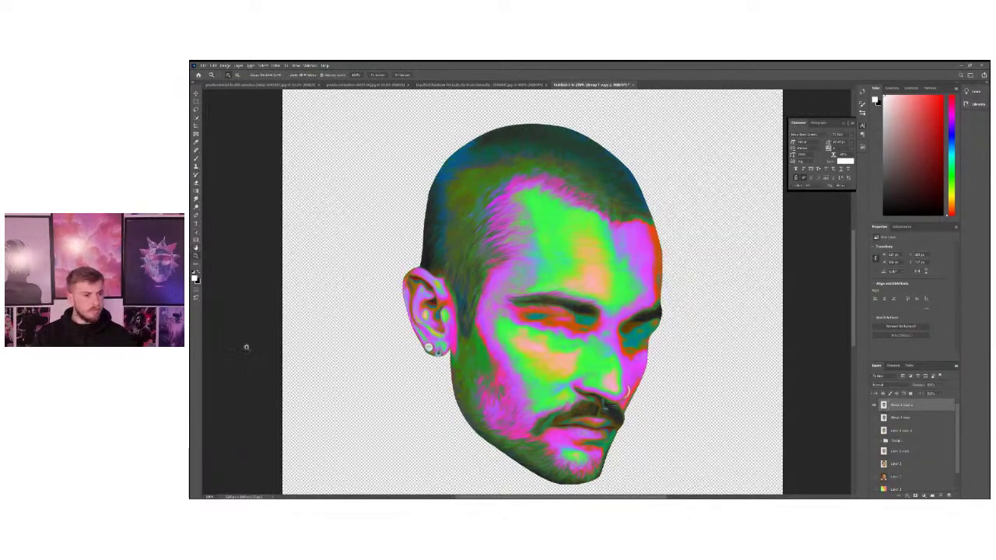
# Duplicate the oil-painted head layer, leaving only the top copy visible and selected
pyautogui.hotkey('ctrl', '-')
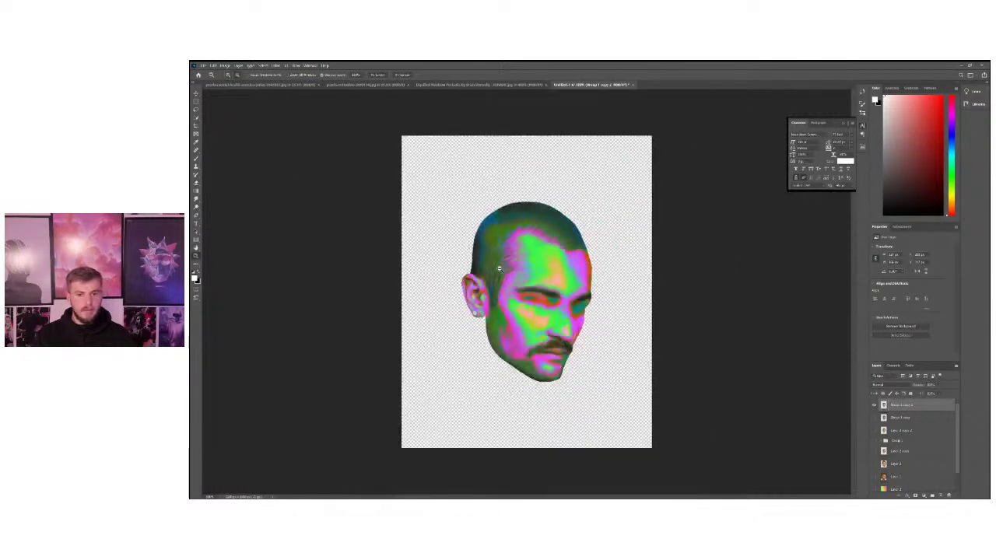
pyautogui.click(474, 362)
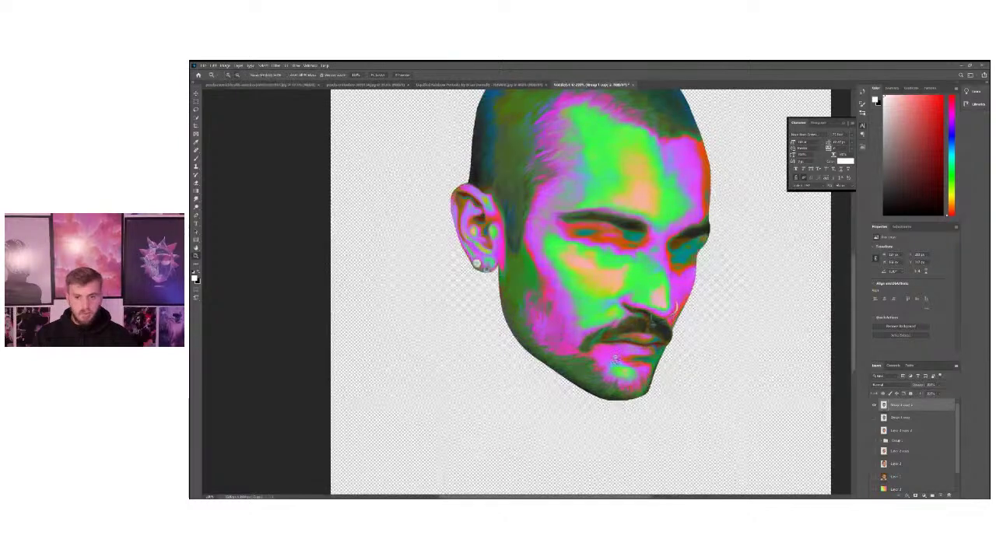
pyautogui.keyDown('alt'); pyautogui.click(604, 355); pyautogui.keyUp('alt')
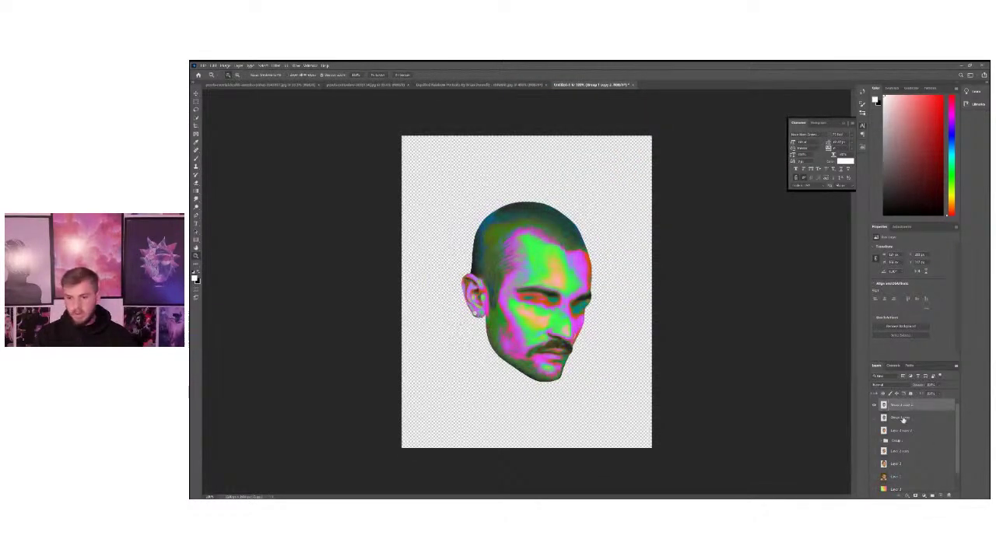
pyautogui.keyDown('alt'); pyautogui.moveTo(894, 407); pyautogui.dragTo(893, 400); pyautogui.keyUp('alt')
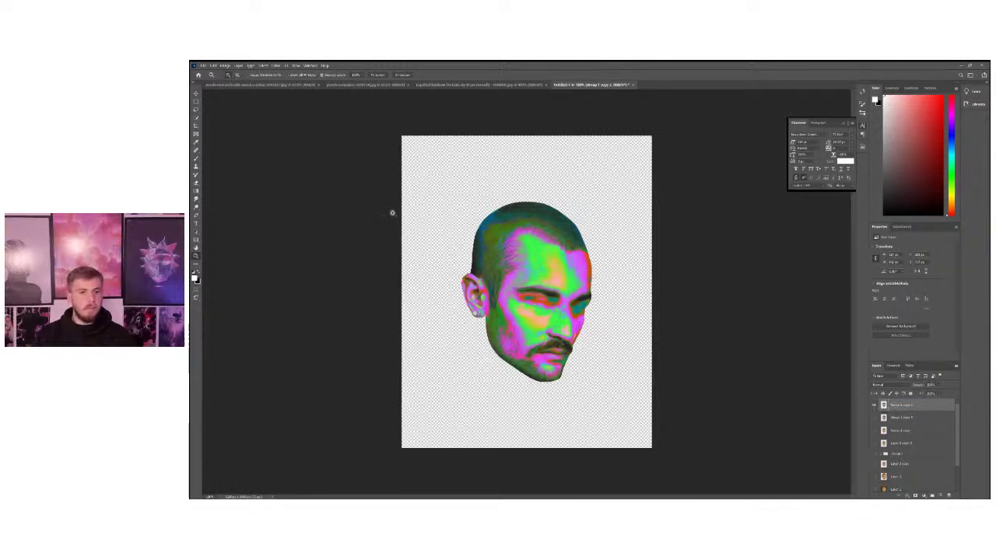
# Adjust the top oil-painted head with Hue/Saturation, shifting the hue slightly in the positive direction and reducing the saturation
pyautogui.hotkey('ctrl', 'u')
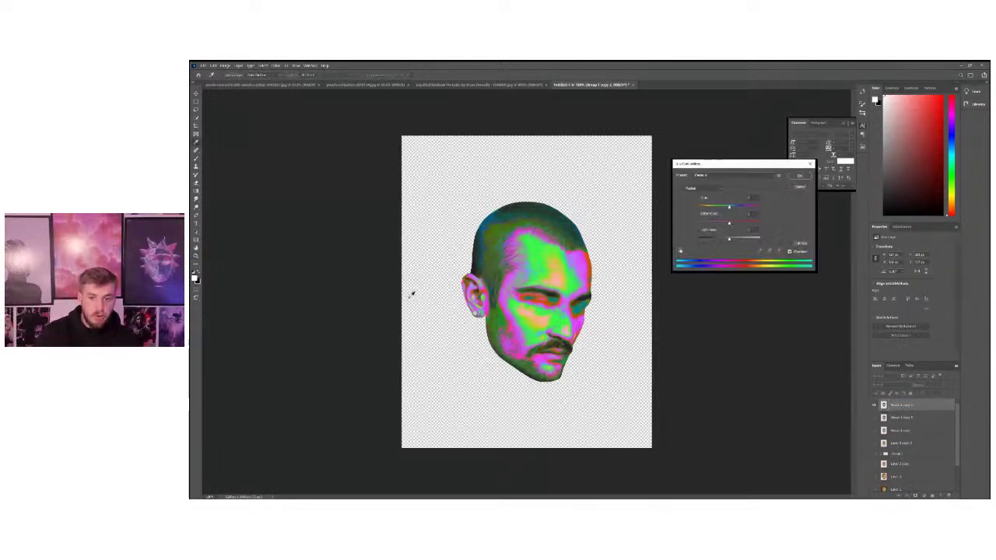
pyautogui.click(799, 187)
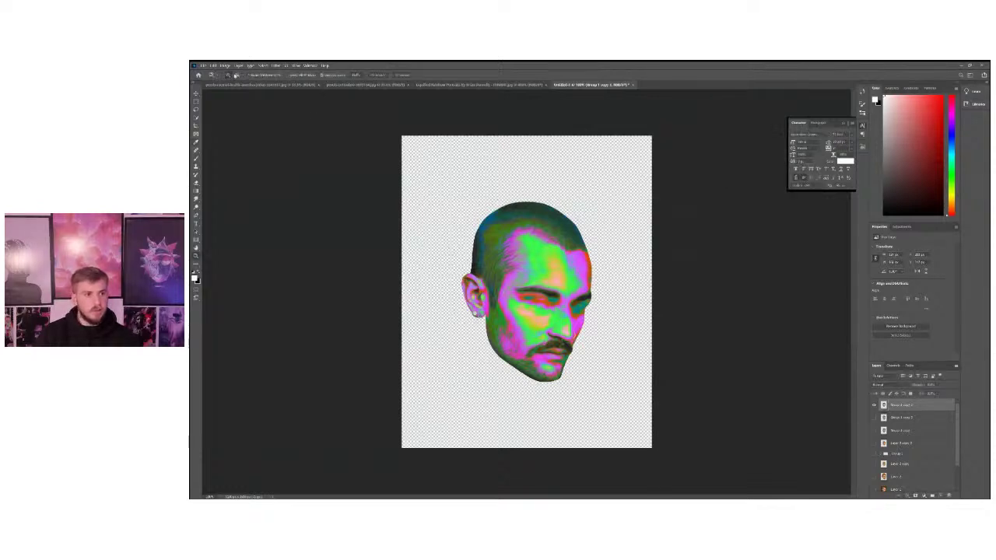
pyautogui.click(225, 65)
pyautogui.moveTo(233, 80)
pyautogui.click(319, 113)
pyautogui.click(224, 65)
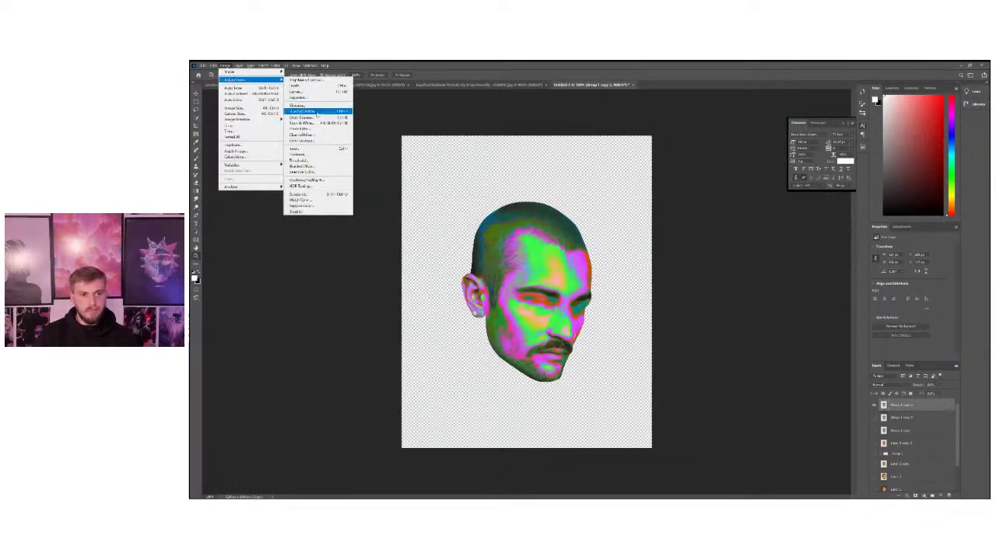
pyautogui.click(311, 111)
pyautogui.moveTo(729, 206)
pyautogui.mouseDown()
pyautogui.moveTo(748, 209)
pyautogui.moveTo(687, 209)
pyautogui.moveTo(732, 209)
pyautogui.moveTo(739, 223)
pyautogui.moveTo(722, 223)
pyautogui.mouseUp()
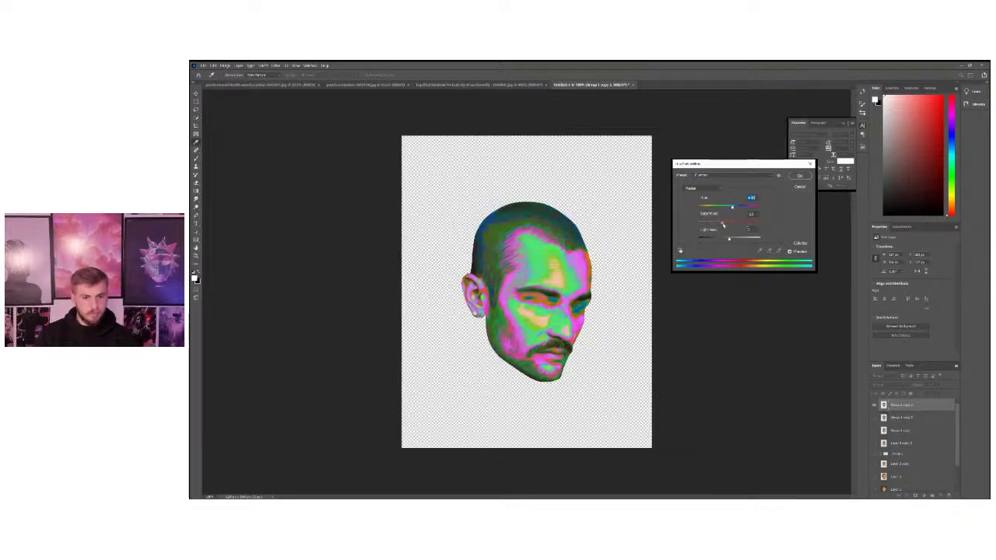
# Apply the Hue/Saturation adjustment to the head layer
pyautogui.click(797, 189)
pyautogui.click(799, 177)
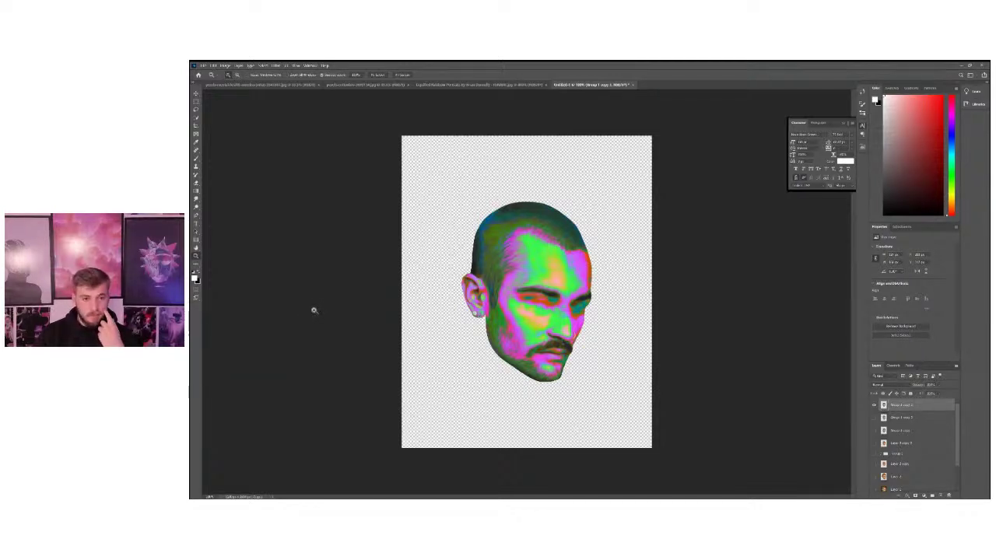
# Open the Liquify filter for the head layer
pyautogui.click(275, 66)
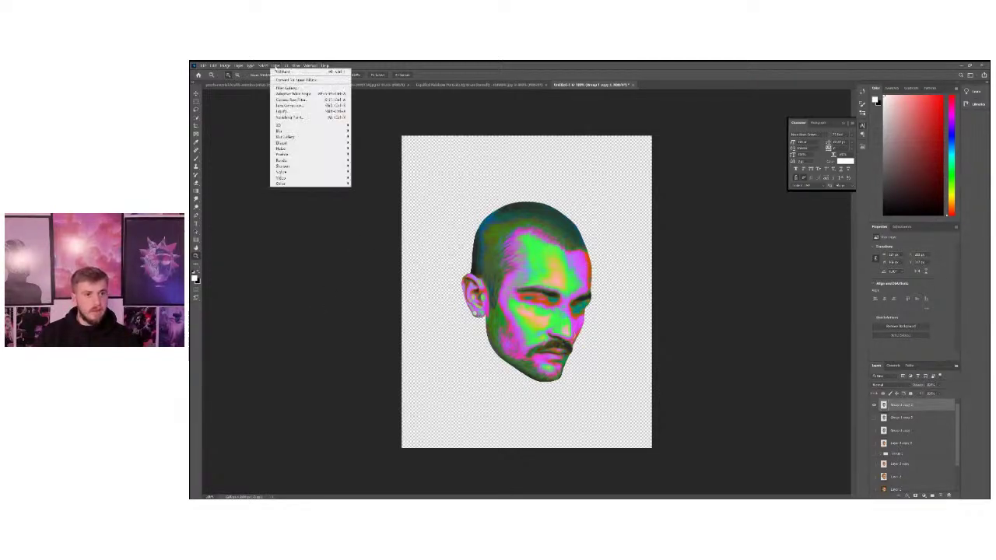
pyautogui.click(274, 66)
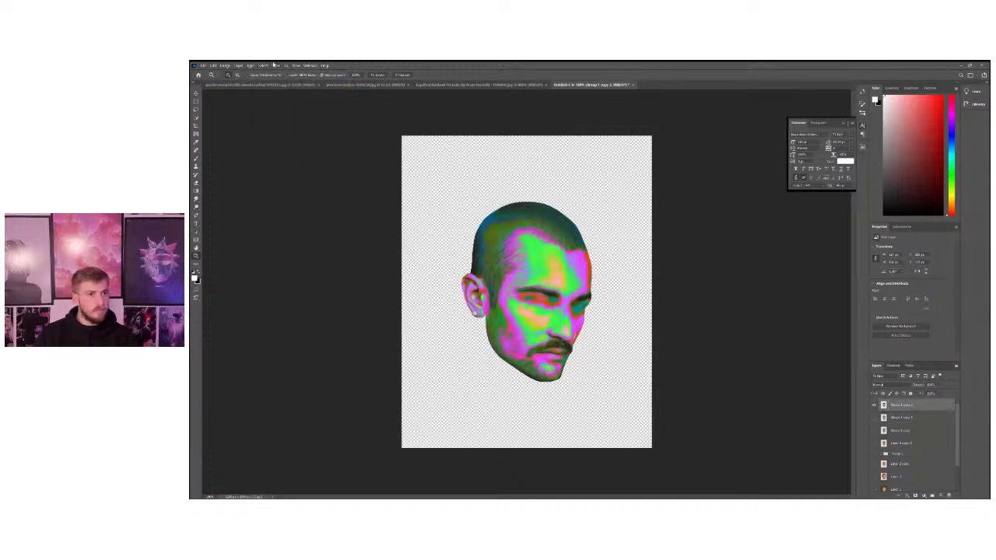
pyautogui.click(274, 66)
pyautogui.click(276, 66)
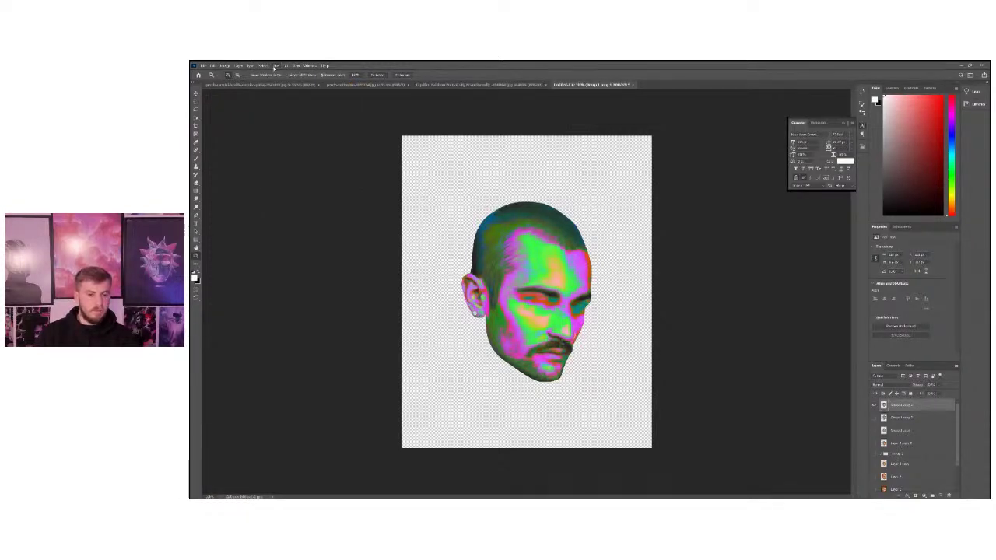
pyautogui.click(275, 65)
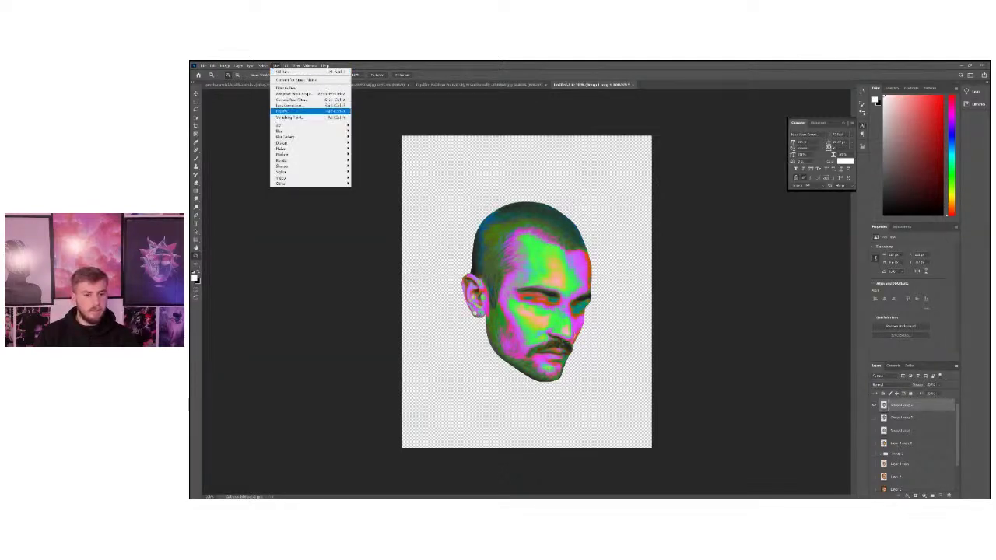
pyautogui.click(282, 111)
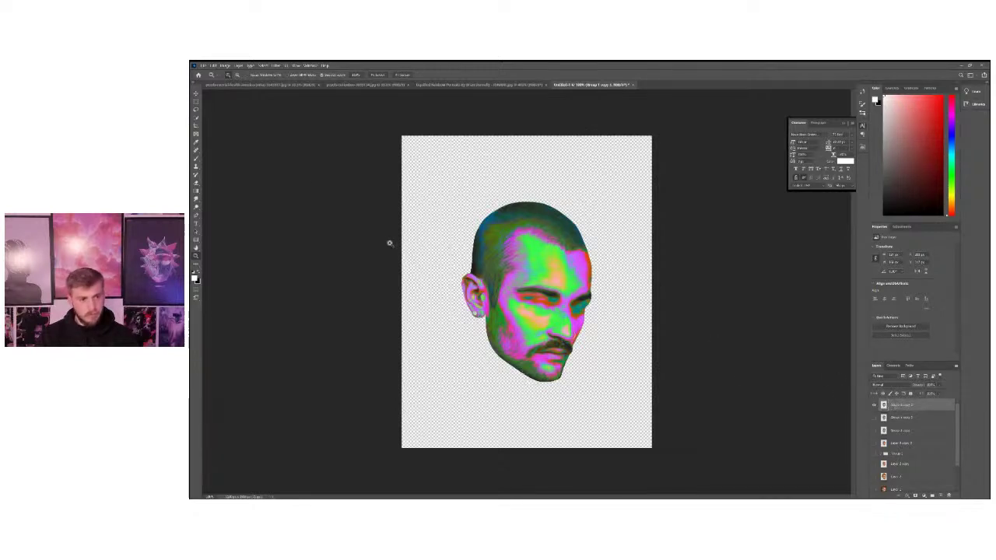
# Start a Color Range selection by sampling the magenta tones on the far side of the forehead and cheek, and raise the Fuzziness
pyautogui.click(265, 65)
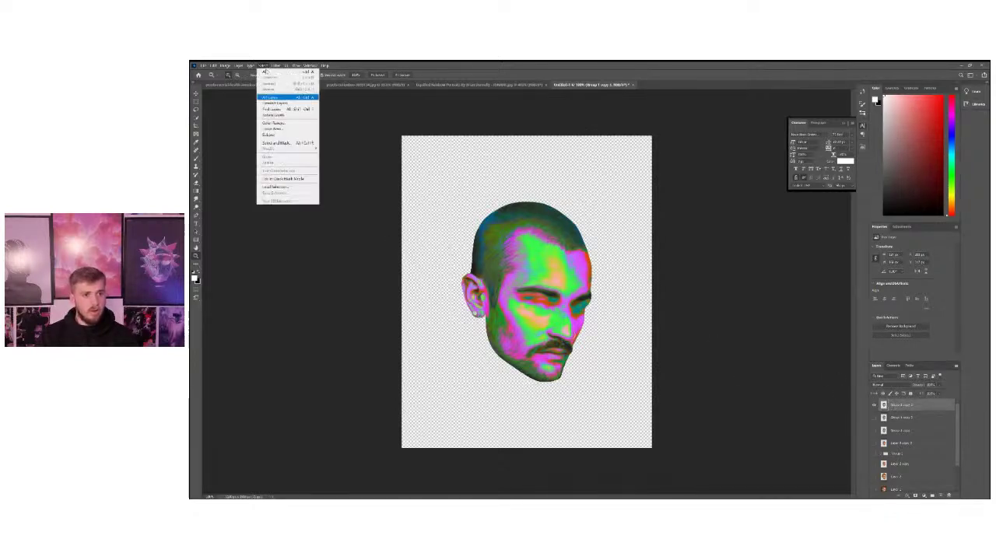
pyautogui.click(280, 124)
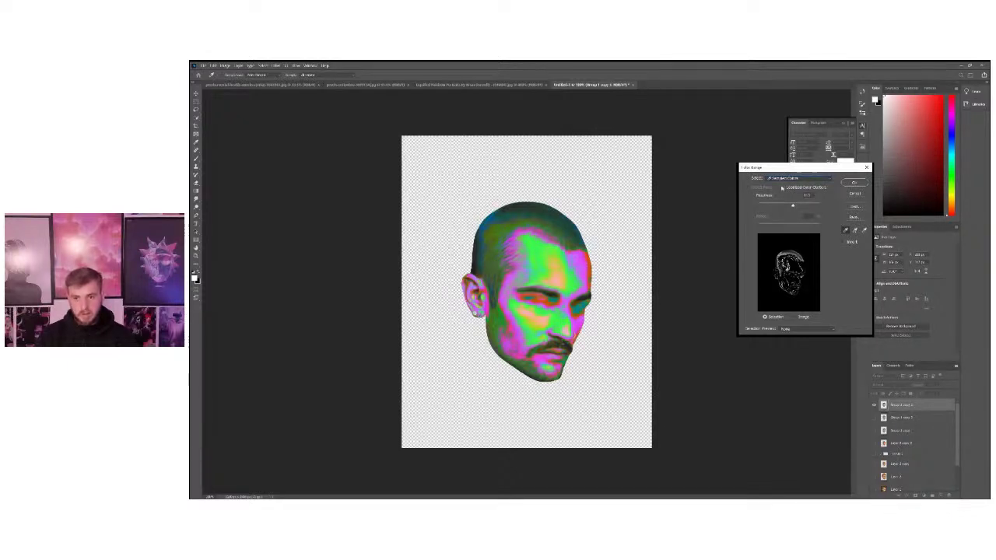
pyautogui.click(584, 260)
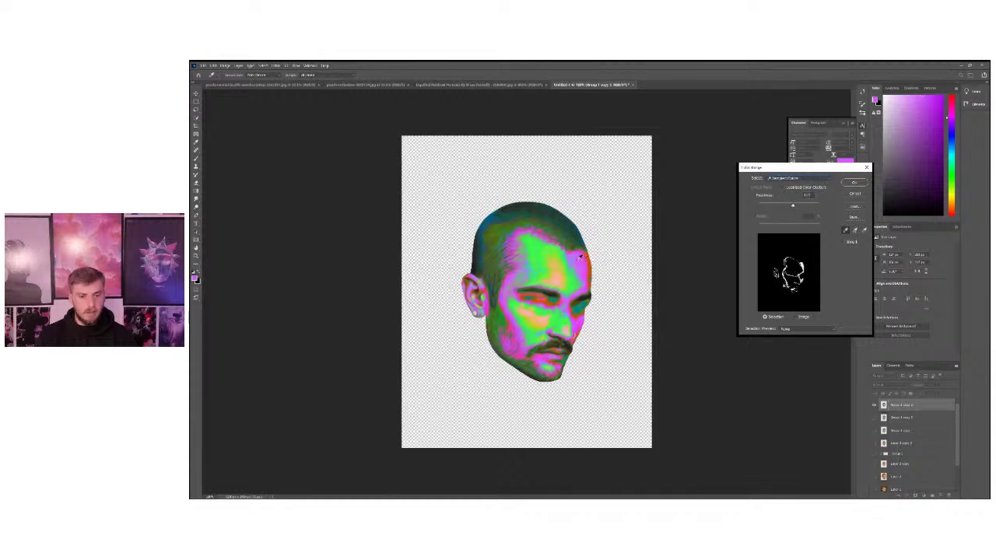
pyautogui.moveTo(798, 204); pyautogui.dragTo(785, 206)
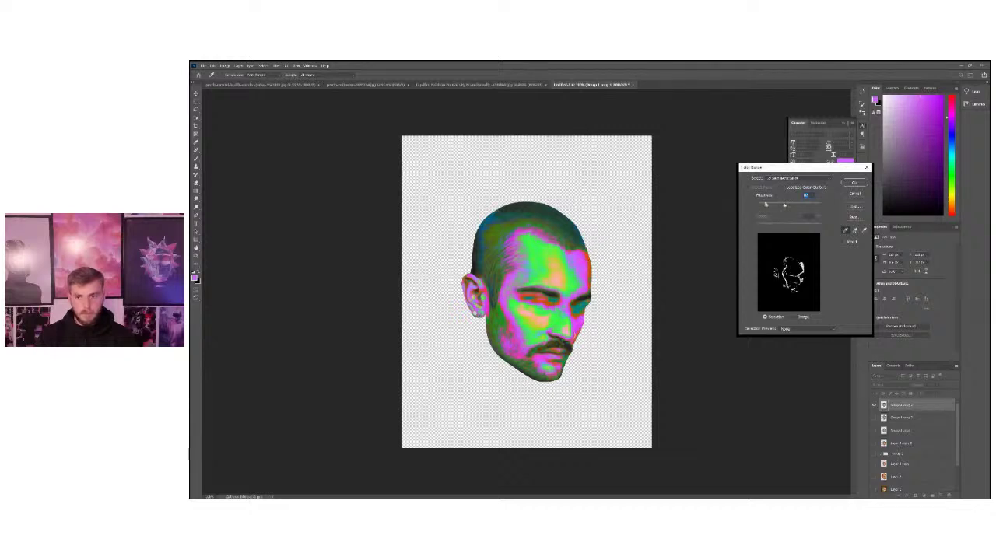
pyautogui.moveTo(785, 205)
pyautogui.mouseDown()
pyautogui.moveTo(775, 206)
pyautogui.moveTo(802, 207)
pyautogui.mouseUp()
pyautogui.click(583, 321)
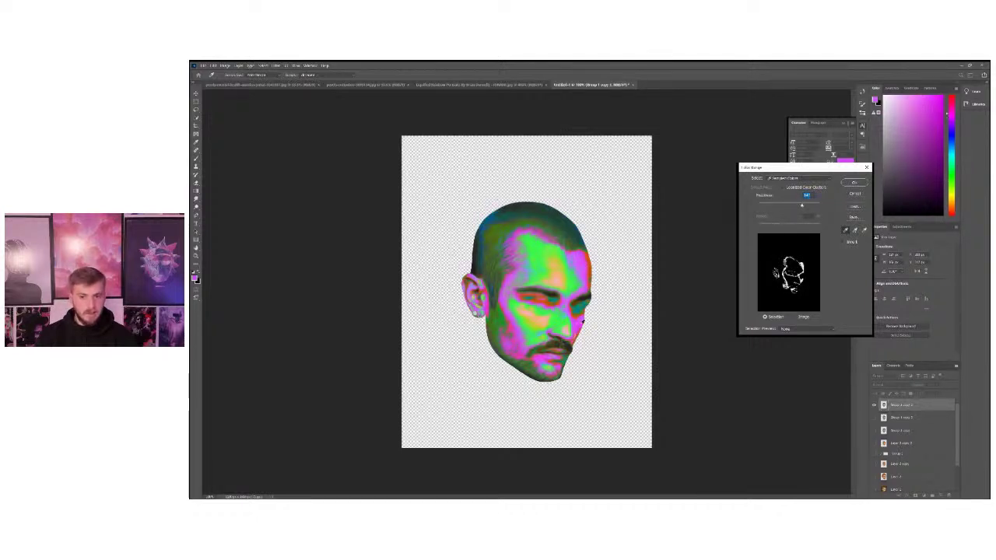
# Try Color Range samples from the green cheek area, the hairline and the near cheek with a lower Fuzziness
pyautogui.click(514, 301)
pyautogui.click(509, 305)
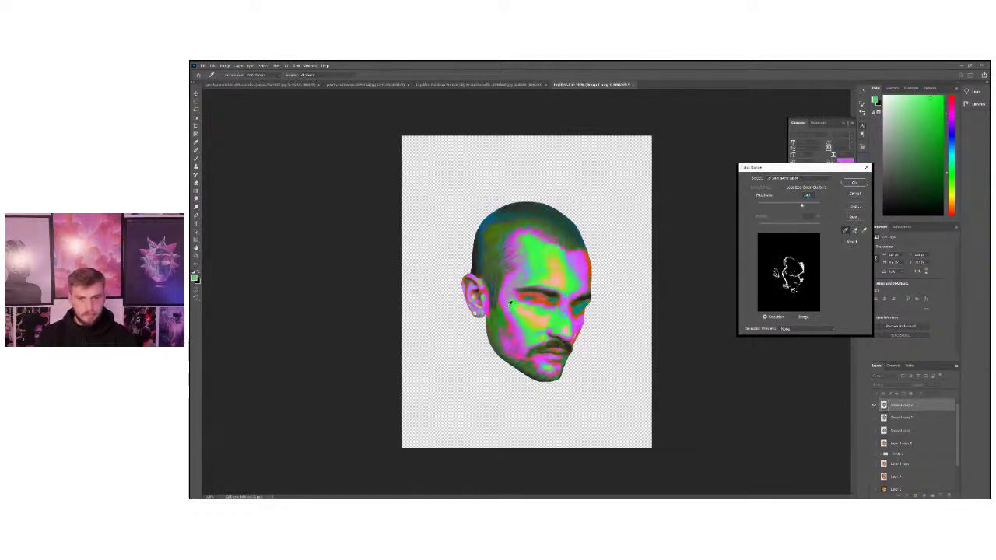
pyautogui.click(512, 227)
pyautogui.moveTo(801, 206)
pyautogui.mouseDown()
pyautogui.moveTo(773, 205)
pyautogui.moveTo(784, 205)
pyautogui.mouseUp()
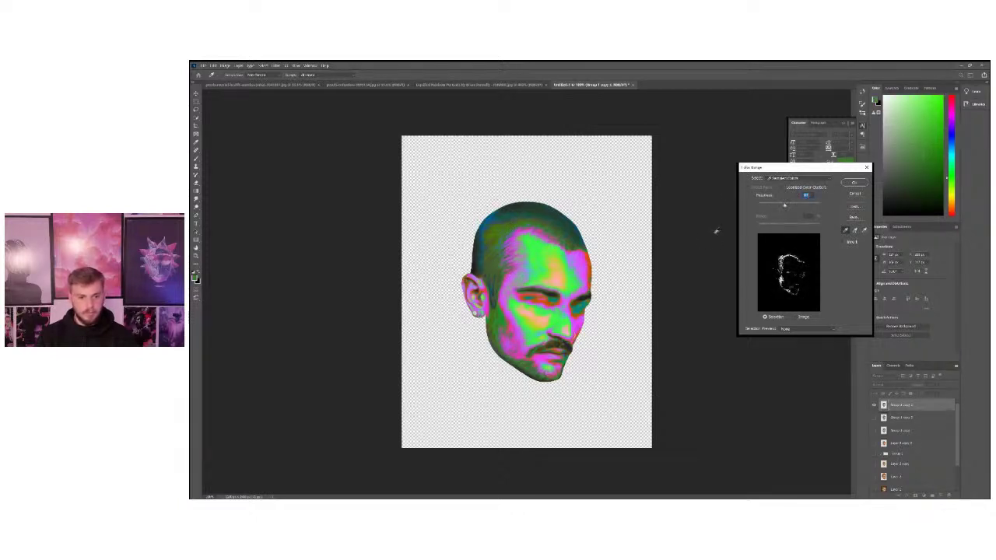
pyautogui.click(513, 329)
pyautogui.click(515, 328)
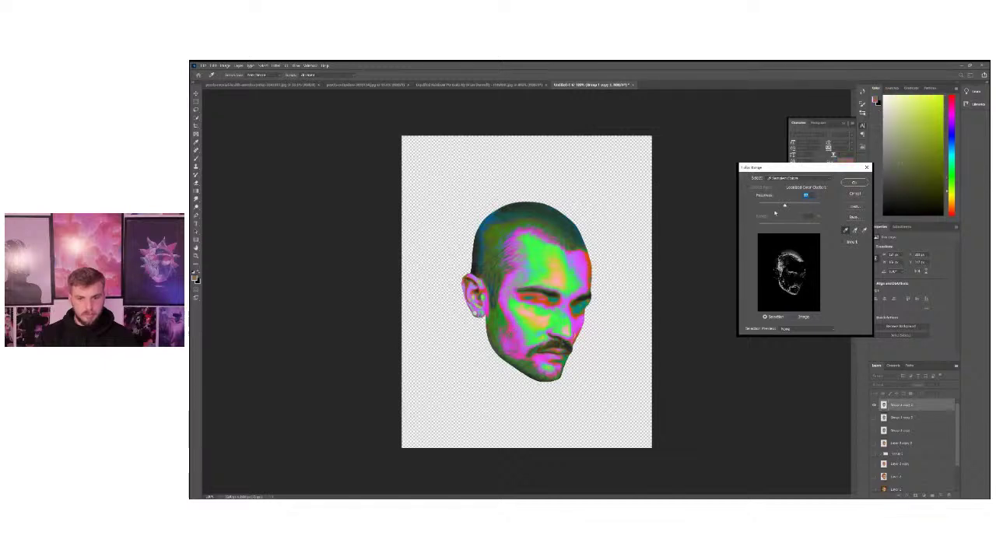
# Resample the purple on the near cheek, raise the Fuzziness and apply the Color Range selection
pyautogui.click(525, 334)
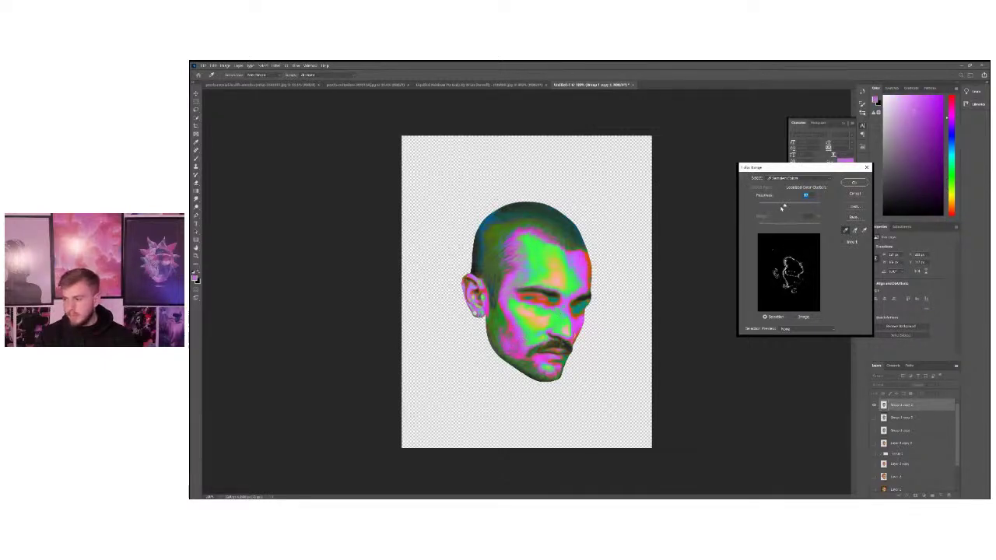
pyautogui.moveTo(783, 205); pyautogui.dragTo(798, 207)
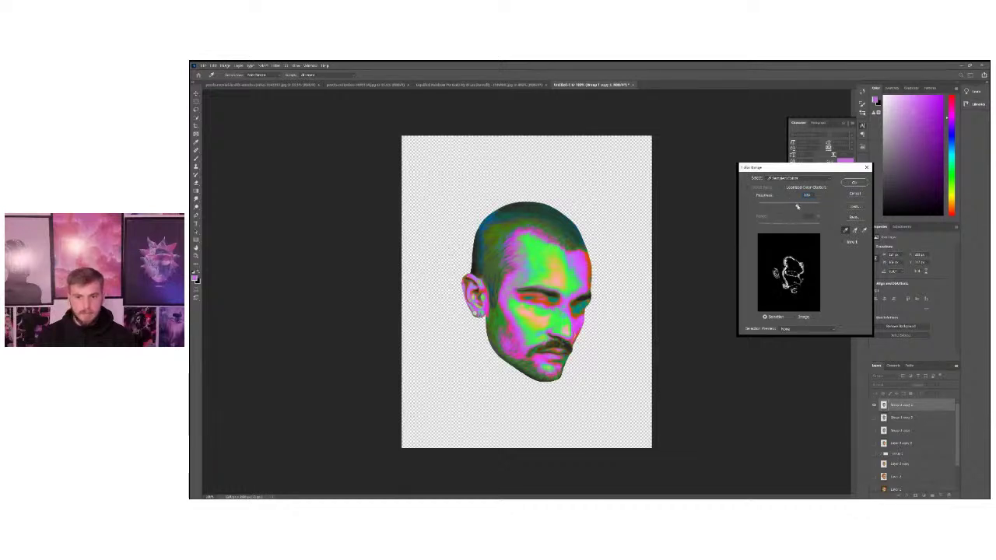
pyautogui.click(853, 184)
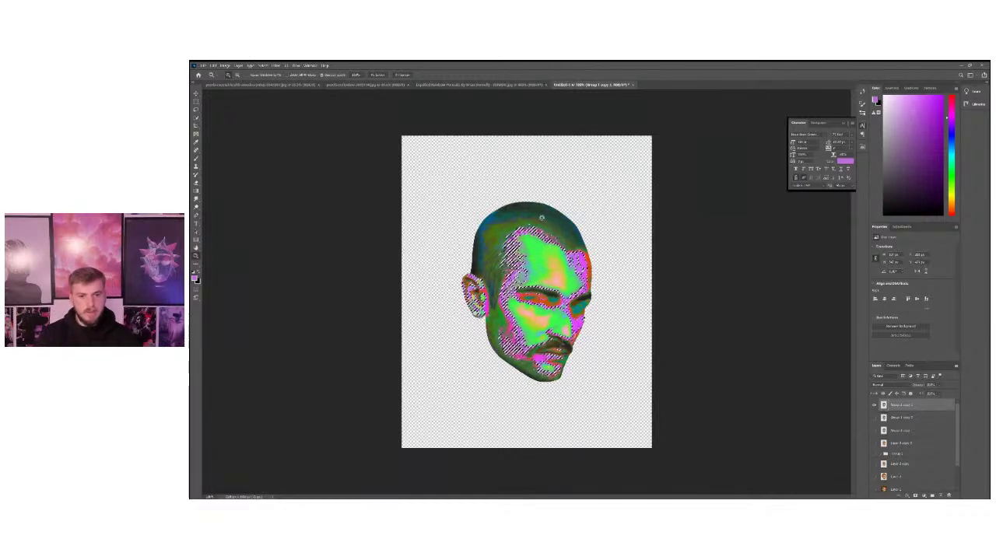
# Create a new layer above the head and fill the selected areas with an upward linear rainbow gradient
pyautogui.hotkey('ctrl', 'j')
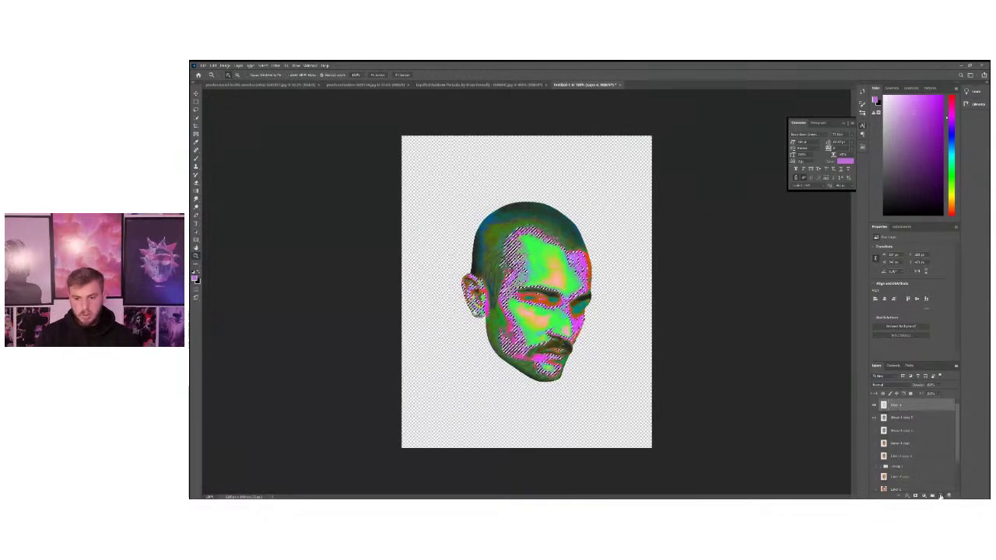
pyautogui.click(196, 191)
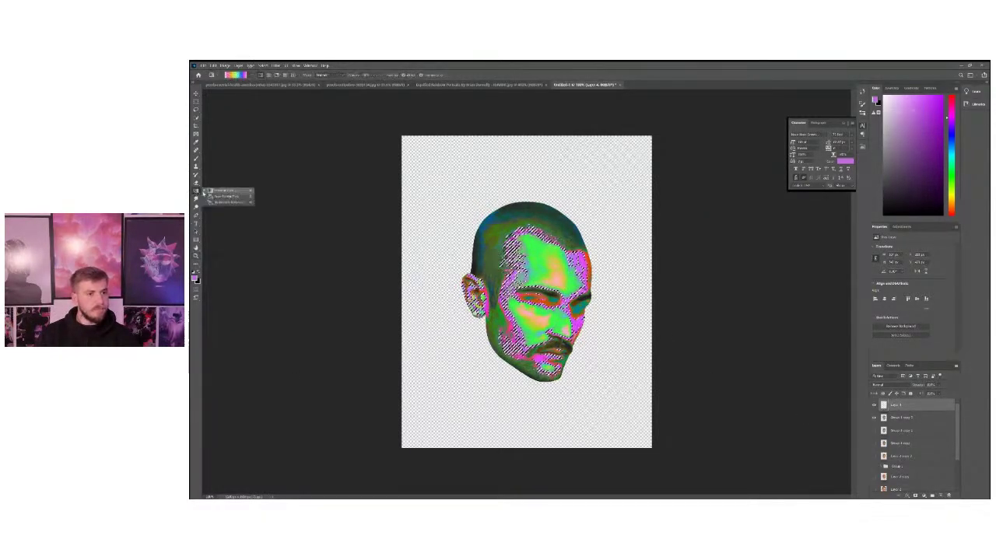
pyautogui.click(226, 190)
pyautogui.click(249, 75)
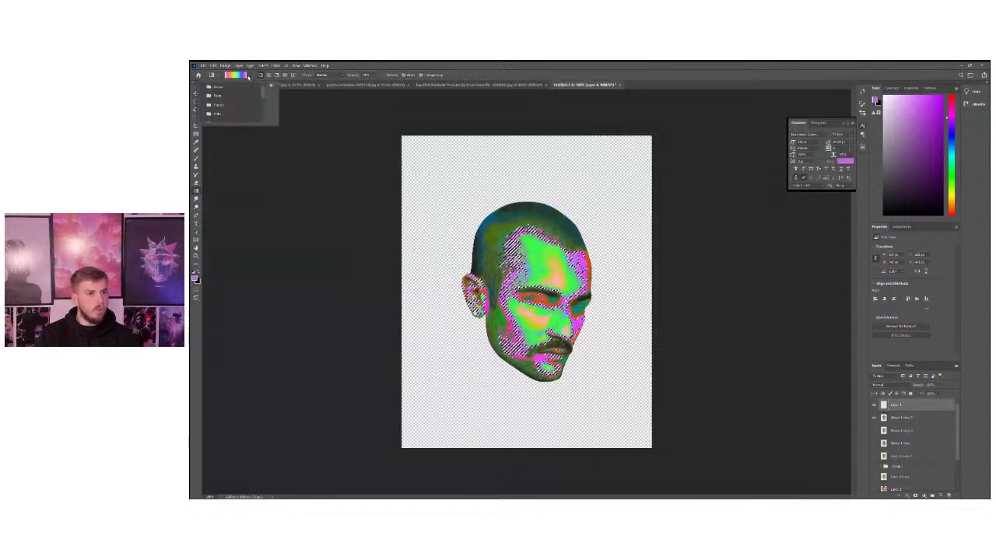
pyautogui.moveTo(262, 94); pyautogui.dragTo(271, 105)
pyautogui.scroll(-5, 265, 109)
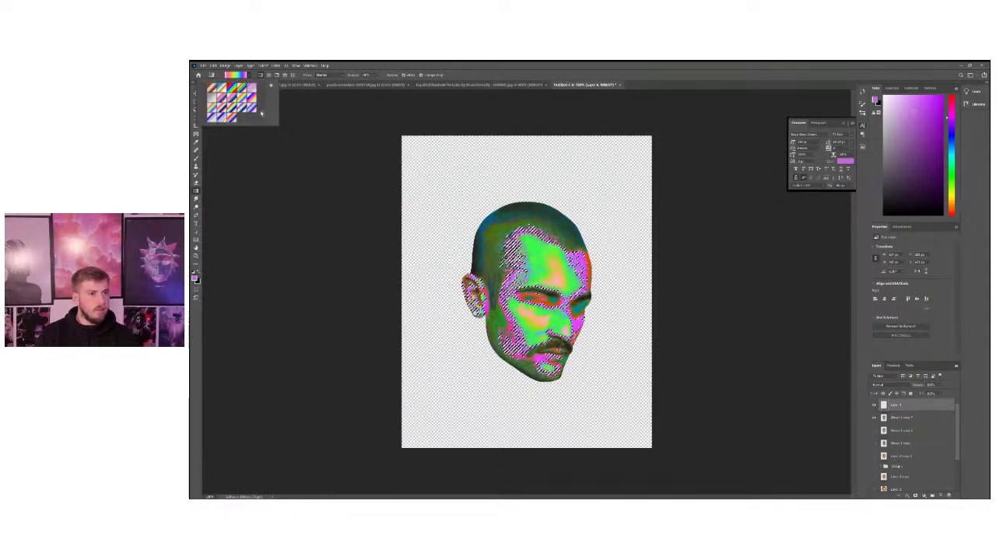
pyautogui.scroll(-2, 263, 114)
pyautogui.moveTo(528, 413); pyautogui.dragTo(510, 212)
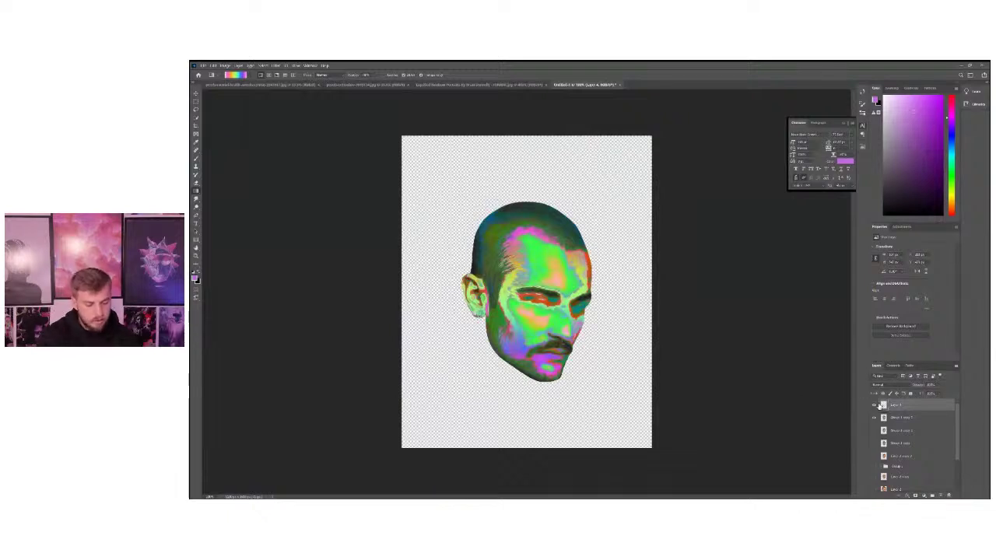
# Adjust the gradient layer with Hue/Saturation, setting Saturation to +100 and shifting the Hue to a negative value
pyautogui.hotkey('ctrl', 'u')
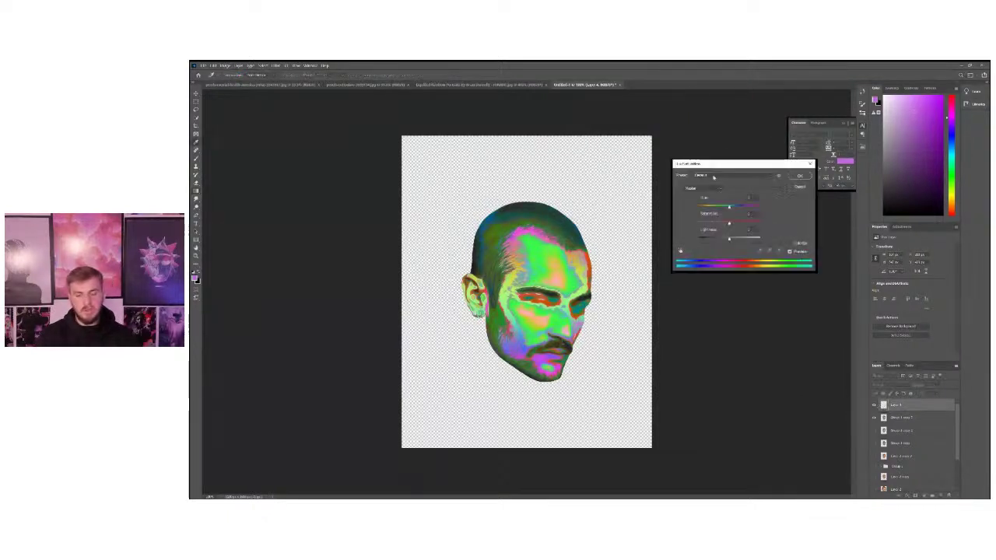
pyautogui.moveTo(705, 165); pyautogui.dragTo(692, 167)
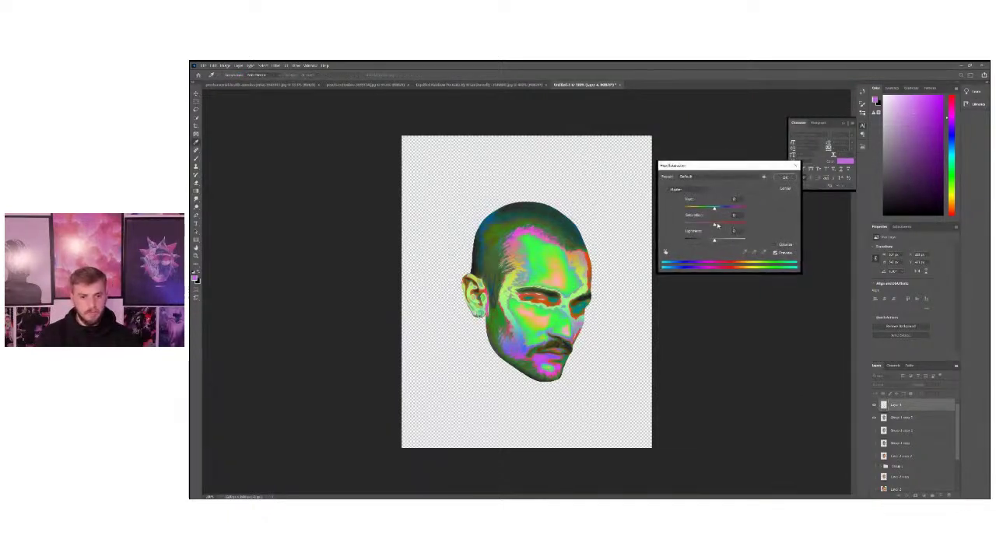
pyautogui.moveTo(716, 225); pyautogui.dragTo(697, 216)
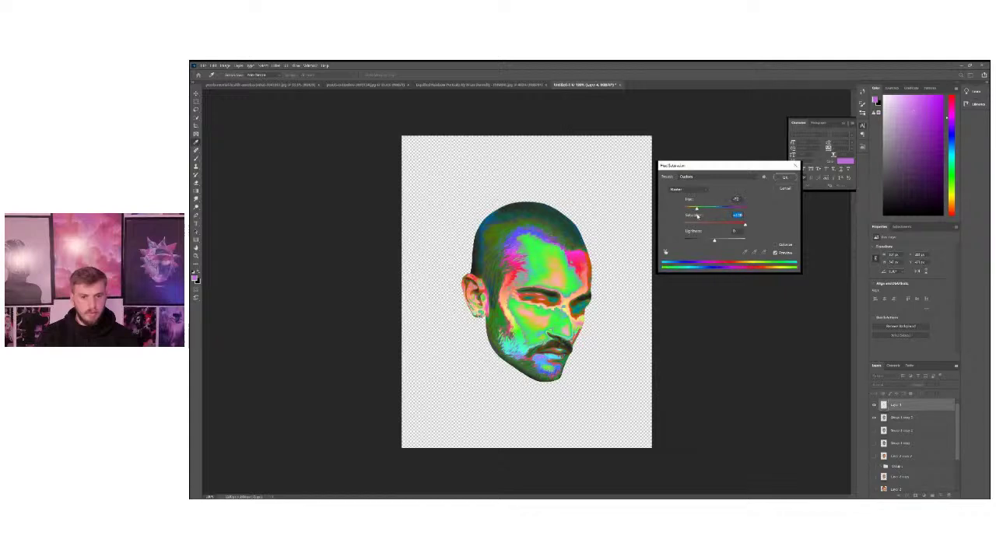
pyautogui.click(784, 177)
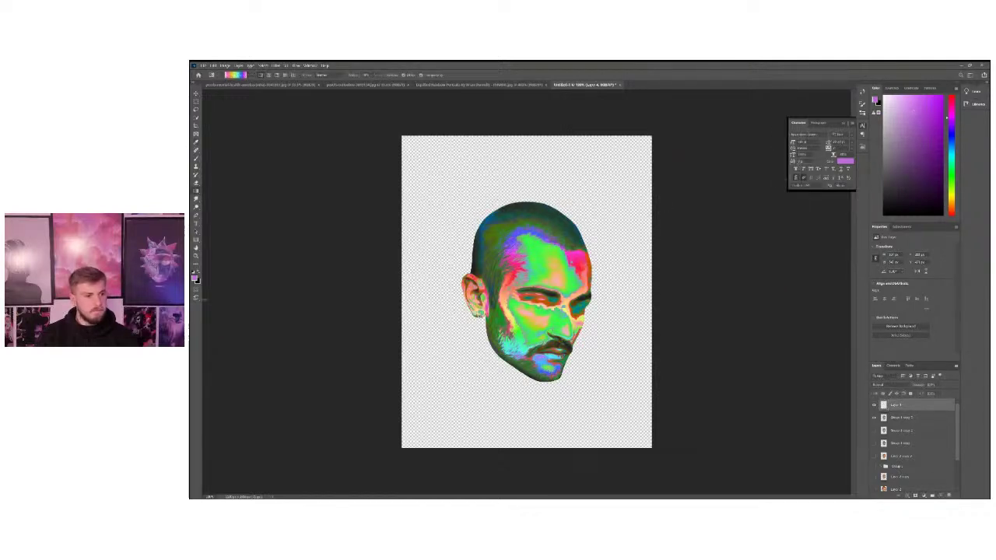
# Compare the head with and without the gradient layer by toggling its visibility, and look through the layer stack
pyautogui.click(196, 256)
pyautogui.keyDown('alt'); pyautogui.click(446, 249); pyautogui.keyUp('alt')
pyautogui.keyDown('alt'); pyautogui.click(445, 249); pyautogui.keyUp('alt')
pyautogui.click(724, 387)
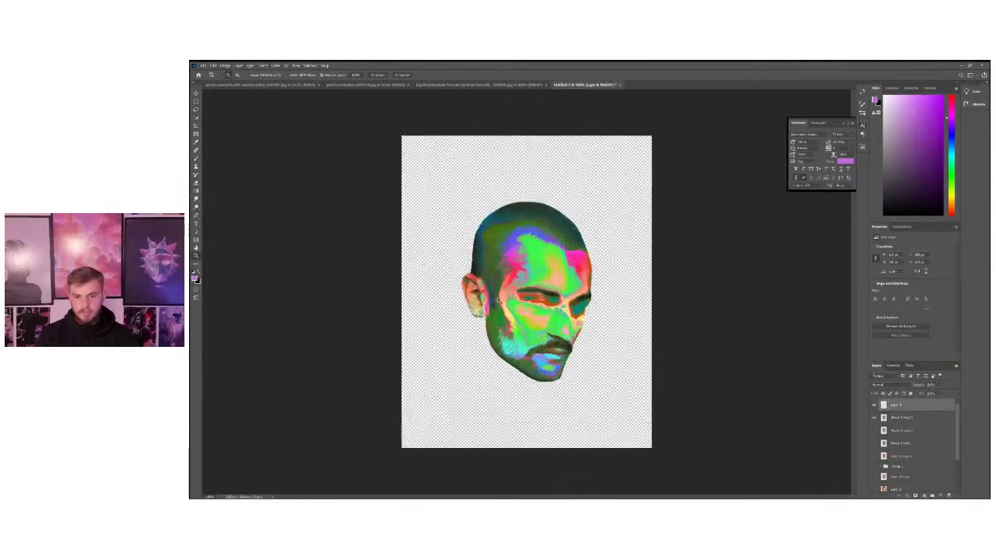
pyautogui.click(875, 406)
pyautogui.click(875, 406)
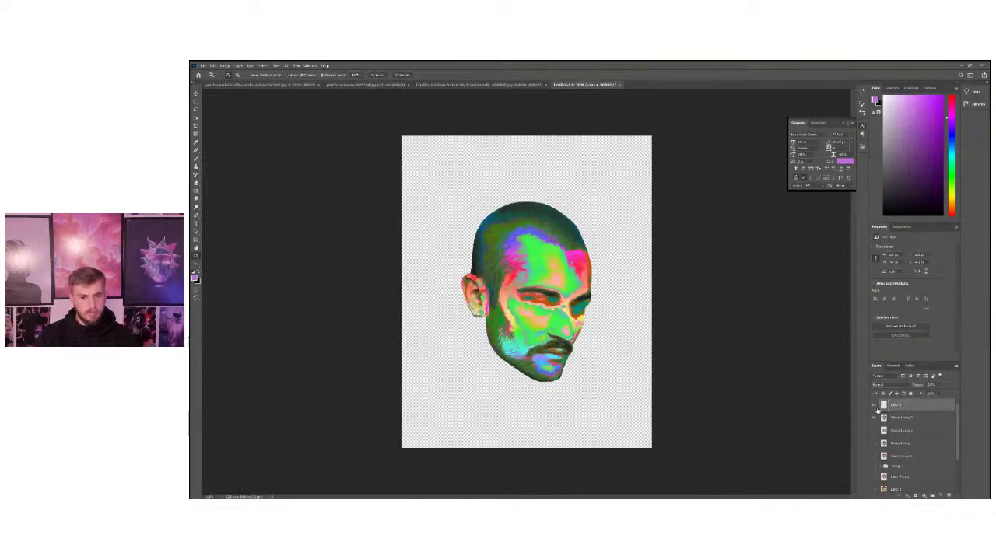
pyautogui.click(875, 407)
pyautogui.click(874, 406)
pyautogui.click(874, 406)
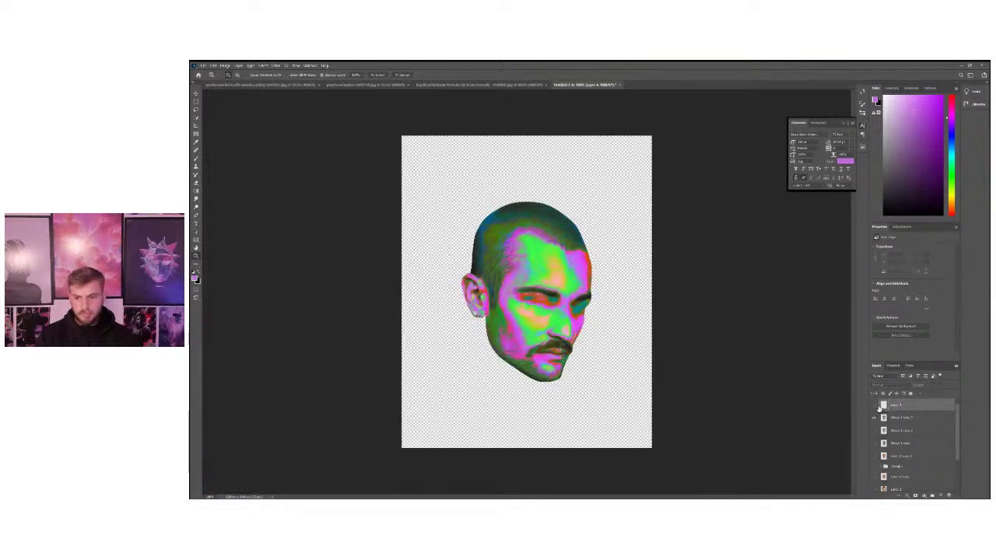
pyautogui.doubleClick(884, 406)
pyautogui.click(890, 190)
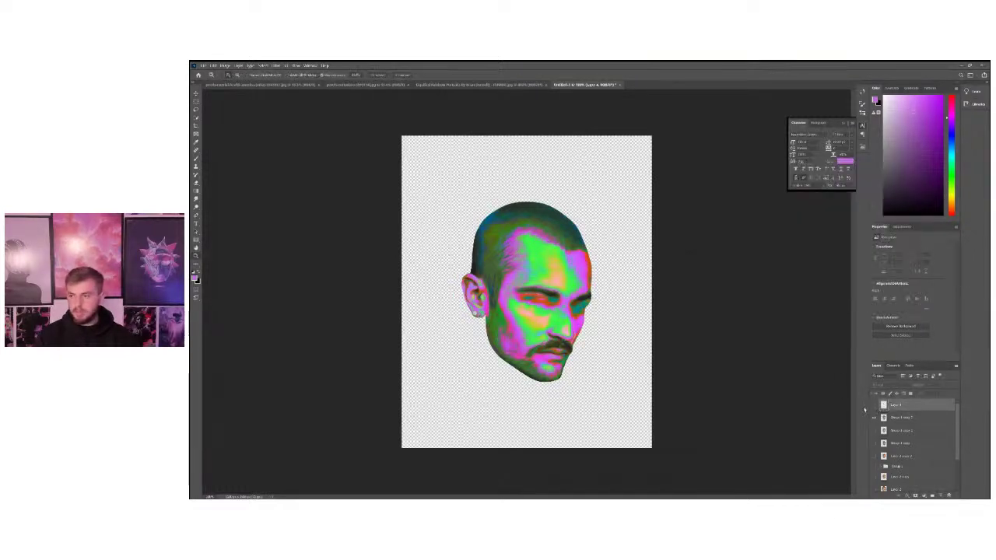
pyautogui.click(874, 406)
pyautogui.click(873, 404)
pyautogui.click(873, 404)
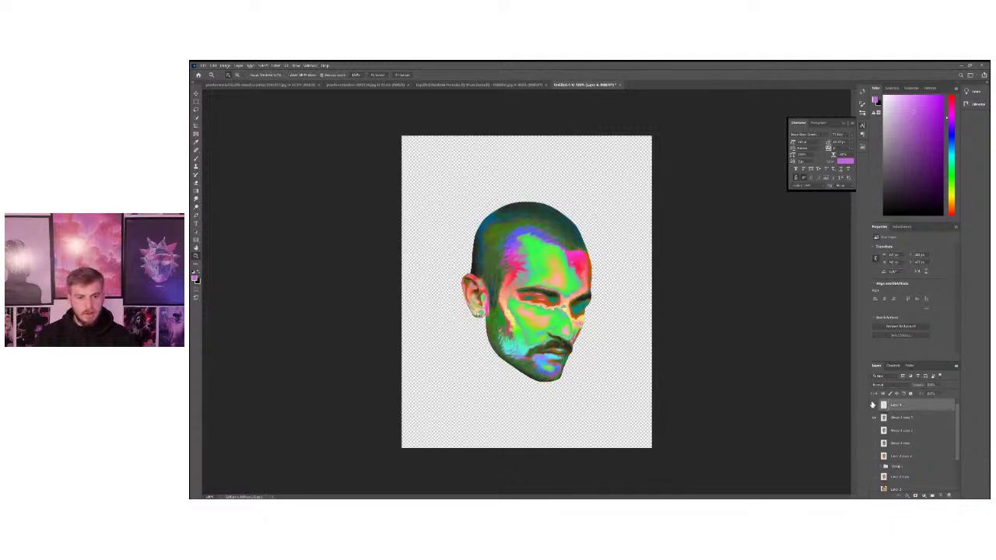
pyautogui.click(873, 404)
pyautogui.click(873, 404)
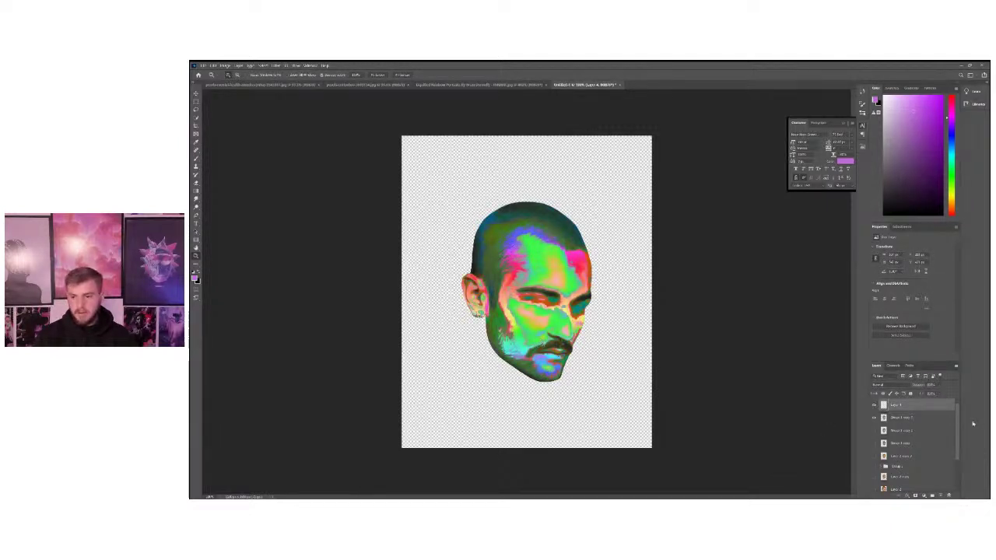
pyautogui.scroll(-1, 960, 433)
pyautogui.scroll(-3, 959, 433)
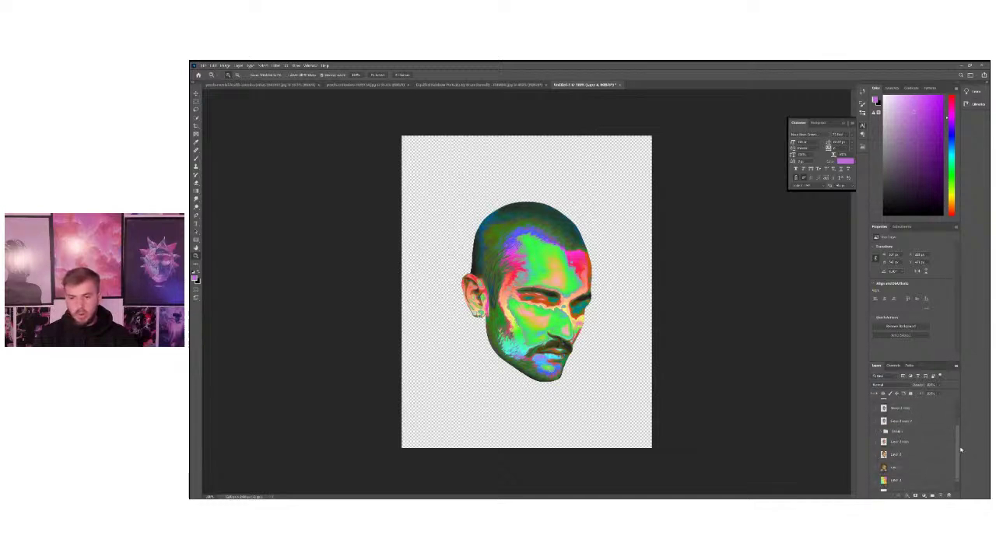
pyautogui.scroll(4, 962, 467)
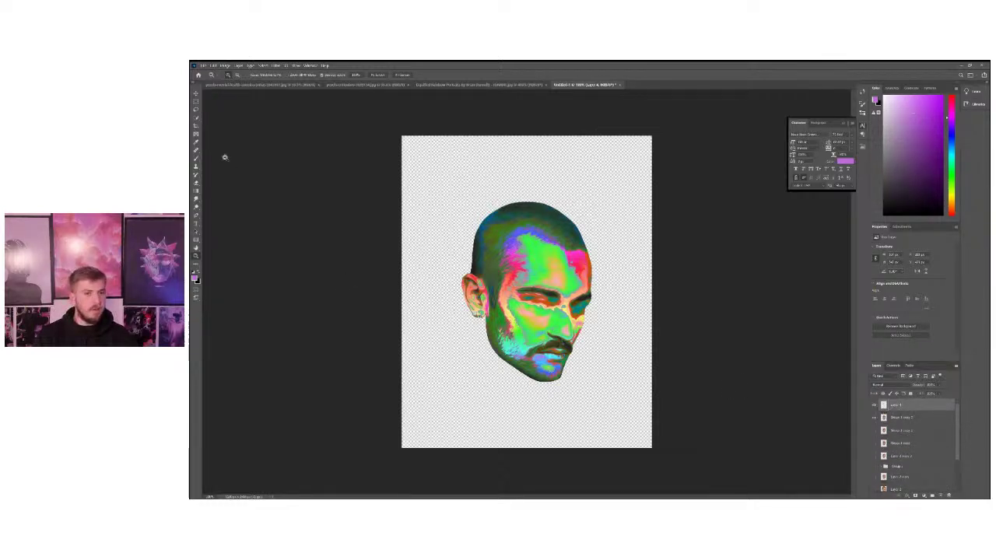
# Start saving the artwork to the computer and create a new folder named "live" inside YEAR 4 as the destination
pyautogui.click(201, 66)
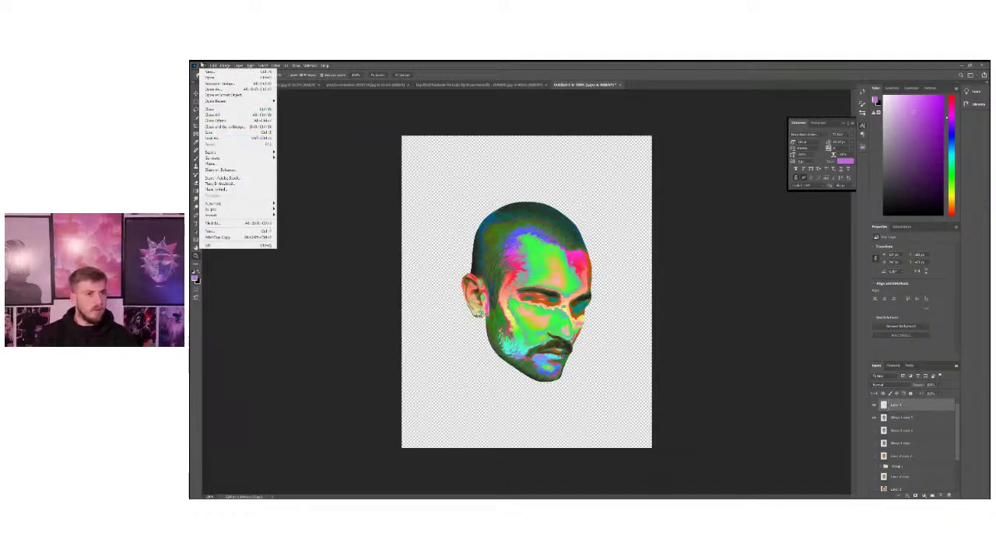
pyautogui.click(212, 137)
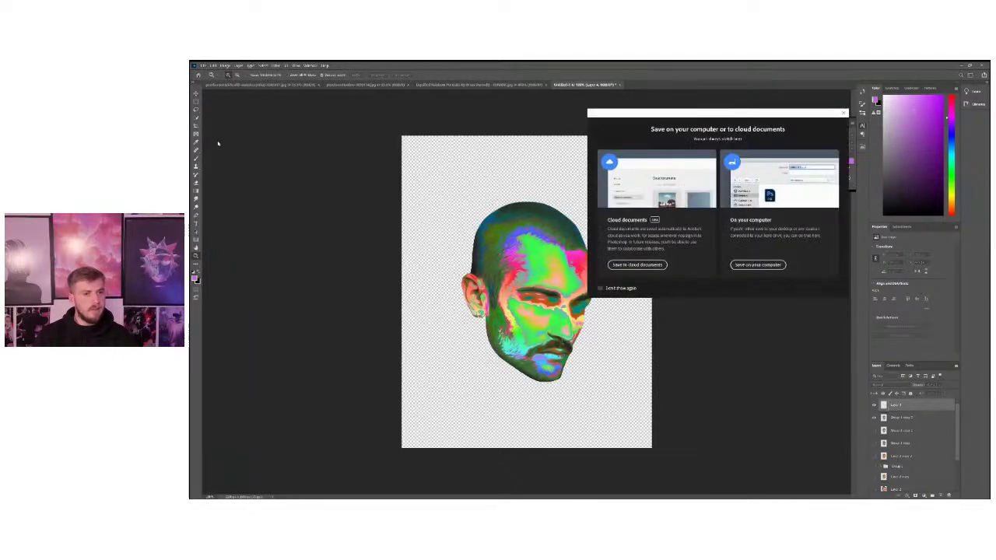
pyautogui.click(758, 265)
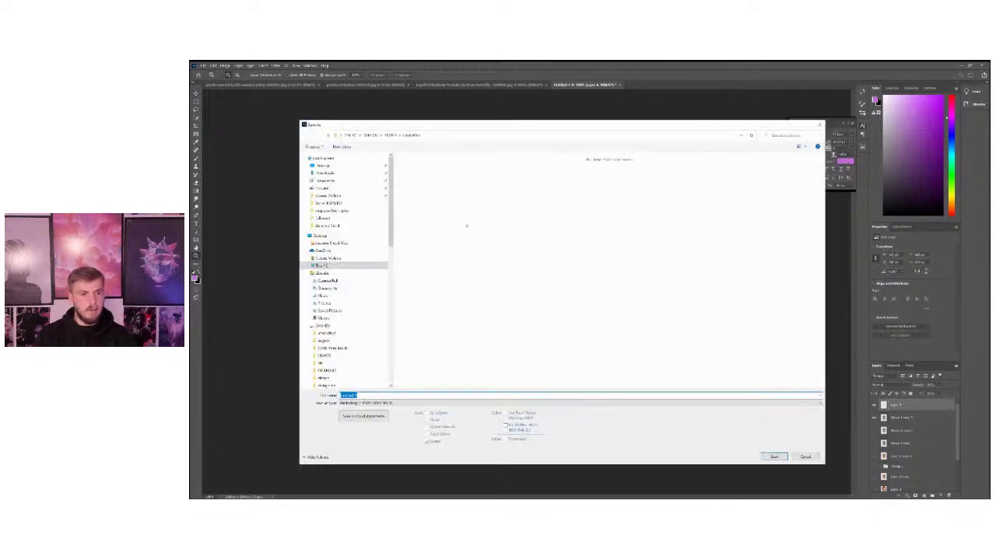
pyautogui.click(390, 135)
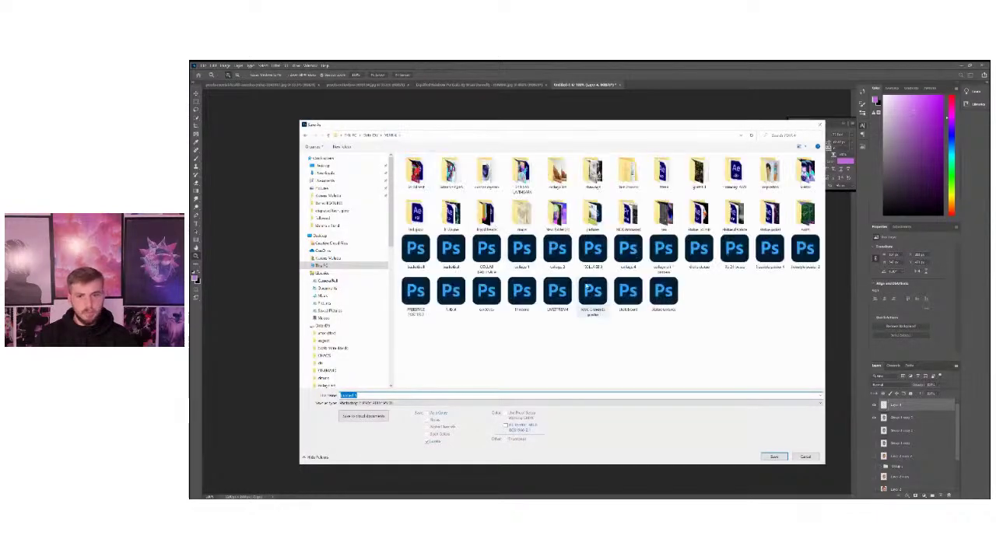
pyautogui.rightClick(631, 348)
pyautogui.moveTo(668, 415)
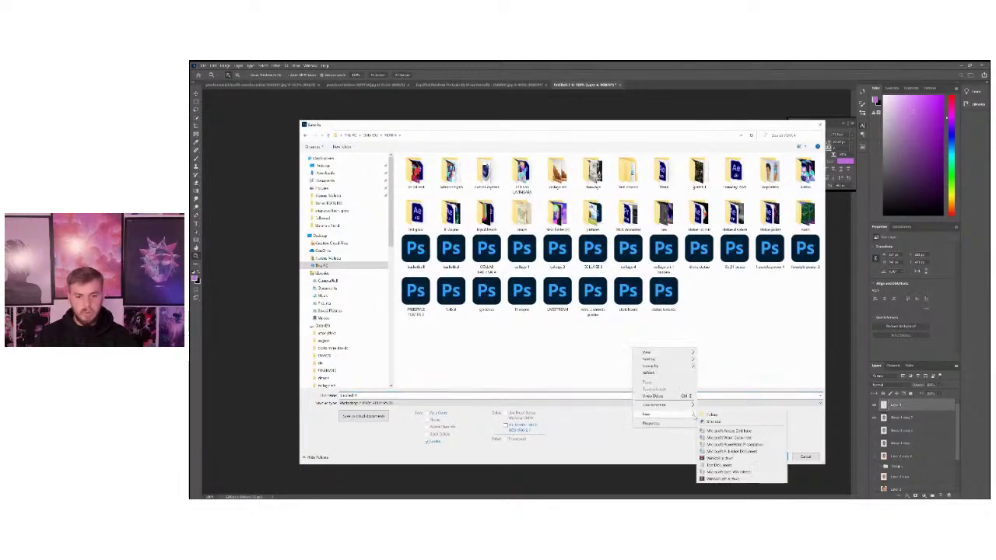
pyautogui.click(723, 418)
pyautogui.write('live')
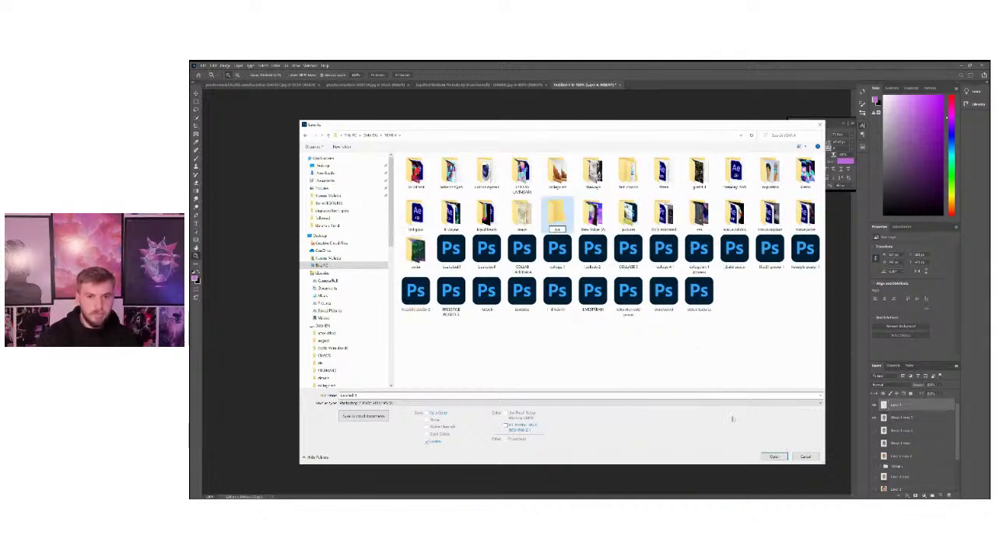
pyautogui.press('Return')
pyautogui.press('Return')
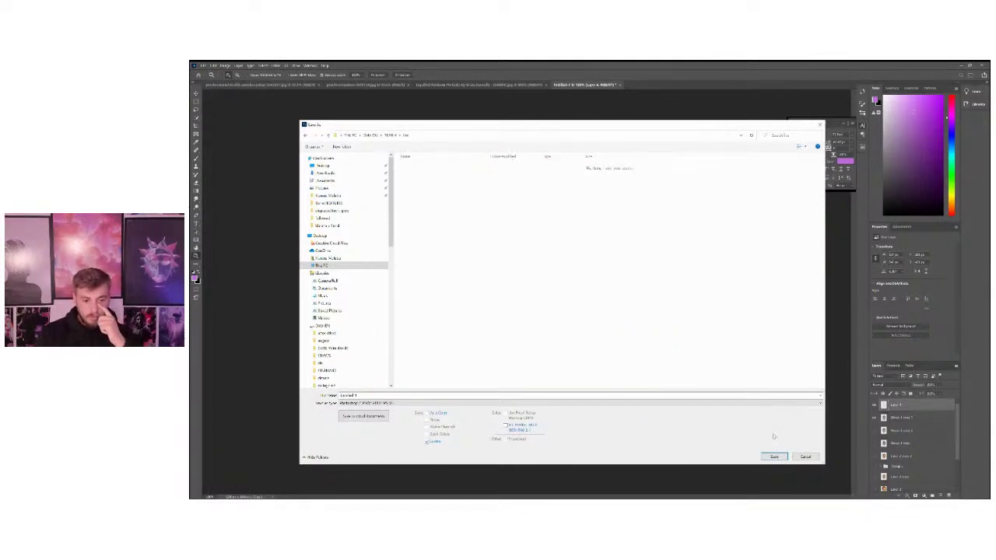
# Name the file "picture", set its format to PNG and save it with the large file size option
pyautogui.click(409, 395)
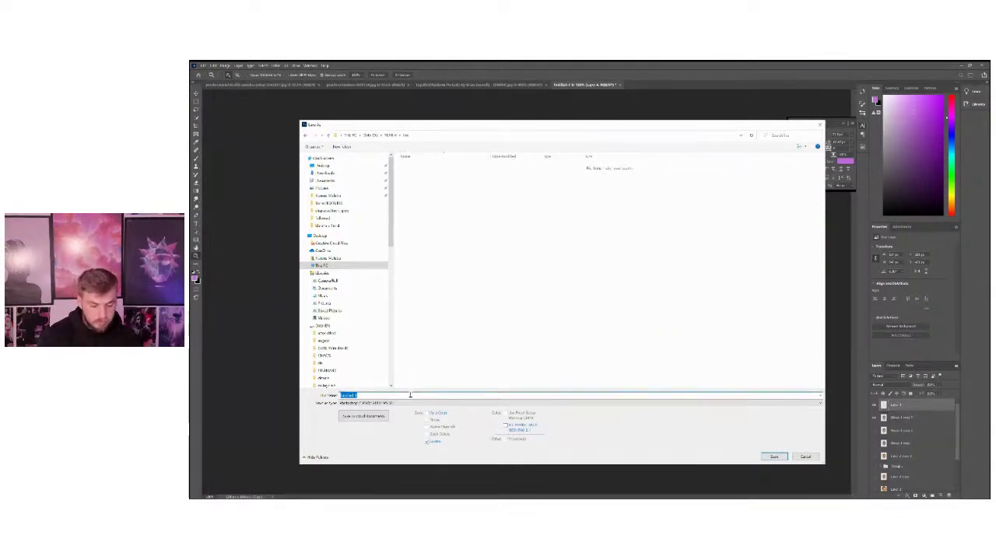
pyautogui.write('postere')
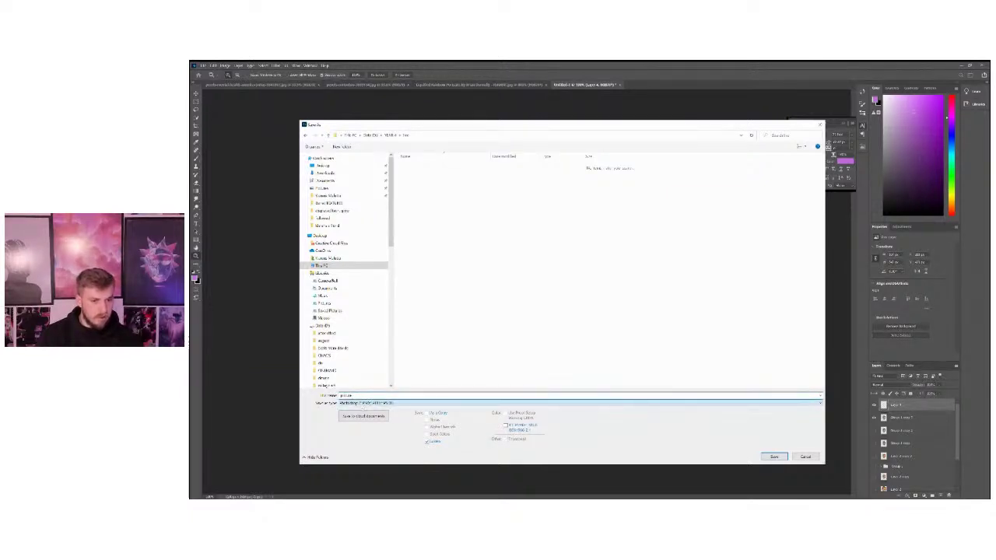
pyautogui.click(356, 378)
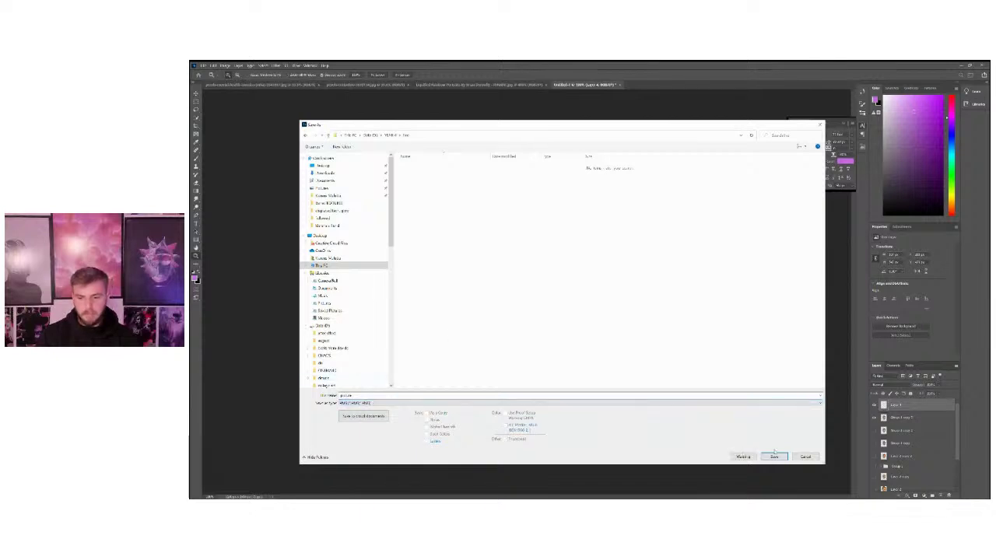
pyautogui.click(774, 457)
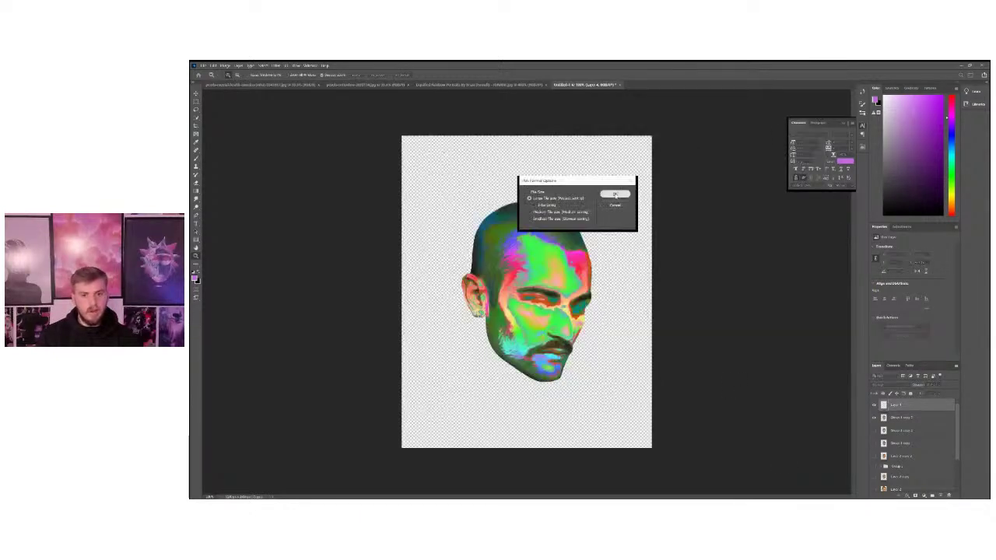
pyautogui.click(614, 194)
# Inspect the bottom of the layer stack by toggling the visibility of the background and rainbow gradient layers
pyautogui.scroll(-1, 957, 440)
pyautogui.scroll(-2, 957, 439)
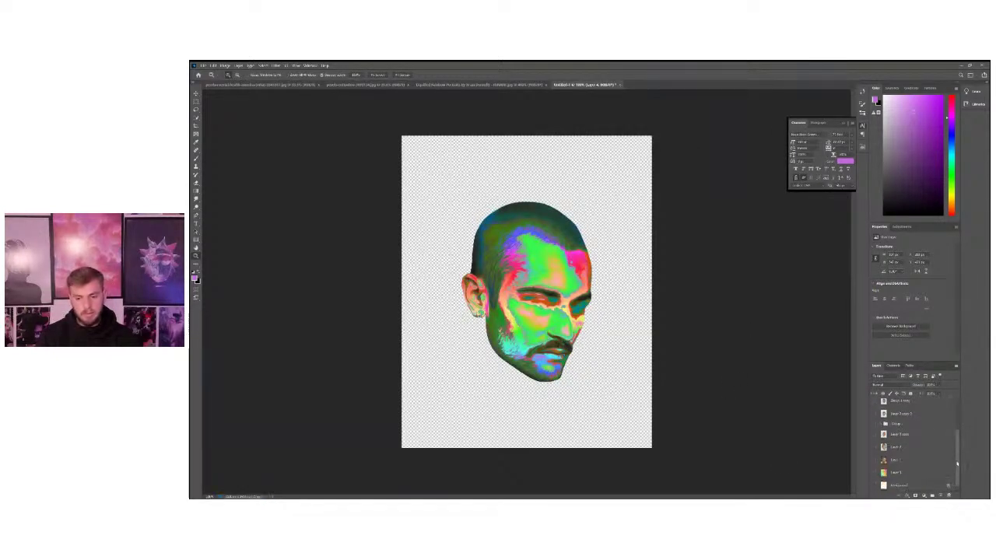
pyautogui.click(881, 485)
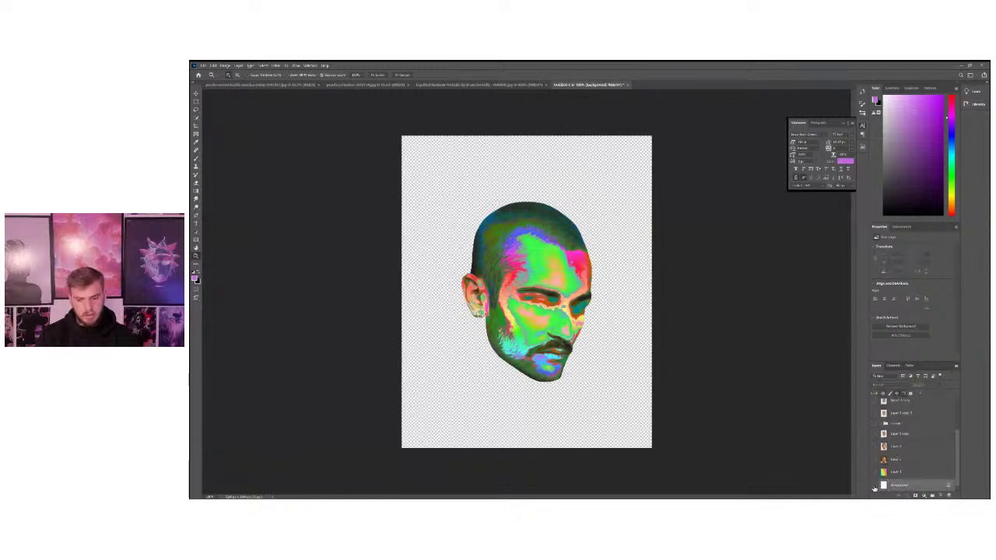
pyautogui.click(874, 487)
pyautogui.click(874, 487)
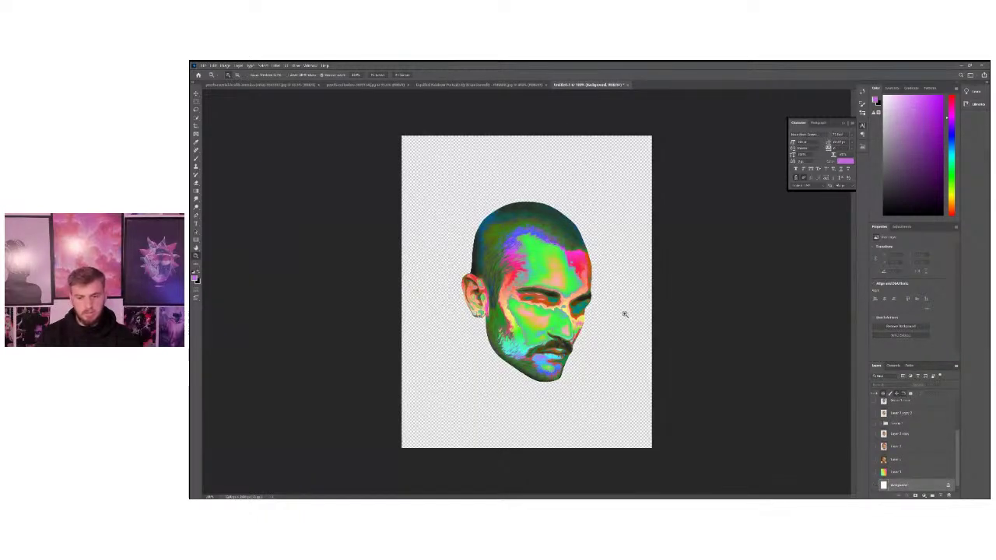
pyautogui.click(874, 472)
pyautogui.click(873, 472)
pyautogui.scroll(3, 895, 459)
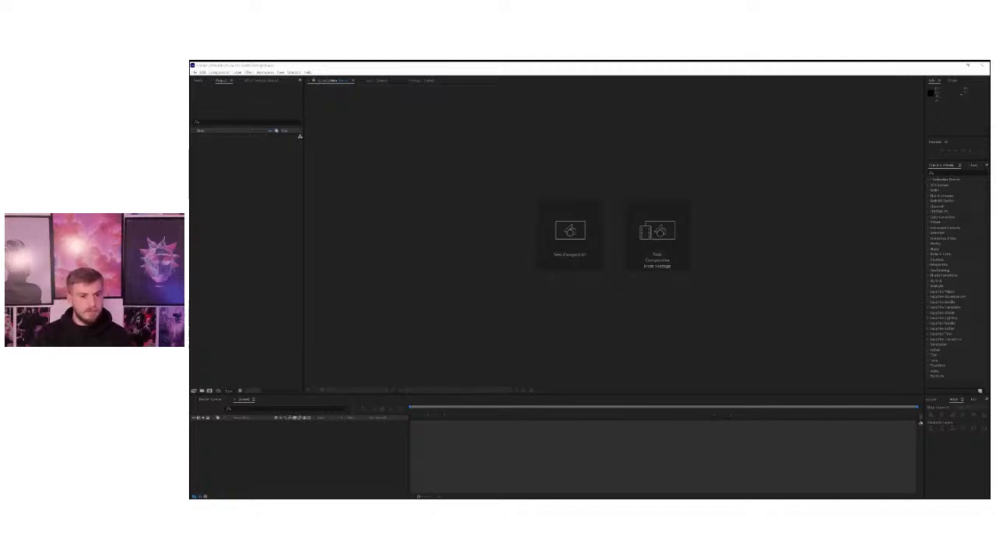
# Switch to After Effects and import picture.png from the "live" folder inside YEAR 4
pyautogui.click(206, 163)
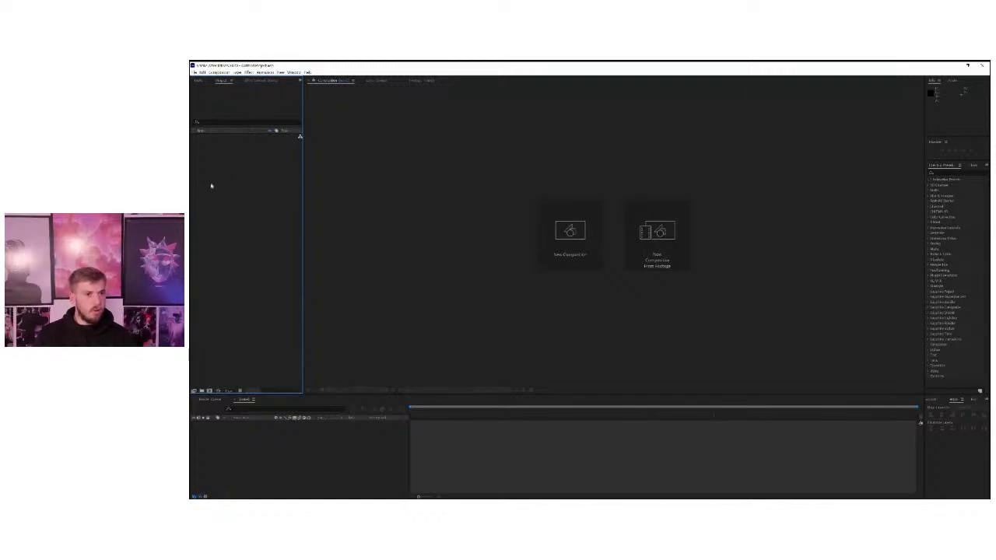
pyautogui.doubleClick(235, 206)
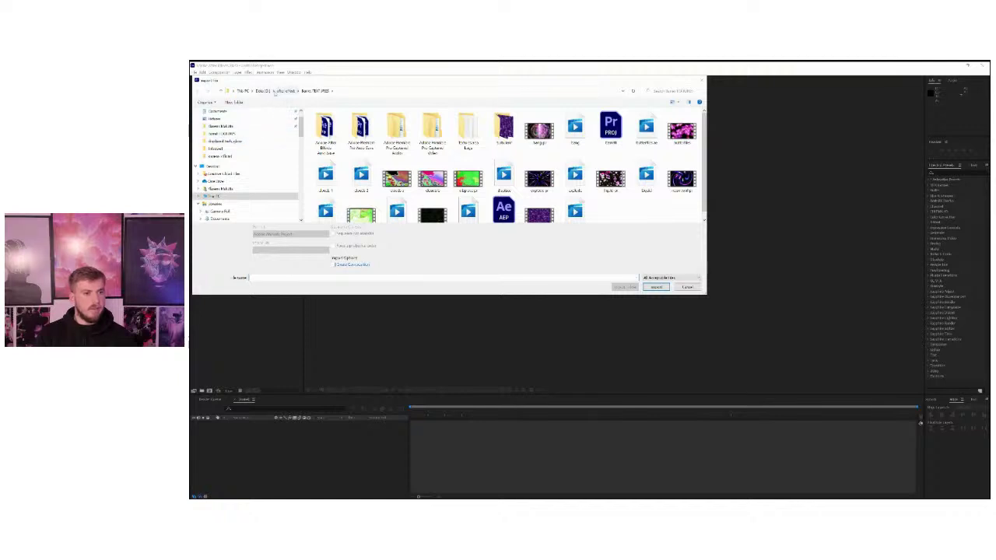
pyautogui.click(263, 90)
pyautogui.click(412, 142)
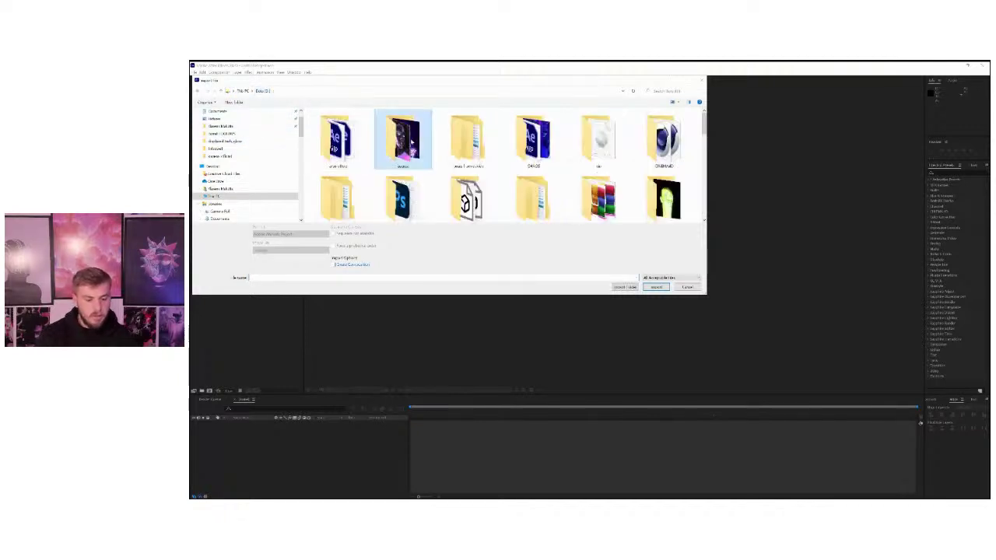
pyautogui.doubleClick(412, 143)
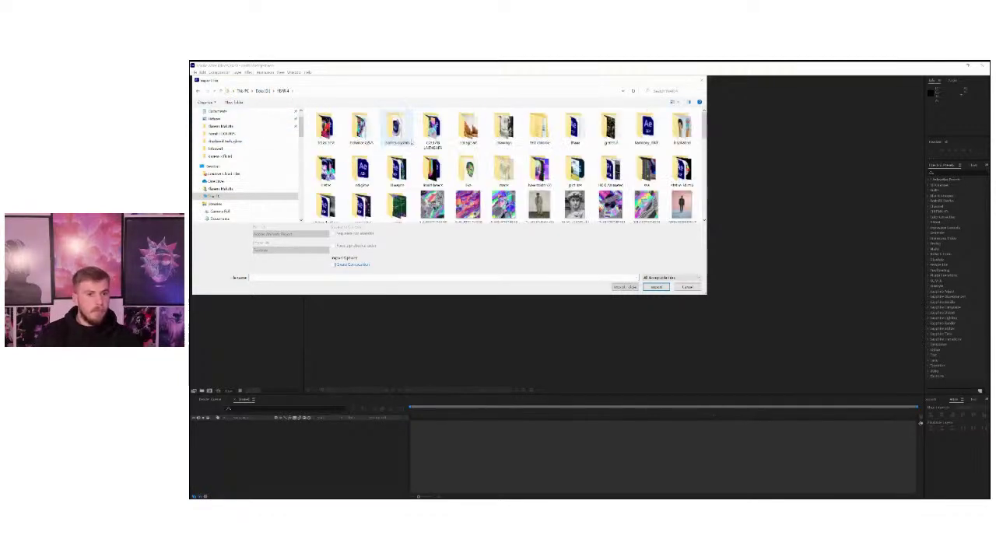
pyautogui.doubleClick(465, 170)
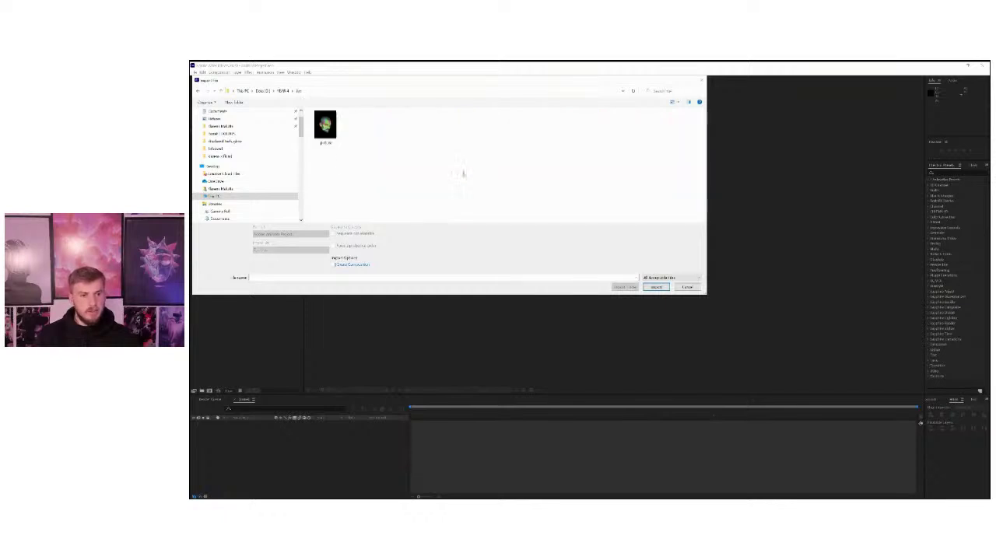
pyautogui.click(325, 126)
pyautogui.click(656, 288)
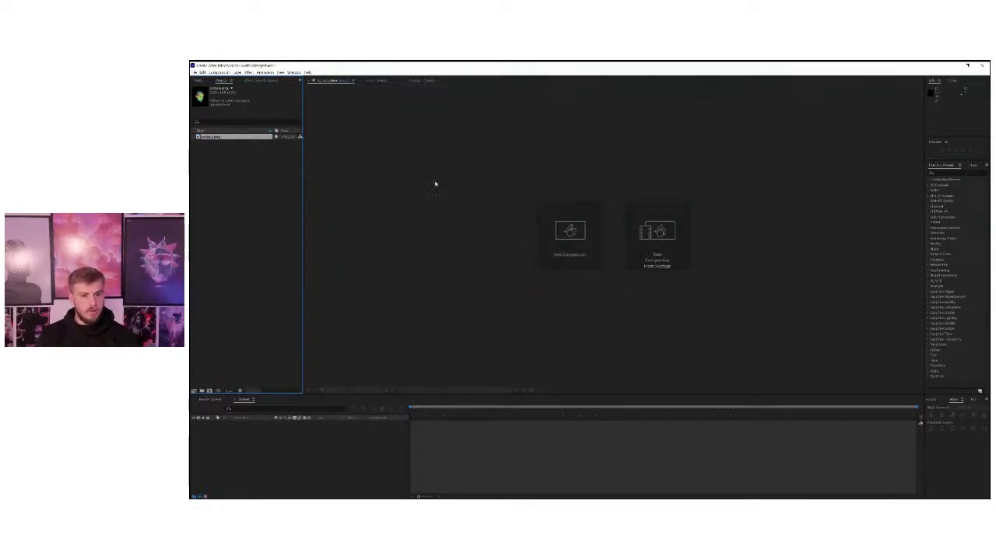
# Create a new composition from the imported picture.png, matching the image's dimensions
pyautogui.click(575, 242)
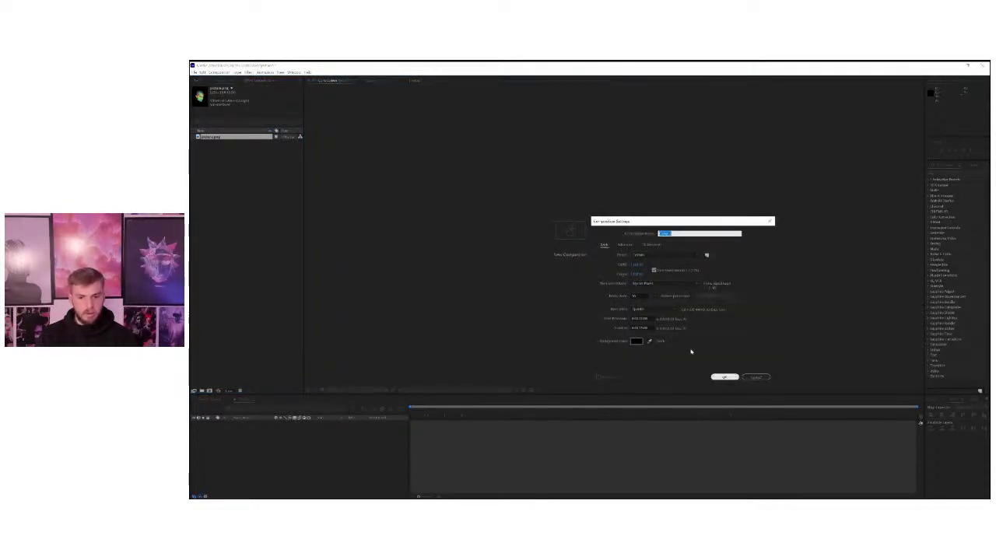
pyautogui.click(755, 377)
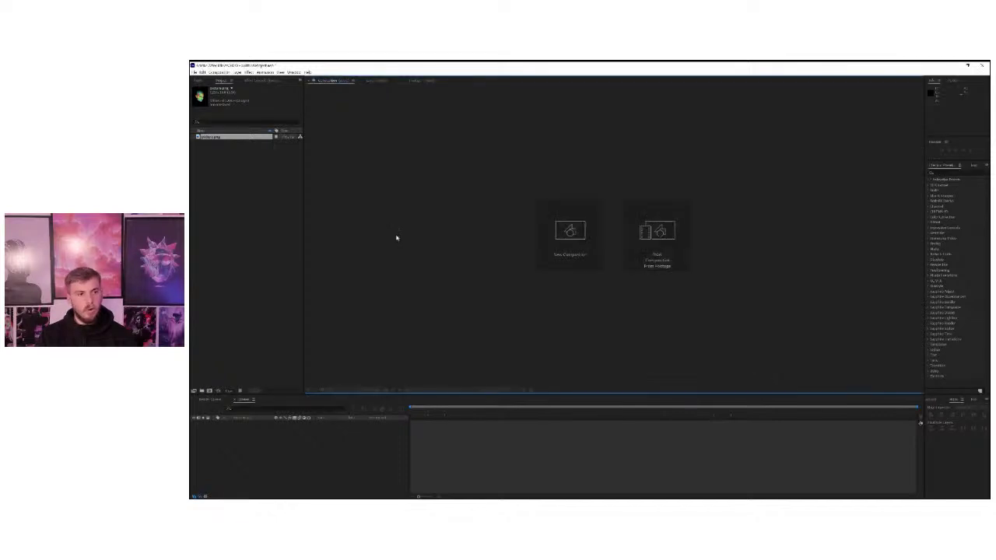
pyautogui.moveTo(200, 139); pyautogui.dragTo(562, 241)
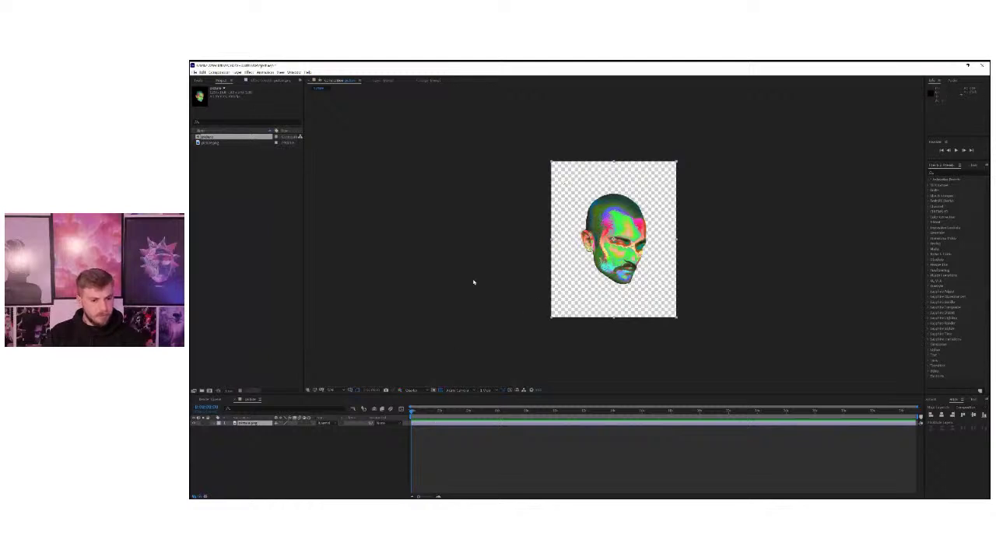
# Shorten the picture composition's duration in its composition settings
pyautogui.rightClick(413, 245)
pyautogui.click(516, 238)
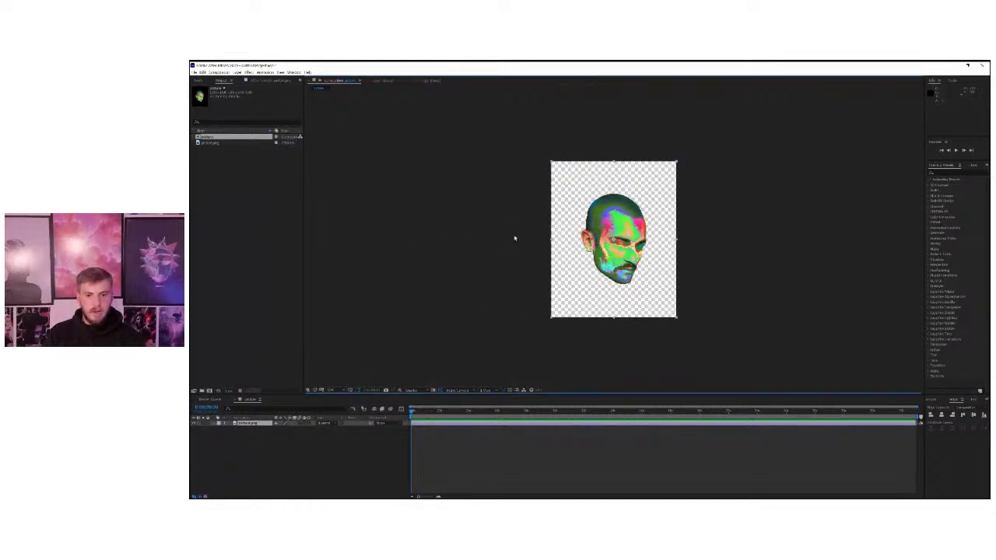
pyautogui.rightClick(502, 235)
pyautogui.click(515, 246)
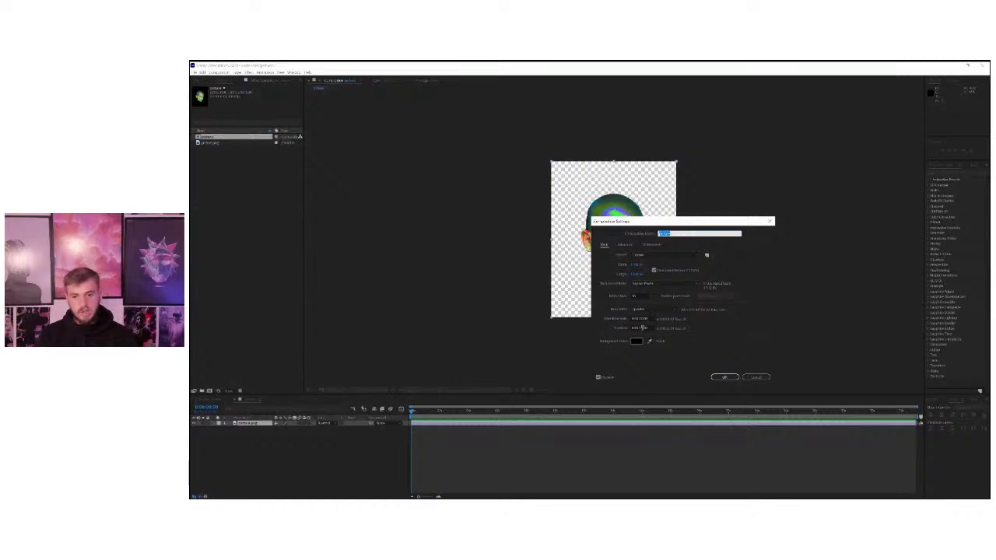
pyautogui.click(641, 327)
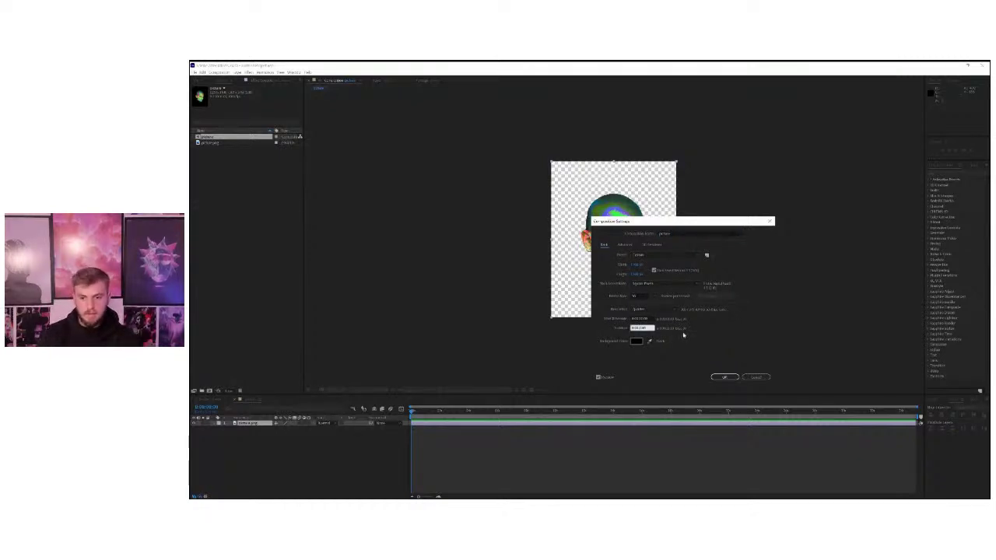
pyautogui.click(725, 377)
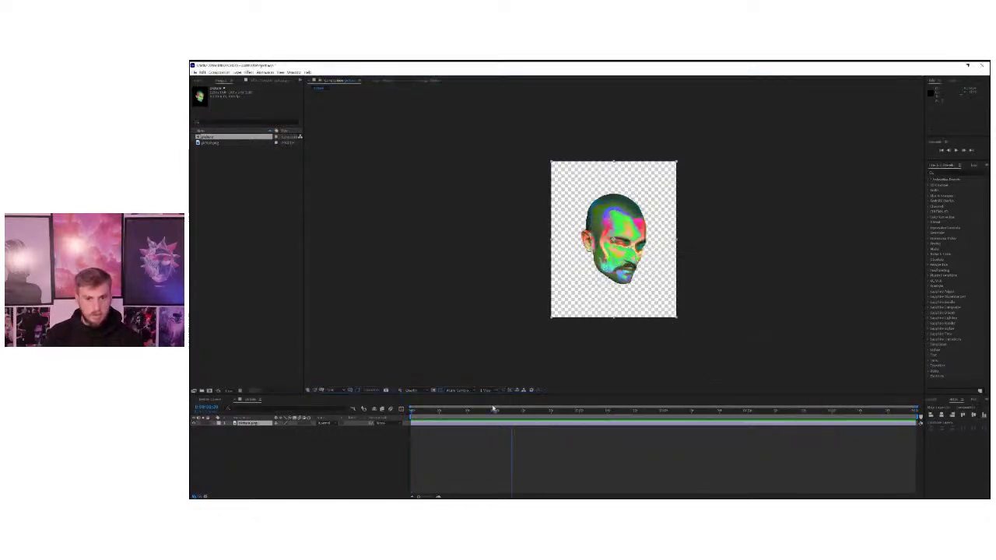
# Scrub to the start of the timeline, preview the composition and return the playhead to the first frame
pyautogui.moveTo(493, 408); pyautogui.dragTo(286, 407)
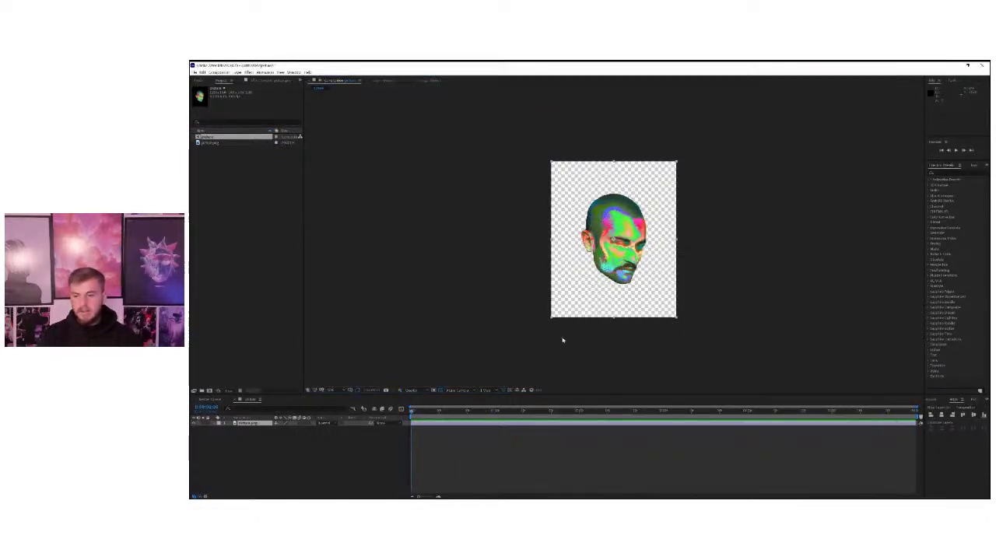
pyautogui.press('space')
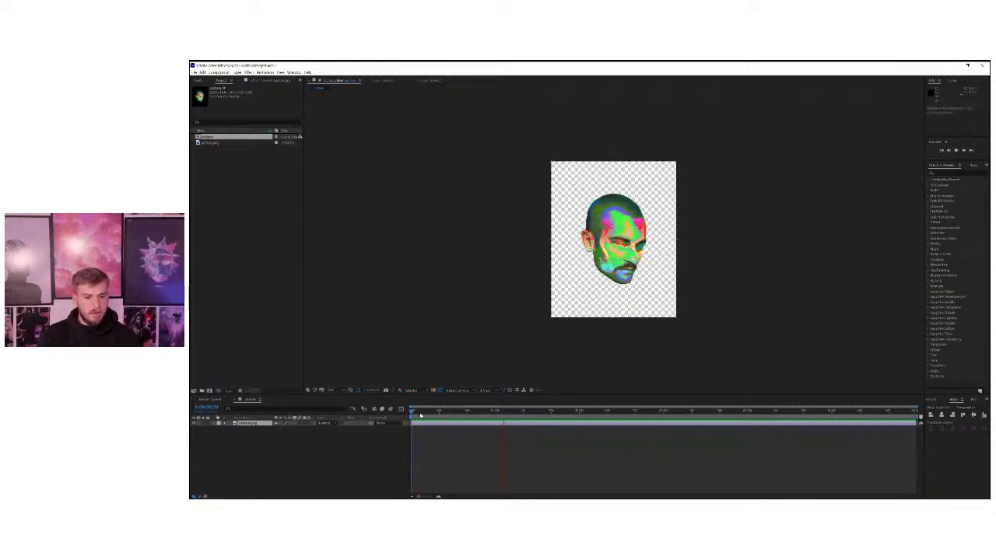
pyautogui.click(421, 416)
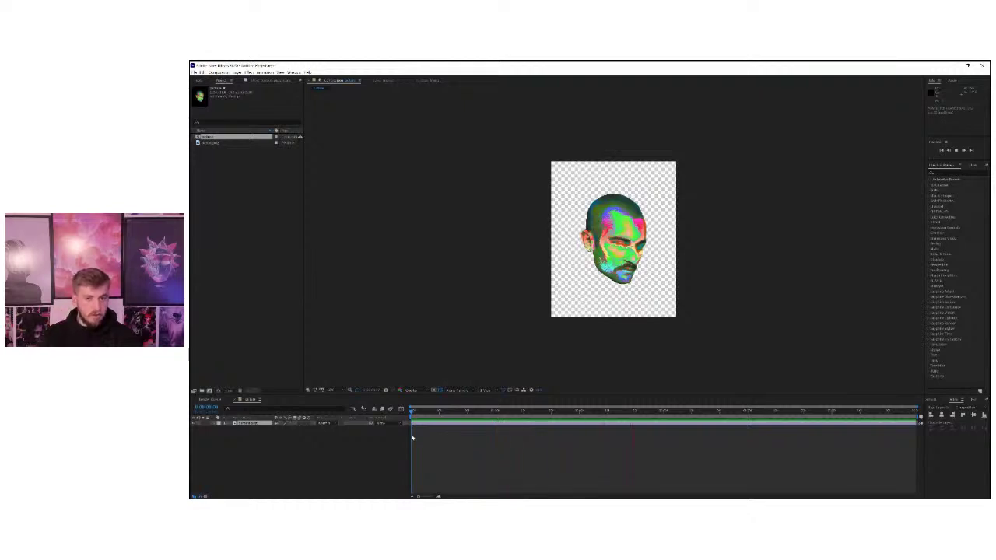
pyautogui.moveTo(412, 411); pyautogui.dragTo(411, 411)
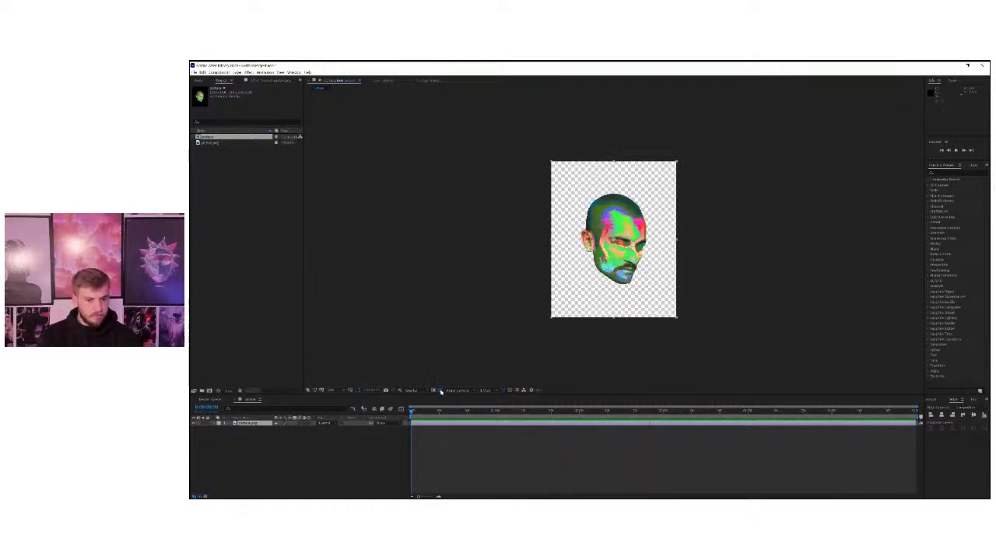
# Turn off the transparency grid for the composition view and bring up Effects & Presets
pyautogui.click(441, 390)
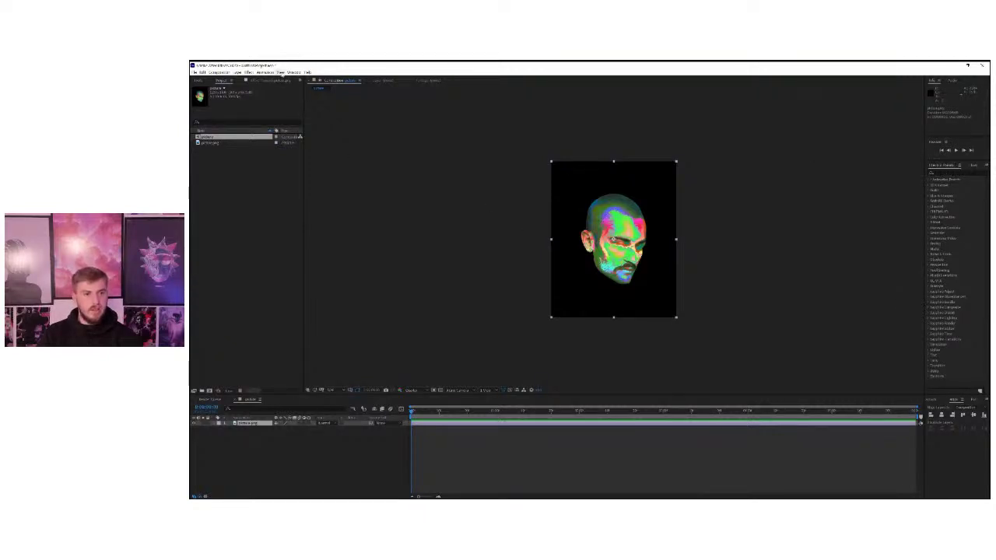
pyautogui.click(294, 71)
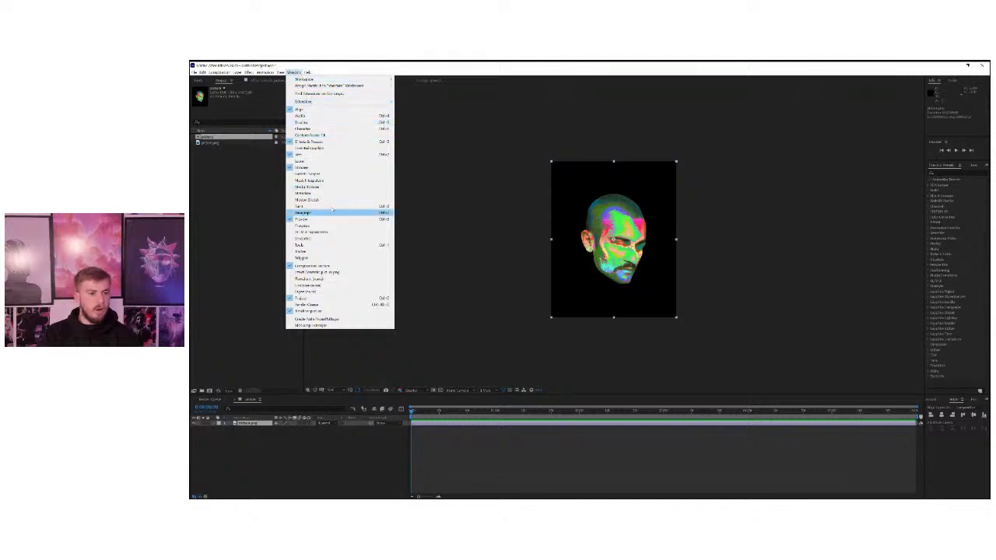
pyautogui.click(323, 142)
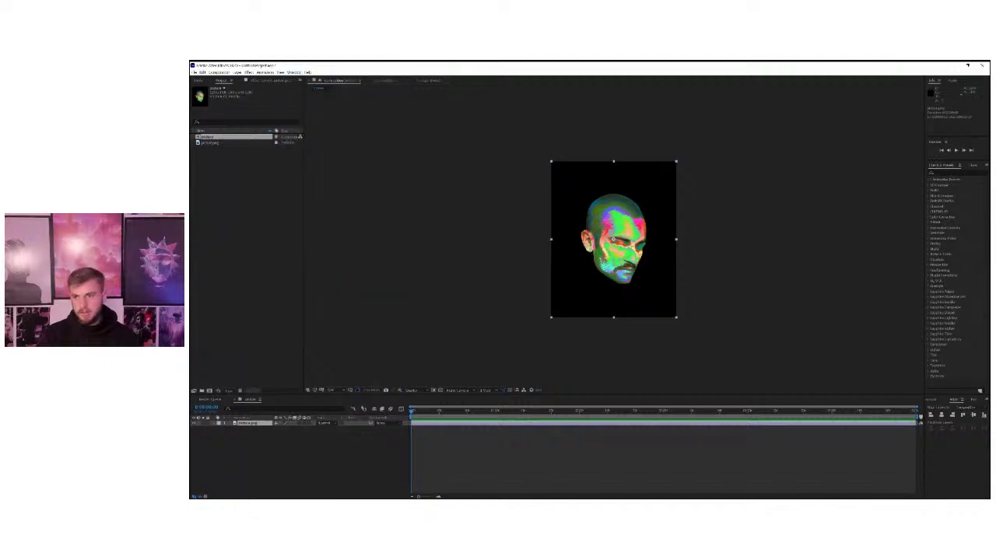
# Apply the Liquify effect to the picture.png layer and adjust the brush size in its warp tool options
pyautogui.click(941, 173)
pyautogui.write('liqu')
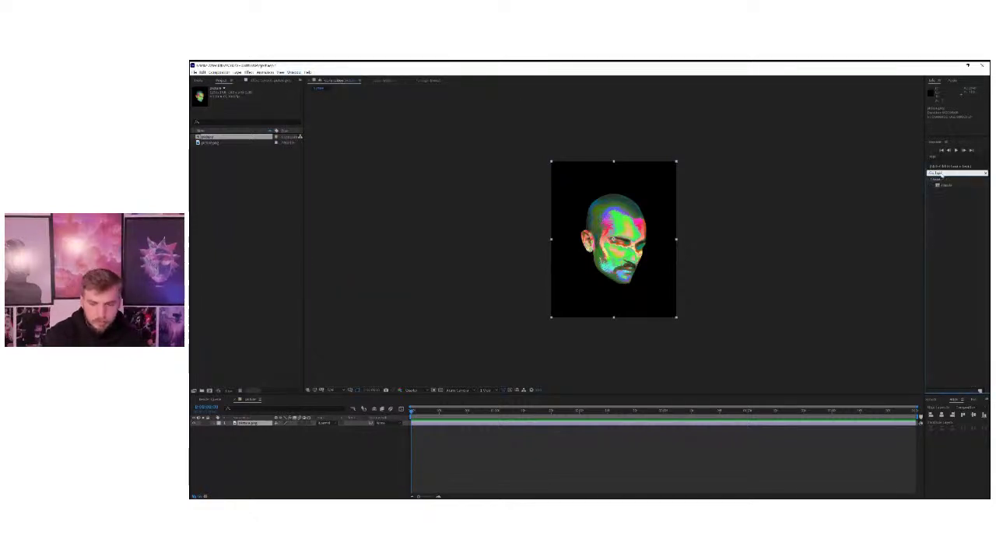
pyautogui.moveTo(945, 186); pyautogui.dragTo(250, 425)
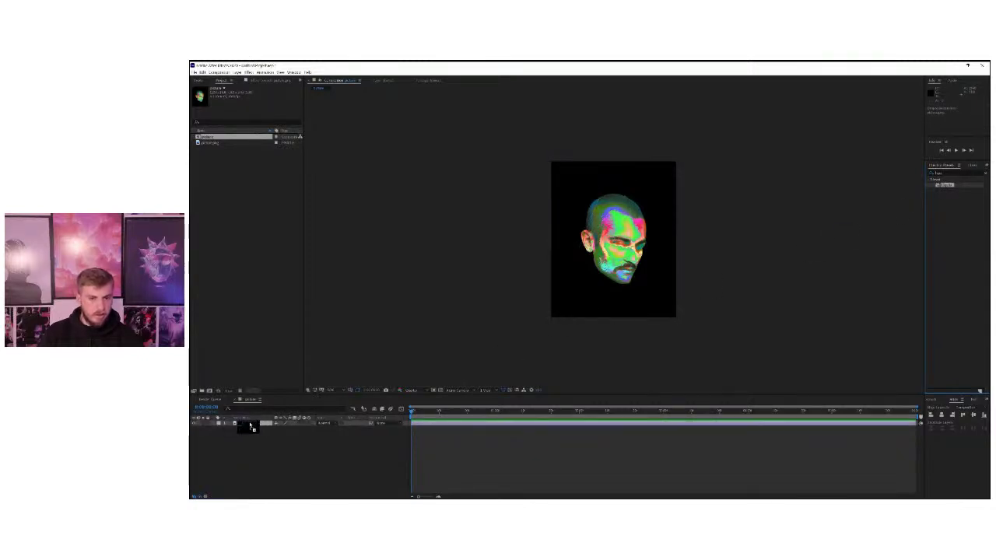
pyautogui.click(248, 424)
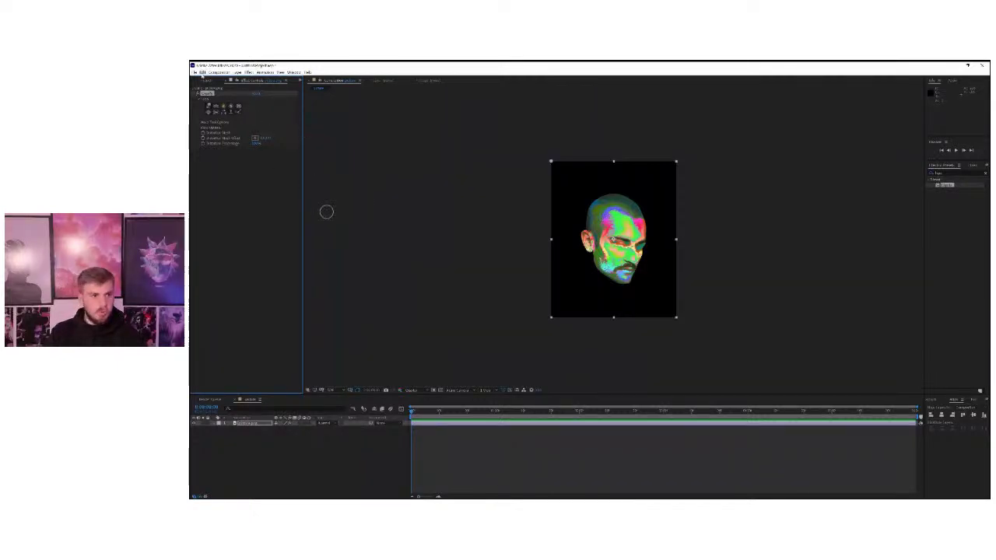
pyautogui.click(198, 122)
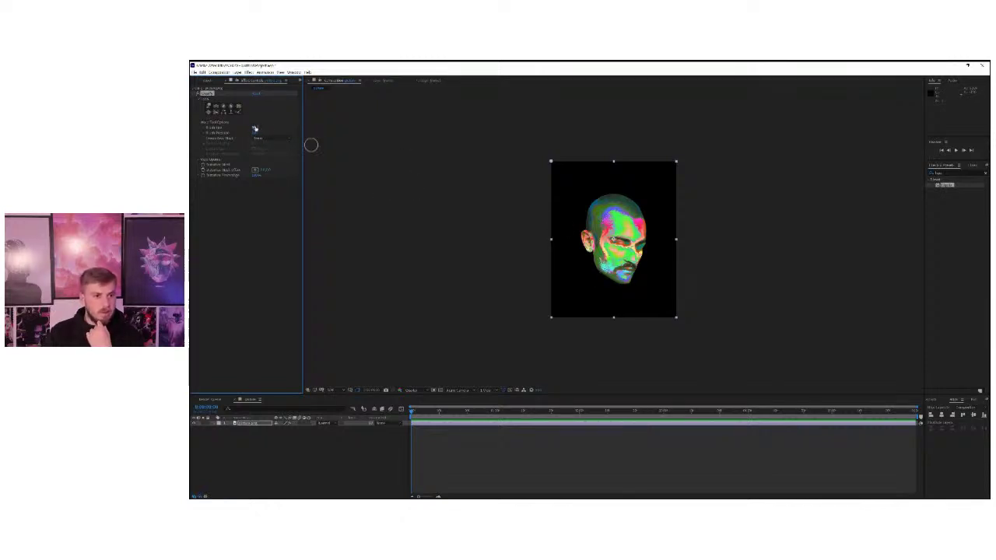
pyautogui.moveTo(255, 127); pyautogui.dragTo(265, 127)
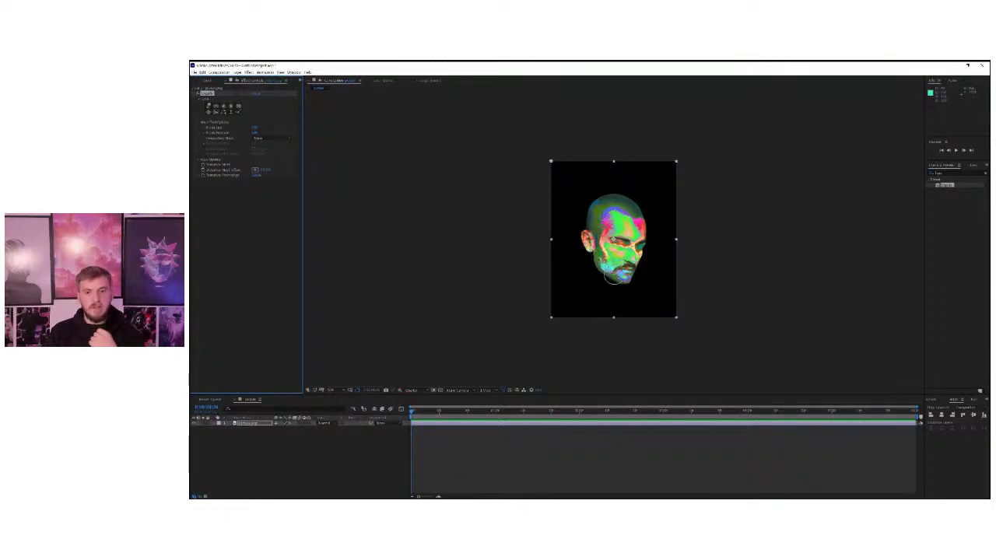
# Try smearing the mouth and chin down past the canvas edge with Liquify without keyframes, and preview the composition
pyautogui.moveTo(627, 268)
pyautogui.mouseDown()
pyautogui.moveTo(628, 327)
pyautogui.moveTo(629, 247)
pyautogui.moveTo(627, 335)
pyautogui.mouseUp()
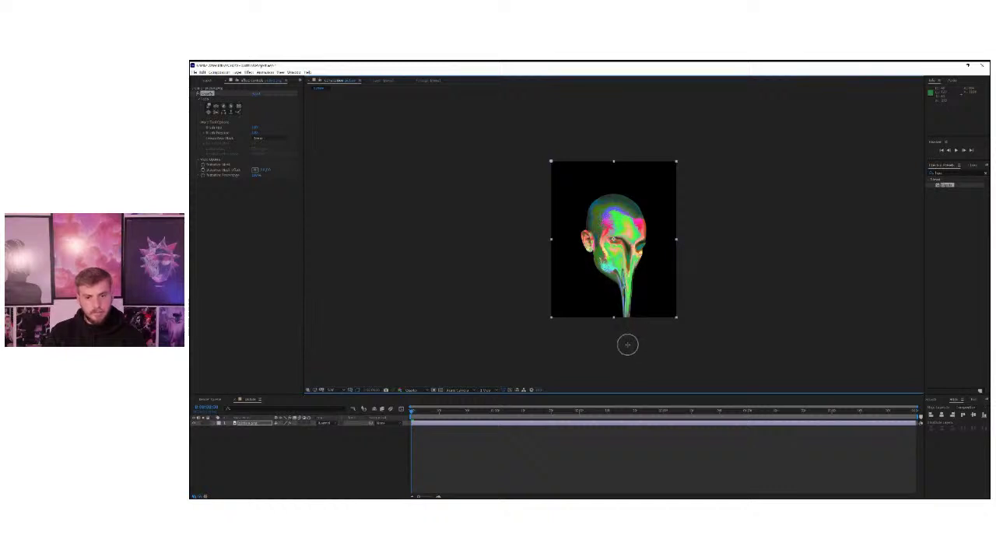
pyautogui.moveTo(612, 277); pyautogui.dragTo(614, 343)
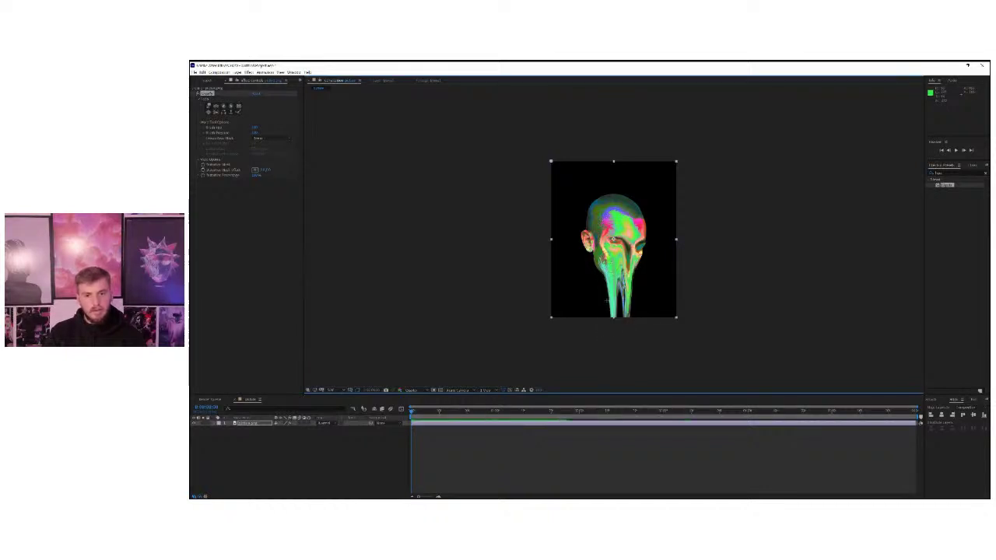
pyautogui.moveTo(605, 264)
pyautogui.mouseDown()
pyautogui.moveTo(608, 334)
pyautogui.moveTo(600, 340)
pyautogui.mouseUp()
pyautogui.moveTo(623, 286); pyautogui.dragTo(619, 347)
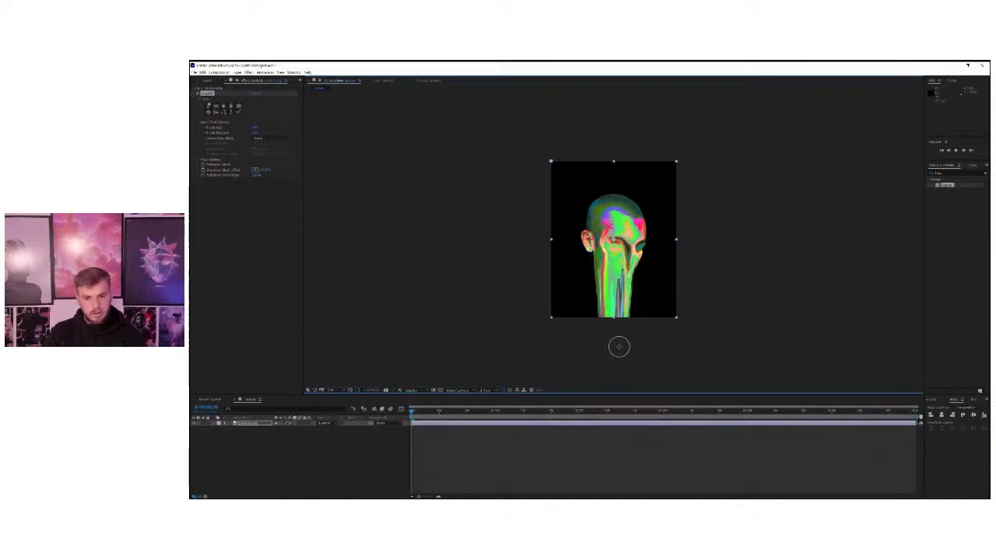
pyautogui.press('space')
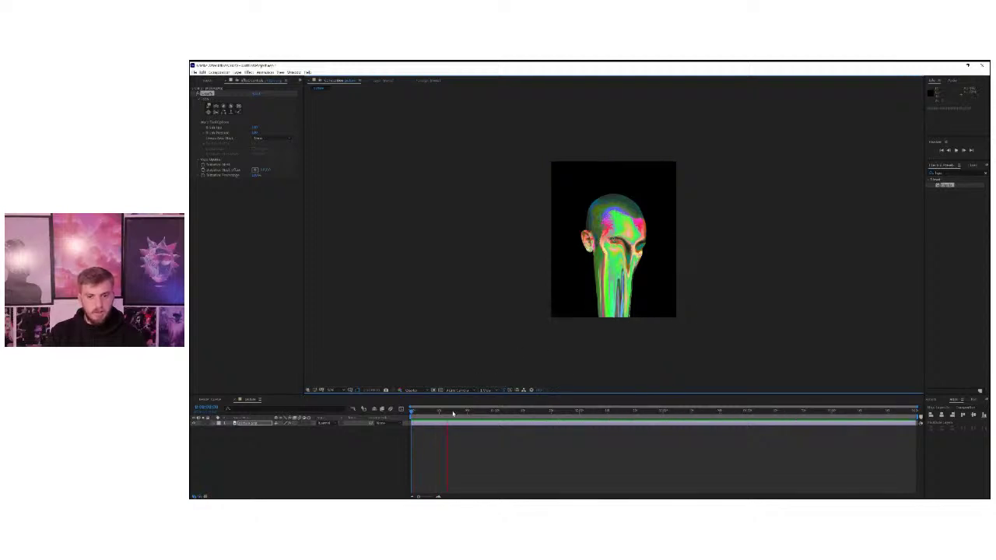
pyautogui.press('space')
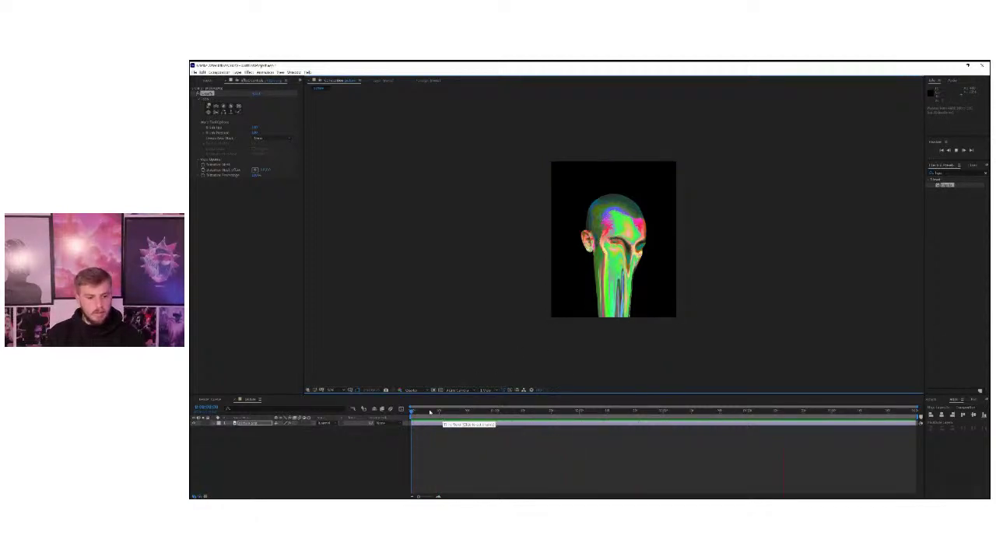
pyautogui.press('space')
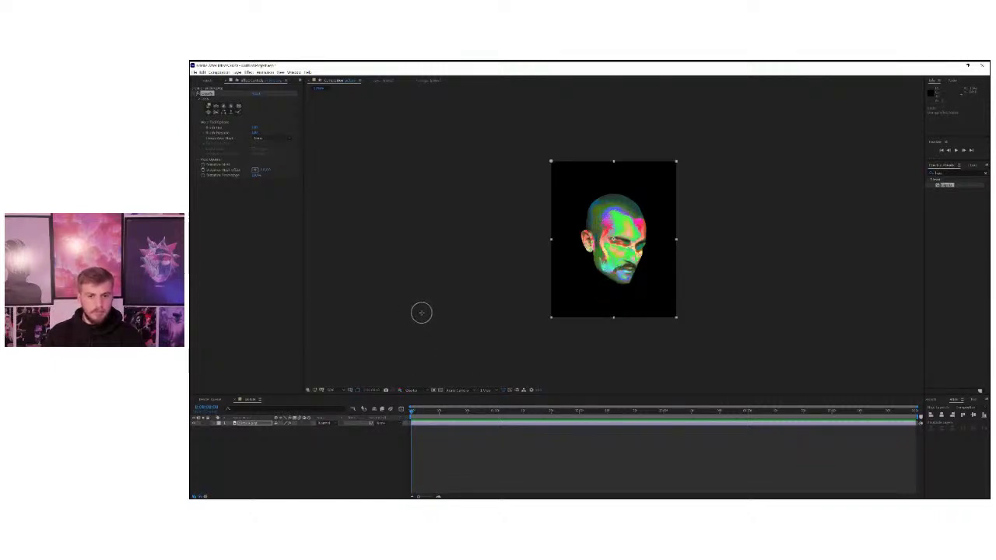
pyautogui.click(196, 72)
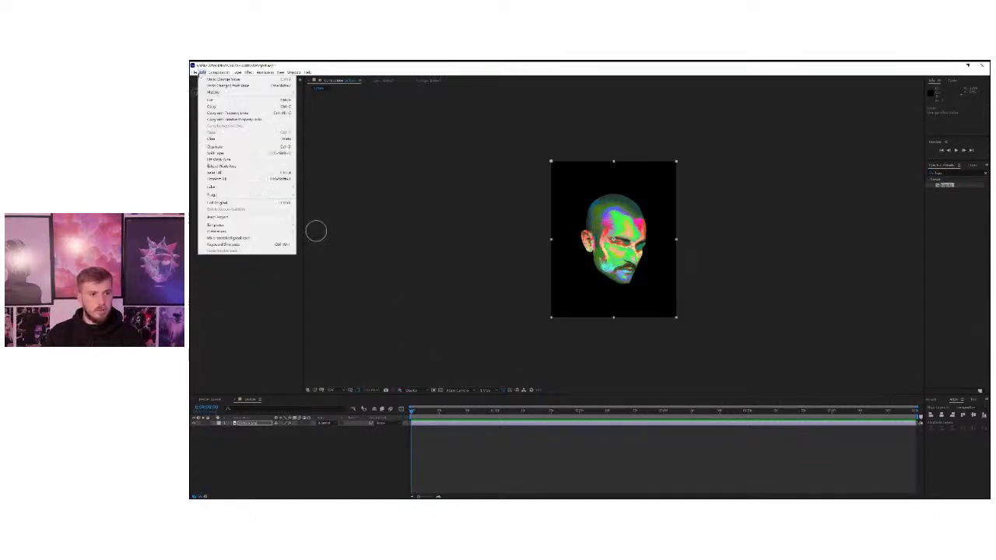
pyautogui.moveTo(248, 72)
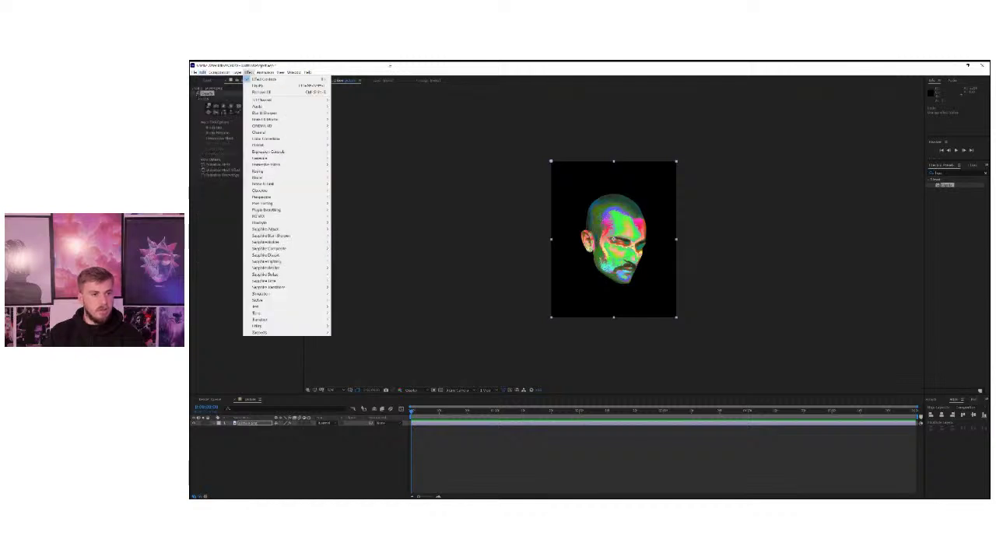
pyautogui.click(390, 65)
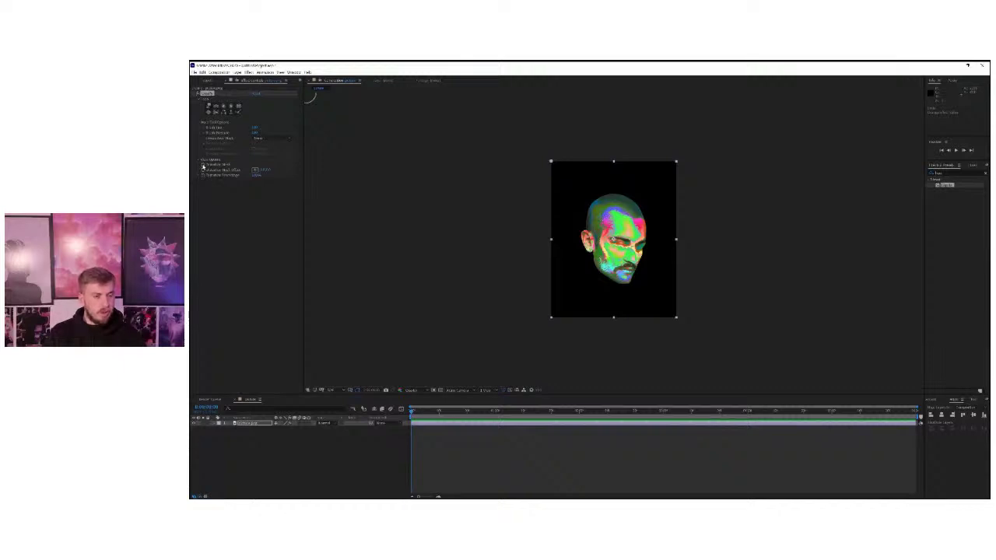
# Enable keyframing for Liquify's distortion properties at the first frame and move the playhead to the one-second mark
pyautogui.click(202, 171)
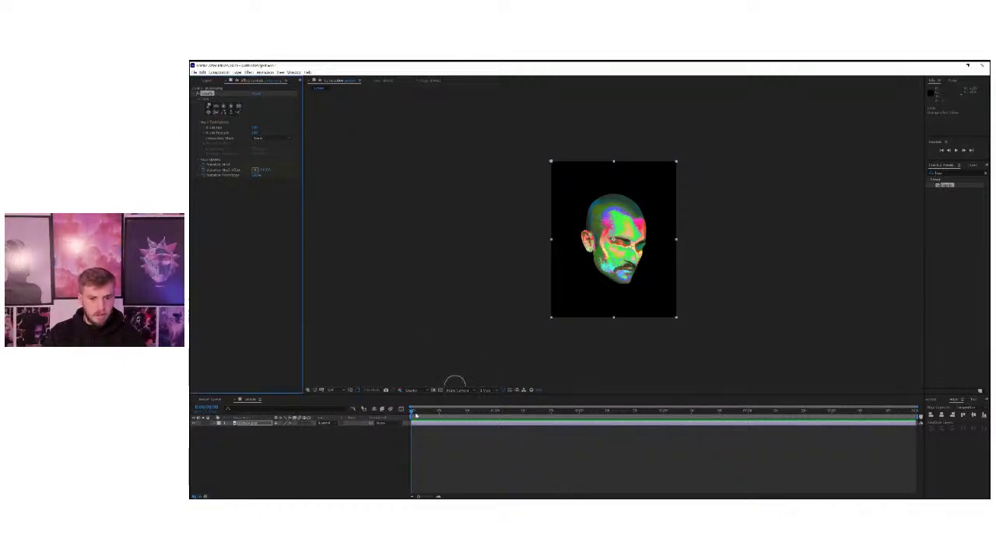
pyautogui.moveTo(417, 415); pyautogui.dragTo(406, 414)
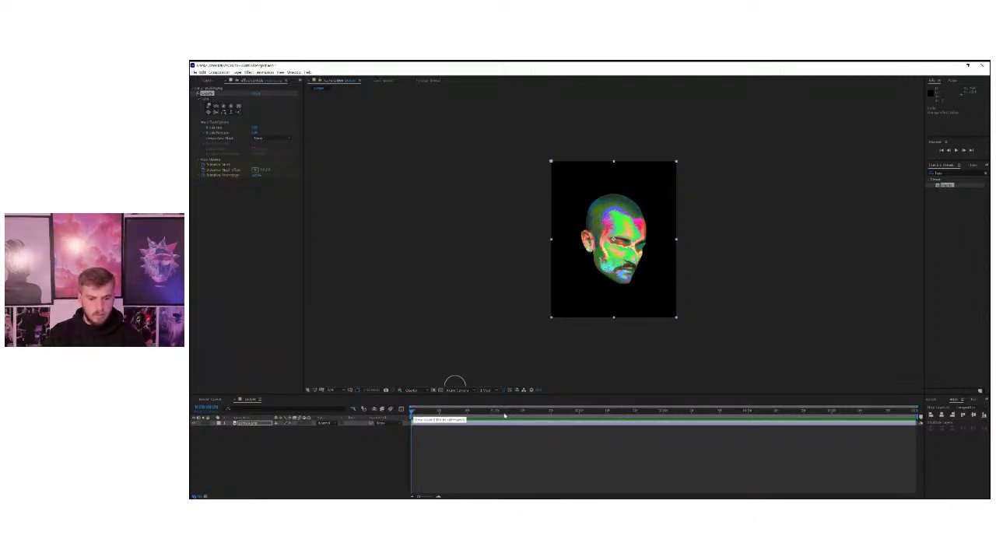
pyautogui.moveTo(489, 413)
pyautogui.mouseDown()
pyautogui.moveTo(434, 414)
pyautogui.moveTo(498, 417)
pyautogui.mouseUp()
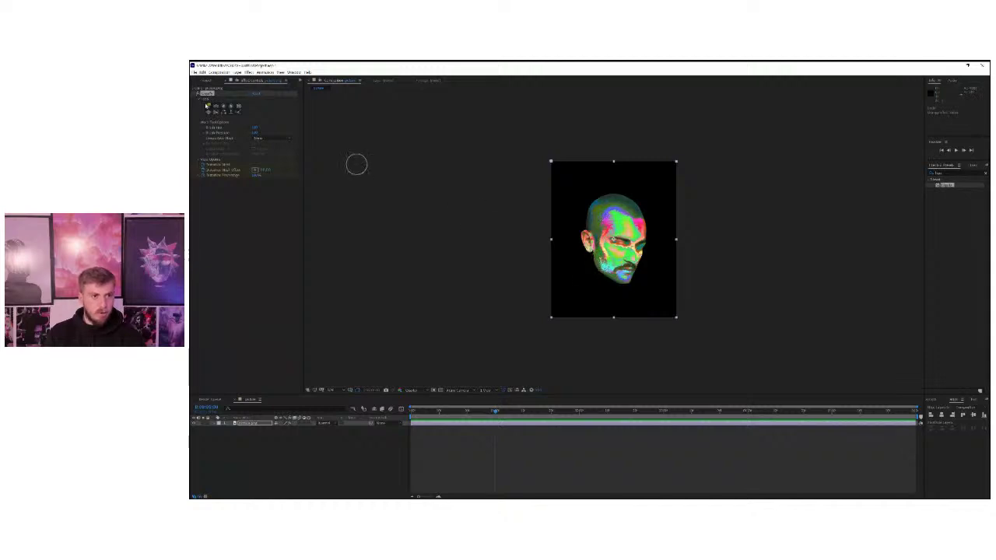
# Smear the jaw, mouth and chin straight down past the canvas edge with Liquify's Warp tool at the one-second mark
pyautogui.click(206, 105)
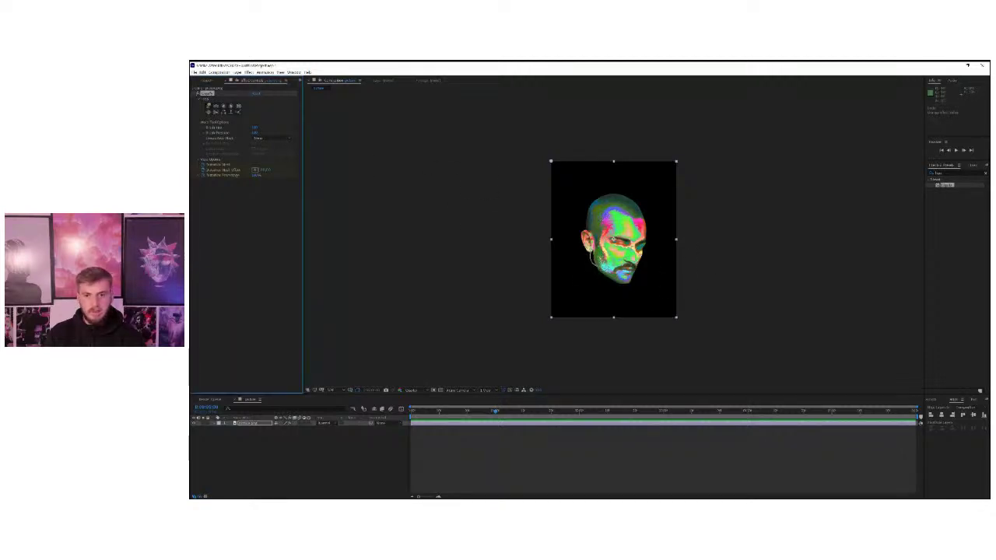
pyautogui.moveTo(601, 268); pyautogui.dragTo(601, 343)
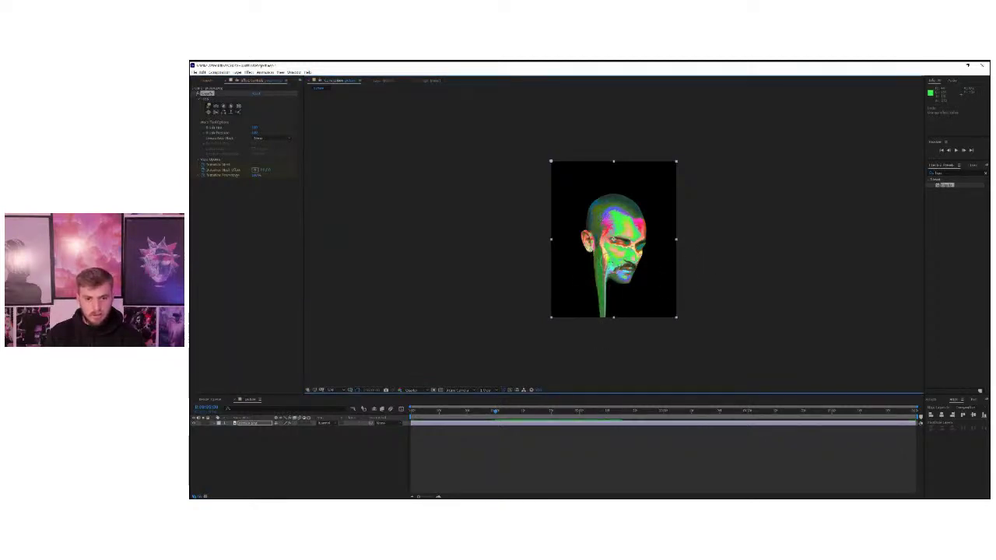
pyautogui.moveTo(611, 263)
pyautogui.mouseDown()
pyautogui.moveTo(613, 347)
pyautogui.moveTo(604, 309)
pyautogui.moveTo(606, 340)
pyautogui.mouseUp()
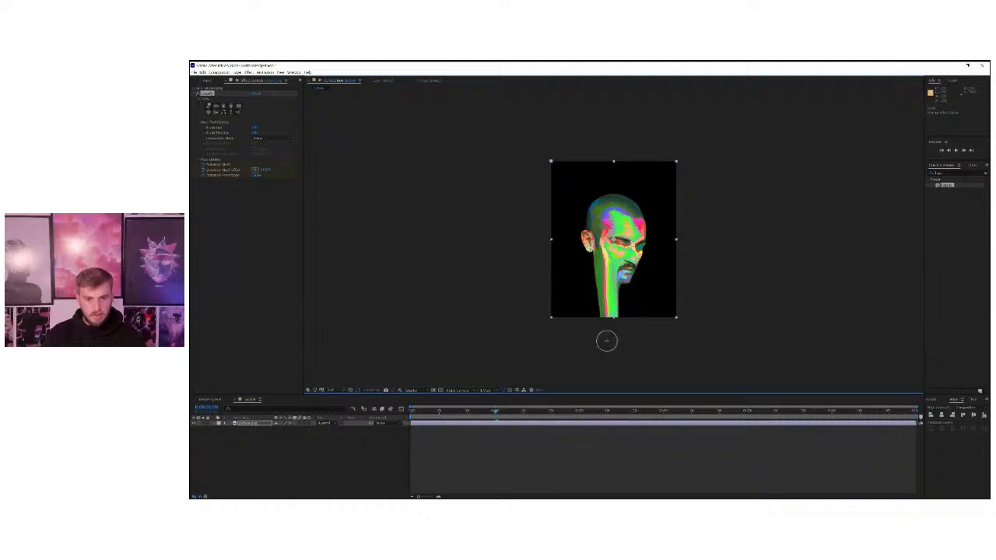
pyautogui.moveTo(630, 271); pyautogui.dragTo(620, 334)
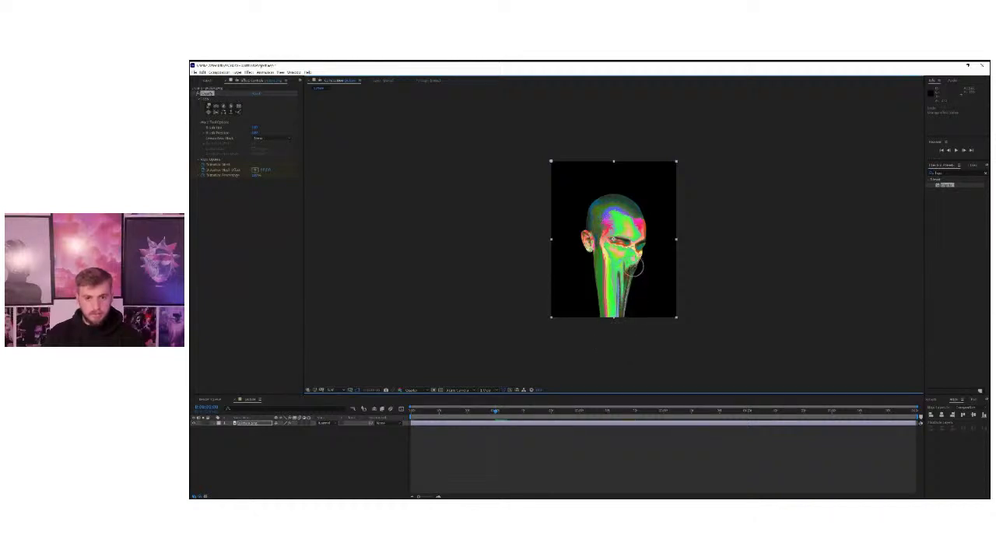
pyautogui.moveTo(633, 266); pyautogui.dragTo(630, 340)
pyautogui.moveTo(636, 277); pyautogui.dragTo(632, 333)
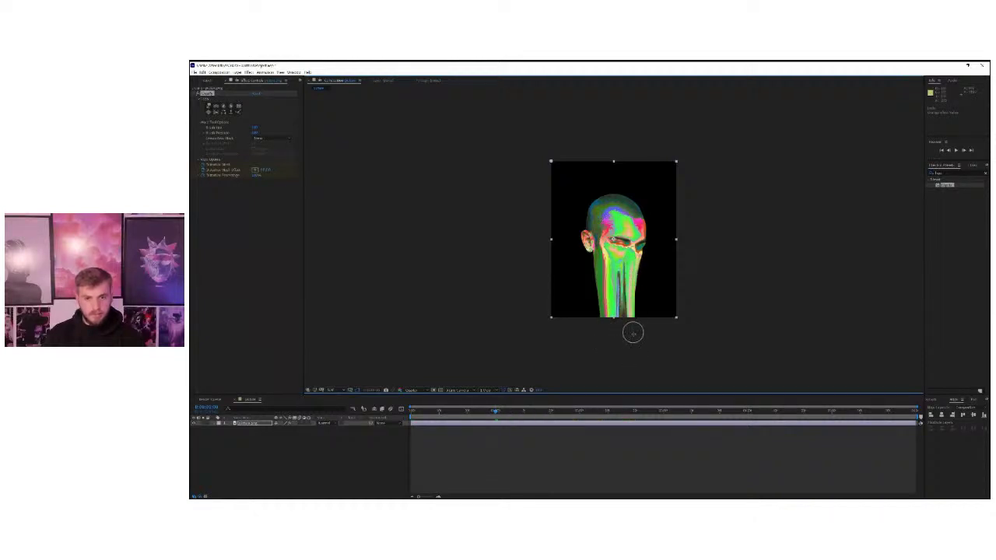
pyautogui.moveTo(627, 297)
pyautogui.mouseDown()
pyautogui.moveTo(623, 338)
pyautogui.moveTo(606, 309)
pyautogui.moveTo(608, 342)
pyautogui.mouseUp()
pyautogui.moveTo(603, 295); pyautogui.dragTo(603, 342)
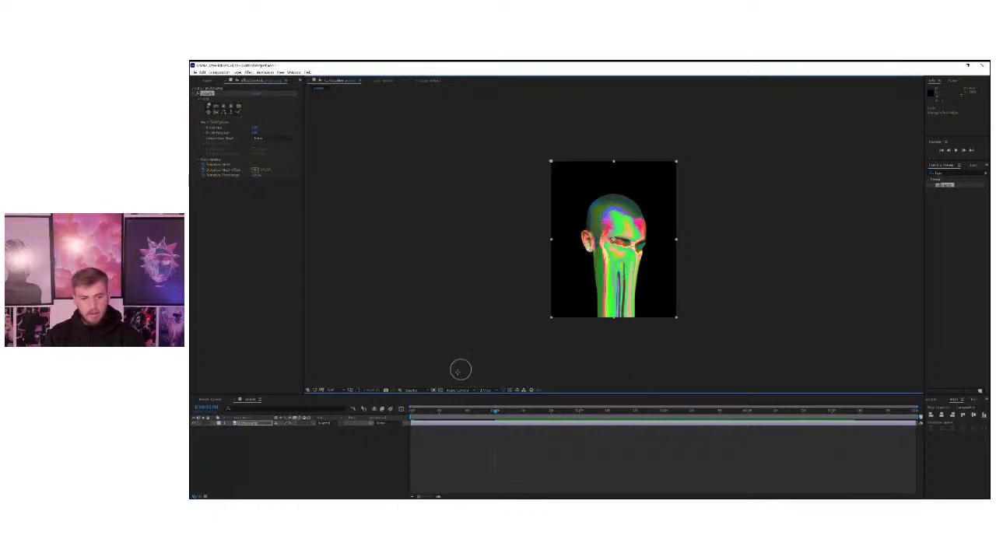
# Preview the melting animation from the first frame and scrub through it to the one-second mark
pyautogui.moveTo(418, 415); pyautogui.dragTo(405, 417)
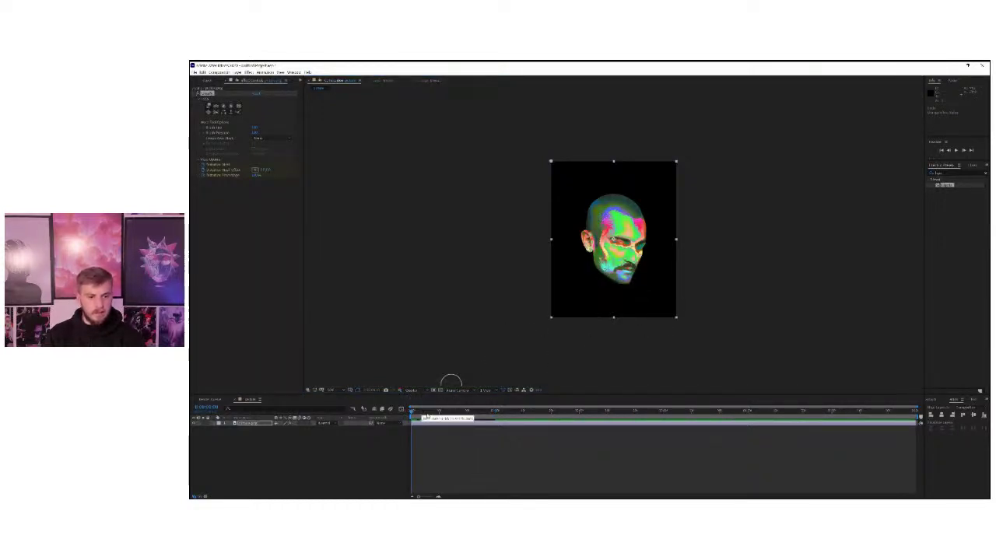
pyautogui.press('space')
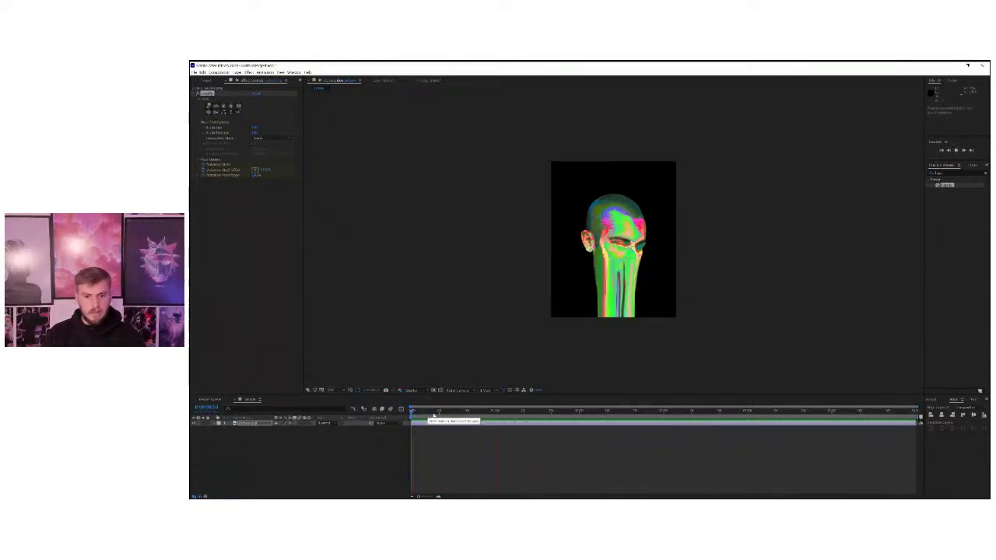
pyautogui.moveTo(434, 414); pyautogui.dragTo(494, 415)
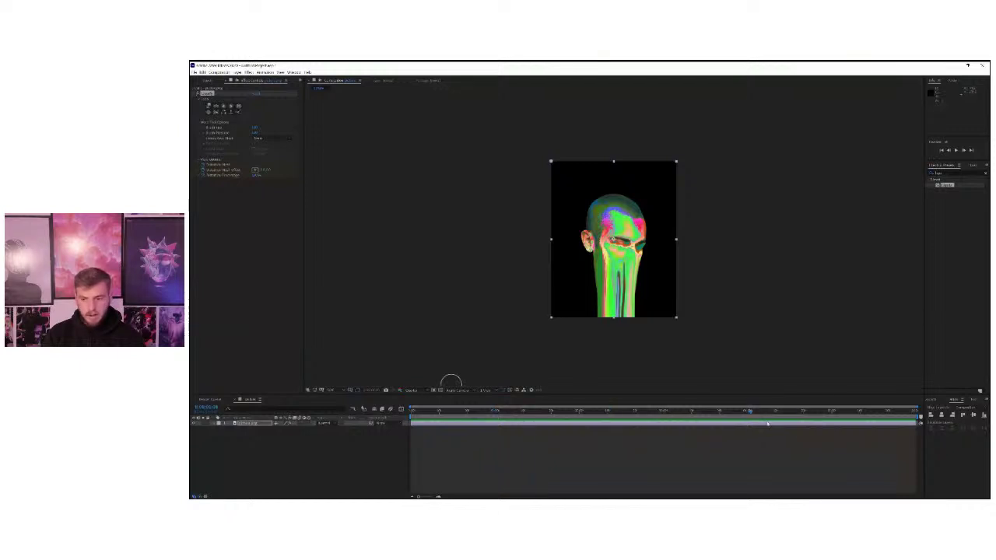
# At the end of the timeline, smear the eyes, nose and cheeks down past the canvas edge with Liquify and preview the animation
pyautogui.moveTo(496, 417); pyautogui.dragTo(919, 424)
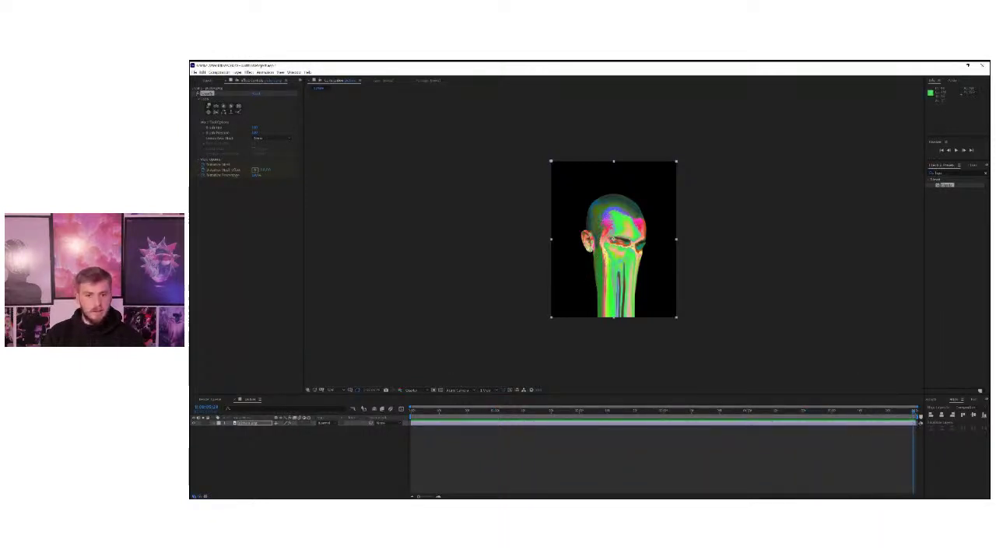
pyautogui.moveTo(641, 254); pyautogui.dragTo(633, 335)
pyautogui.moveTo(641, 252); pyautogui.dragTo(635, 335)
pyautogui.moveTo(626, 243); pyautogui.dragTo(622, 322)
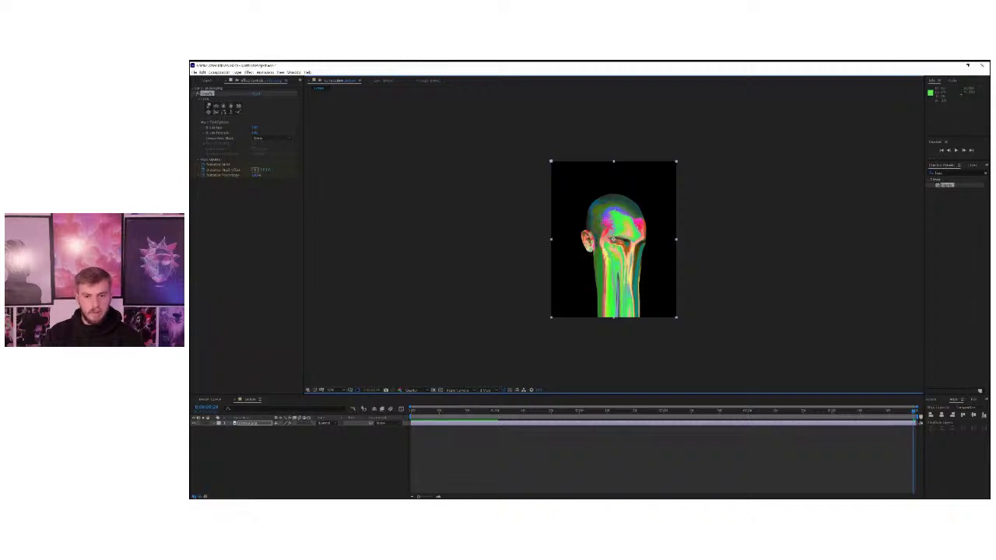
pyautogui.moveTo(613, 238); pyautogui.dragTo(622, 340)
pyautogui.moveTo(628, 290); pyautogui.dragTo(626, 354)
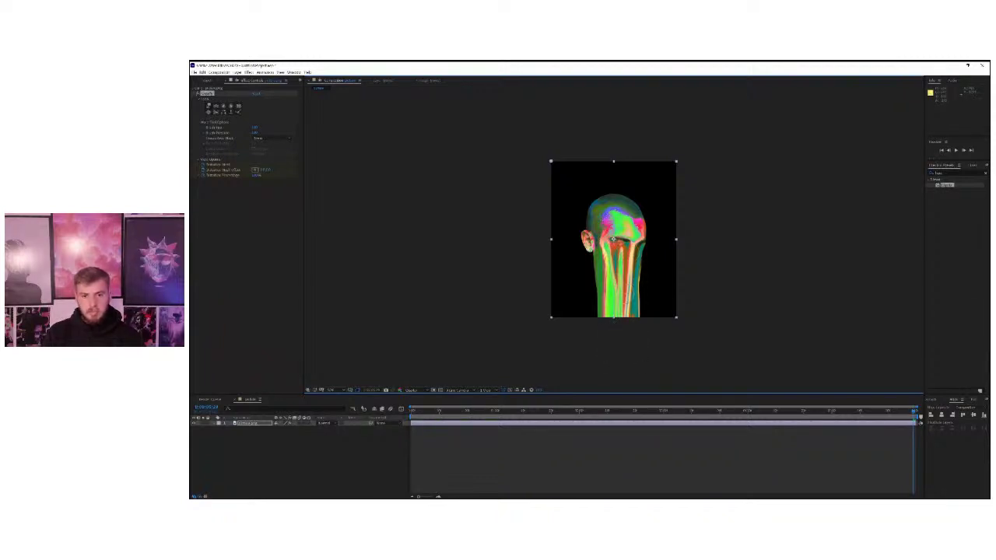
pyautogui.moveTo(597, 247); pyautogui.dragTo(608, 336)
pyautogui.moveTo(613, 296); pyautogui.dragTo(613, 343)
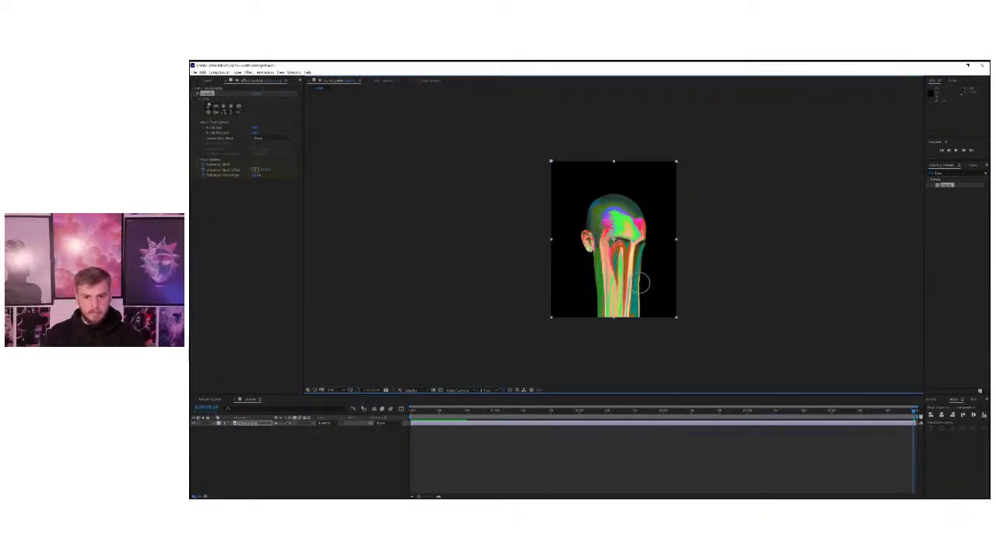
pyautogui.moveTo(641, 284); pyautogui.dragTo(635, 342)
pyautogui.moveTo(642, 282); pyautogui.dragTo(637, 340)
pyautogui.moveTo(641, 284); pyautogui.dragTo(636, 337)
pyautogui.moveTo(603, 262); pyautogui.dragTo(601, 331)
pyautogui.moveTo(597, 328); pyautogui.dragTo(594, 342)
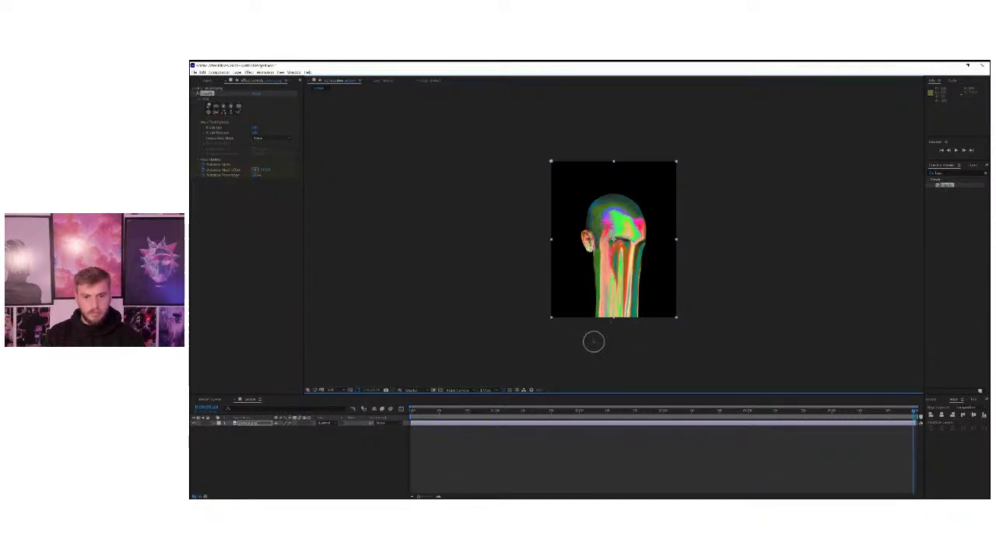
pyautogui.moveTo(615, 243); pyautogui.dragTo(610, 333)
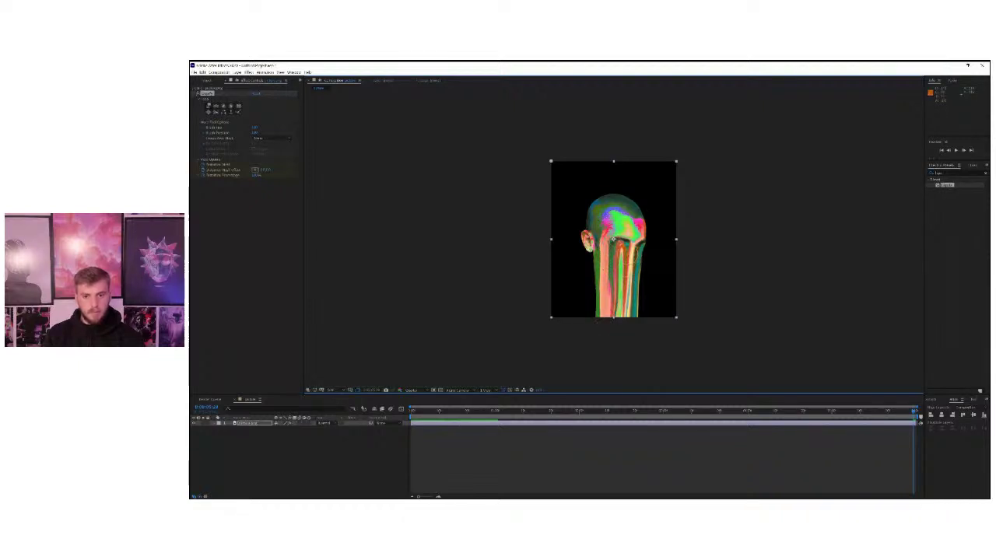
pyautogui.moveTo(630, 256); pyautogui.dragTo(623, 337)
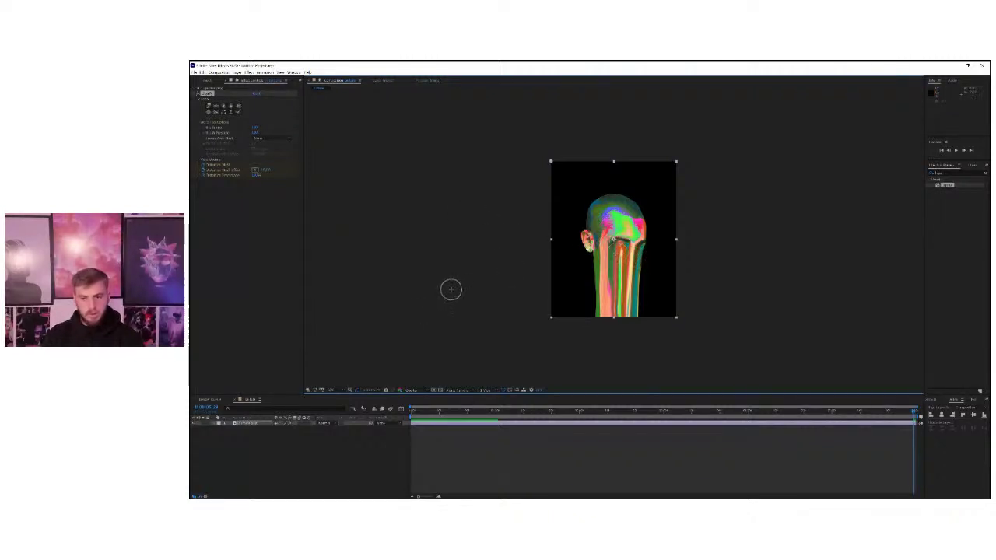
pyautogui.press('space')
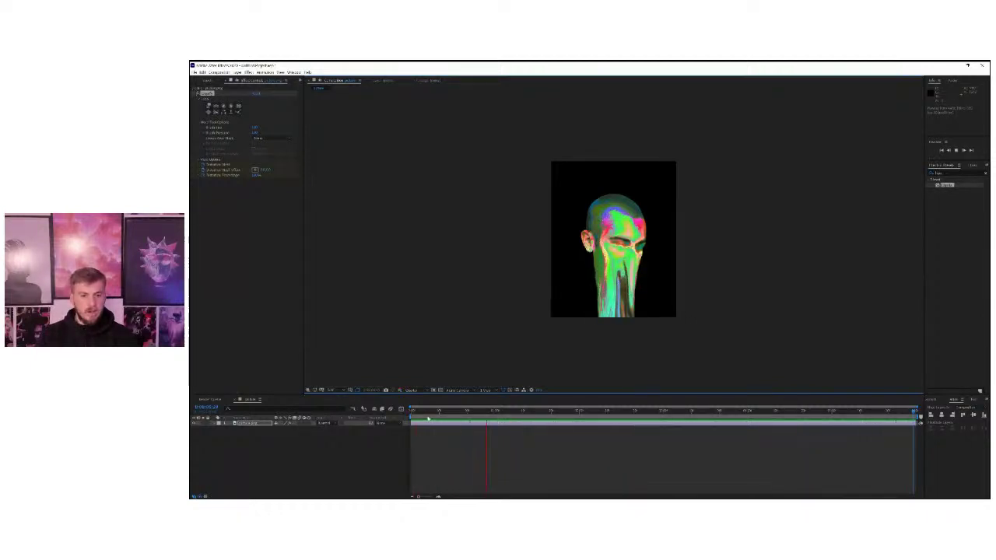
pyautogui.click(451, 289)
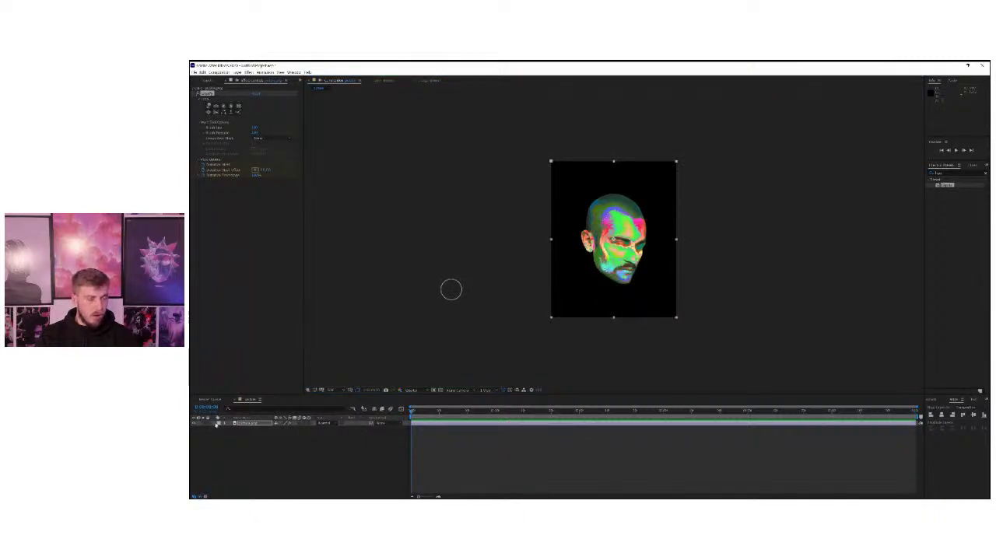
# Expand the head layer's Liquify effect in the timeline to reveal its Distortion Mesh keyframes
pyautogui.click(214, 424)
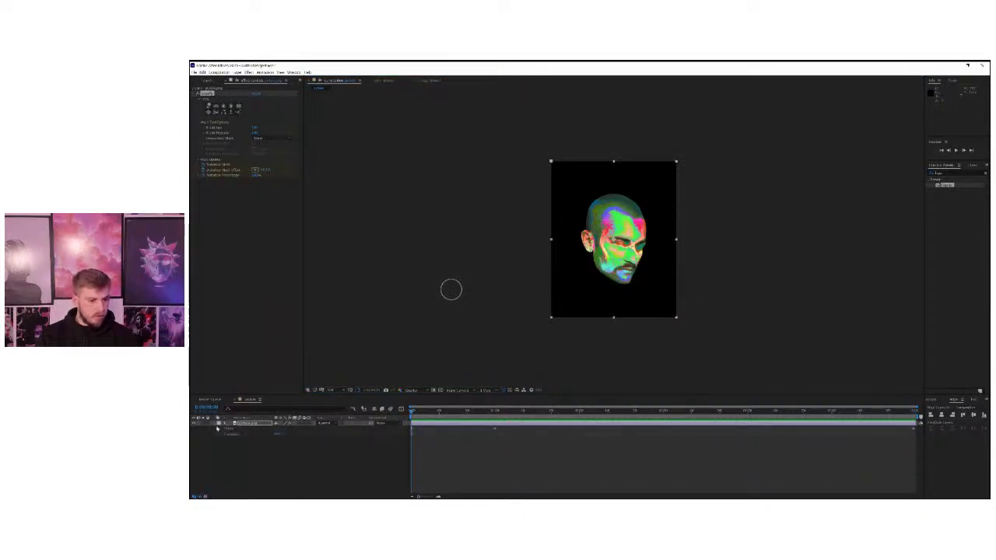
pyautogui.click(213, 426)
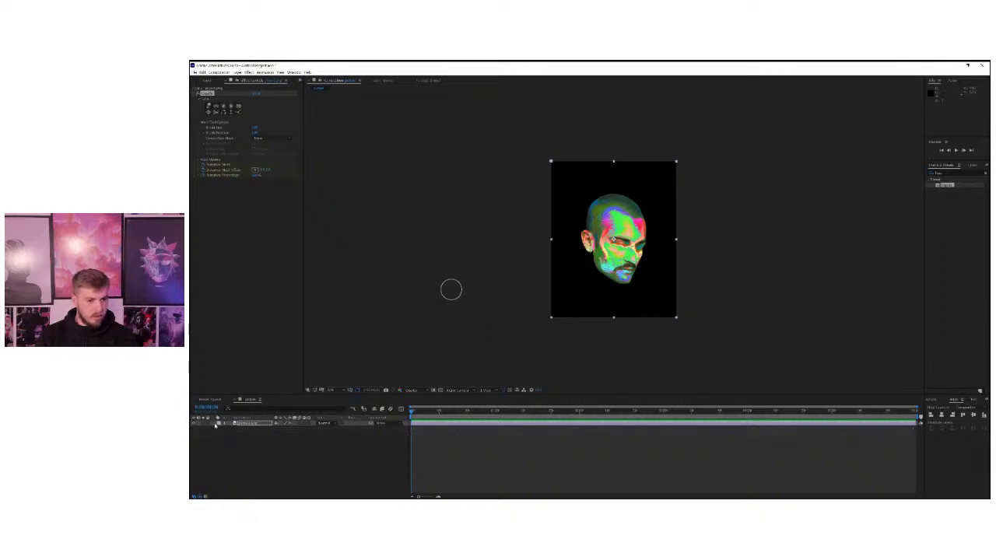
pyautogui.click(215, 425)
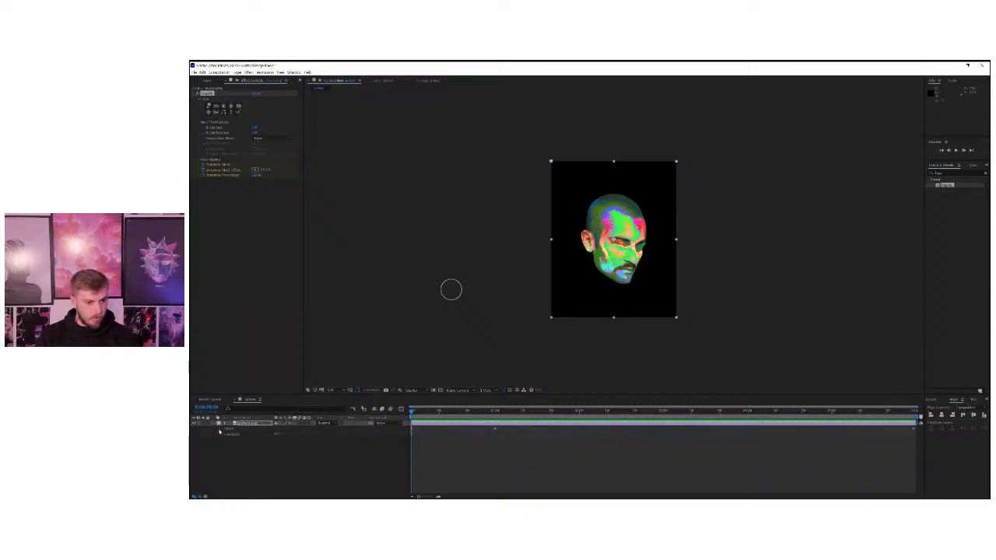
pyautogui.click(221, 430)
pyautogui.click(224, 437)
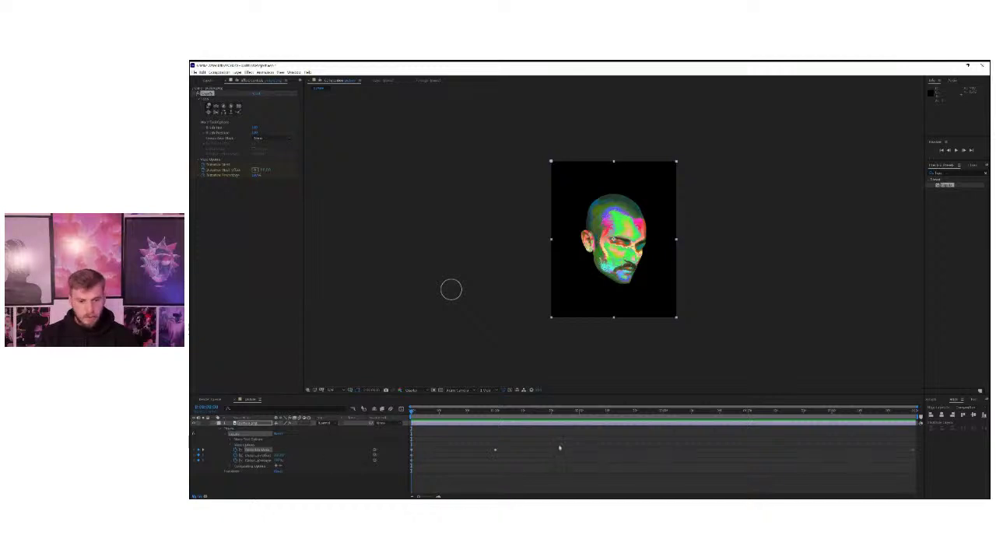
# Compare the face's distortion at the first frame, the one-second keyframe and the end of the timeline
pyautogui.click(496, 451)
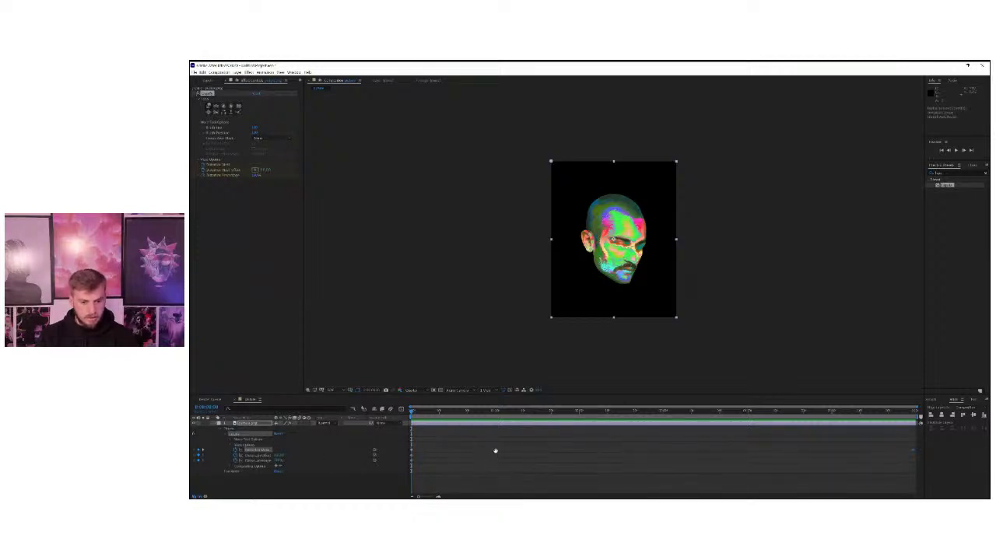
pyautogui.click(495, 413)
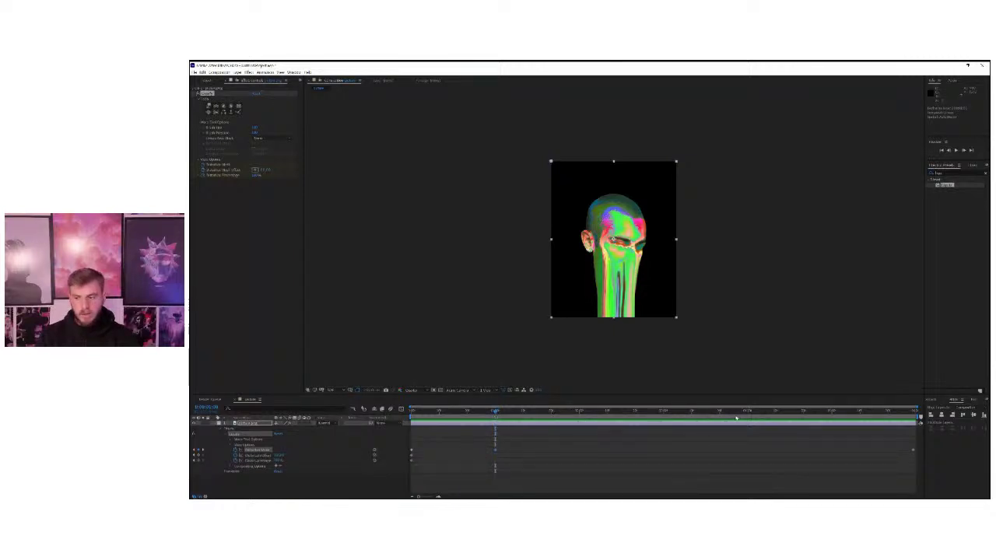
pyautogui.click(415, 412)
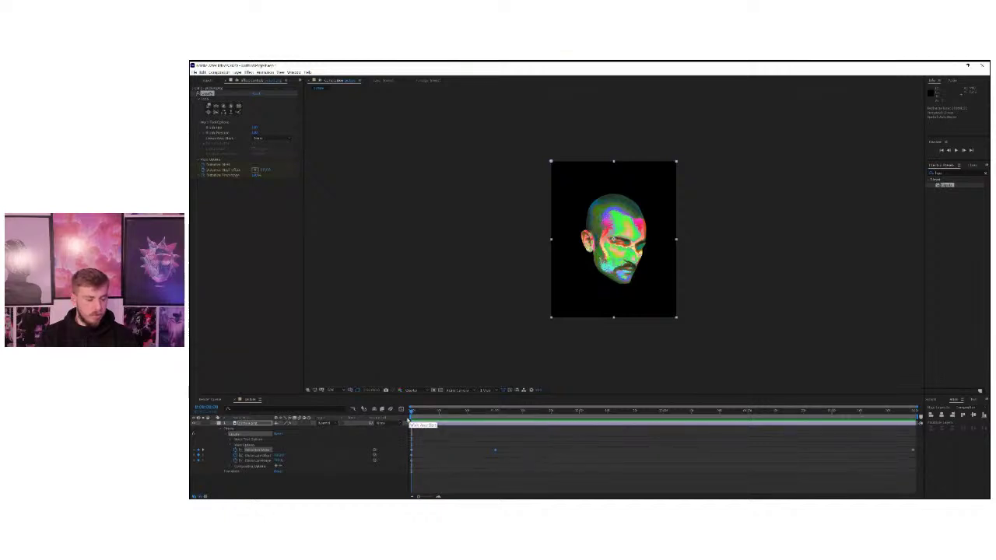
pyautogui.click(495, 414)
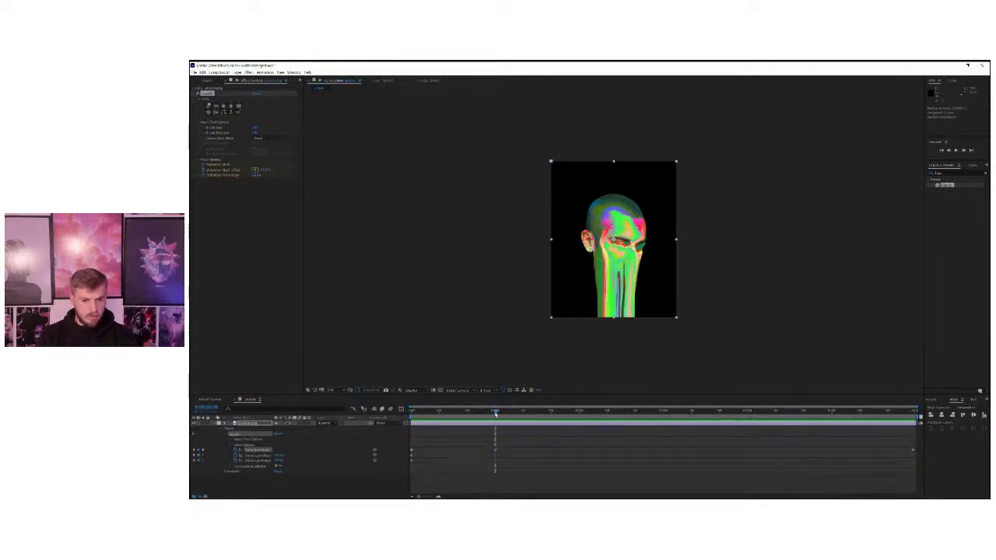
pyautogui.moveTo(910, 414); pyautogui.dragTo(925, 416)
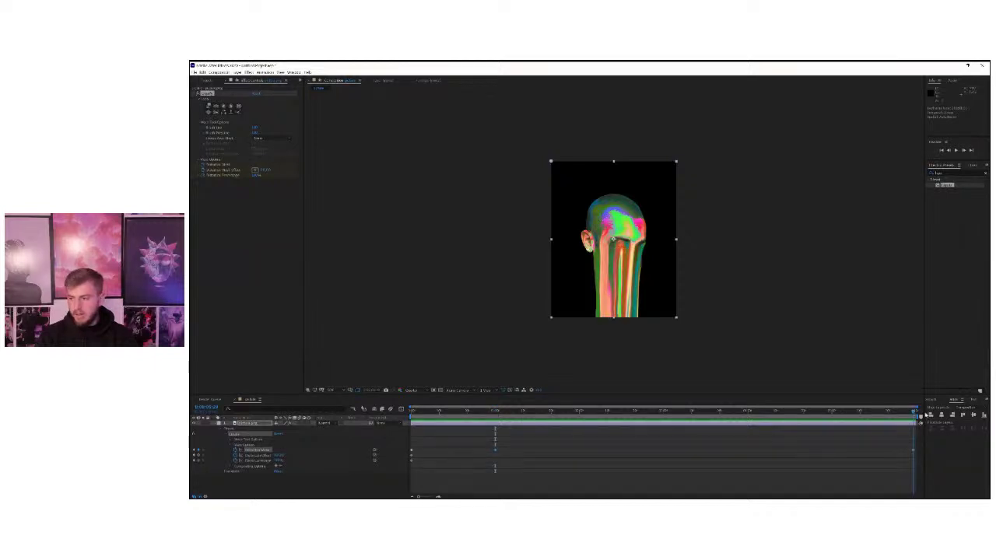
pyautogui.click(495, 415)
pyautogui.moveTo(495, 415)
pyautogui.mouseDown()
pyautogui.moveTo(558, 416)
pyautogui.moveTo(495, 420)
pyautogui.mouseUp()
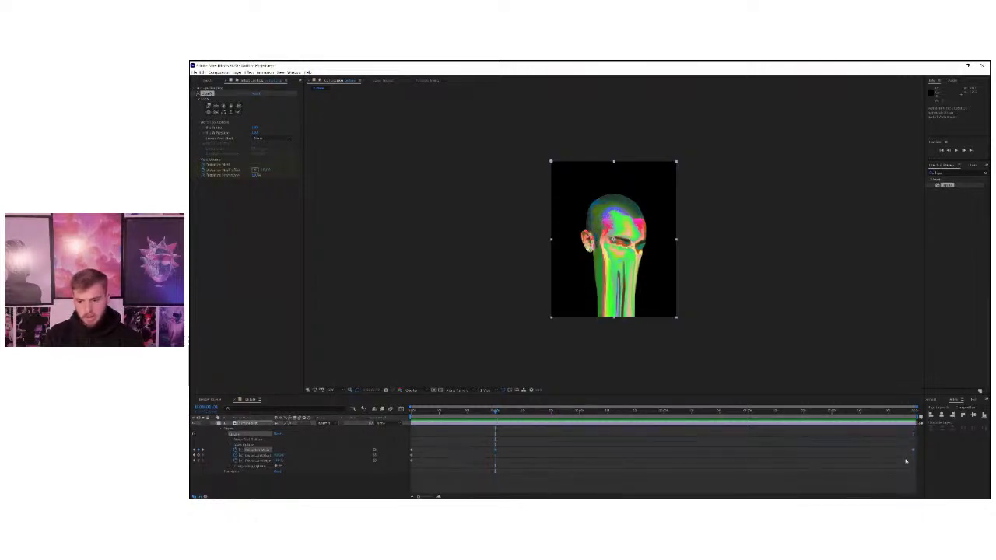
# Move the final Distortion Mesh keyframe back to slightly past the timeline's midpoint and preview the faster melt
pyautogui.moveTo(913, 452); pyautogui.dragTo(907, 452)
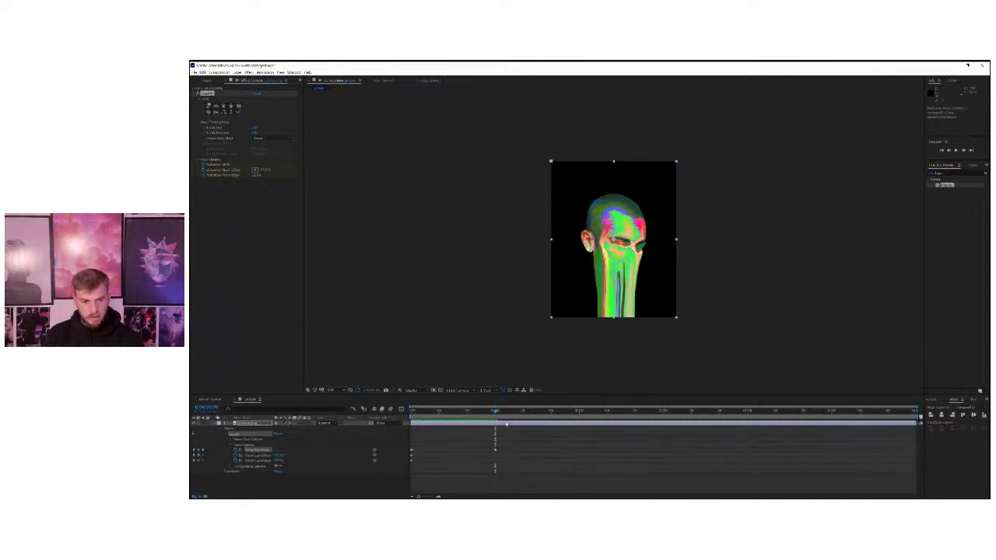
pyautogui.press('space')
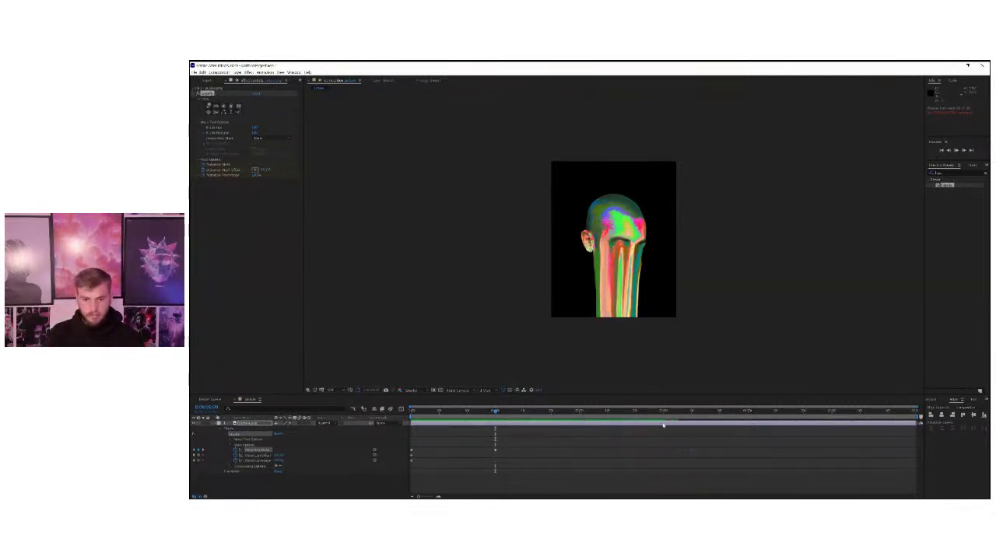
pyautogui.click(498, 412)
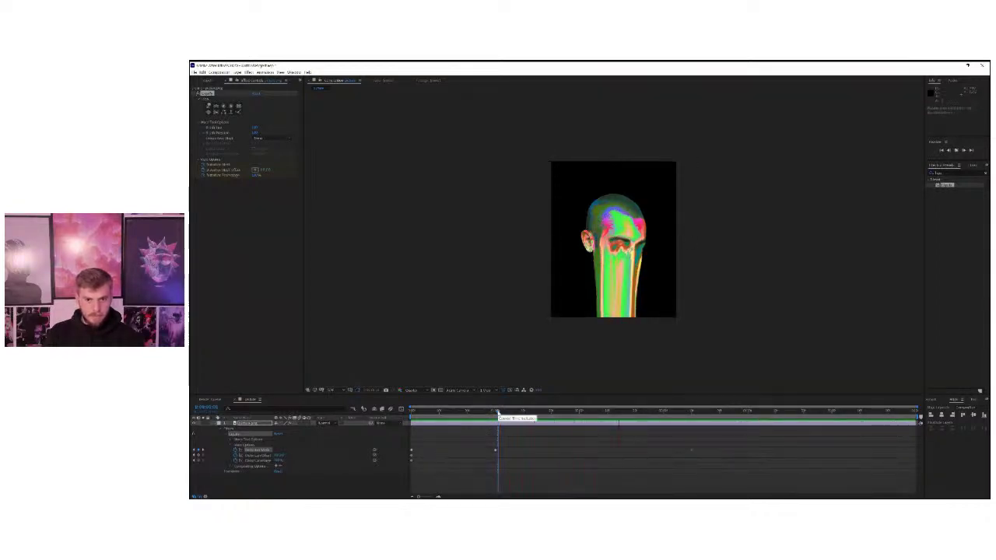
pyautogui.click(692, 425)
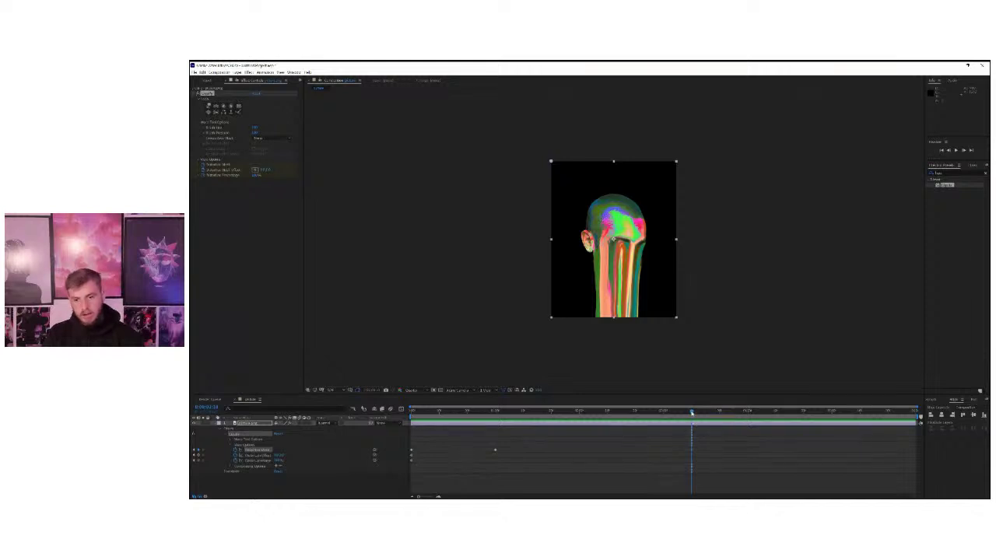
# At the end of the timeline, smear the melted face strands further down past the canvas edge with Liquify's Warp tool and preview the animation
pyautogui.moveTo(692, 412); pyautogui.dragTo(913, 412)
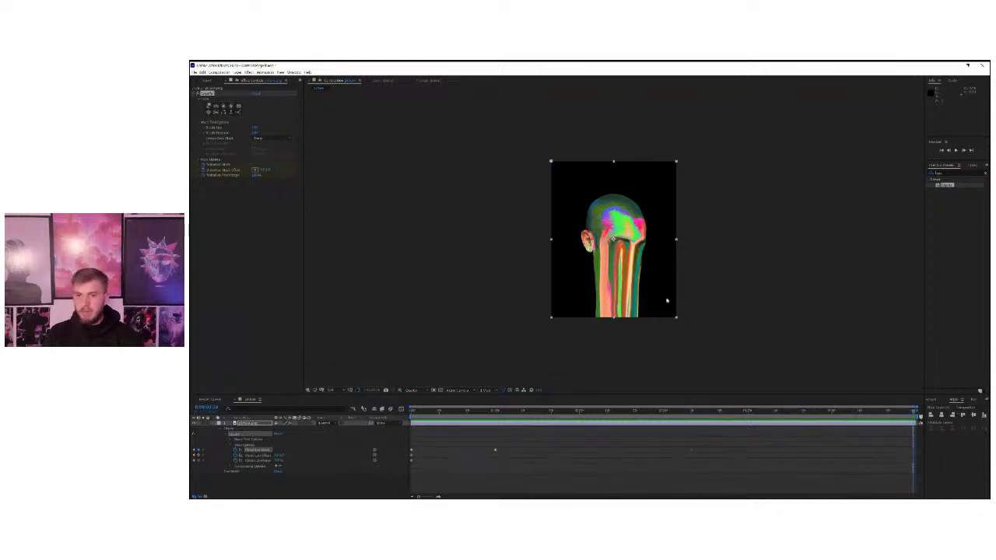
pyautogui.click(209, 107)
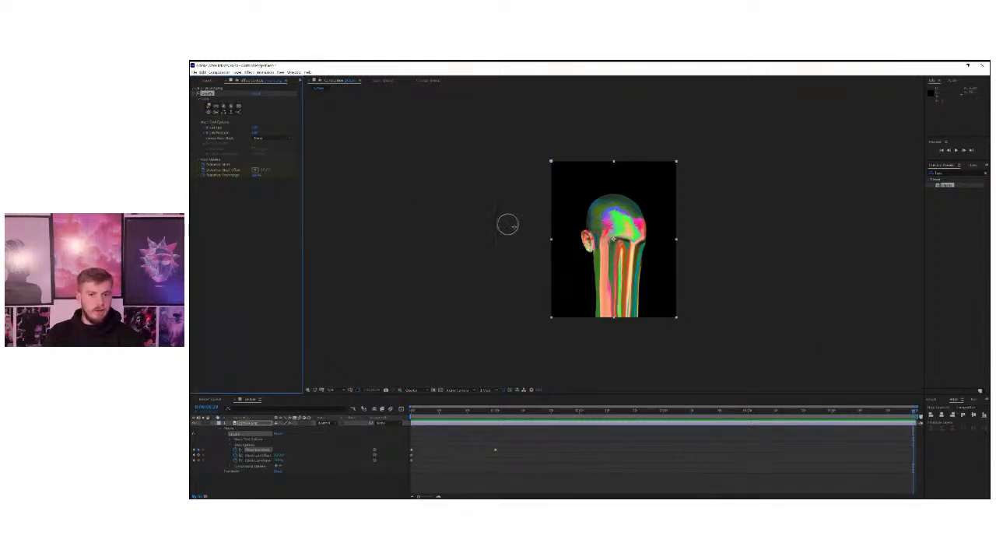
pyautogui.moveTo(631, 260); pyautogui.dragTo(626, 327)
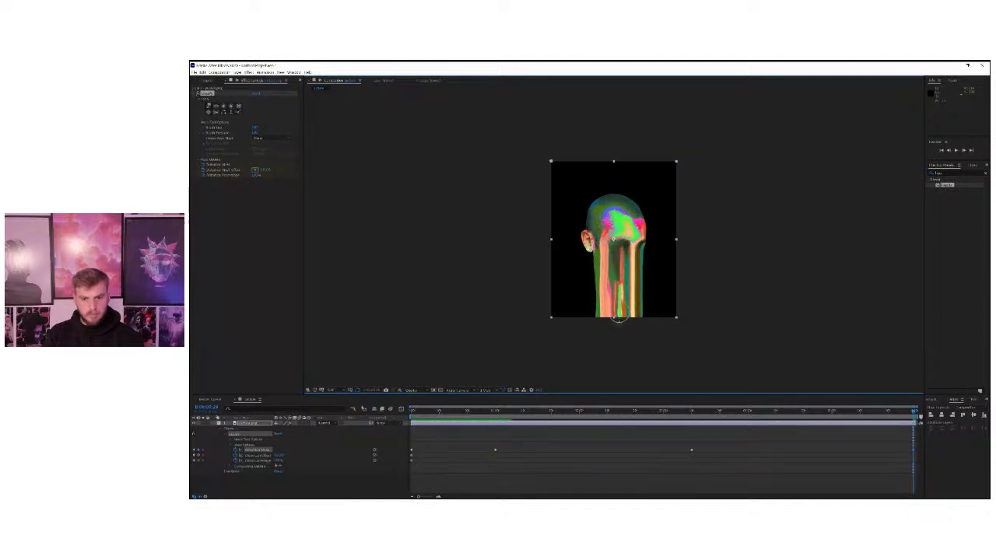
pyautogui.moveTo(621, 253); pyautogui.dragTo(620, 346)
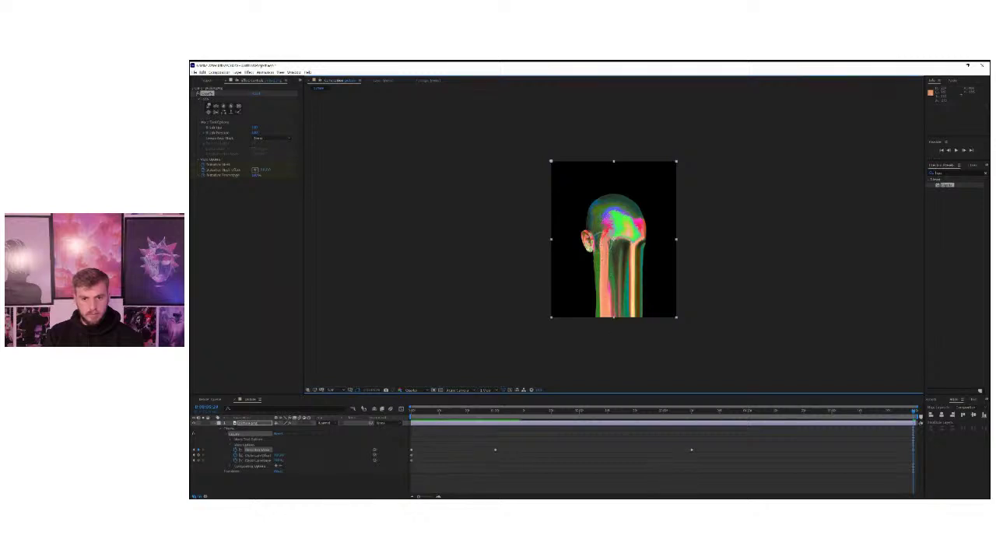
pyautogui.moveTo(611, 250); pyautogui.dragTo(602, 338)
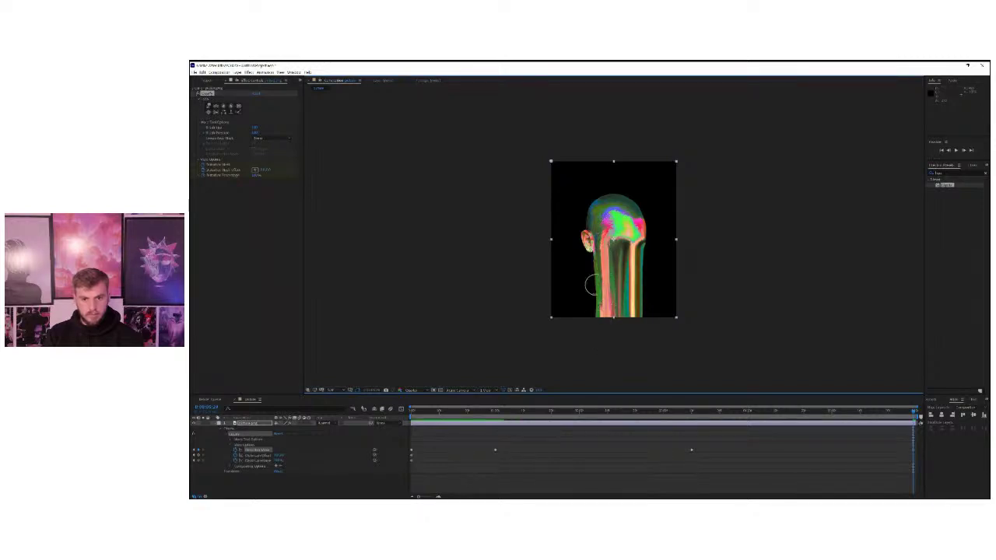
pyautogui.moveTo(591, 282); pyautogui.dragTo(593, 347)
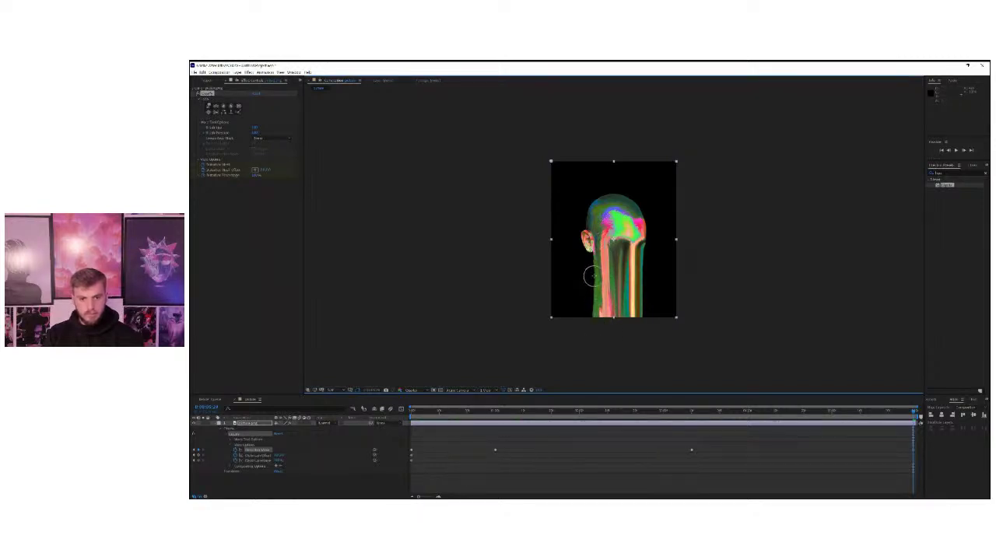
pyautogui.moveTo(599, 331); pyautogui.dragTo(598, 333)
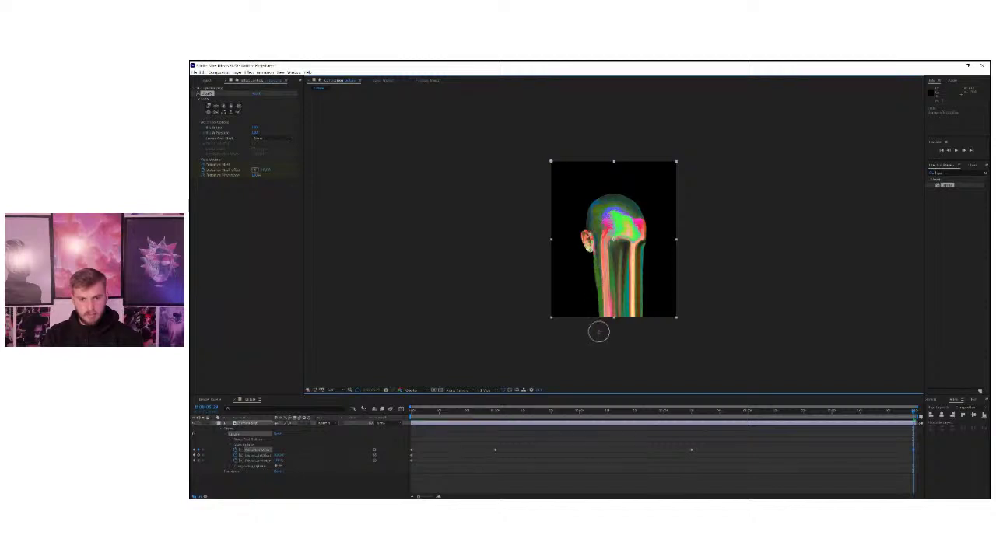
pyautogui.moveTo(642, 266); pyautogui.dragTo(637, 334)
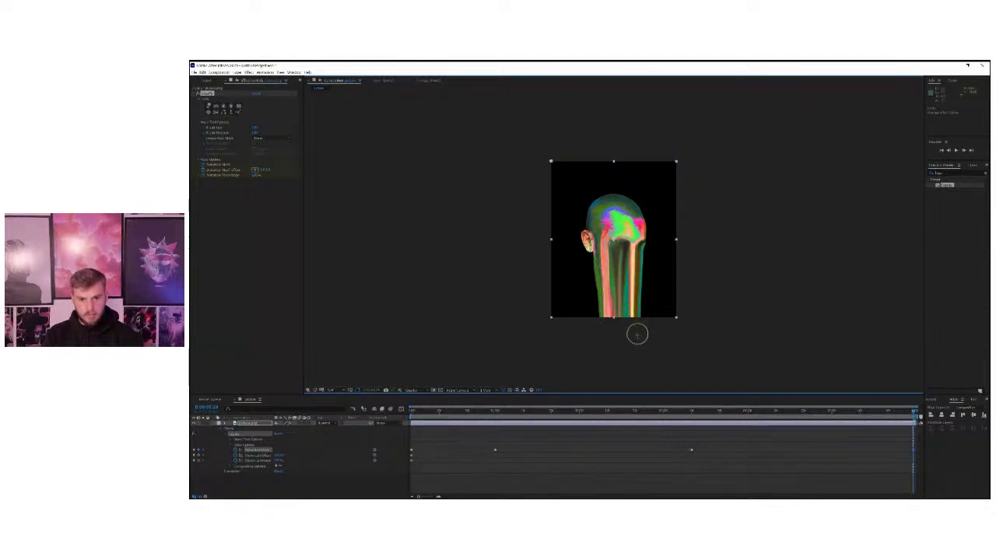
pyautogui.moveTo(640, 274)
pyautogui.mouseDown()
pyautogui.moveTo(635, 341)
pyautogui.moveTo(624, 334)
pyautogui.mouseUp()
pyautogui.moveTo(615, 278); pyautogui.dragTo(614, 344)
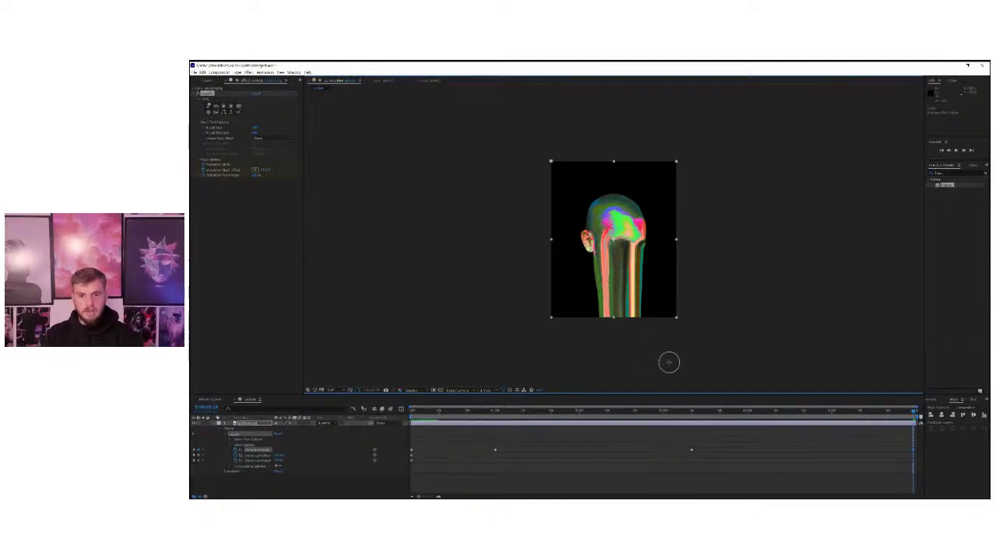
pyautogui.press('space')
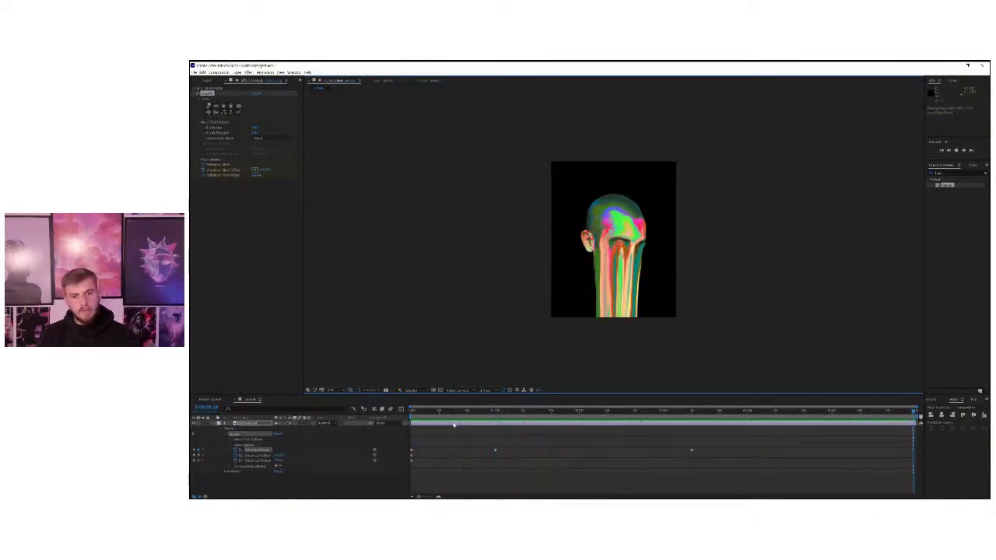
pyautogui.click(695, 419)
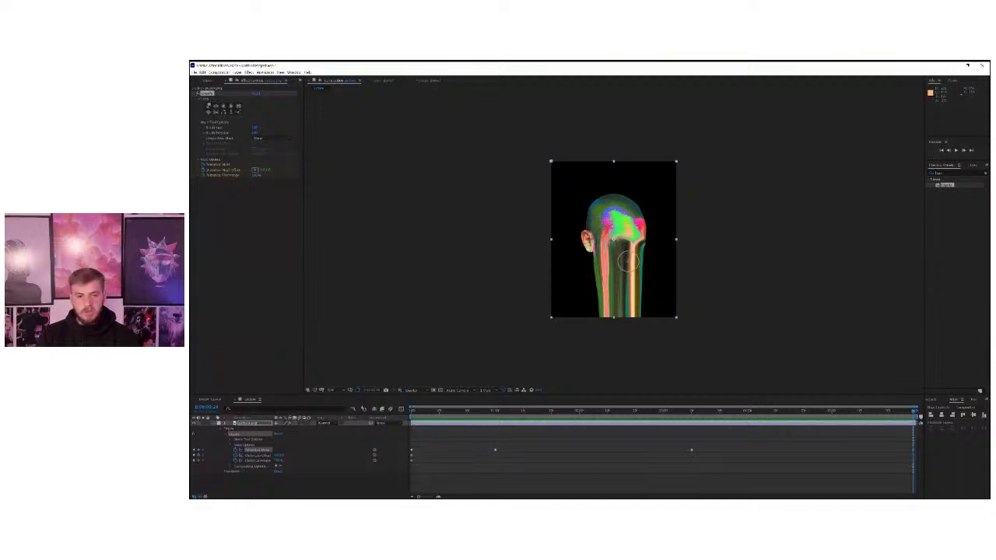
# Pull more colour from the lower forehead and the face's sides down past the canvas edge at the last keyframe and preview the melt
pyautogui.moveTo(628, 261); pyautogui.dragTo(633, 334)
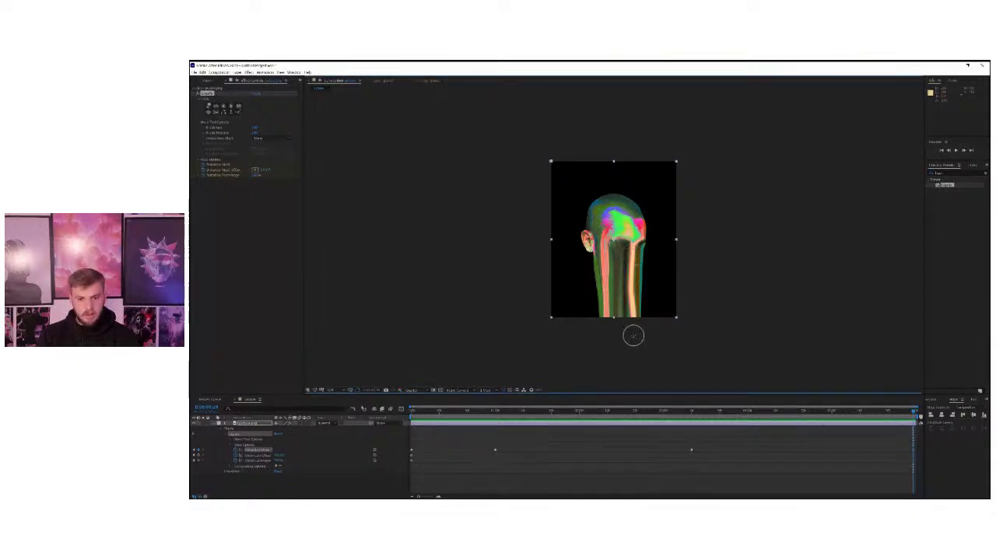
pyautogui.moveTo(643, 251); pyautogui.dragTo(643, 336)
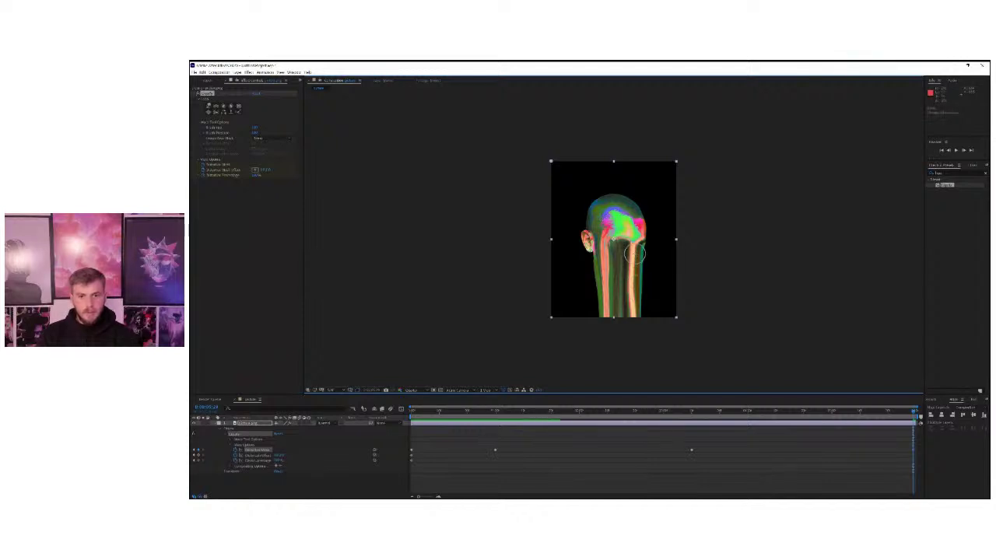
pyautogui.moveTo(635, 254); pyautogui.dragTo(634, 344)
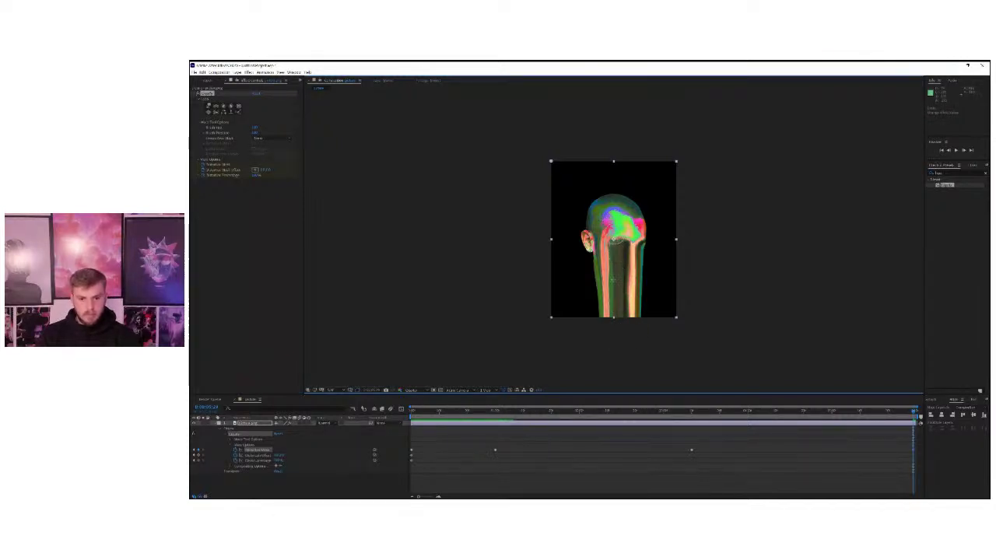
pyautogui.moveTo(617, 243); pyautogui.dragTo(612, 336)
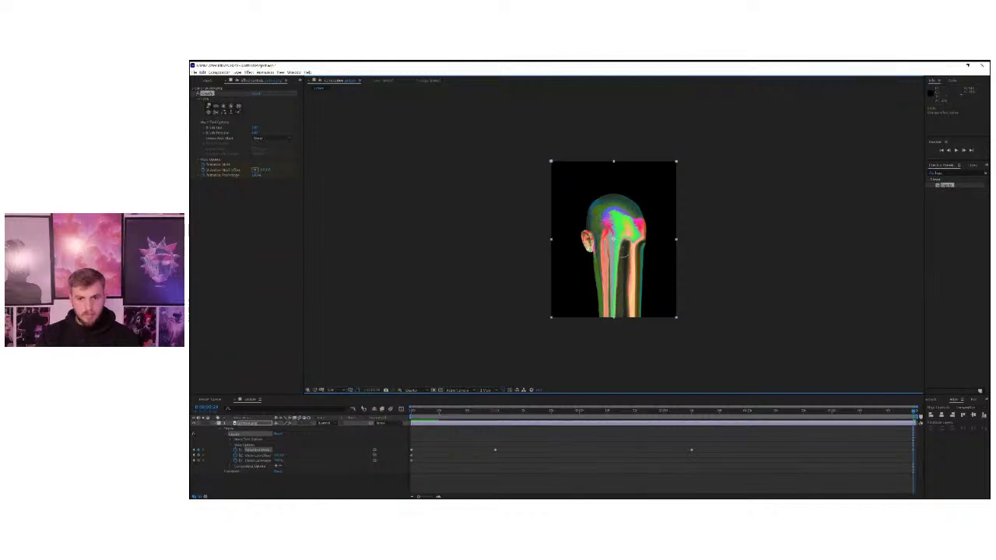
pyautogui.moveTo(622, 248); pyautogui.dragTo(617, 336)
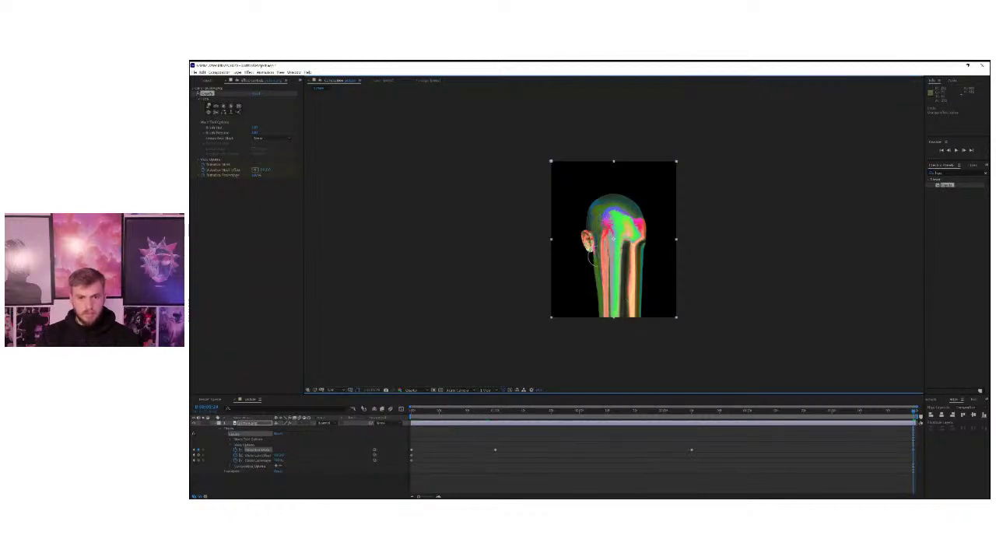
pyautogui.moveTo(598, 237); pyautogui.dragTo(604, 333)
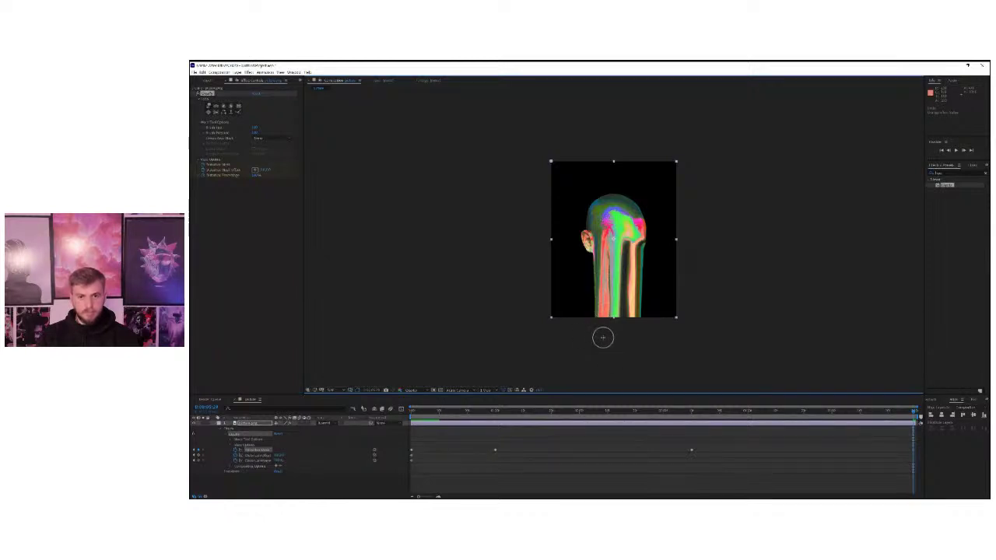
pyautogui.press('space')
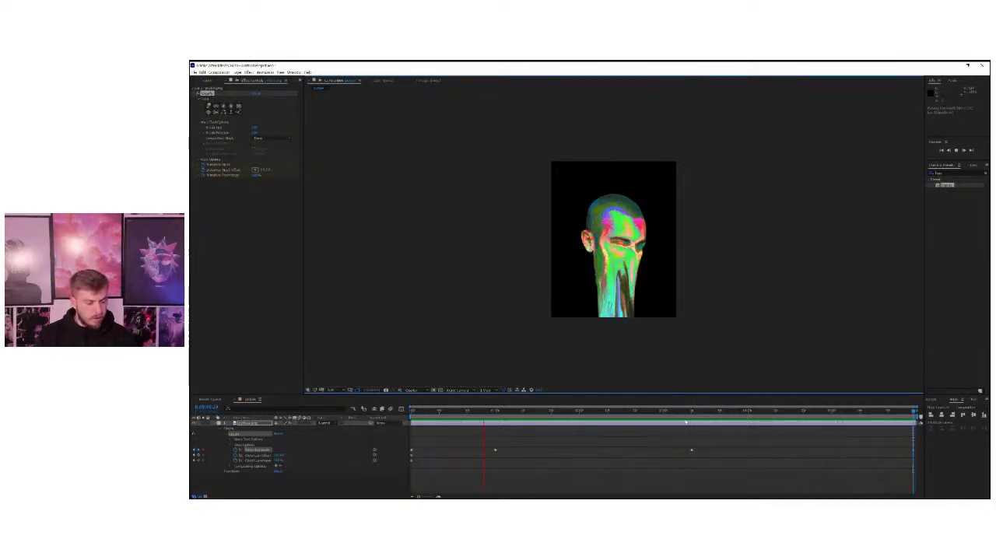
pyautogui.press('space')
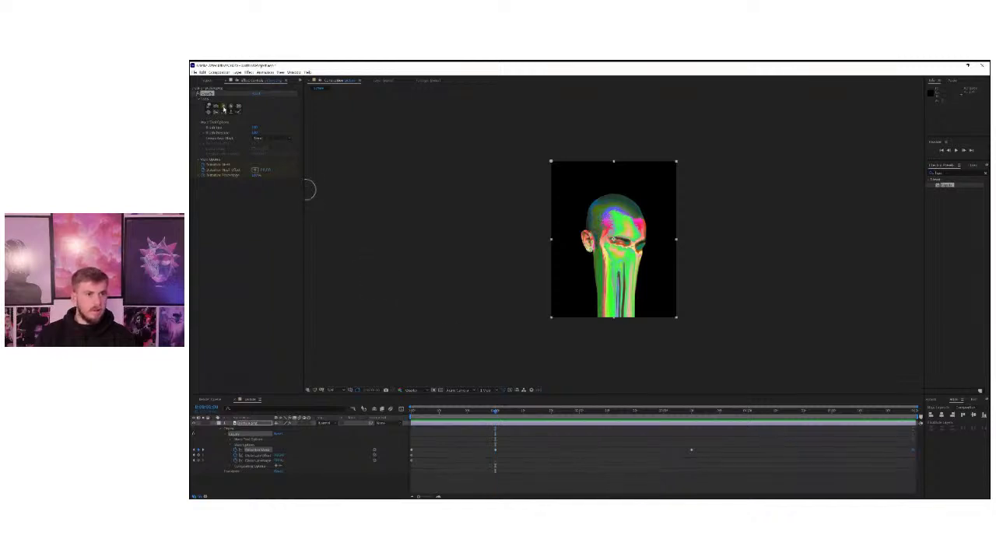
# With Liquify's Twirl tool, ripple the melted strands at the one-second keyframe and at the keyframe slightly past the midpoint
pyautogui.click(225, 108)
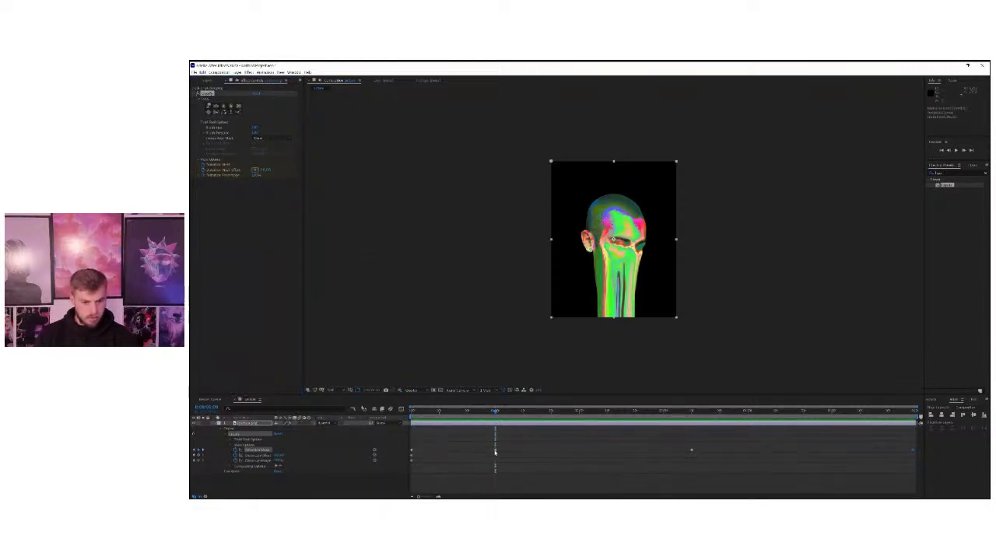
pyautogui.press('Home')
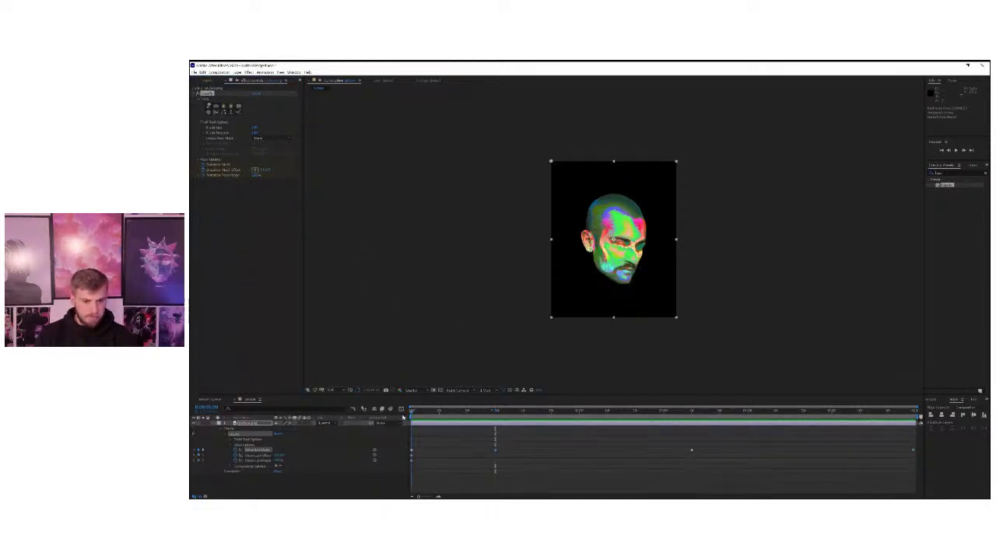
pyautogui.click(492, 414)
pyautogui.moveTo(492, 412); pyautogui.dragTo(496, 413)
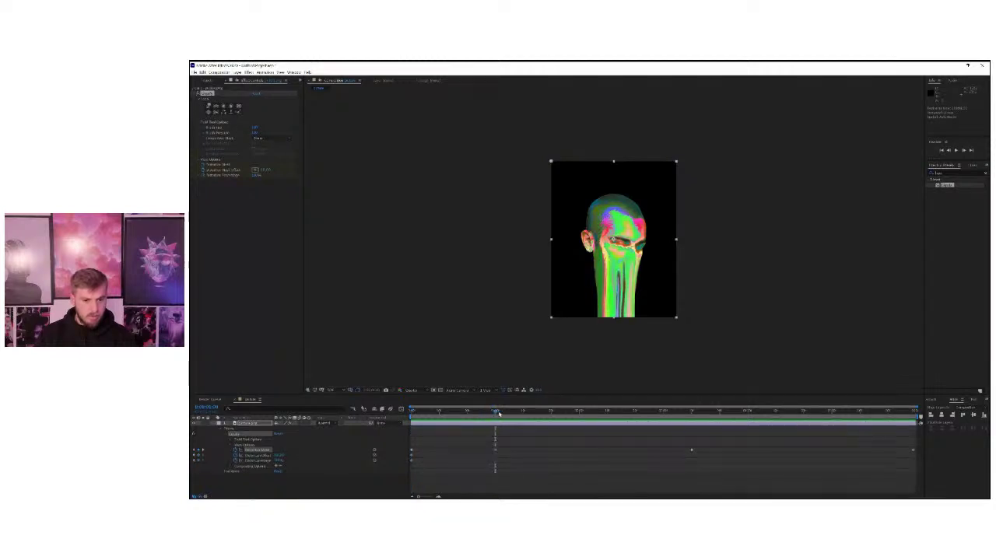
pyautogui.click(223, 107)
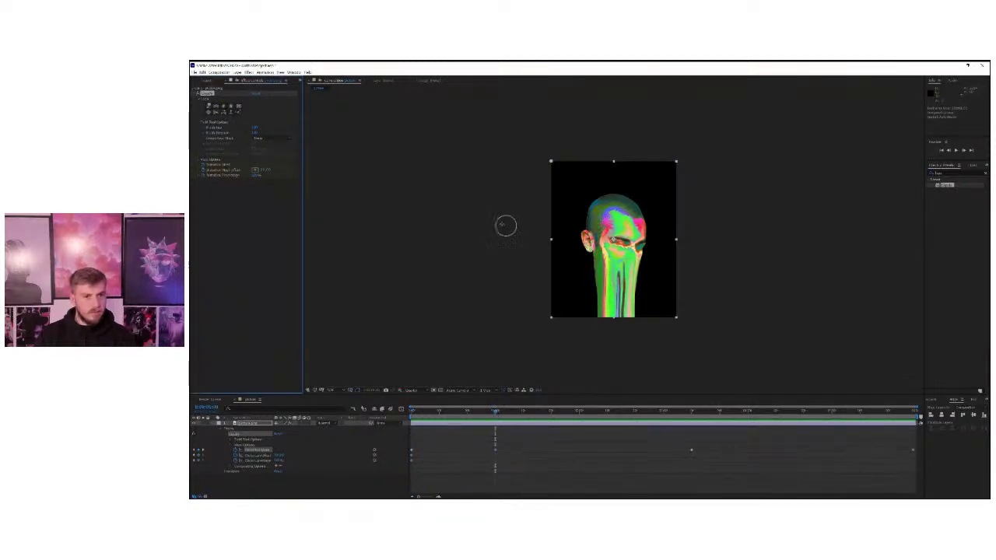
pyautogui.moveTo(609, 274); pyautogui.dragTo(605, 306)
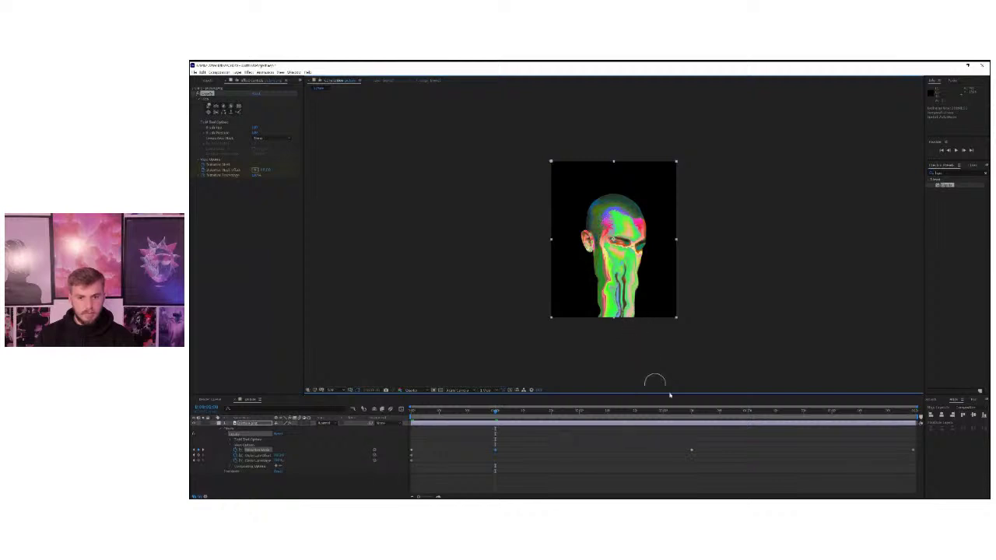
pyautogui.click(692, 411)
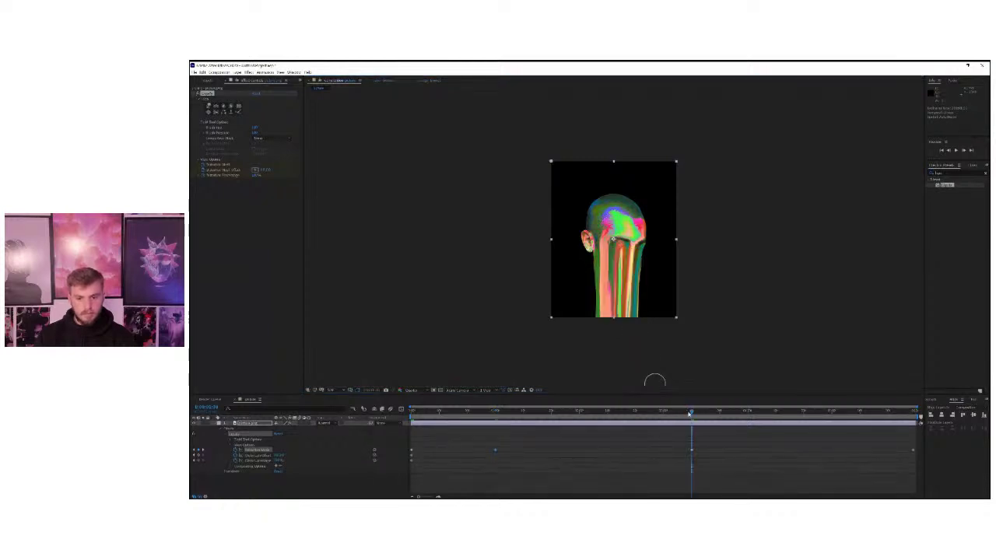
pyautogui.moveTo(611, 250); pyautogui.dragTo(608, 343)
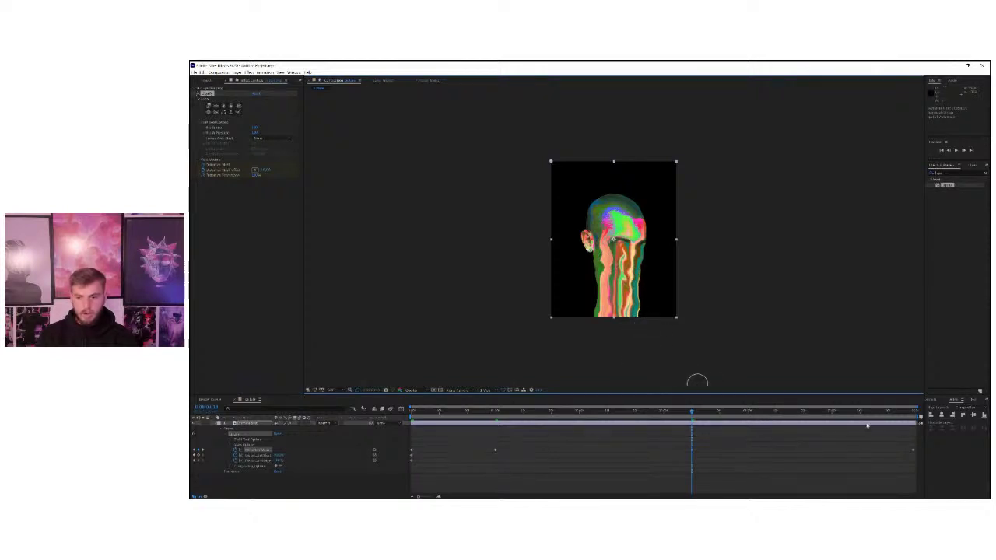
# At the last keyframe, twirl the green, red and orange strands below the forehead into wavy drips down to the canvas edge
pyautogui.moveTo(899, 411); pyautogui.dragTo(921, 417)
pyautogui.moveTo(633, 247); pyautogui.dragTo(633, 322)
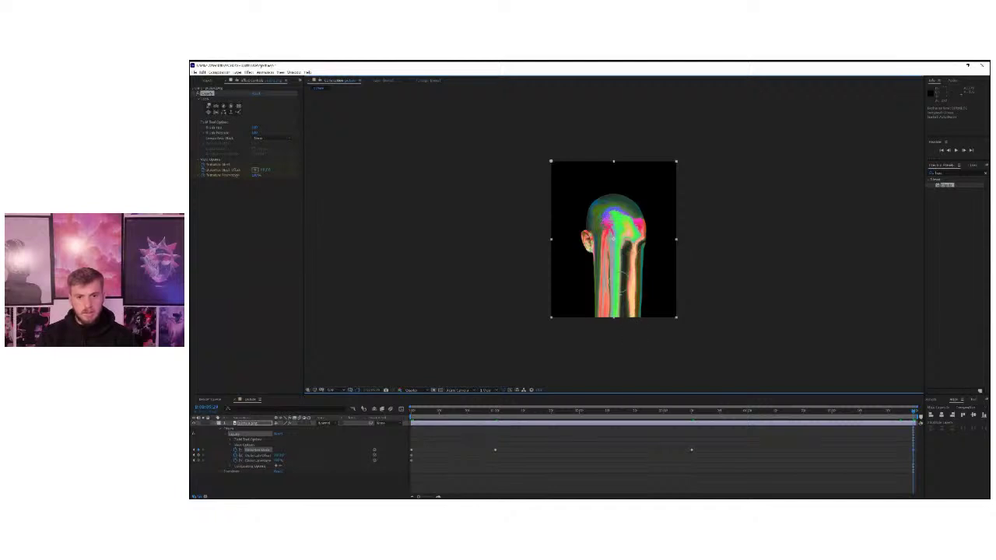
pyautogui.moveTo(627, 248); pyautogui.dragTo(621, 326)
pyautogui.moveTo(608, 246)
pyautogui.mouseDown()
pyautogui.moveTo(623, 264)
pyautogui.moveTo(603, 312)
pyautogui.mouseUp()
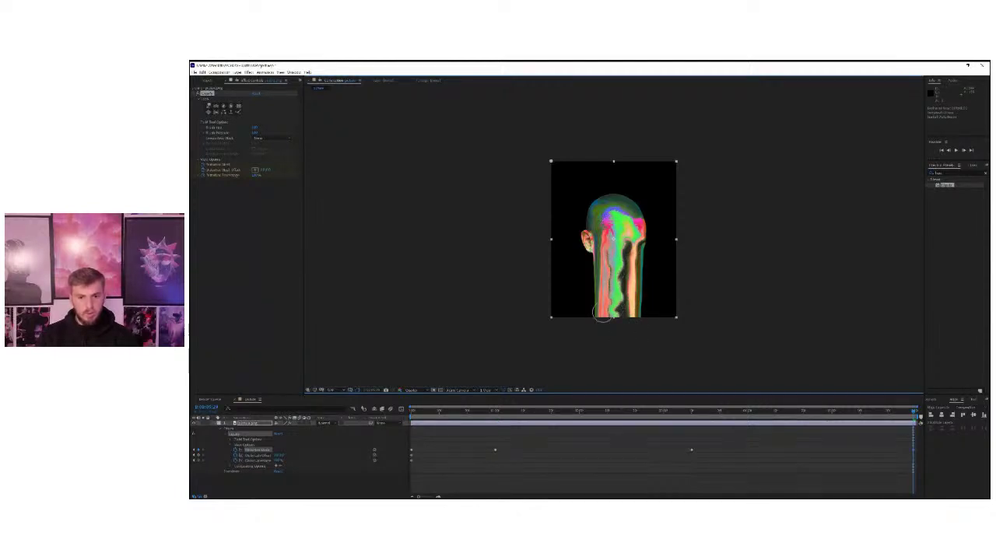
pyautogui.moveTo(604, 255); pyautogui.dragTo(605, 308)
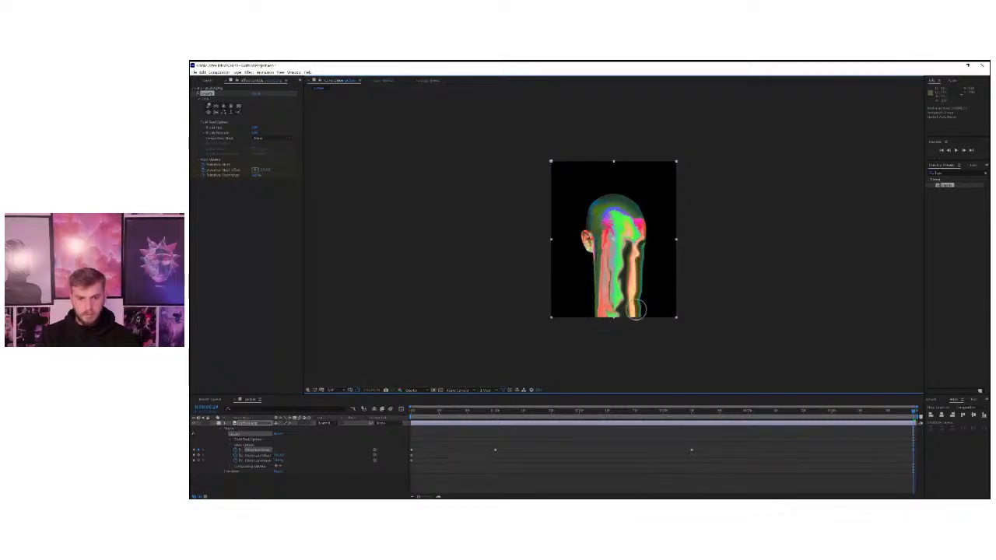
pyautogui.moveTo(623, 277); pyautogui.dragTo(623, 330)
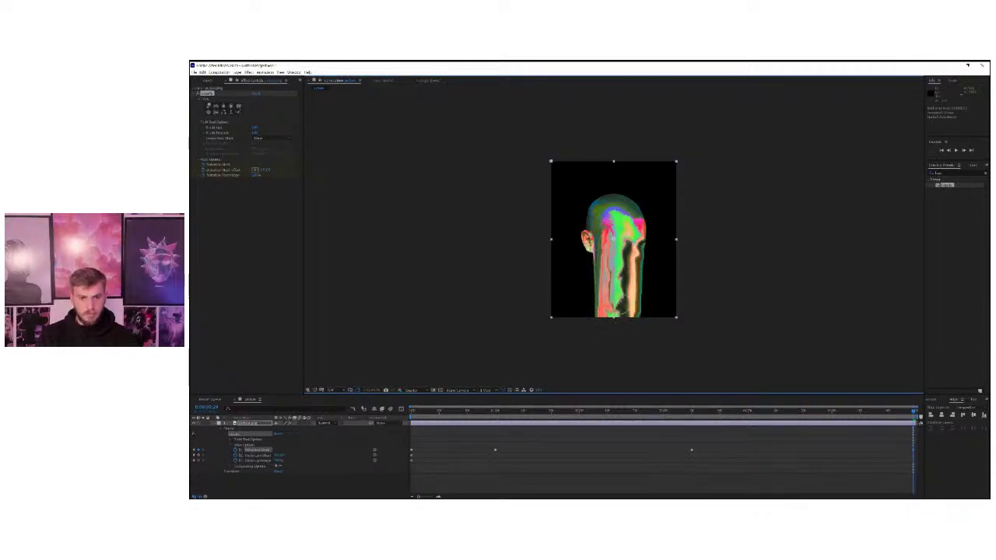
pyautogui.moveTo(602, 252); pyautogui.dragTo(609, 319)
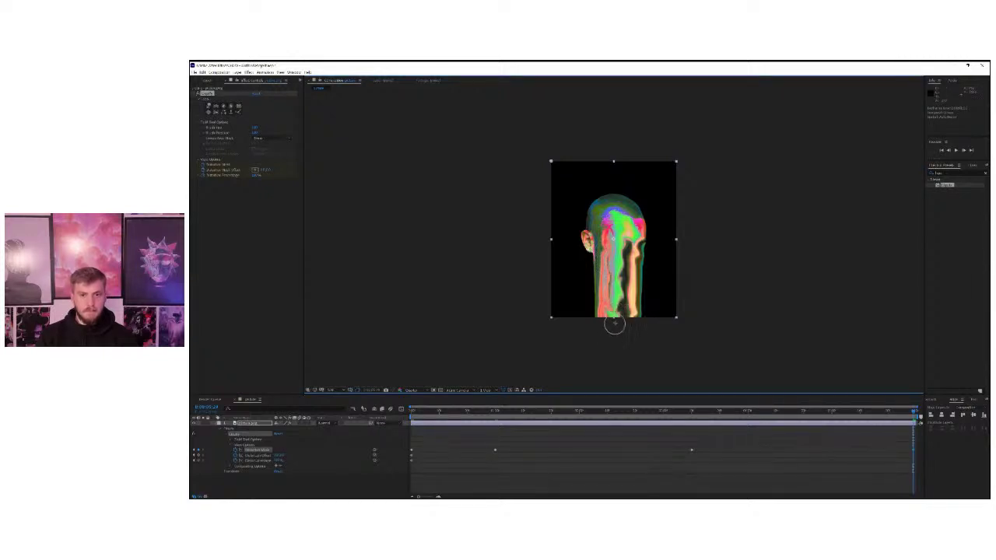
# Preview the rippled melt from the first frame and scrub through it to check the motion between keyframes
pyautogui.press('space')
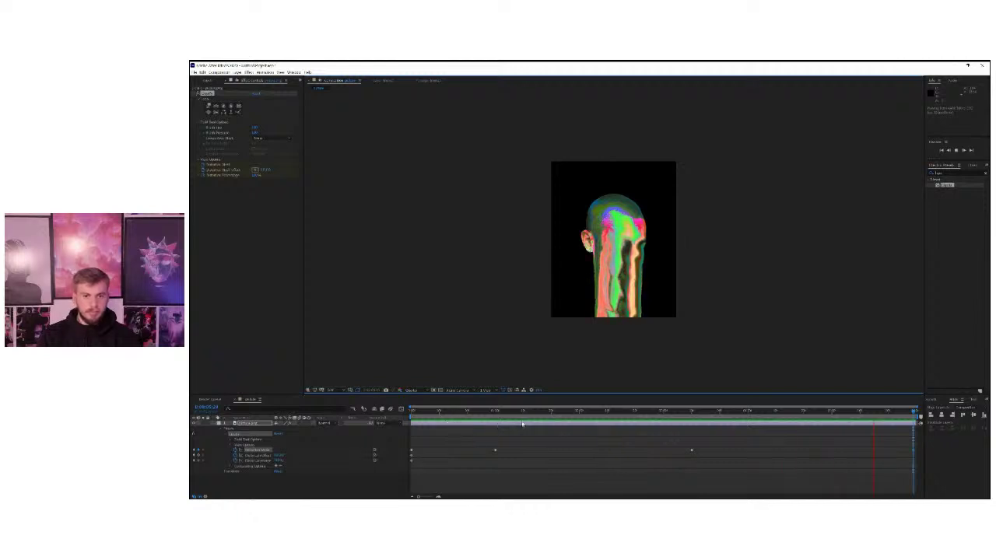
pyautogui.click(495, 416)
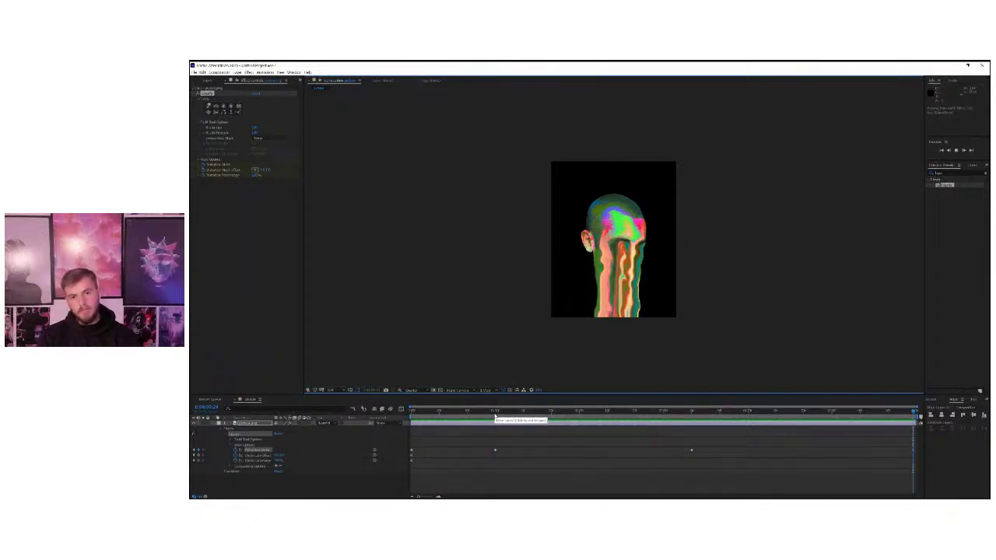
pyautogui.moveTo(495, 416); pyautogui.dragTo(412, 419)
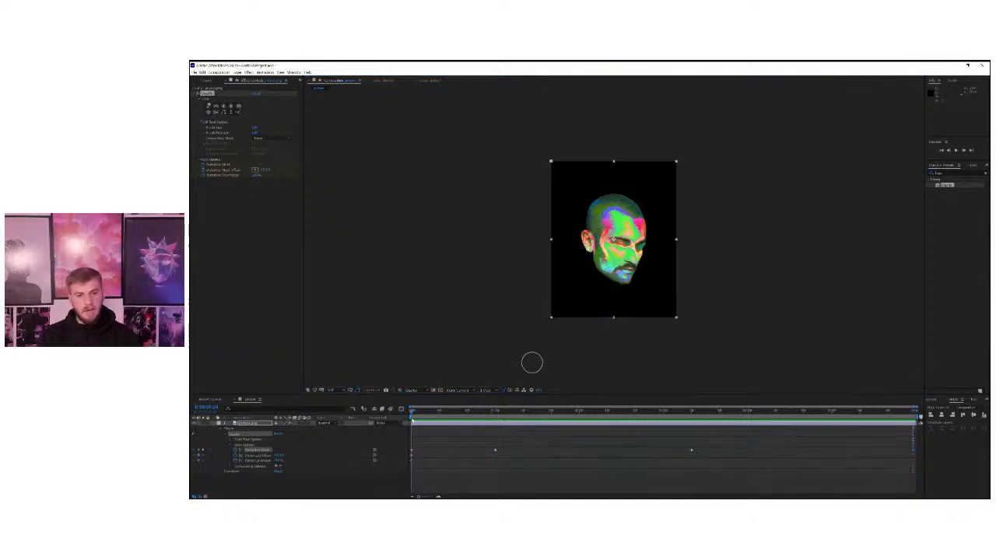
pyautogui.press('space')
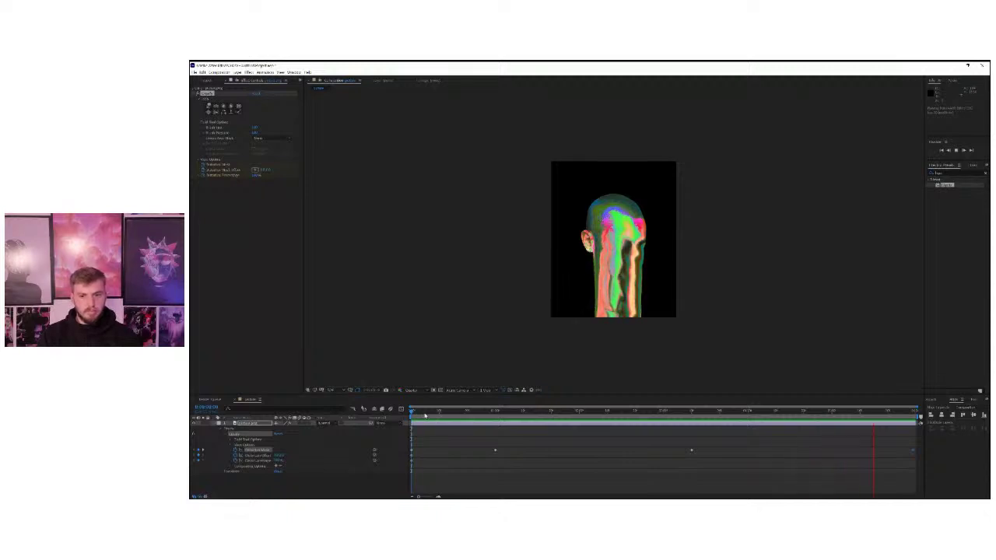
pyautogui.press('space')
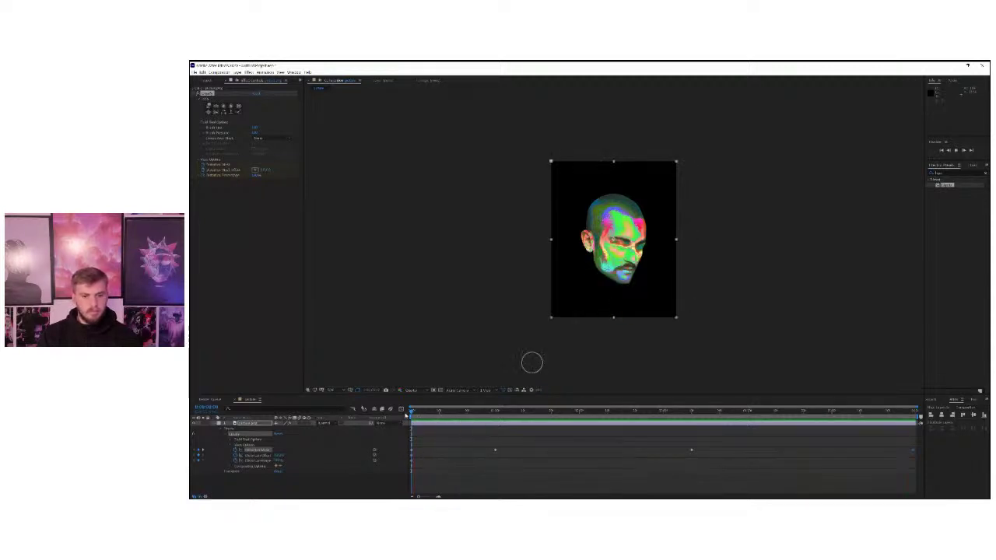
pyautogui.moveTo(412, 414); pyautogui.dragTo(630, 418)
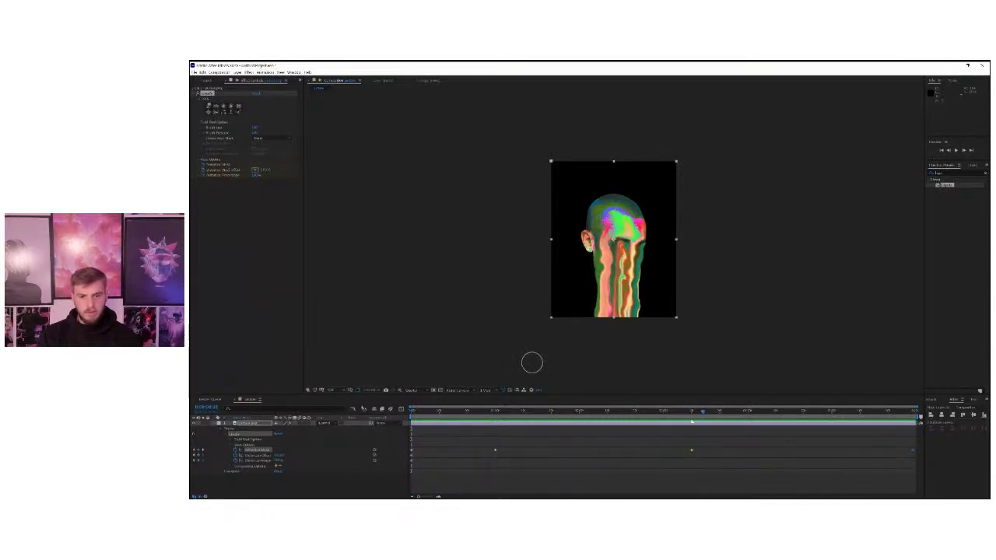
# Try shifting the Distortion Mesh Offset at the keyframe past the midpoint and undo the change
pyautogui.click(693, 421)
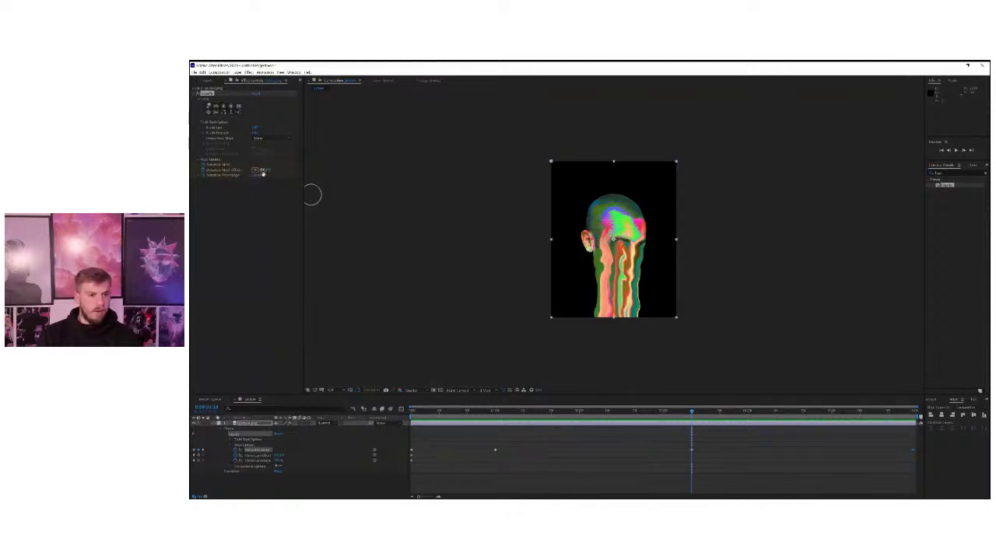
pyautogui.moveTo(267, 171)
pyautogui.mouseDown()
pyautogui.moveTo(382, 168)
pyautogui.moveTo(201, 165)
pyautogui.moveTo(333, 163)
pyautogui.mouseUp()
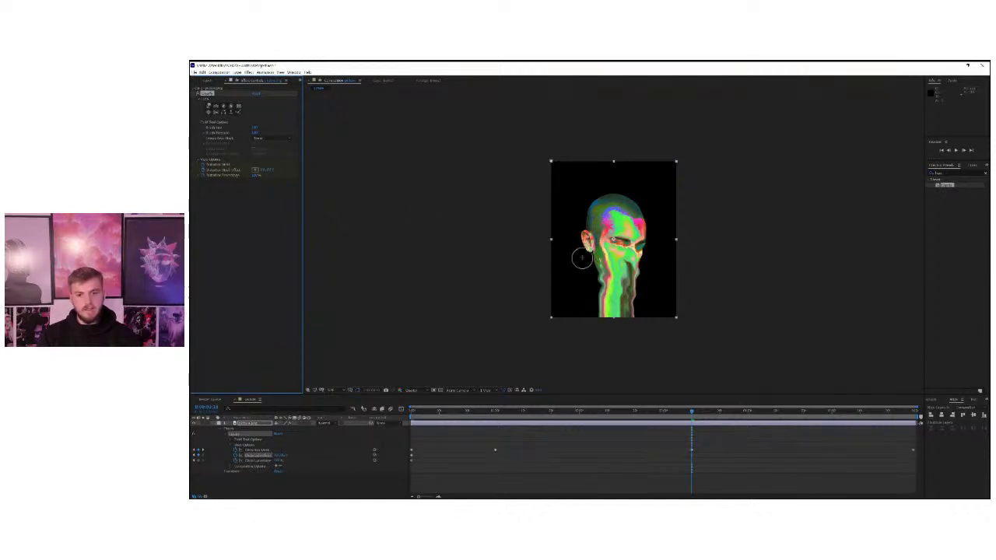
pyautogui.hotkey('ctrl', 'z')
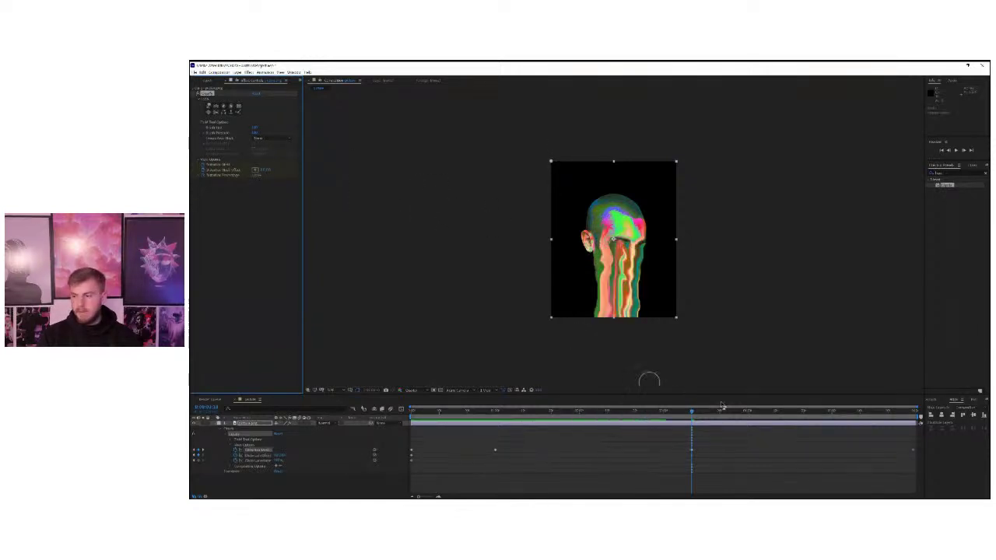
# Collapse the head layer's properties and duplicate the layer
pyautogui.click(215, 424)
pyautogui.click(239, 423)
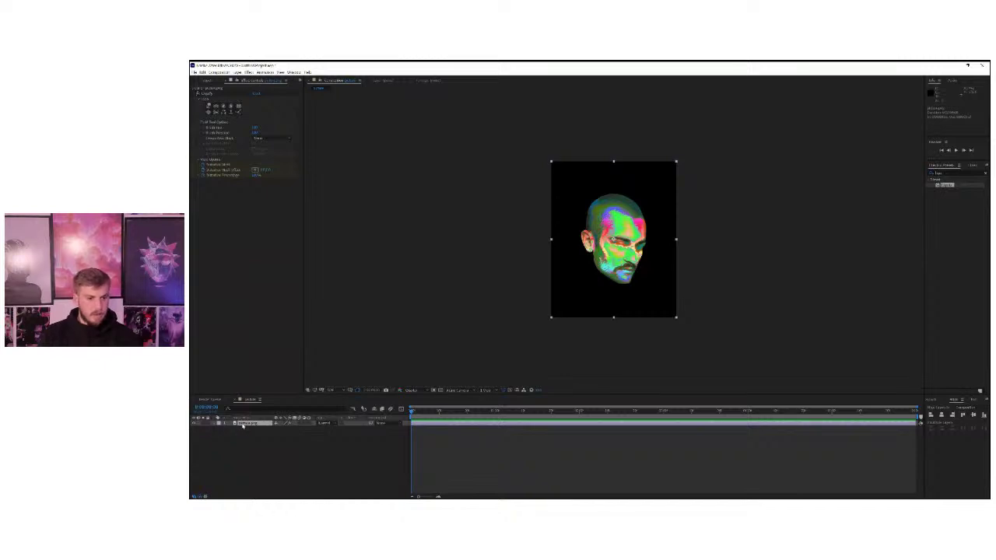
pyautogui.rightClick(242, 431)
pyautogui.click(239, 424)
pyautogui.press('Return')
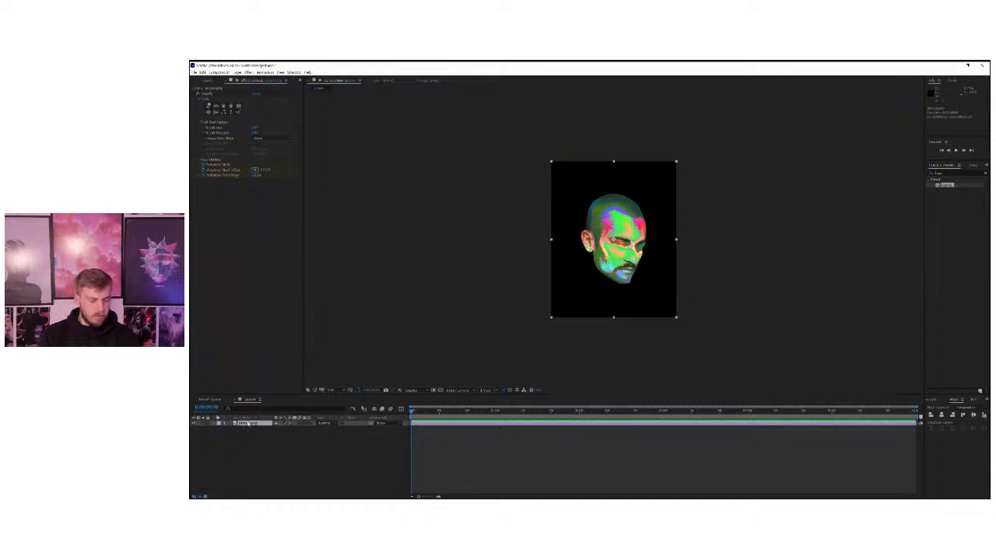
pyautogui.hotkey('ctrl', 'd')
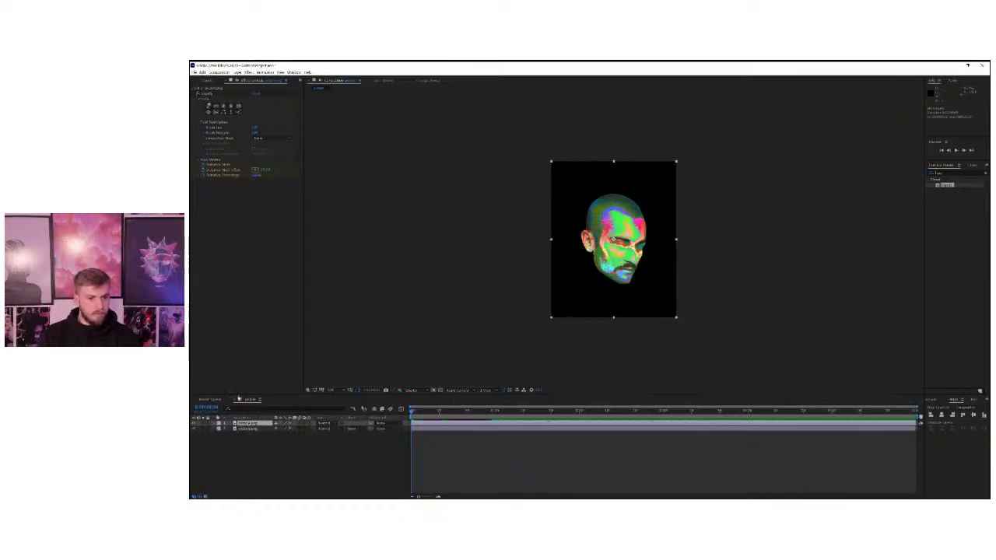
# Apply the Colorama effect to the upper copy of the head layer and preview the result
pyautogui.click(935, 172)
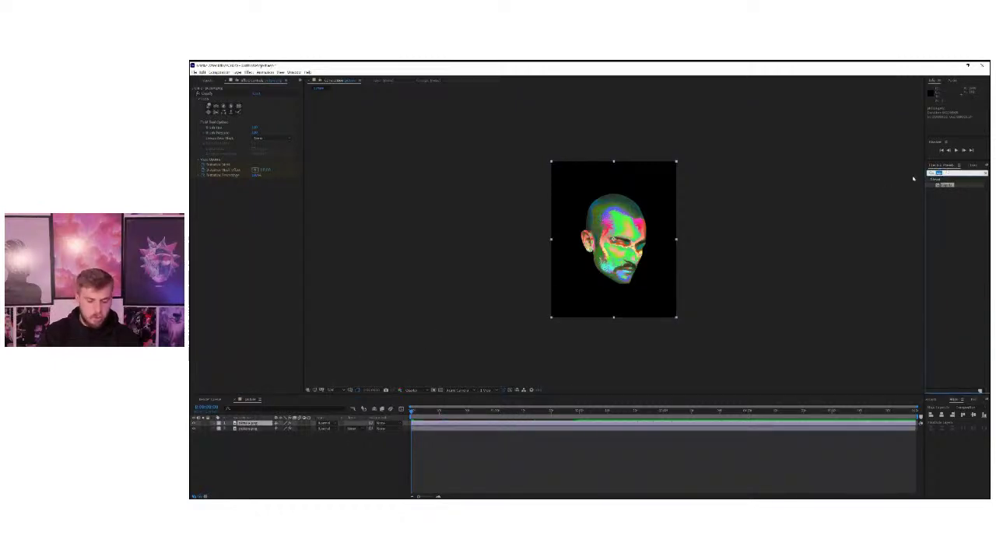
pyautogui.write('colorama')
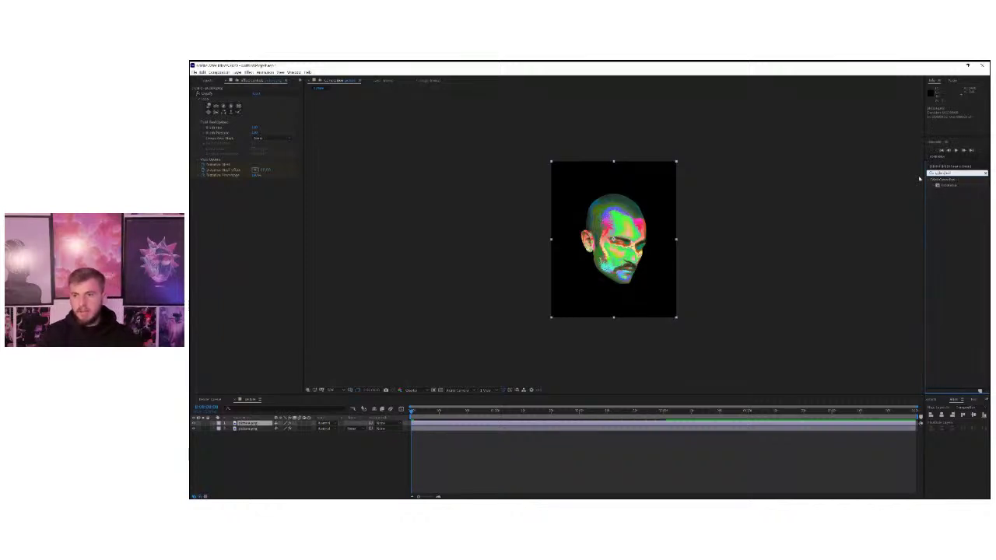
pyautogui.moveTo(947, 185); pyautogui.dragTo(242, 431)
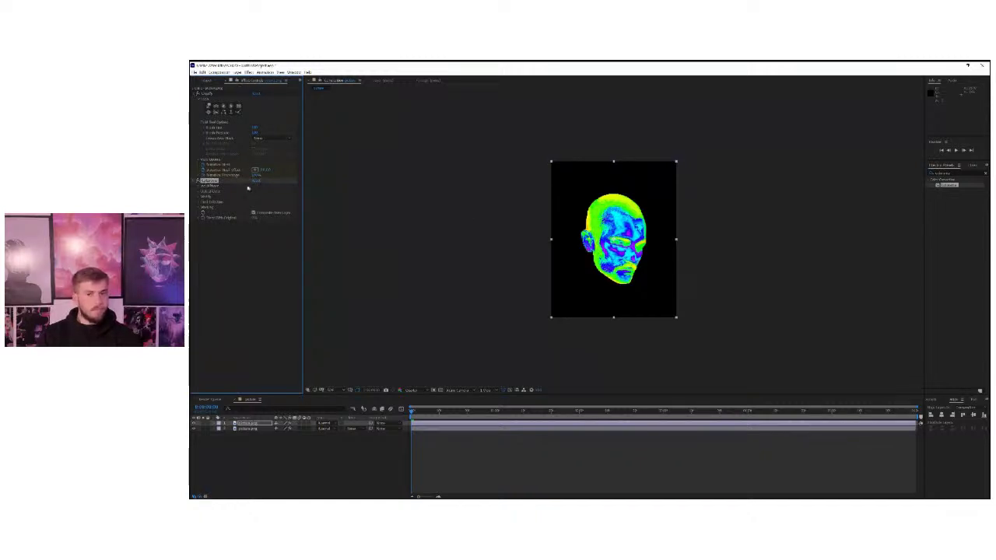
pyautogui.press('space')
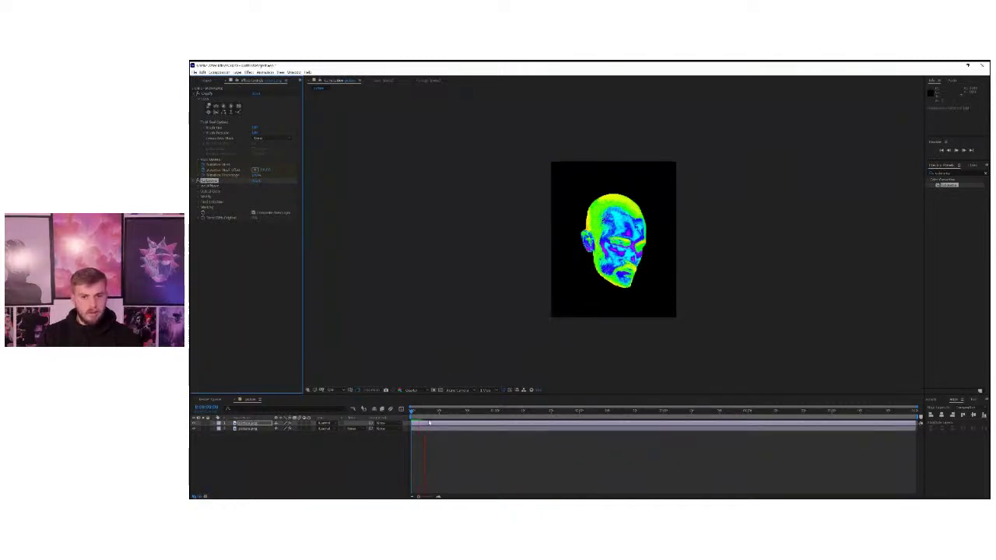
pyautogui.click(411, 413)
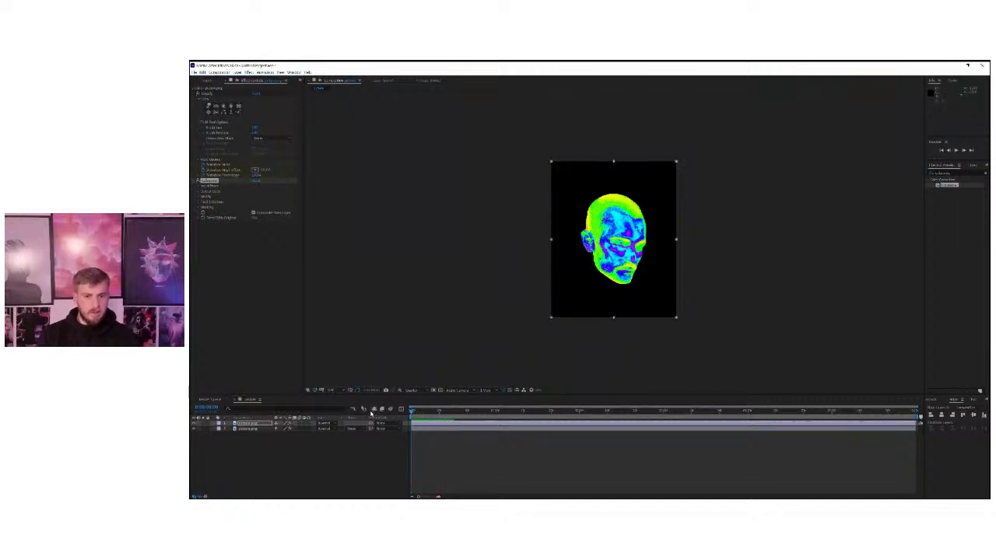
pyautogui.scroll(1, 606, 234)
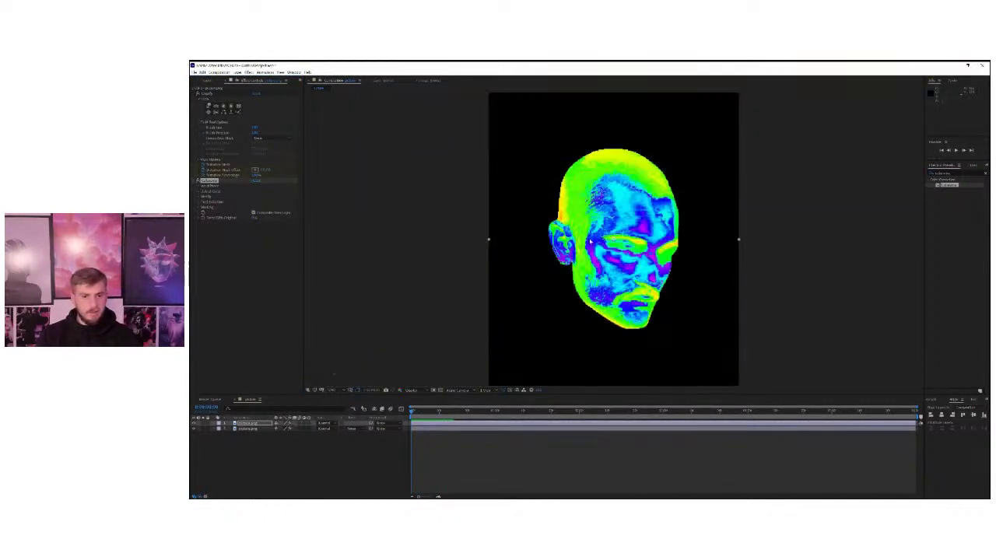
# Turn off the Liquify effect on both head layers and preview the undistorted head
pyautogui.click(215, 430)
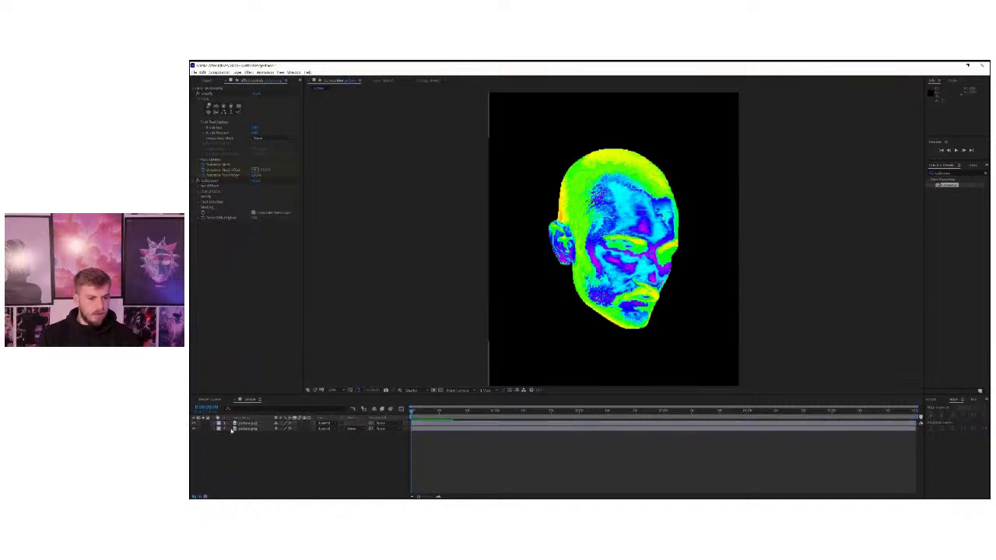
pyautogui.click(241, 424)
pyautogui.click(243, 430)
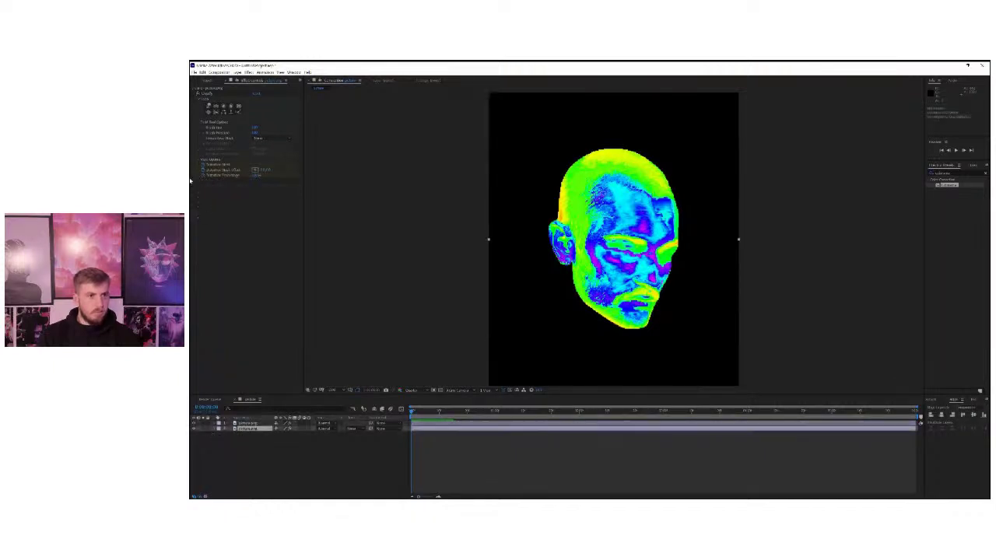
pyautogui.click(198, 96)
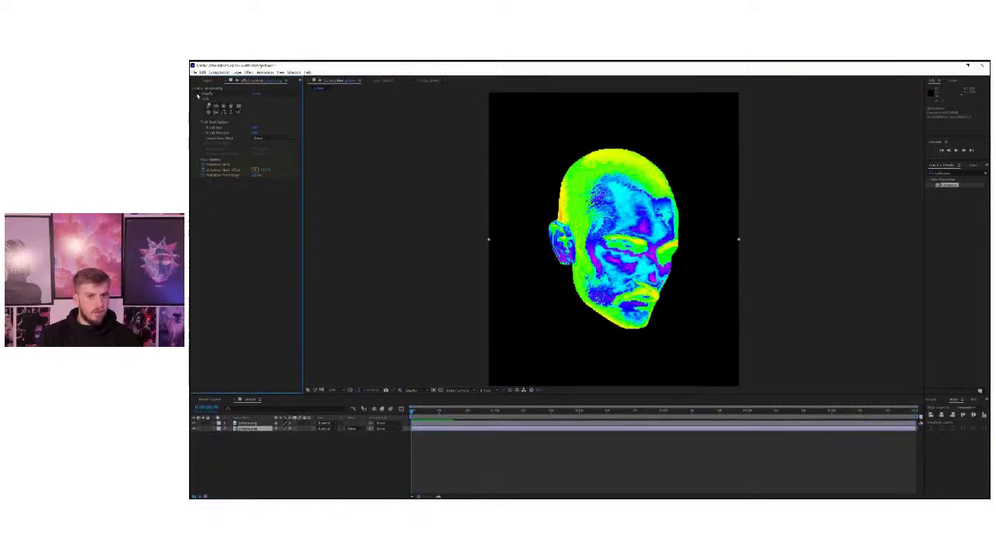
pyautogui.click(247, 423)
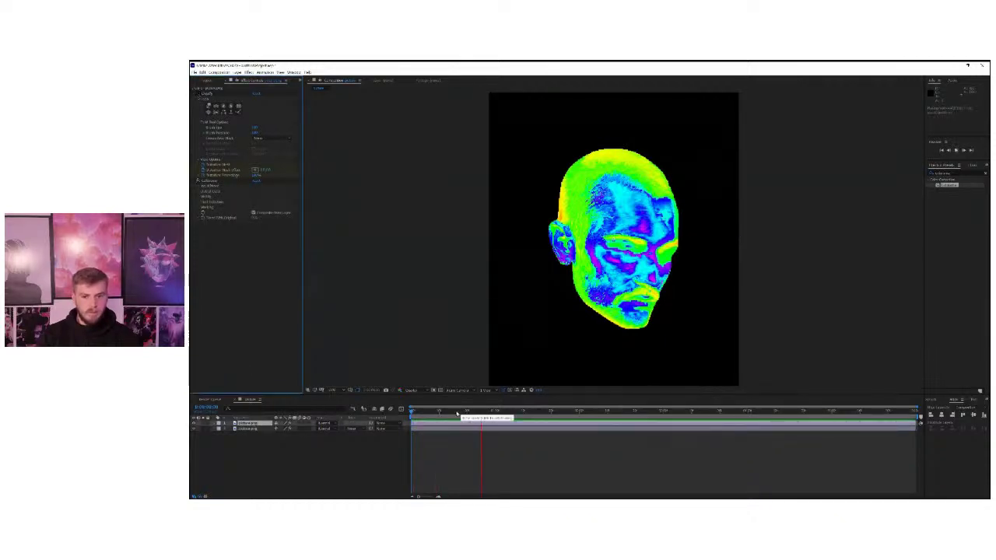
pyautogui.press('space')
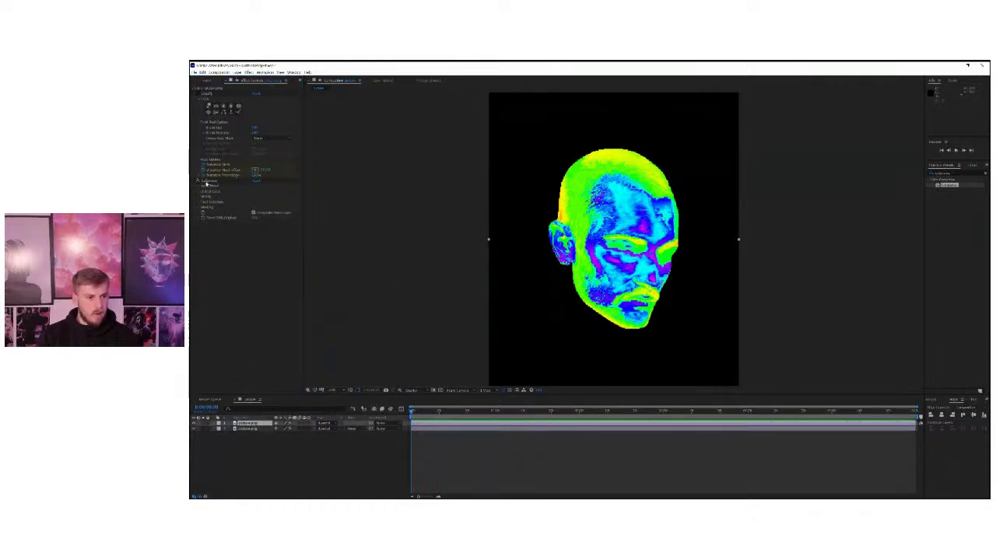
# Expand the Input Phase settings of the Colorama effect and try out a different Phase Shift
pyautogui.click(201, 183)
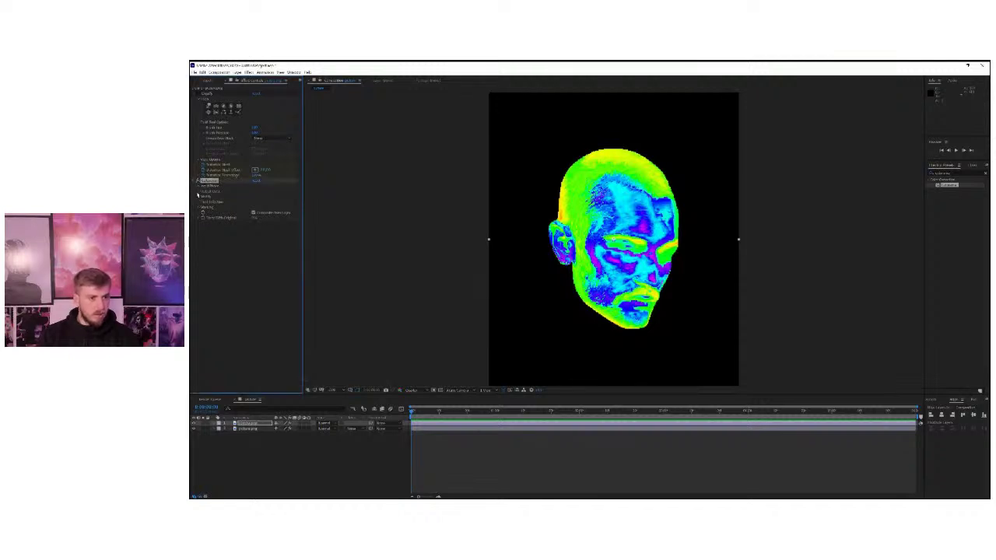
pyautogui.click(198, 194)
pyautogui.click(198, 194)
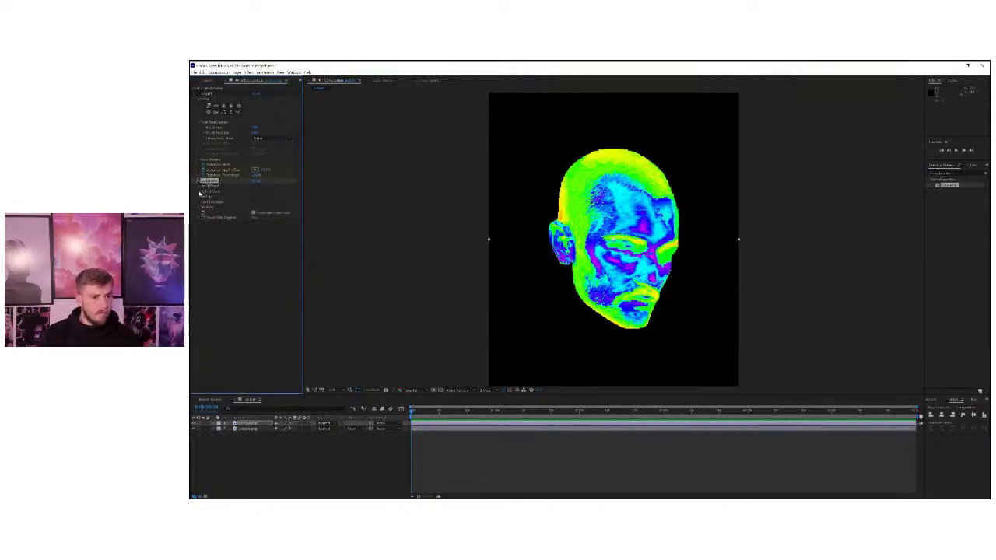
pyautogui.click(199, 188)
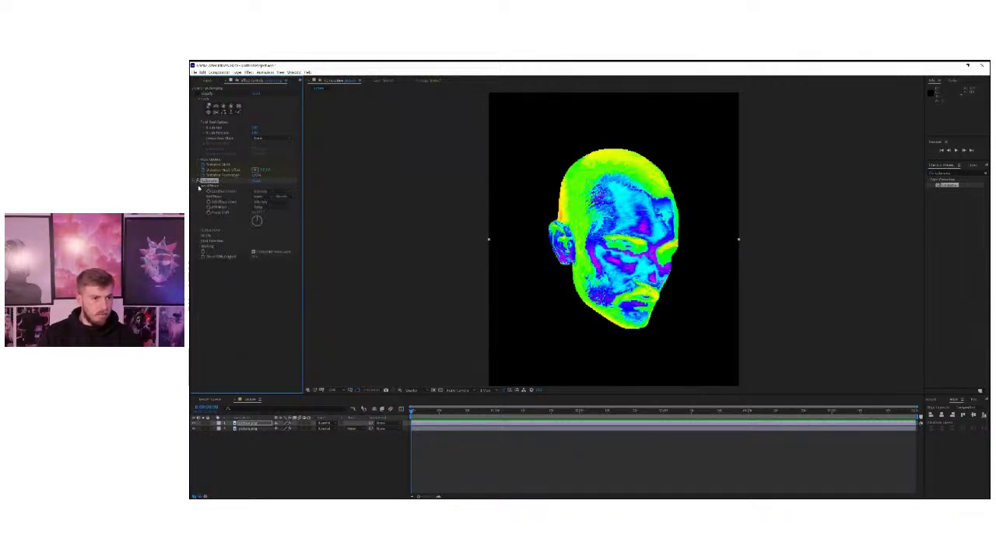
pyautogui.moveTo(257, 213); pyautogui.dragTo(324, 236)
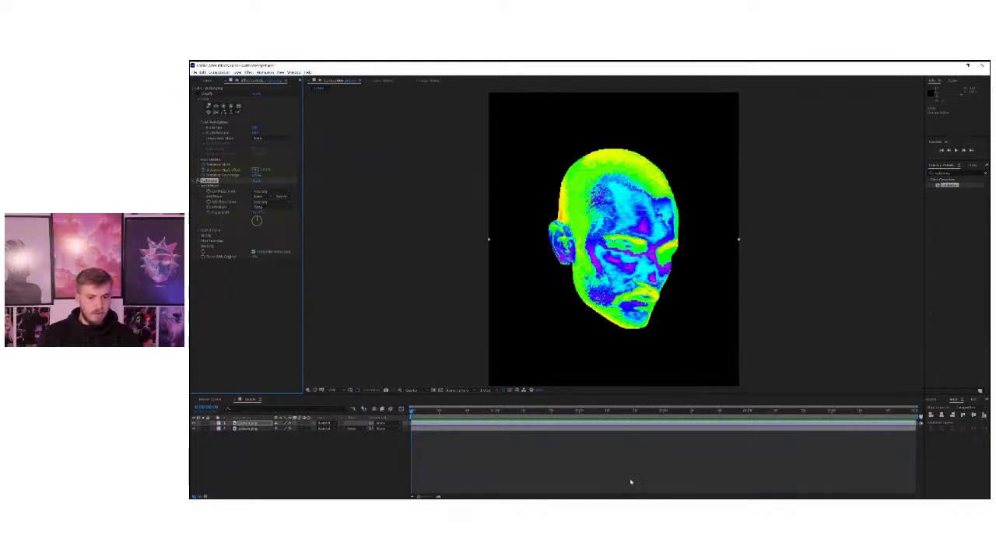
# Animate Colorama's Phase Shift with a new value at the end of the timeline and preview the color cycling
pyautogui.moveTo(901, 412); pyautogui.dragTo(970, 420)
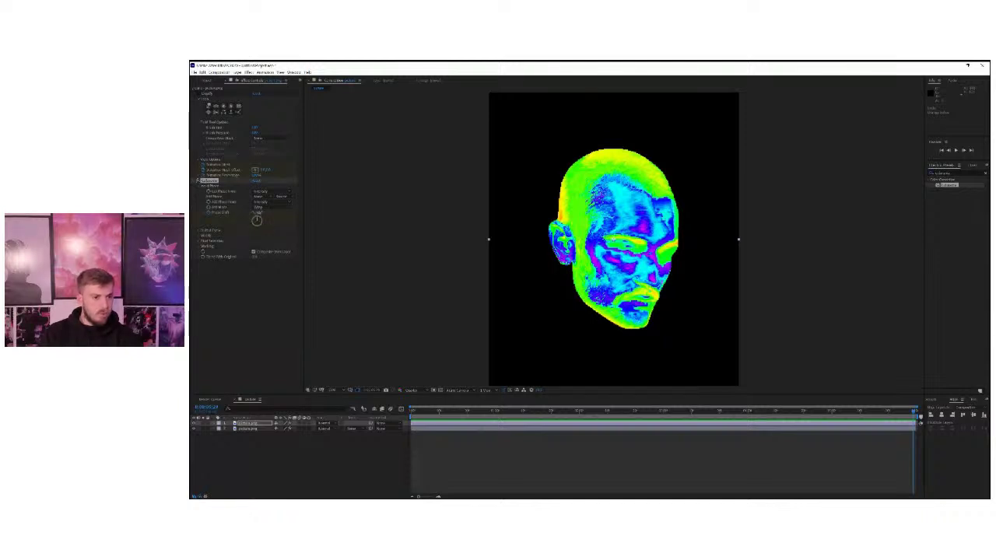
pyautogui.moveTo(257, 212); pyautogui.dragTo(376, 216)
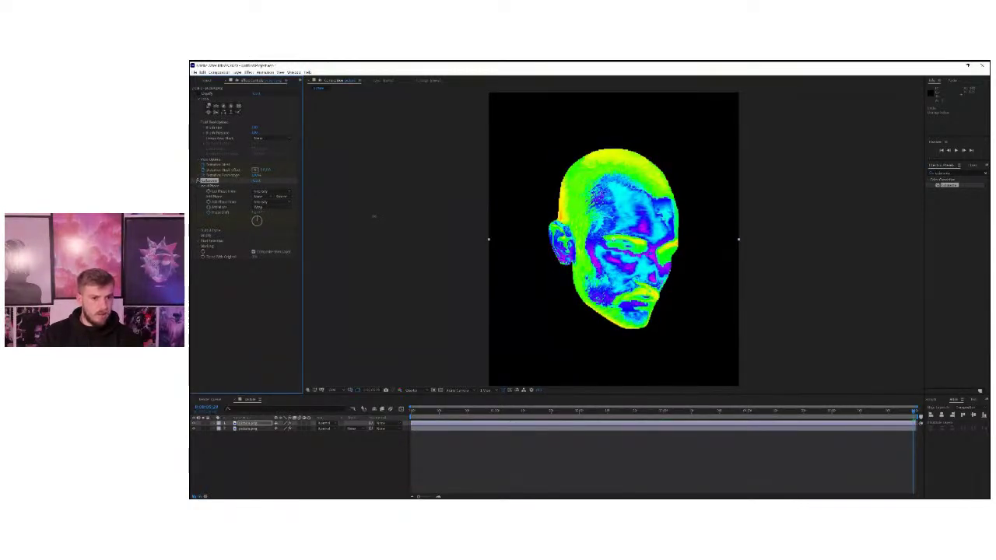
pyautogui.press('space')
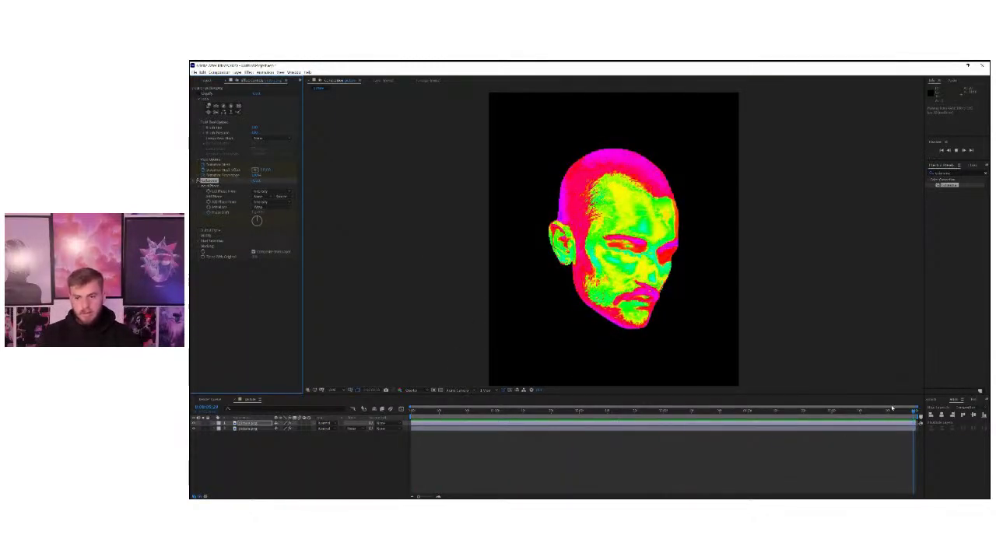
pyautogui.moveTo(897, 412); pyautogui.dragTo(921, 416)
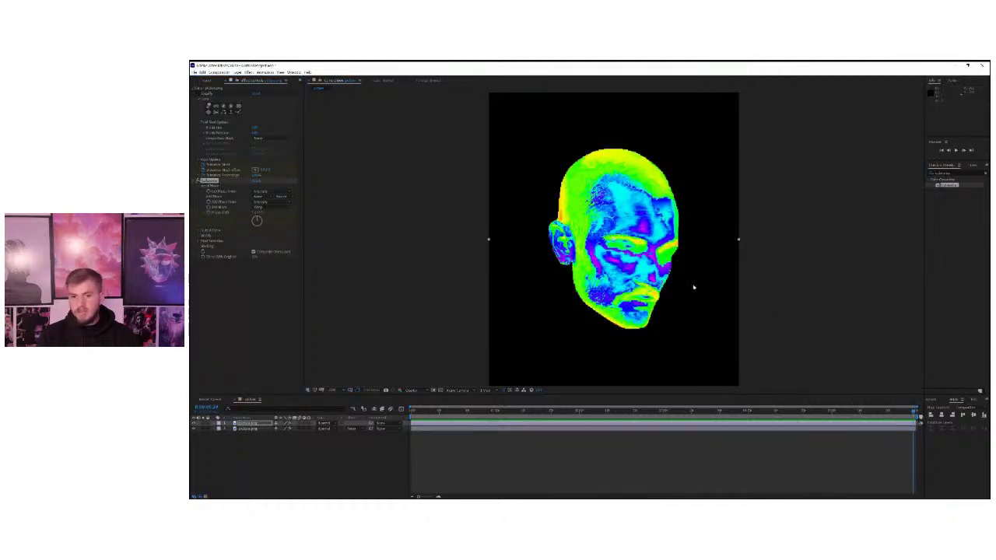
pyautogui.click(257, 212)
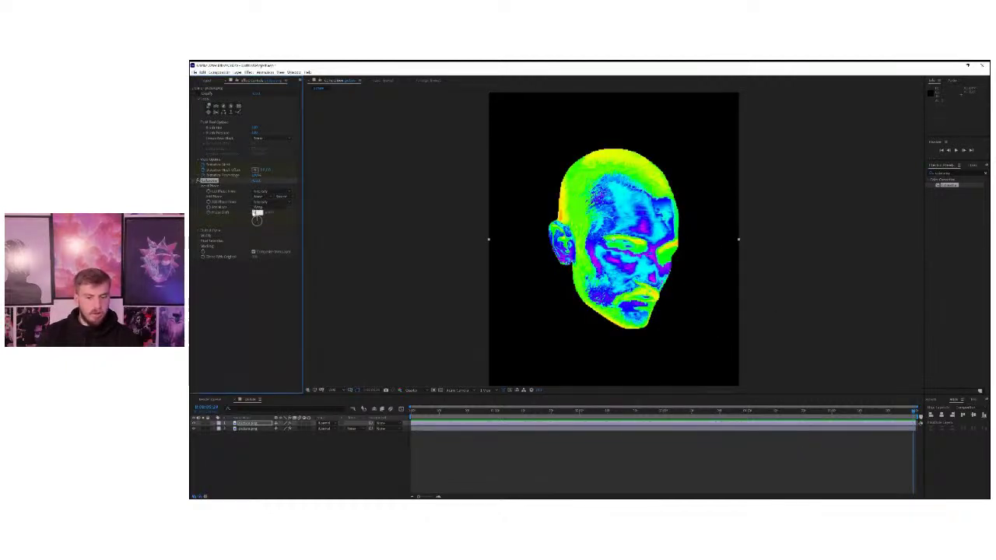
pyautogui.press('Return')
pyautogui.press('space')
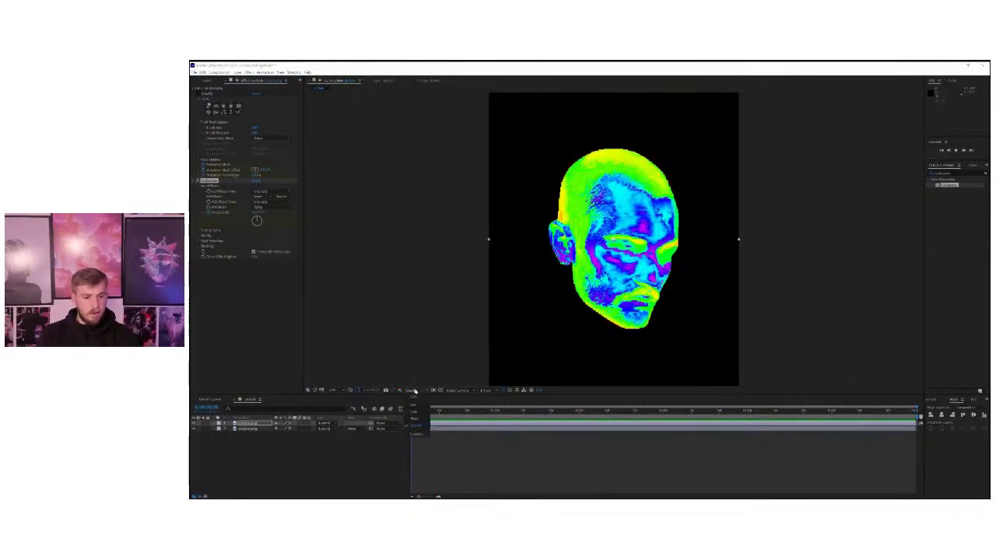
# Set the composition preview resolution to Full and preview the color cycling
pyautogui.click(412, 390)
pyautogui.click(413, 409)
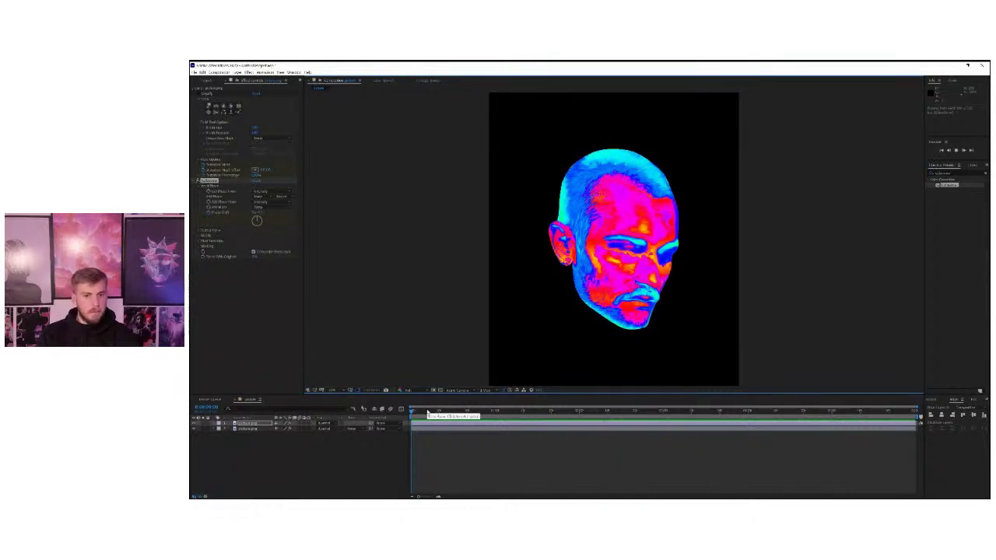
pyautogui.press('space')
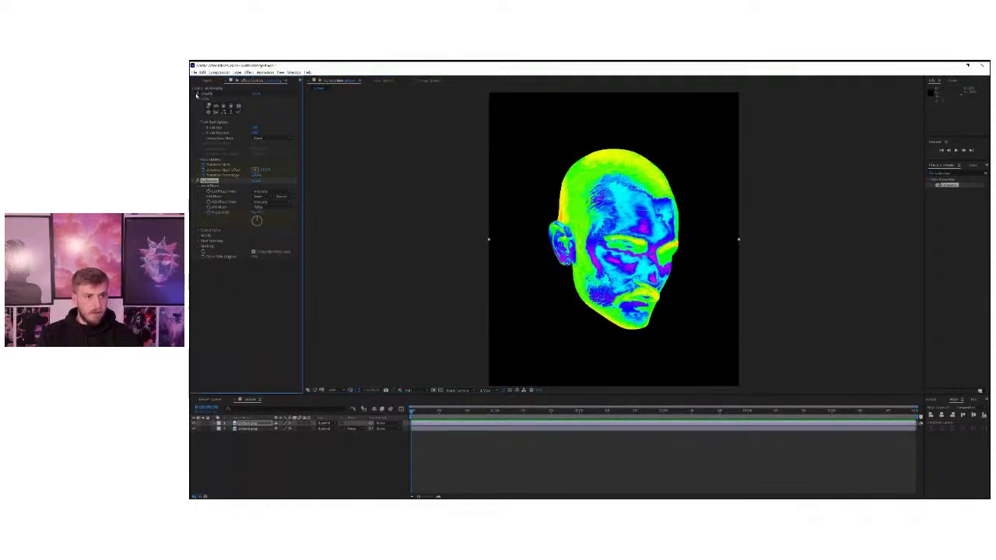
# Turn the Liquify effect back on for both head layers and preview from the start
pyautogui.click(247, 429)
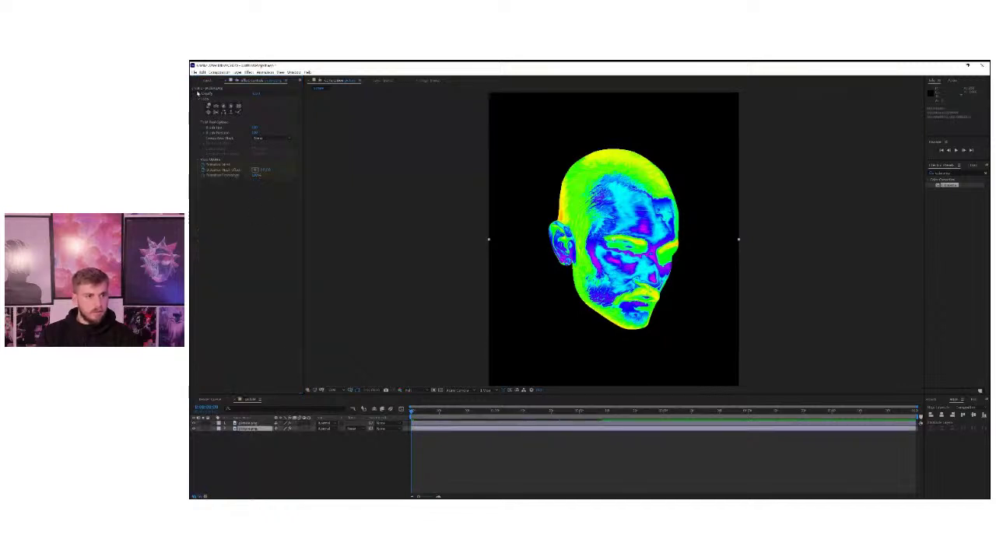
pyautogui.click(198, 93)
pyautogui.moveTo(447, 411); pyautogui.dragTo(409, 415)
pyautogui.press('space')
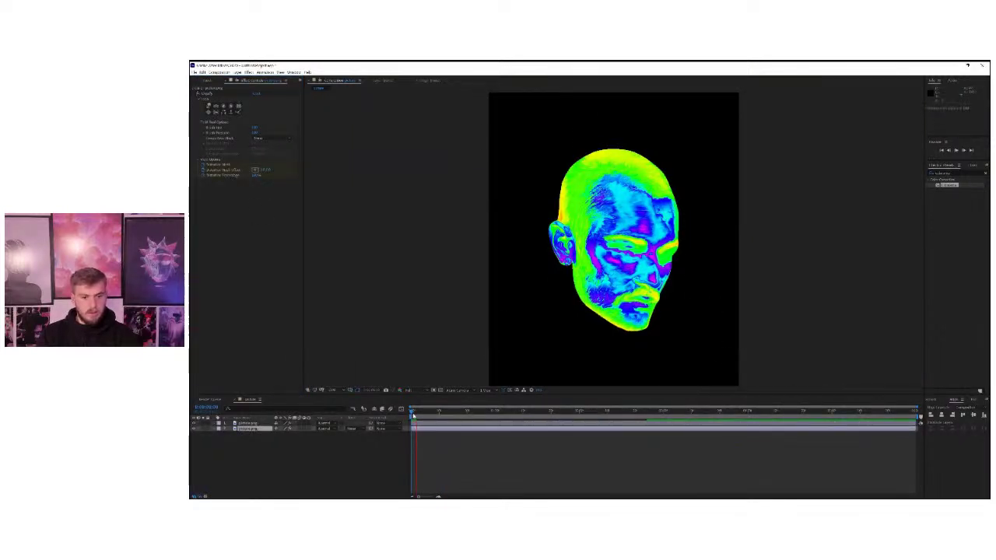
pyautogui.press('space')
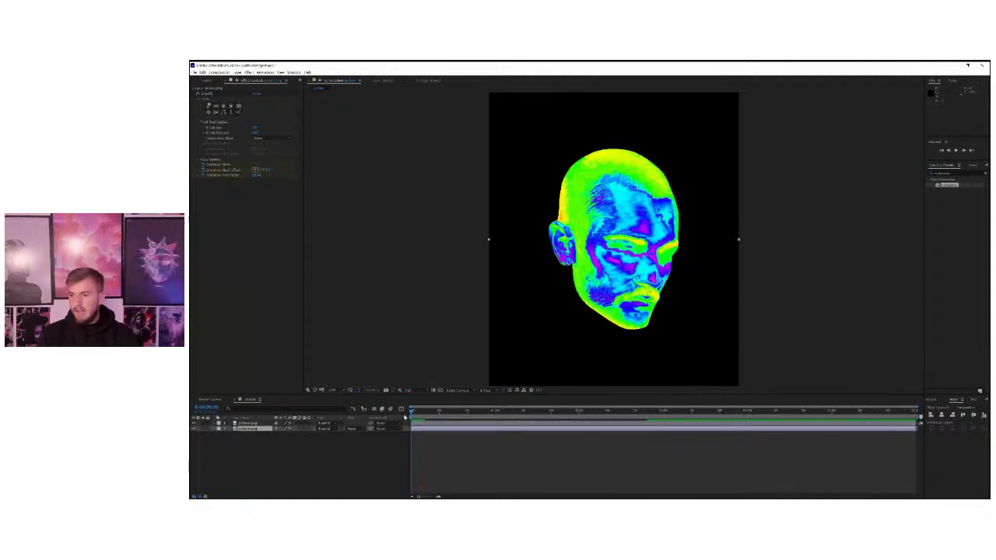
# Set the composition preview resolution to Quarter and preview the melting head with the color effect
pyautogui.click(408, 390)
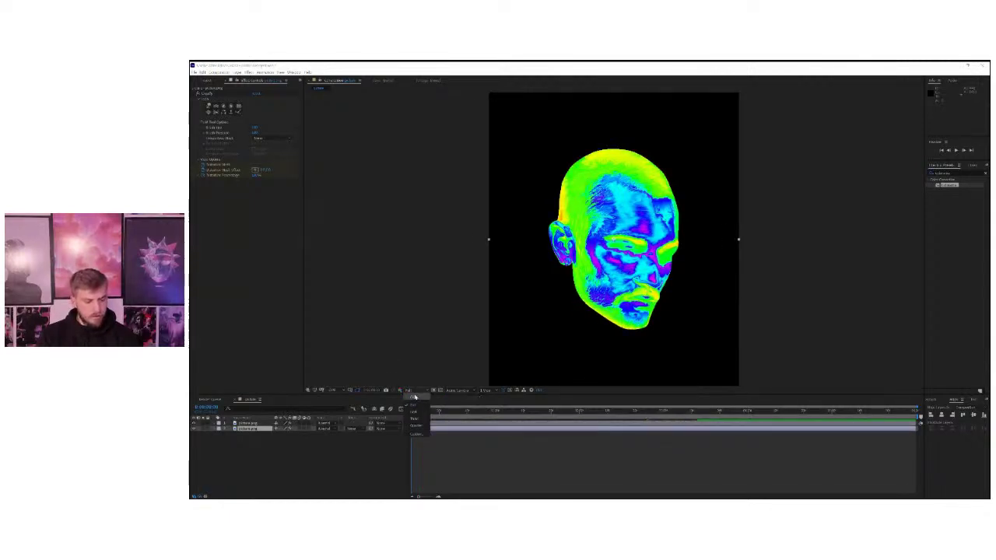
pyautogui.click(419, 421)
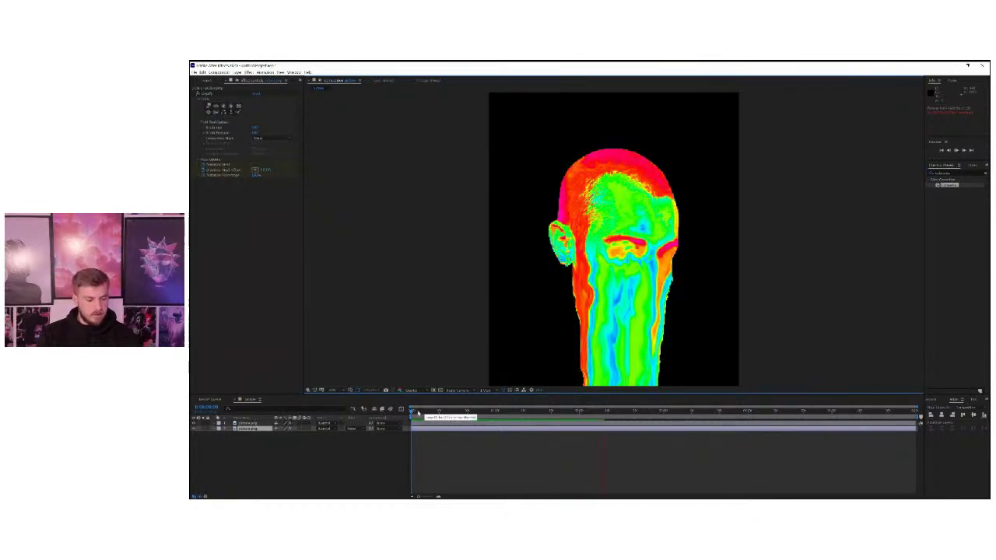
pyautogui.click(412, 413)
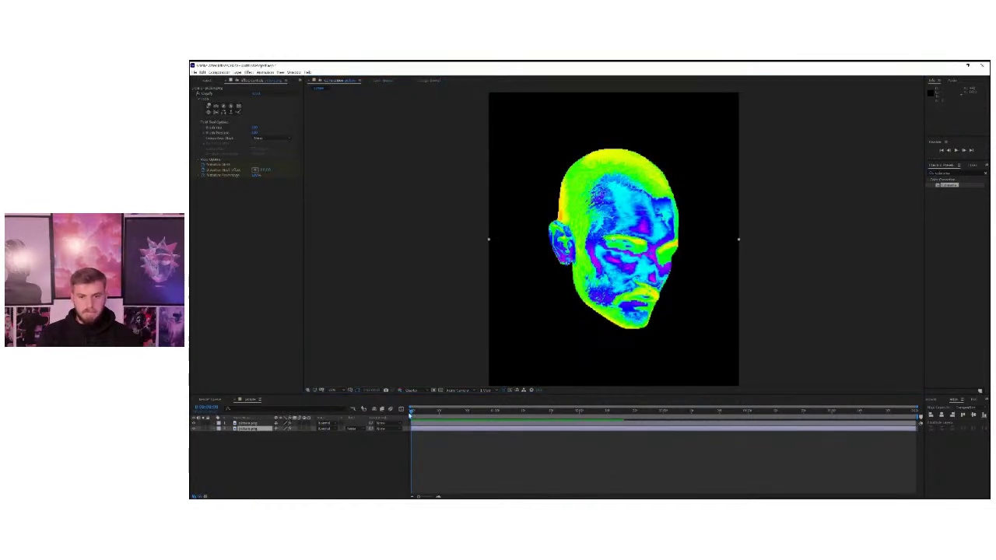
pyautogui.press('space')
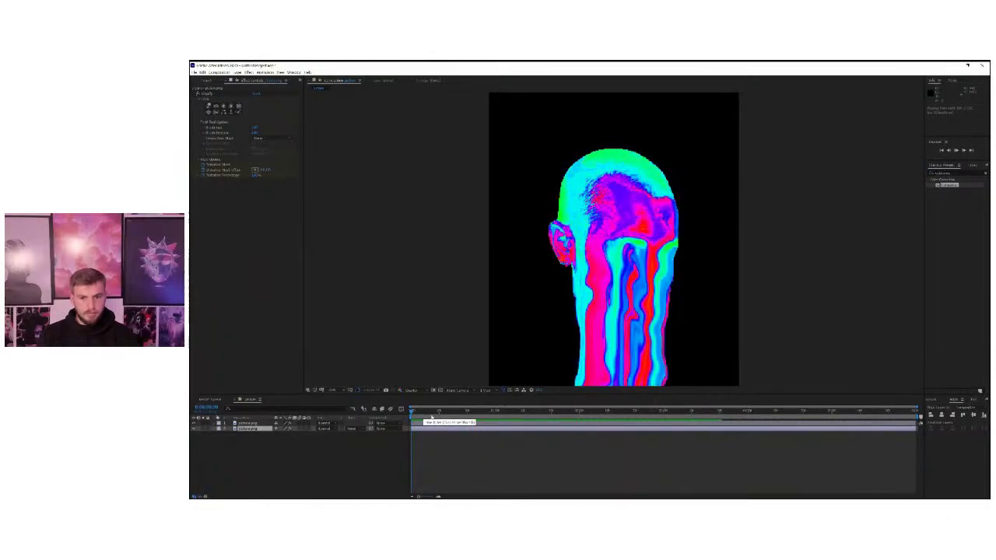
pyautogui.press('space')
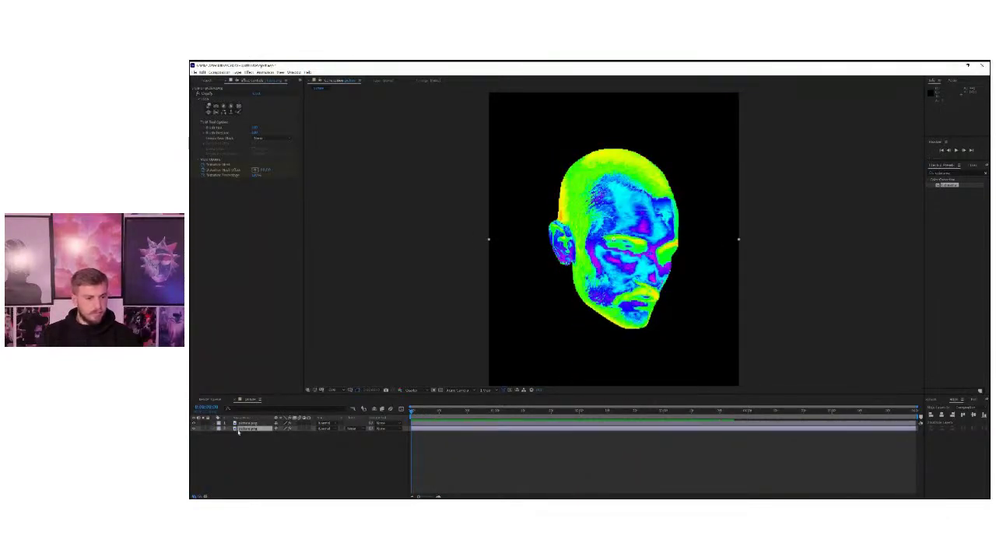
# Set the upper head layer's blending mode to Color and preview the result
pyautogui.click(255, 424)
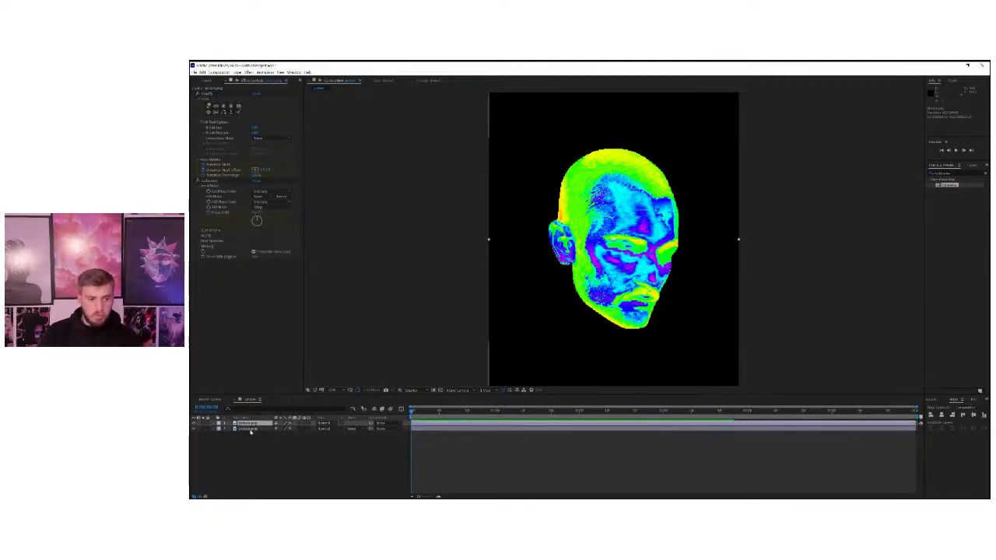
pyautogui.click(326, 432)
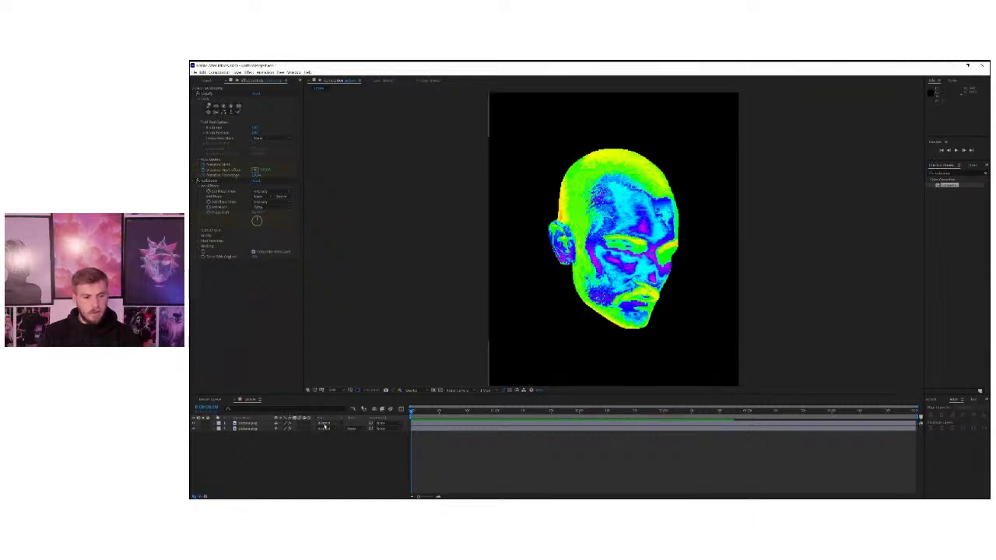
pyautogui.click(325, 424)
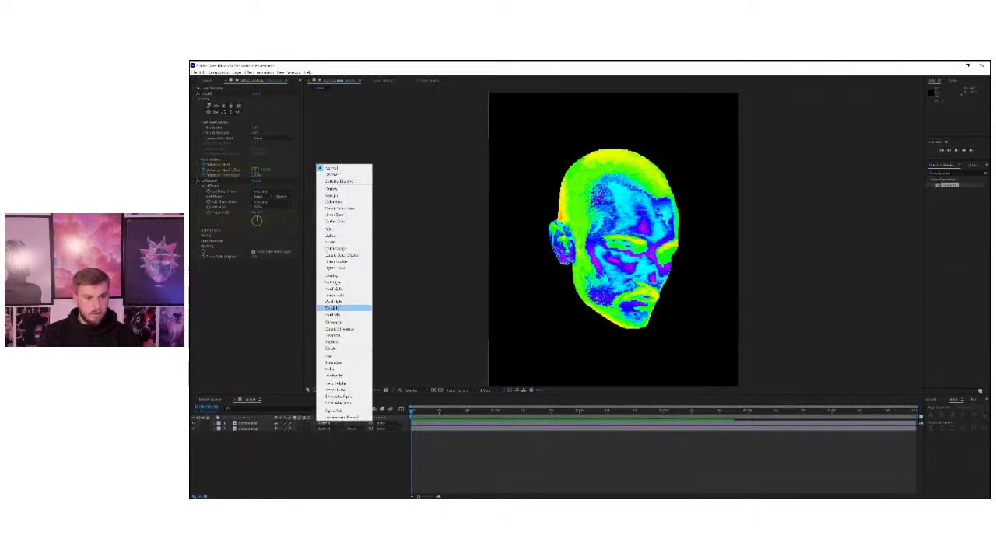
pyautogui.click(343, 370)
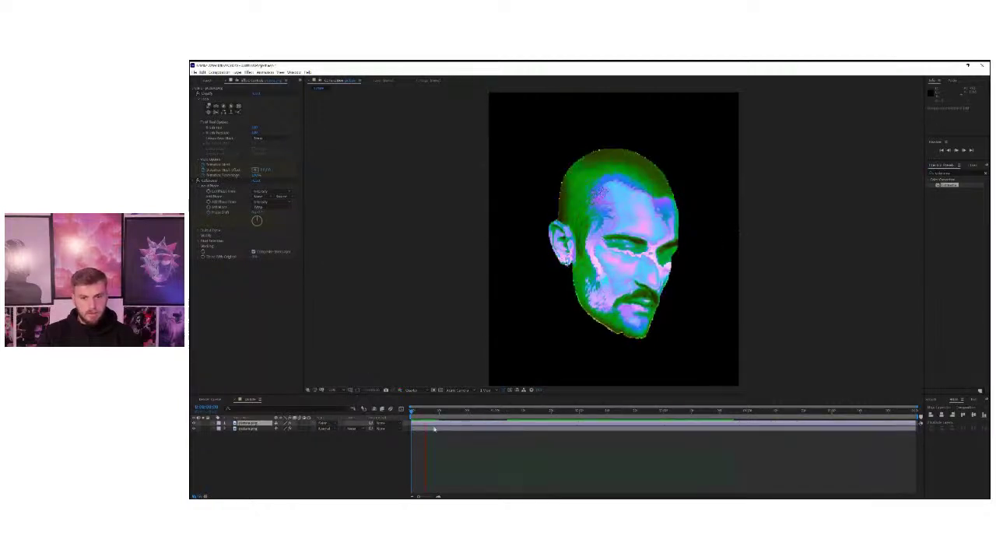
pyautogui.press('space')
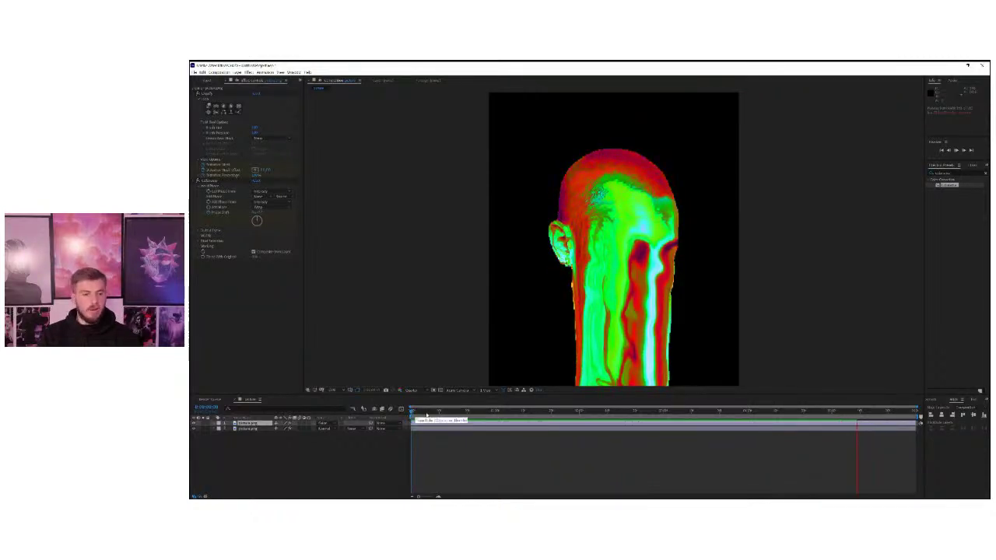
pyautogui.press('space')
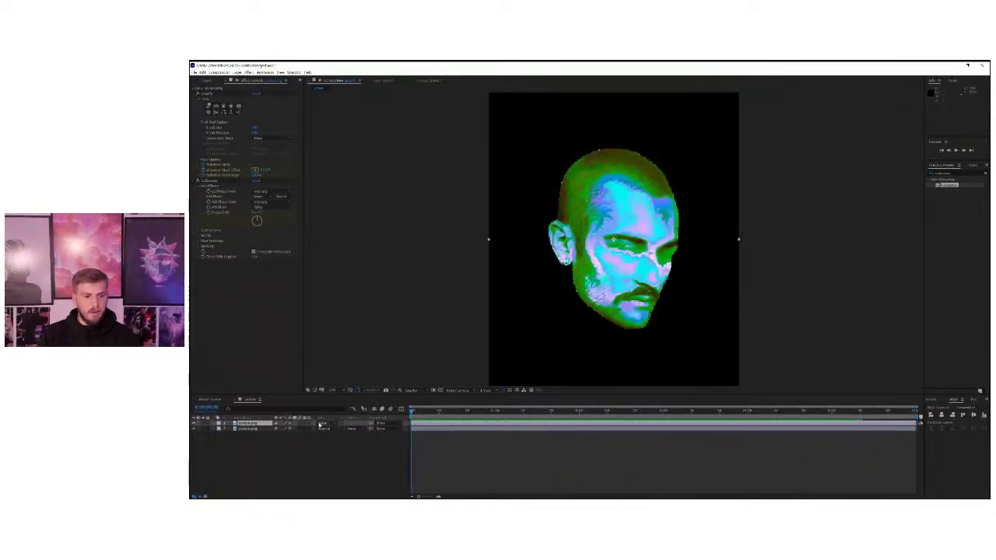
# Hide the upper head layer that carries Colorama and select the lower head layer
pyautogui.click(194, 422)
pyautogui.click(236, 429)
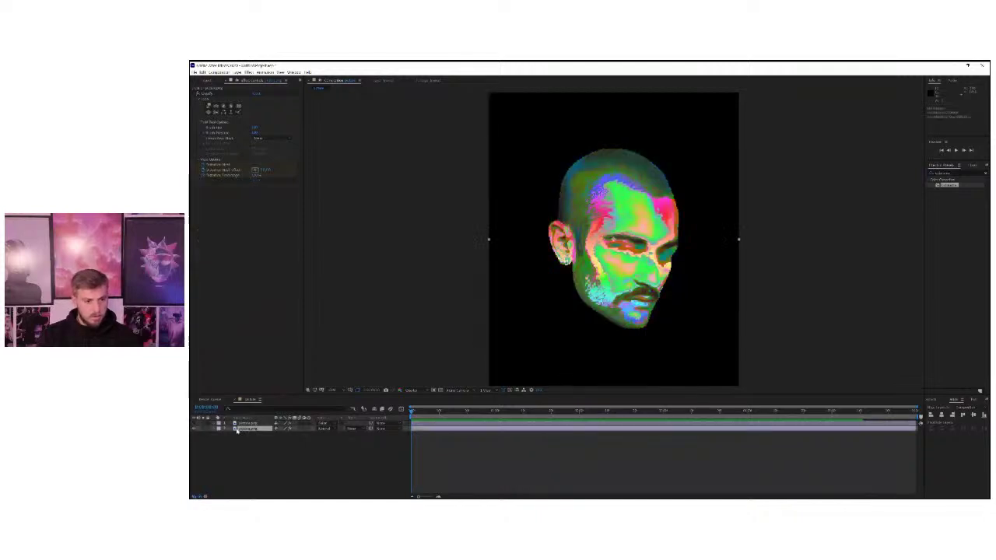
pyautogui.rightClick(280, 446)
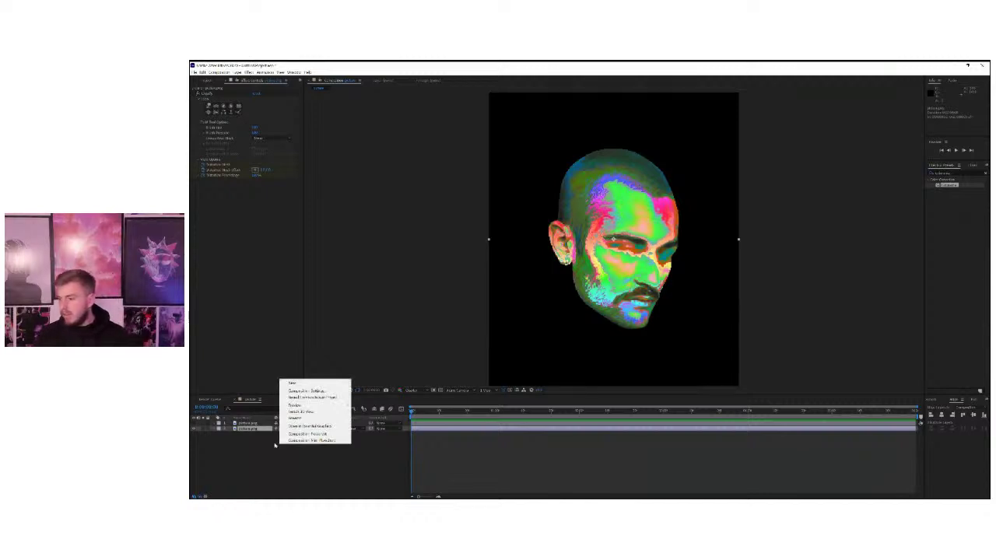
pyautogui.moveTo(321, 385)
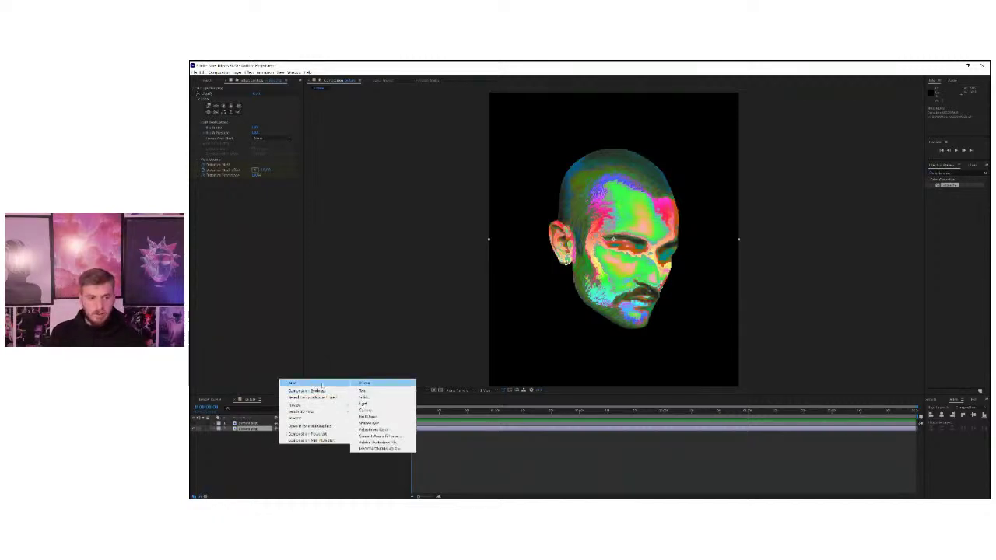
pyautogui.click(287, 463)
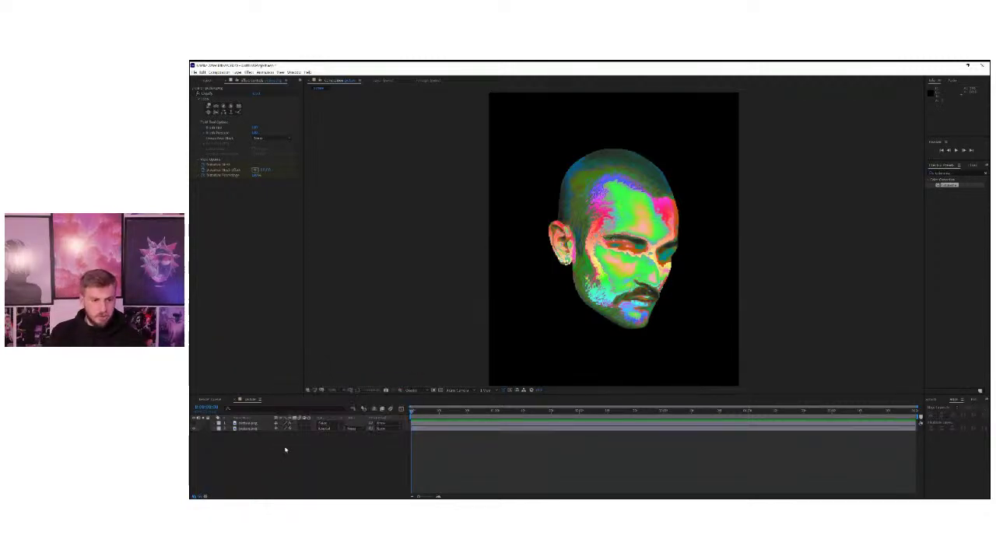
pyautogui.rightClick(285, 450)
pyautogui.click(267, 441)
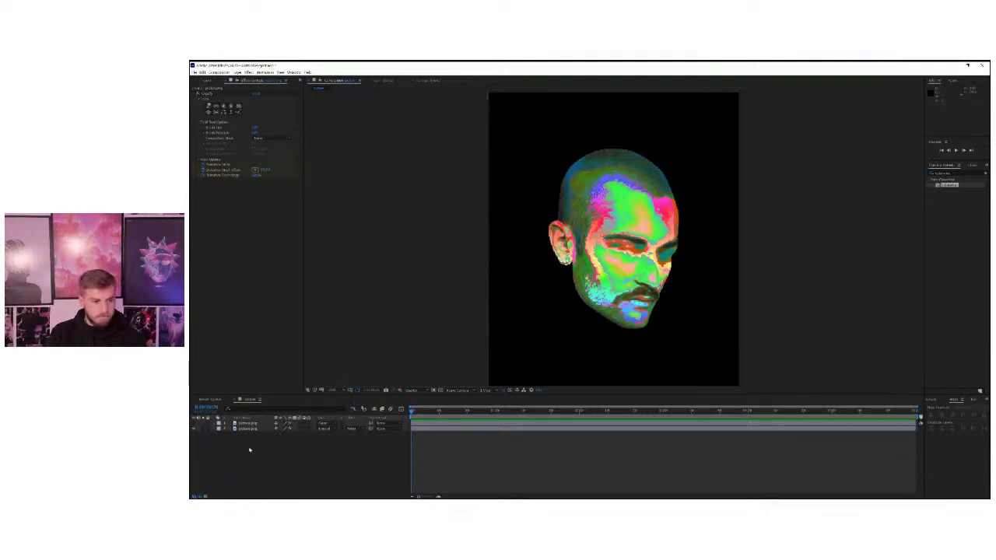
# Create a new adjustment layer above both head layers and return to the start of the timeline
pyautogui.rightClick(249, 450)
pyautogui.moveTo(278, 394)
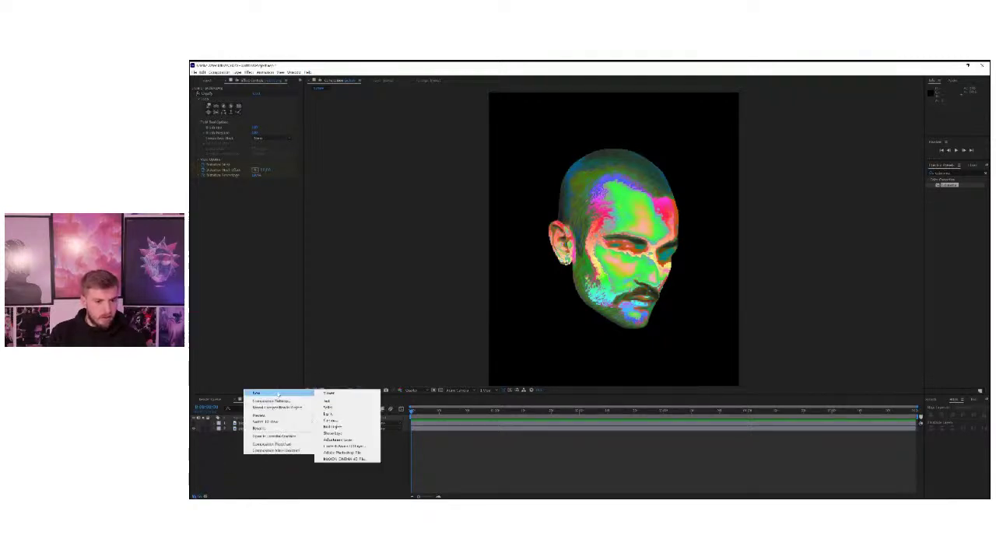
pyautogui.click(337, 440)
pyautogui.moveTo(425, 413); pyautogui.dragTo(378, 418)
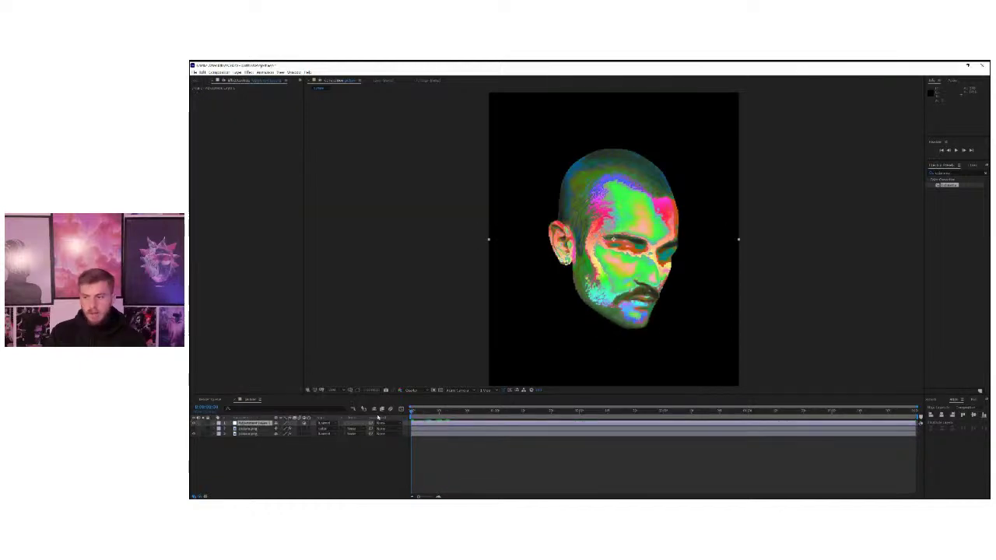
# Clear the effects search and select the adjustment layer
pyautogui.click(960, 173)
pyautogui.press('BackSpace')
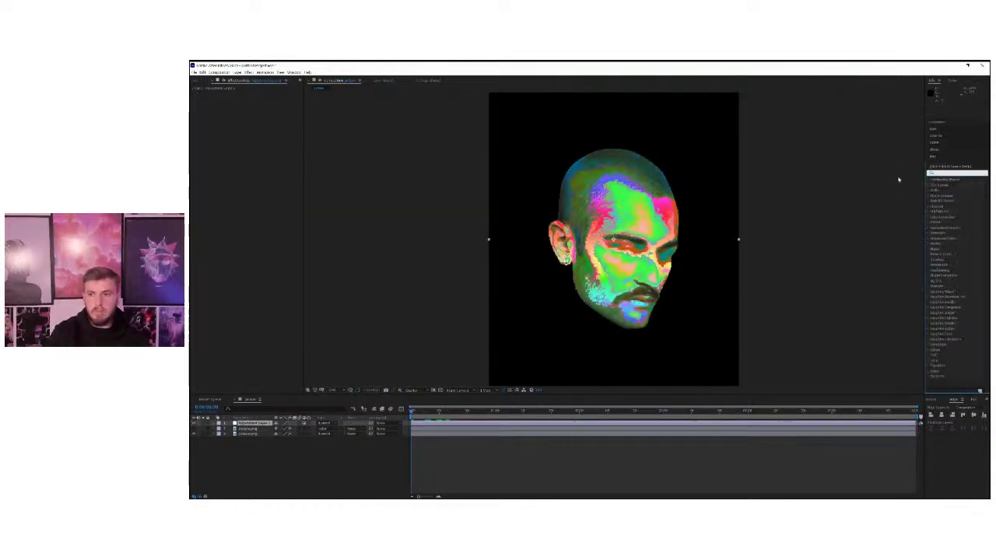
pyautogui.click(244, 426)
pyautogui.click(258, 456)
pyautogui.click(248, 425)
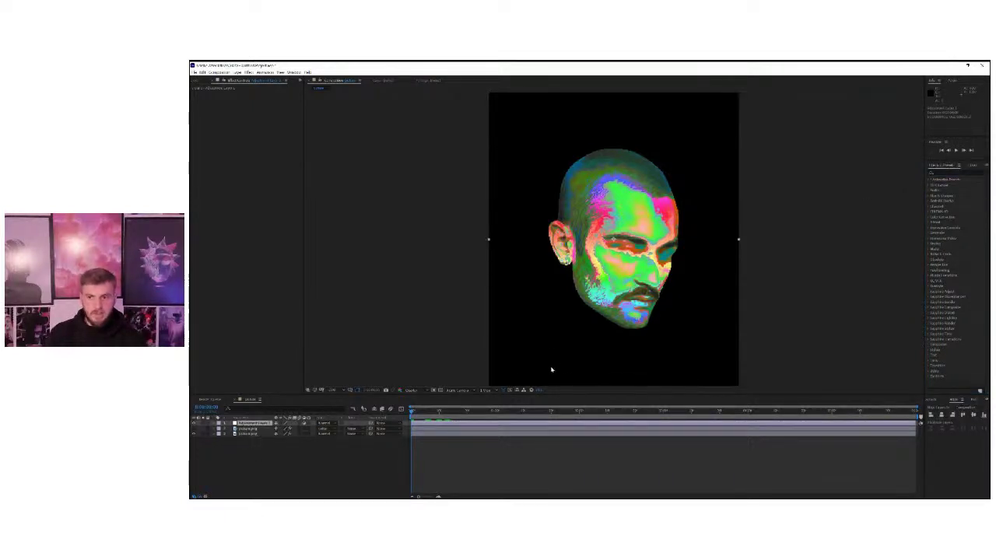
# Apply the Color Balance (HLS) effect to the adjustment layer and preview the animation
pyautogui.click(953, 172)
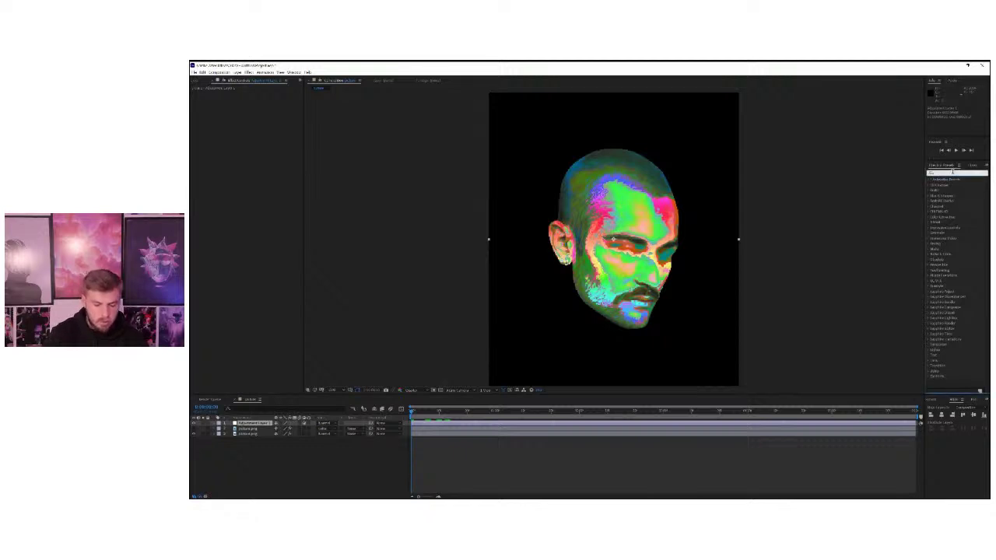
pyautogui.write('color bal')
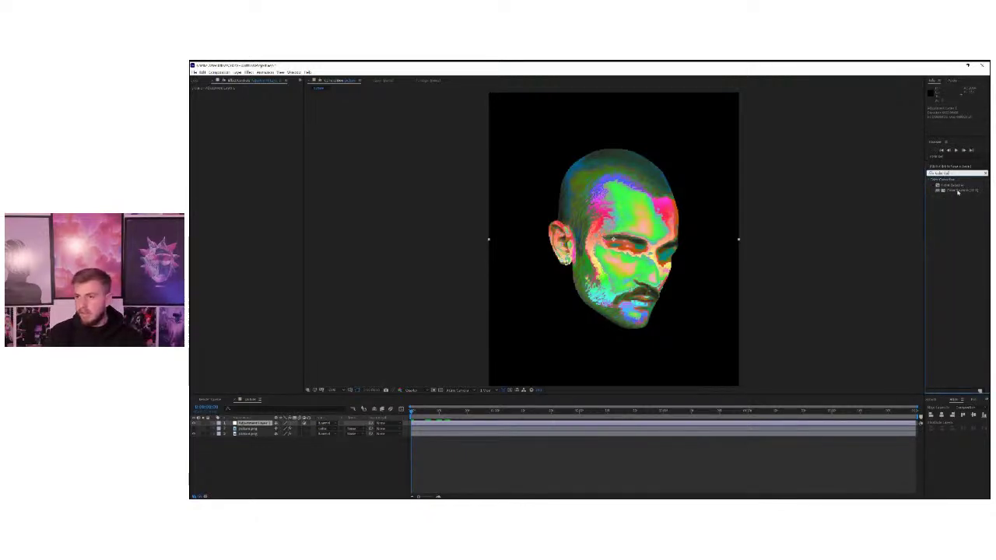
pyautogui.moveTo(957, 191); pyautogui.dragTo(235, 423)
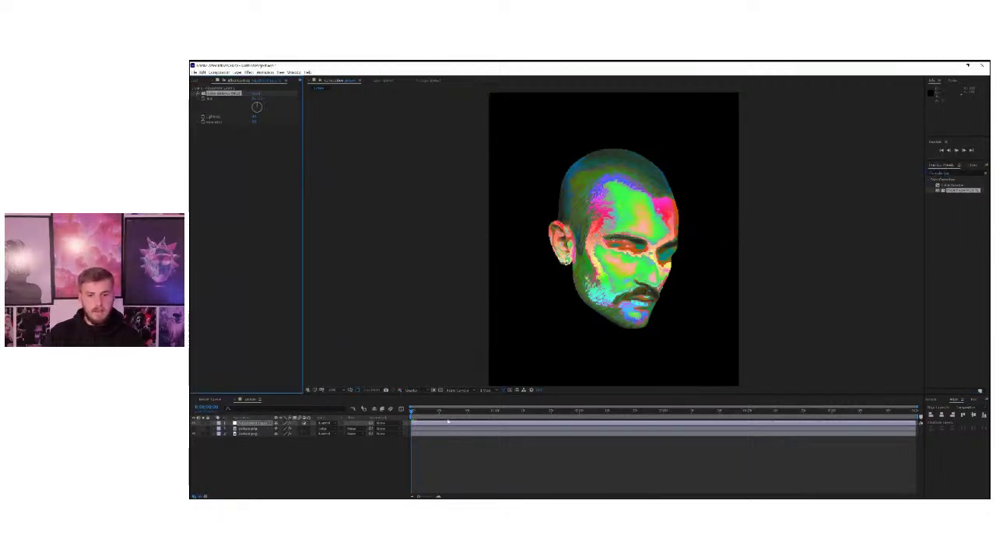
pyautogui.press('space')
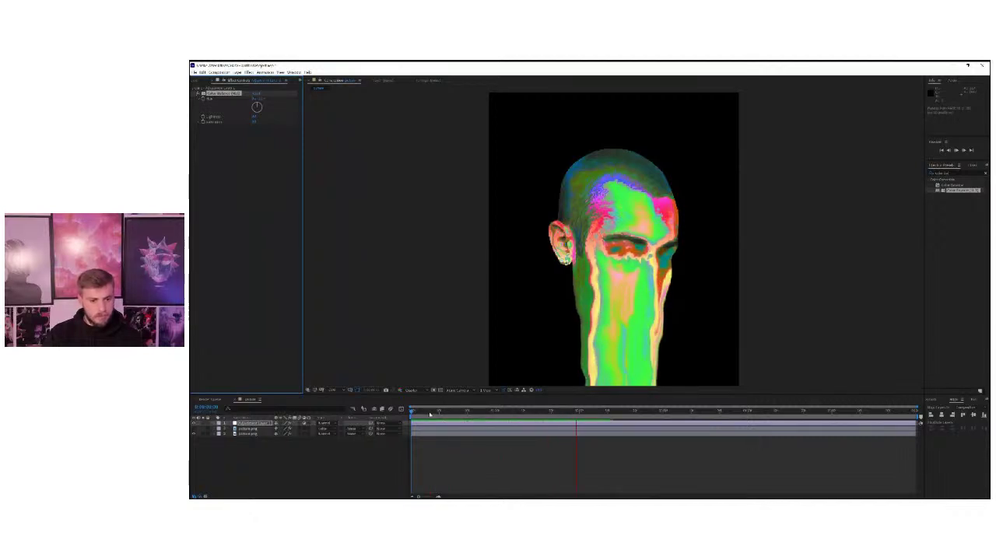
pyautogui.press('space')
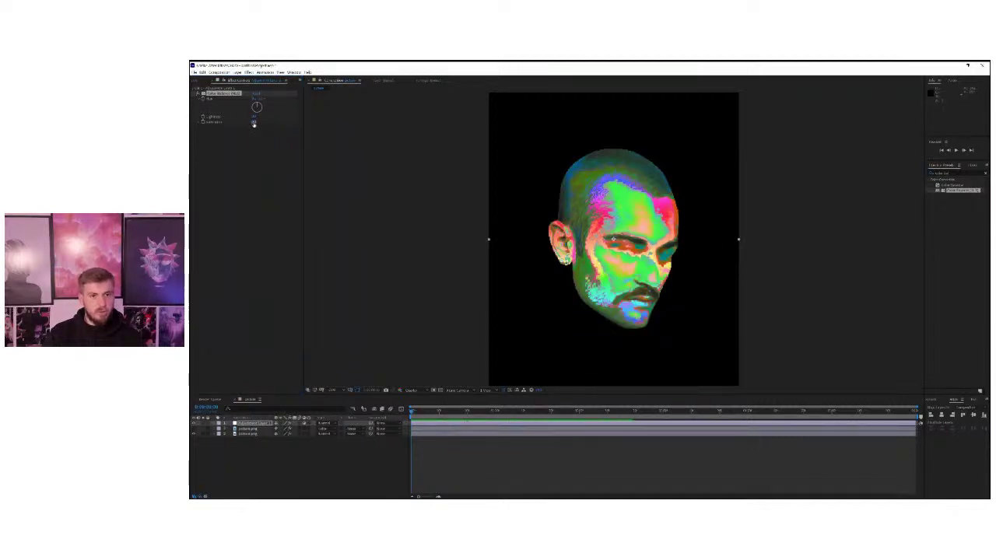
# Raise the saturation in Color Balance (HLS) and animate its hue from the first to the last frame, previewing the color cycle
pyautogui.moveTo(253, 123); pyautogui.dragTo(261, 122)
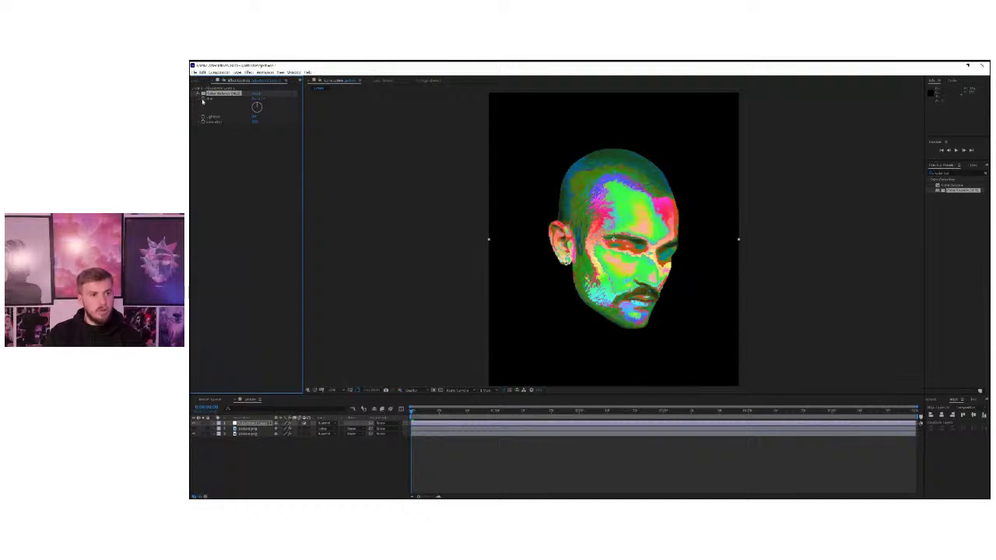
pyautogui.press('space')
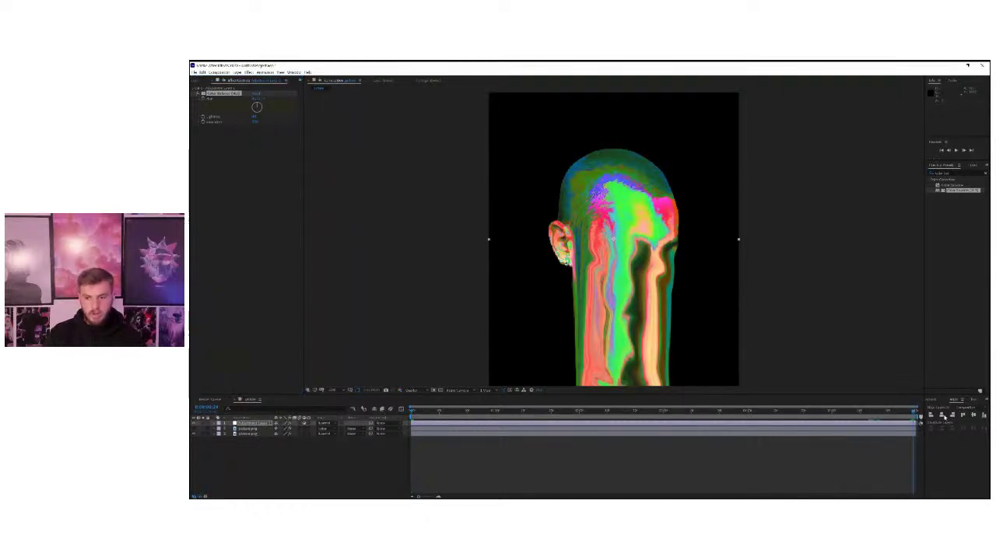
pyautogui.click(257, 99)
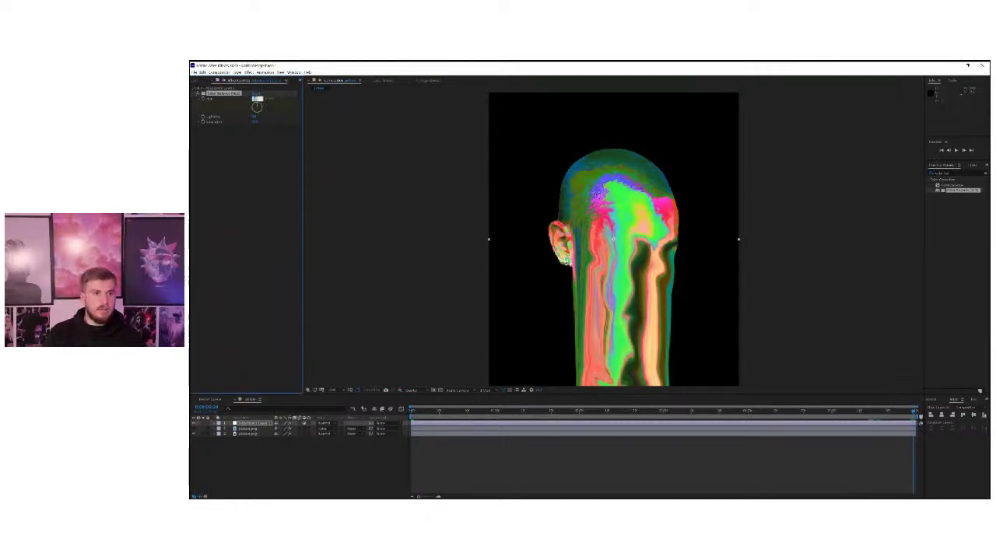
pyautogui.write('90')
pyautogui.press('Return')
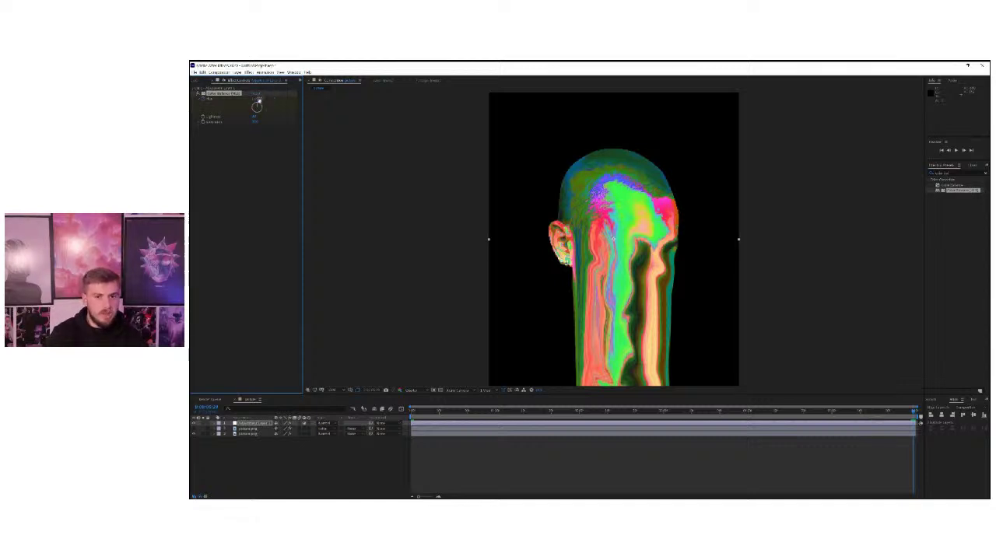
pyautogui.press('space')
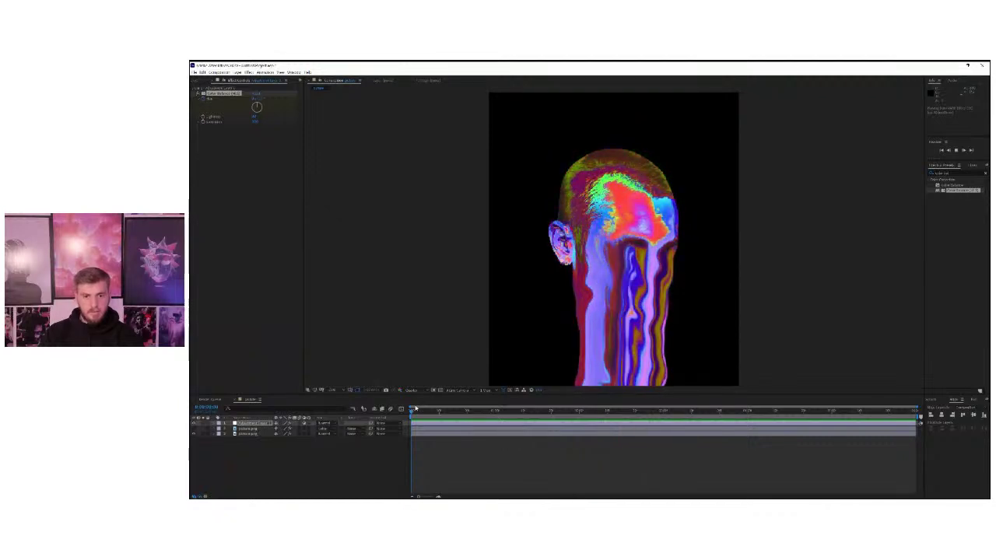
pyautogui.press('space')
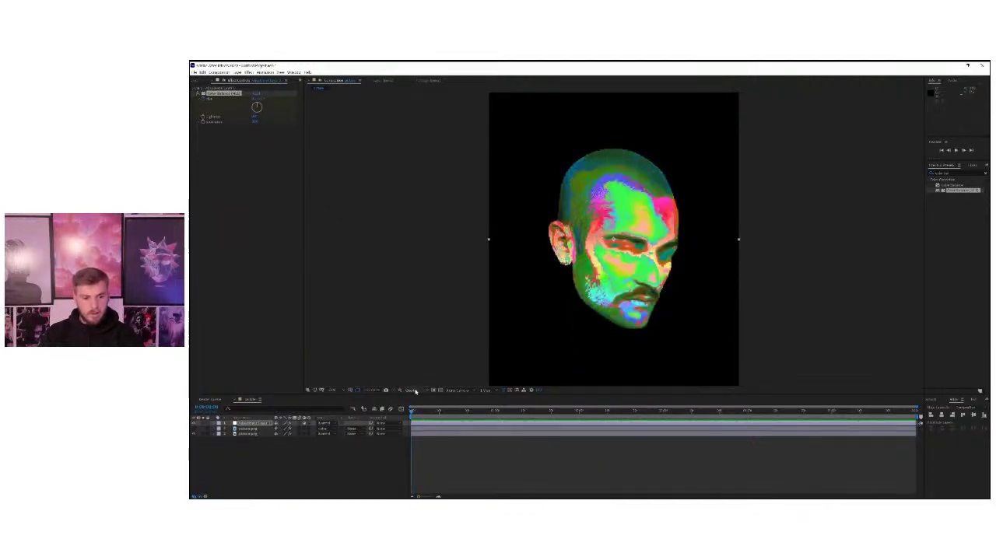
# Set the composition's preview resolution to Full and play the animation through
pyautogui.click(413, 390)
pyautogui.click(417, 406)
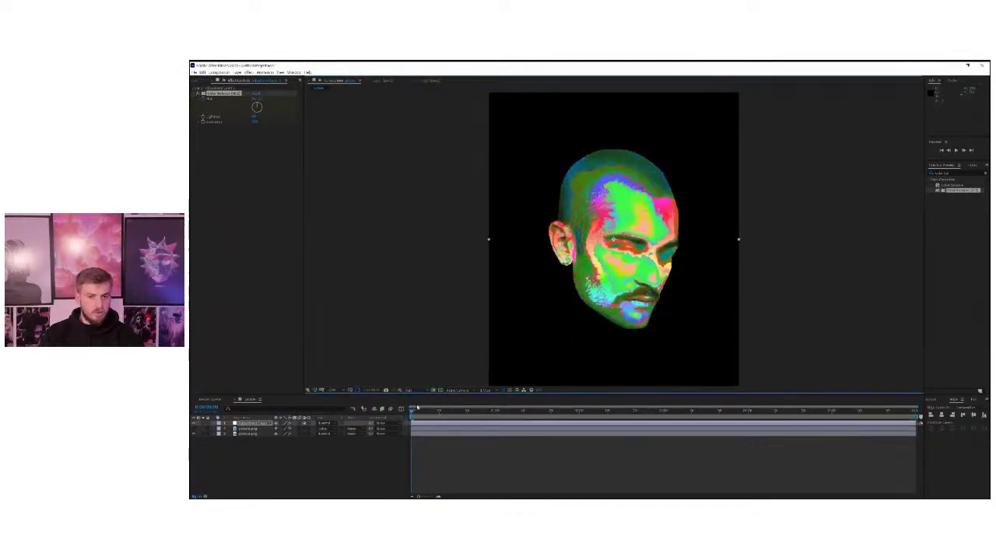
pyautogui.press('space')
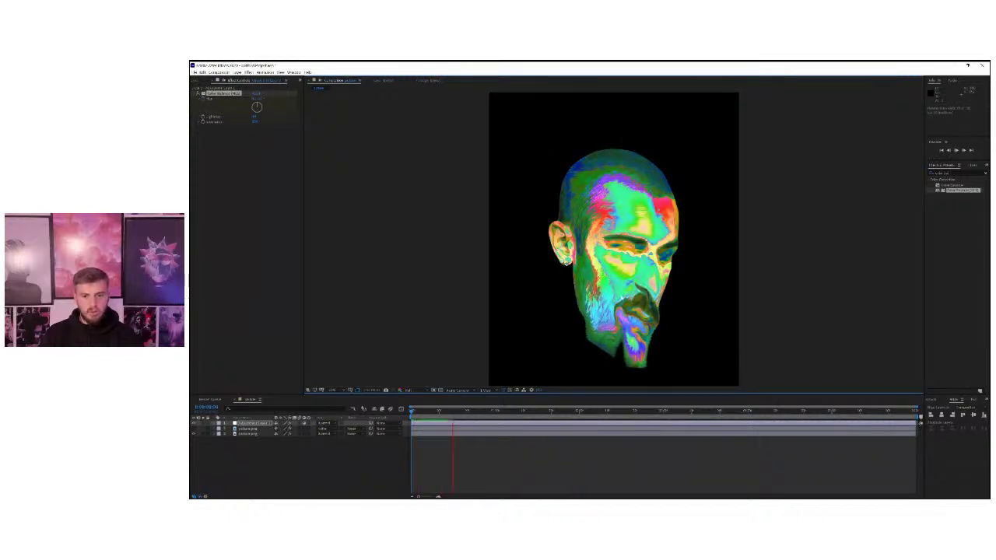
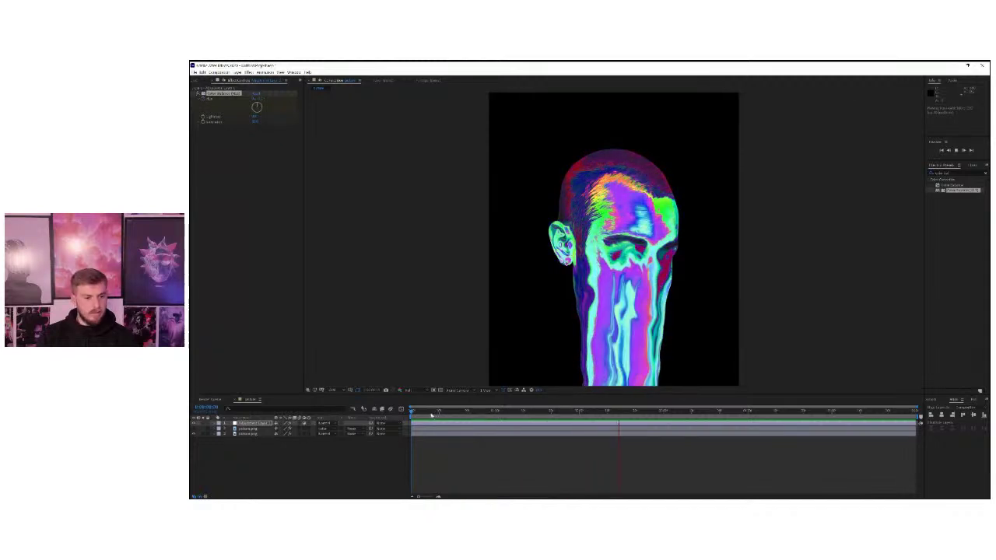
pyautogui.press('space')
# Create a dark gray solid, place it beneath all other layers, and preview the head against it
pyautogui.click(237, 424)
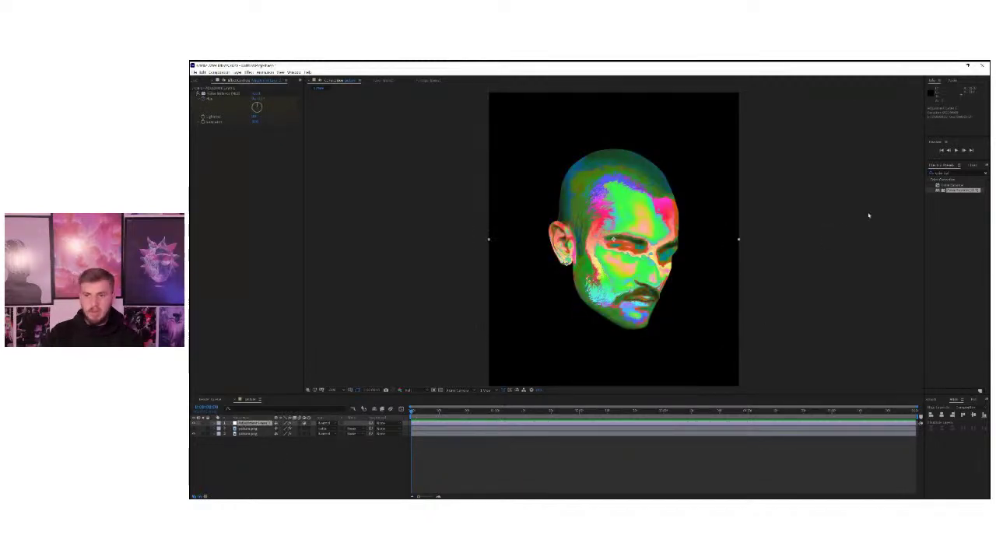
pyautogui.rightClick(305, 451)
pyautogui.moveTo(352, 389)
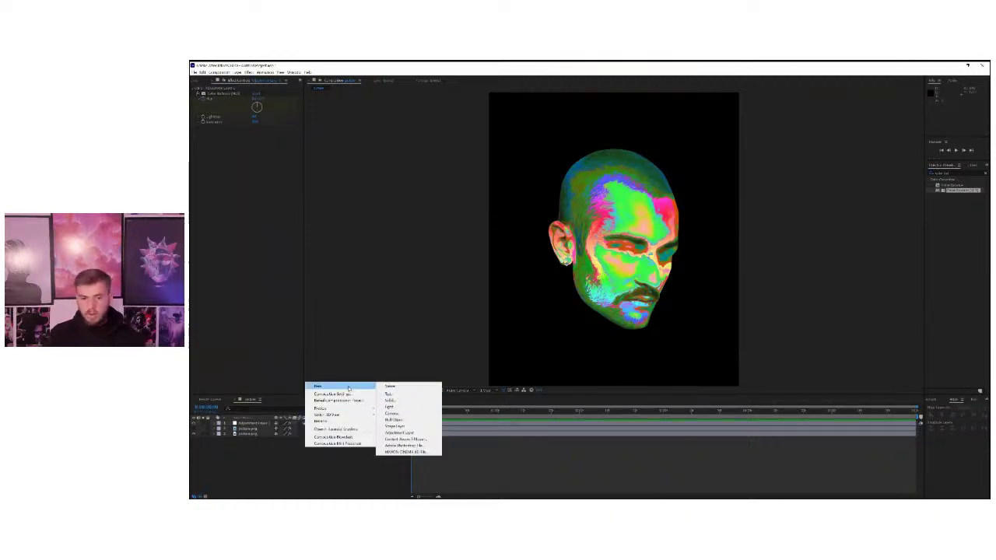
pyautogui.rightClick(257, 459)
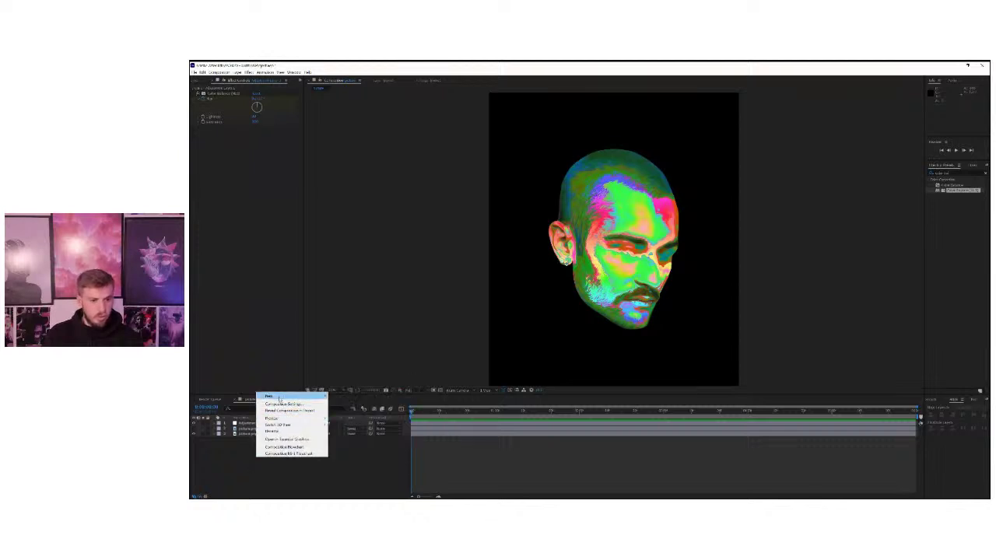
pyautogui.moveTo(304, 396)
pyautogui.click(363, 410)
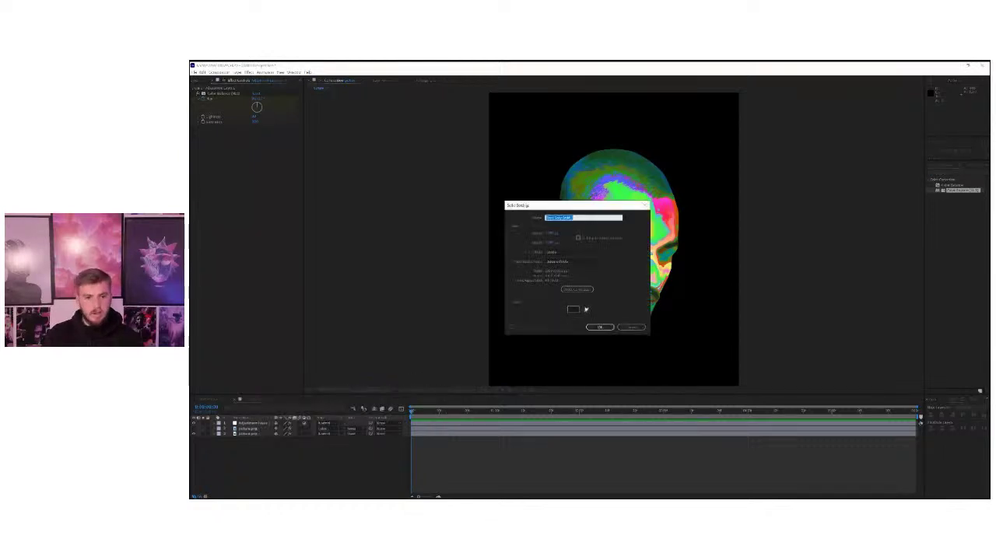
pyautogui.click(598, 326)
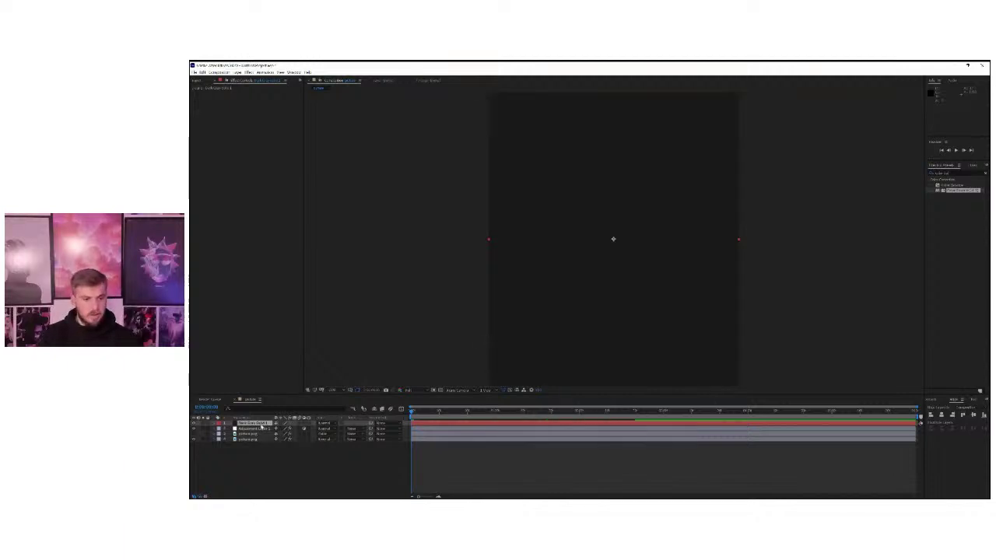
pyautogui.moveTo(251, 423); pyautogui.dragTo(256, 447)
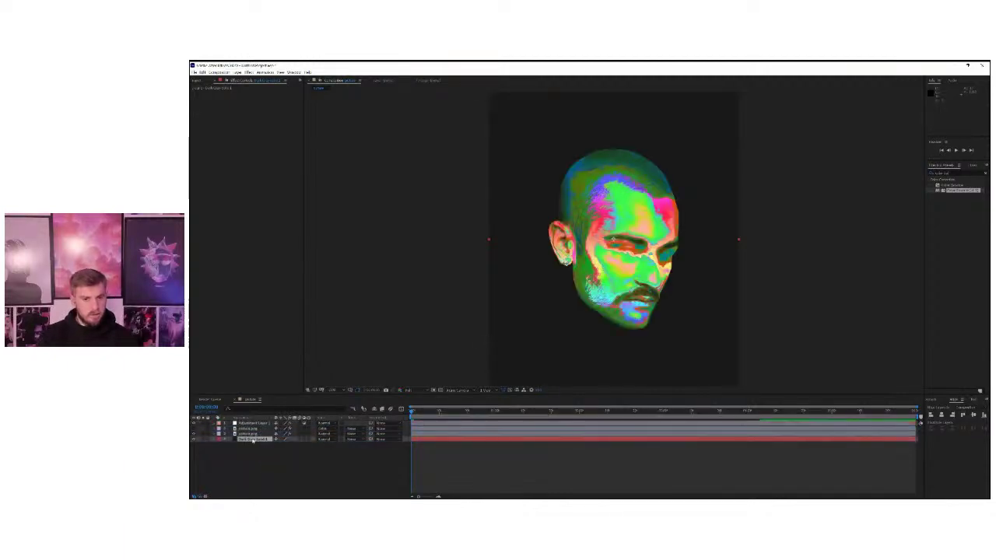
pyautogui.press('space')
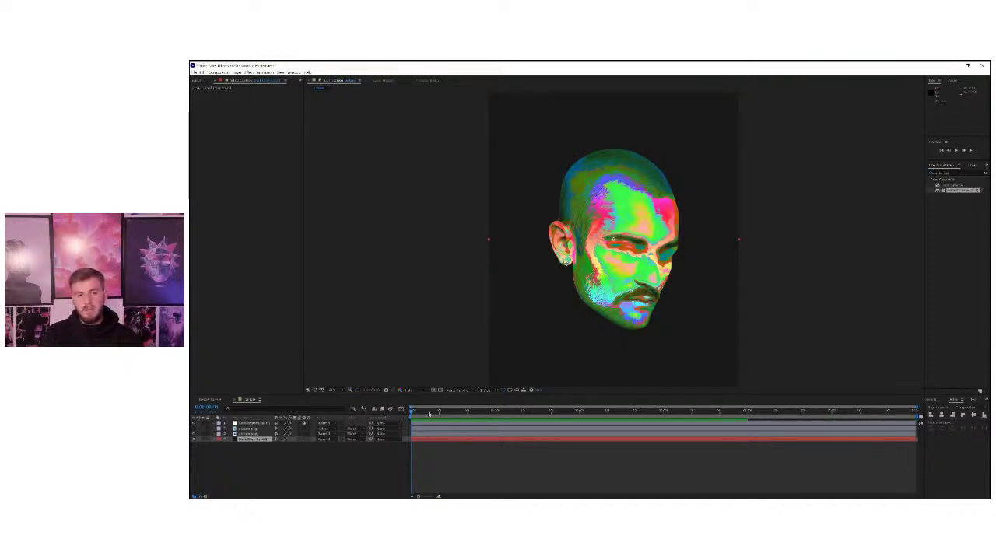
pyautogui.moveTo(430, 413); pyautogui.dragTo(375, 413)
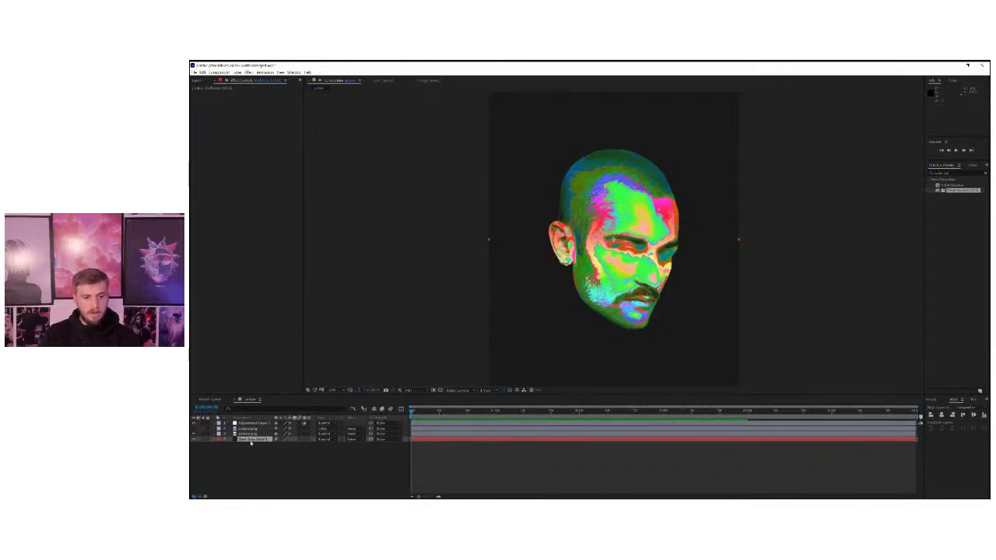
# Duplicate the dark gray solid and apply the Grid effect to the upper copy
pyautogui.click(259, 440)
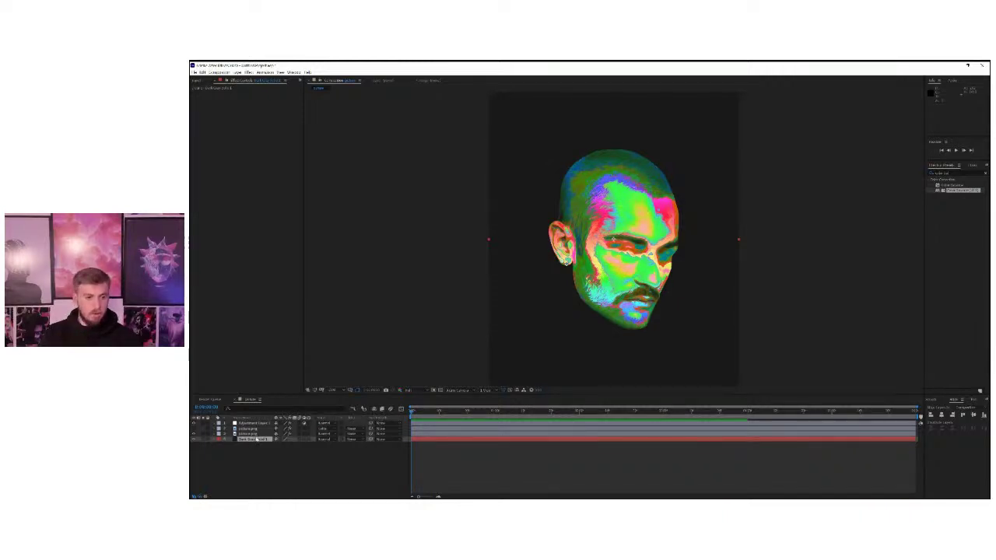
pyautogui.click(273, 466)
pyautogui.click(255, 440)
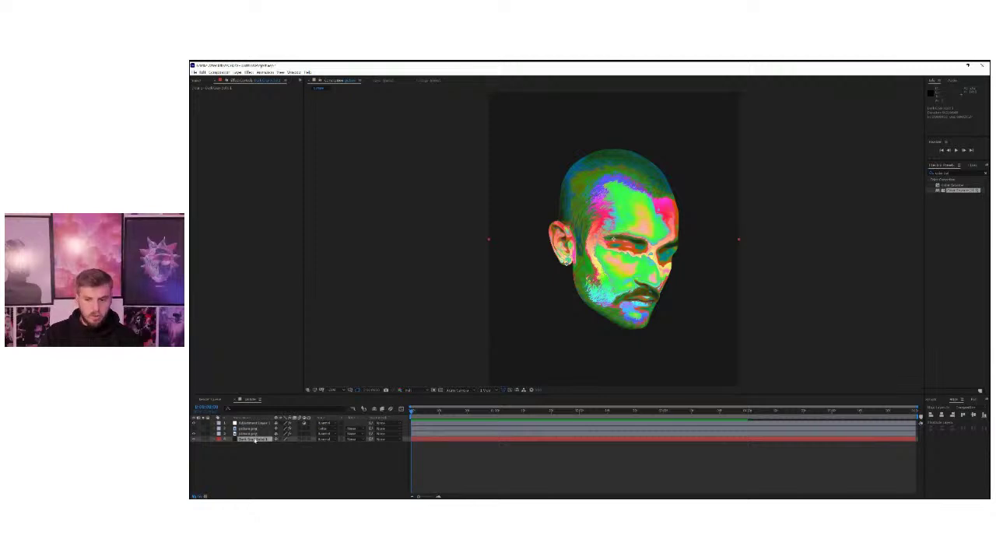
pyautogui.hotkey('ctrl', 'd')
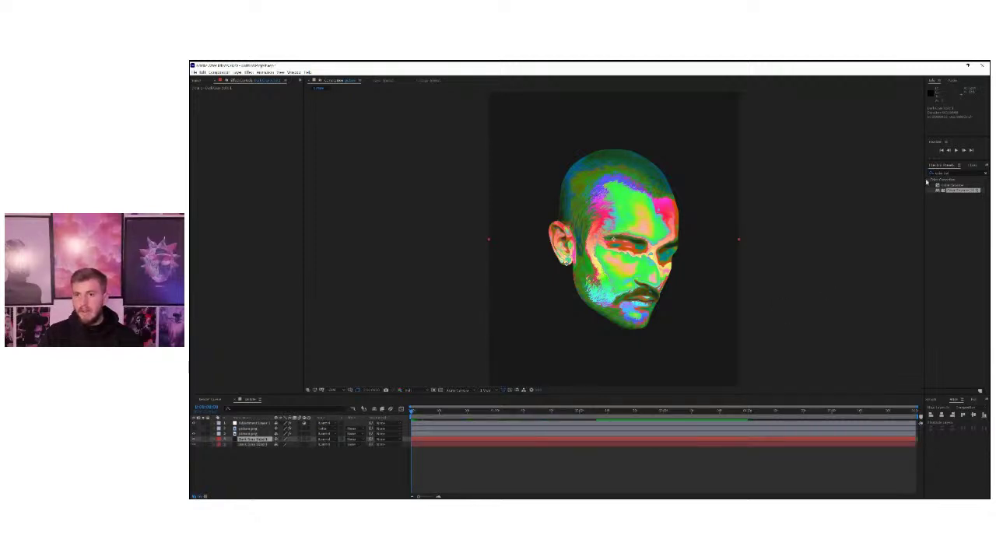
pyautogui.click(953, 174)
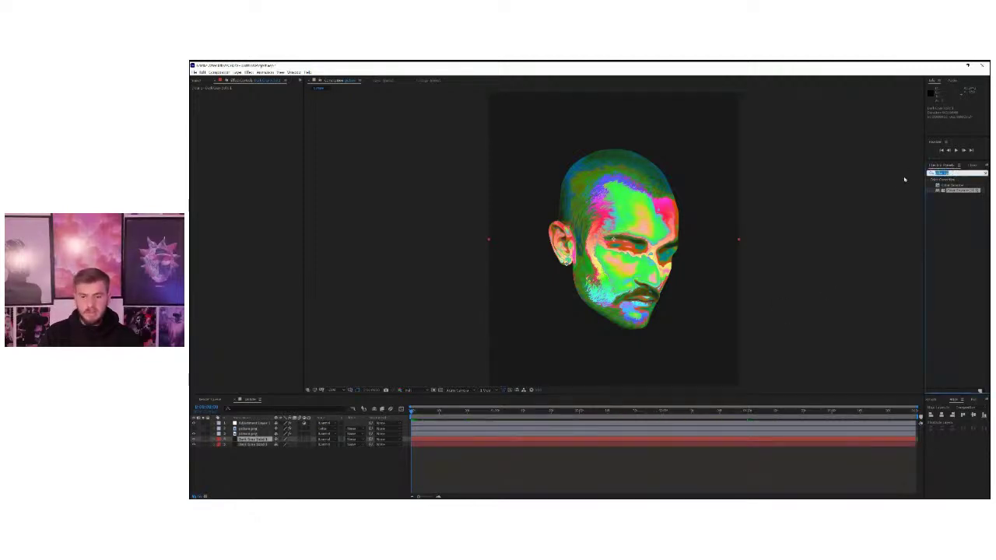
pyautogui.write('gri')
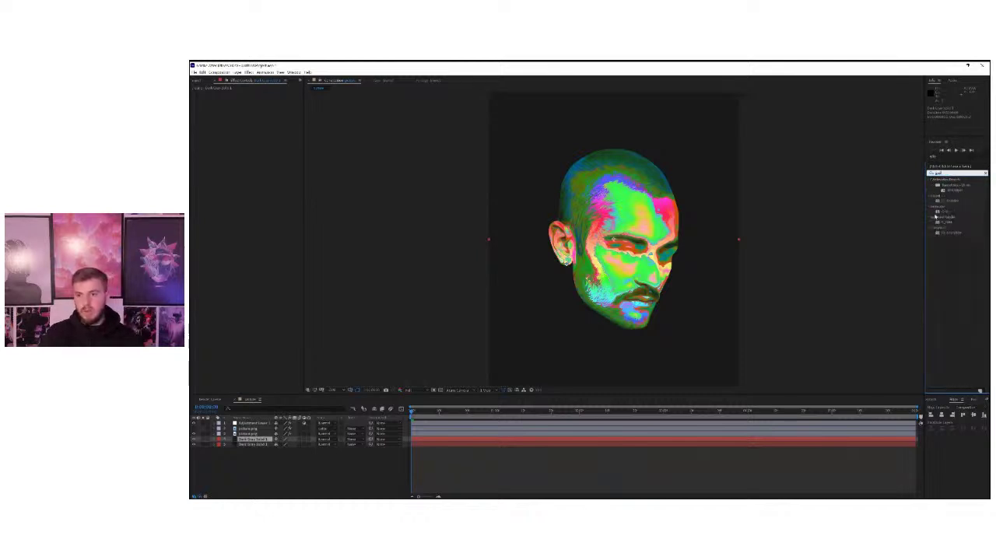
pyautogui.moveTo(935, 217); pyautogui.dragTo(233, 441)
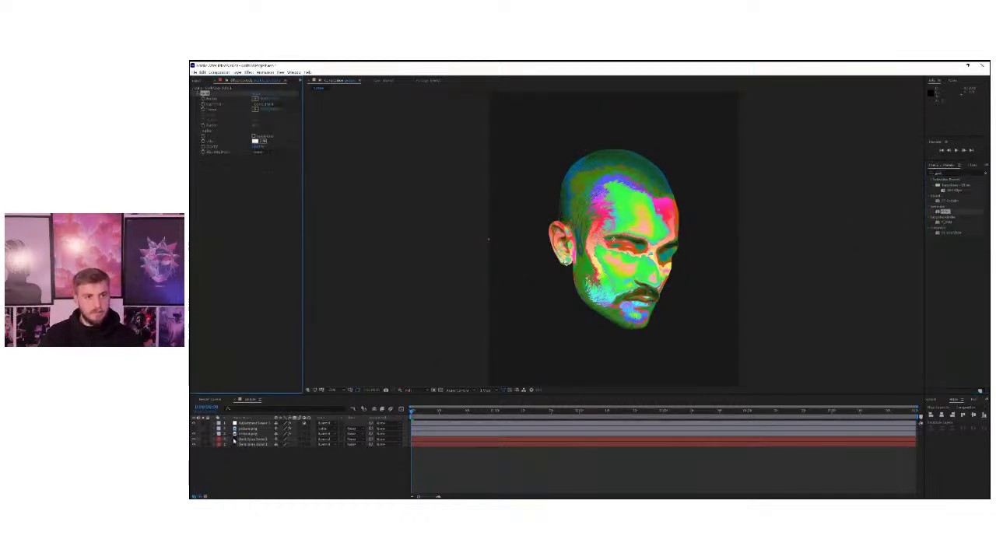
# Replace the lower gray solid with a new black solid at the very bottom of the layer stack
pyautogui.click(253, 446)
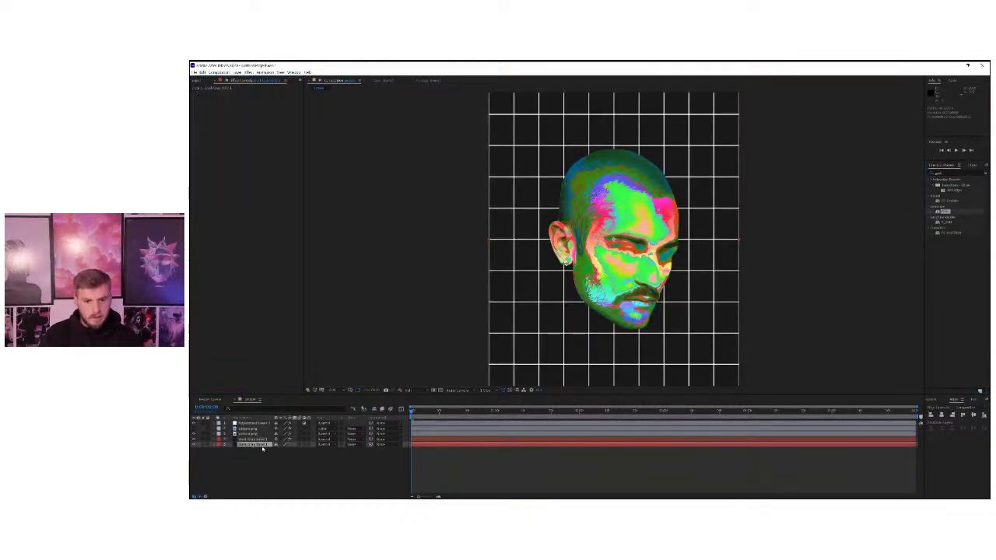
pyautogui.rightClick(252, 471)
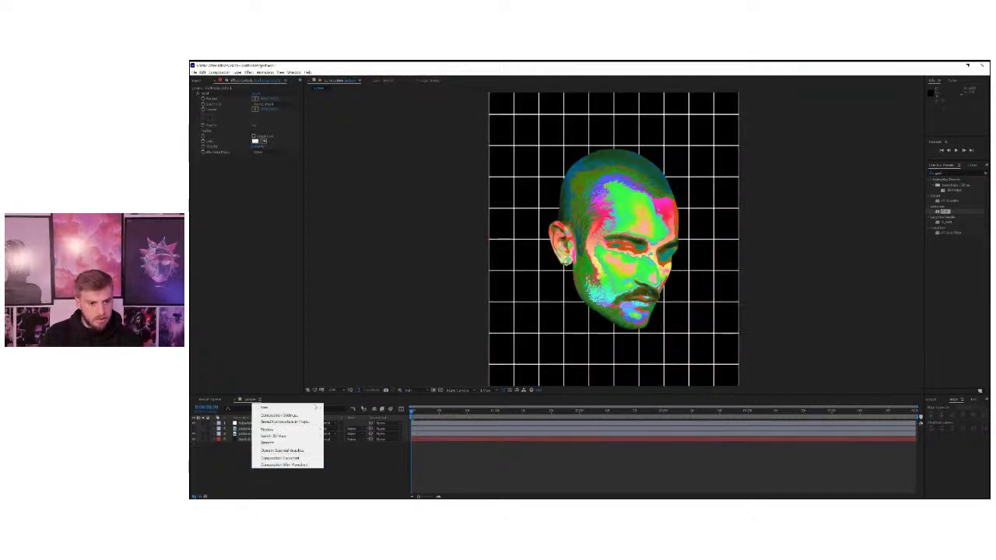
pyautogui.moveTo(268, 407)
pyautogui.click(336, 421)
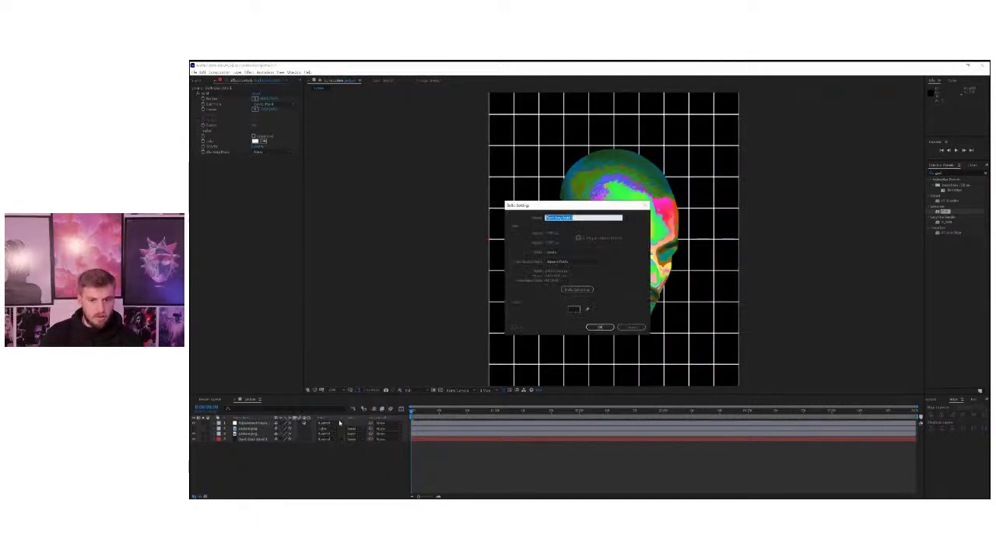
pyautogui.click(573, 311)
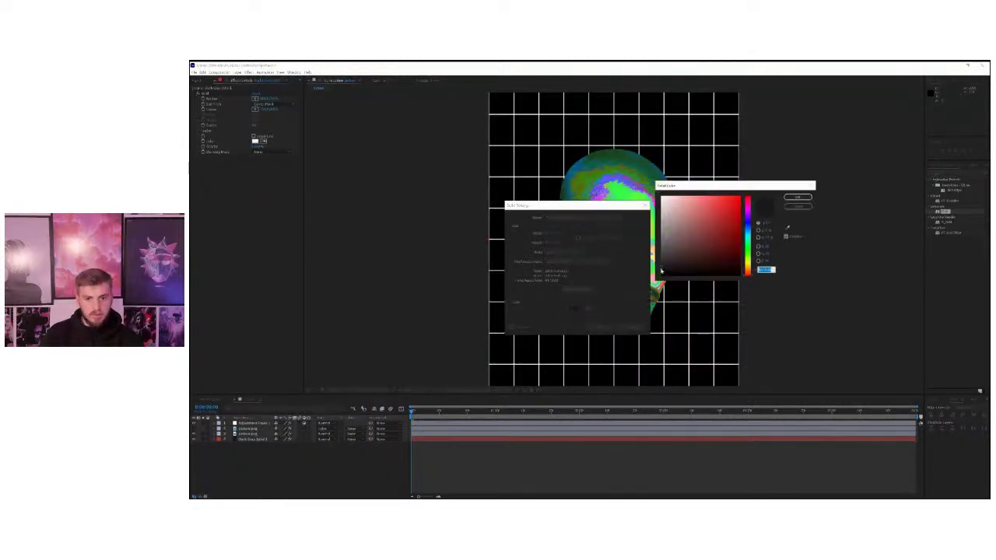
pyautogui.click(796, 198)
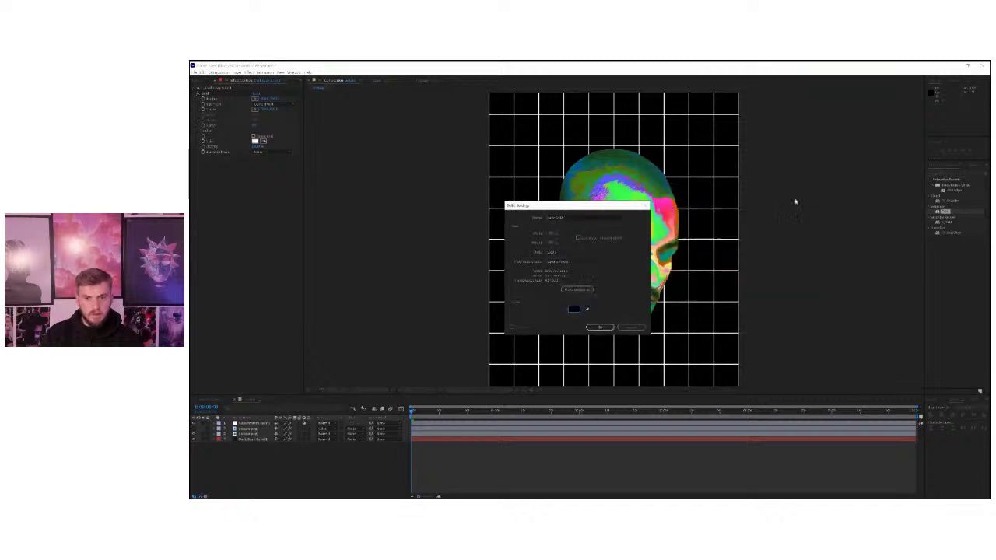
pyautogui.click(605, 326)
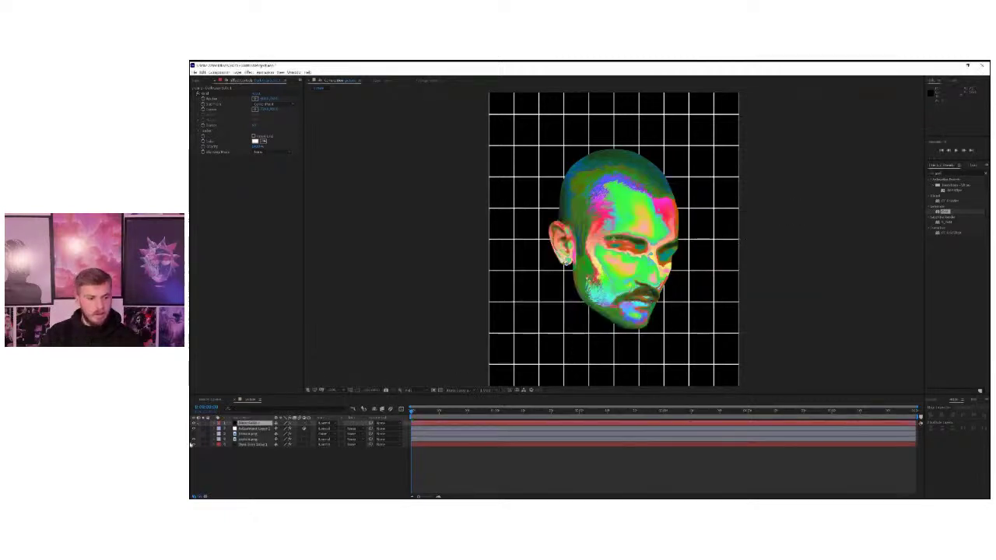
pyautogui.moveTo(269, 423); pyautogui.dragTo(265, 467)
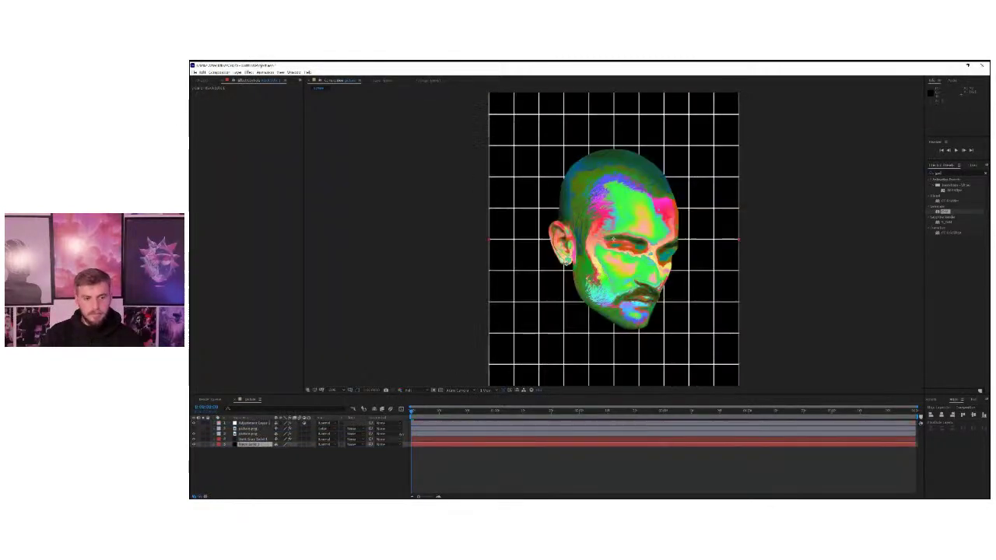
# Thin the gray solid's grid lines to a border of 5 and move the Grid corner to make smaller, denser cells
pyautogui.click(252, 441)
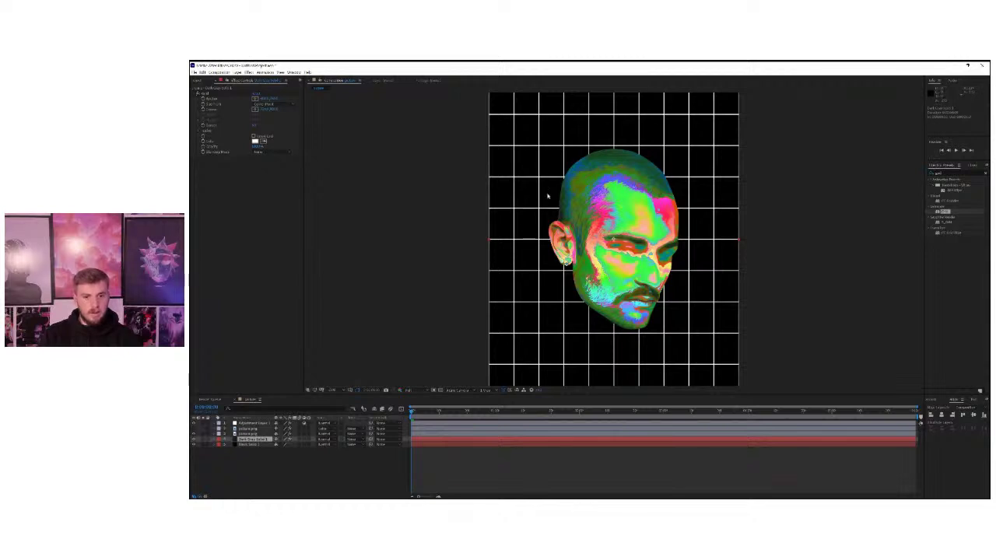
pyautogui.moveTo(253, 125); pyautogui.dragTo(251, 125)
pyautogui.click(254, 126)
pyautogui.write('5')
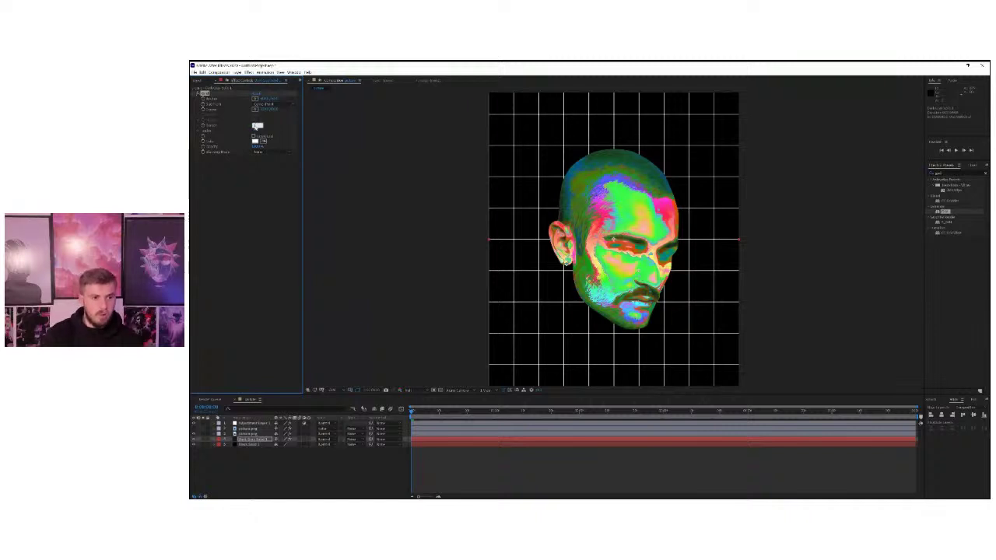
pyautogui.press('Return')
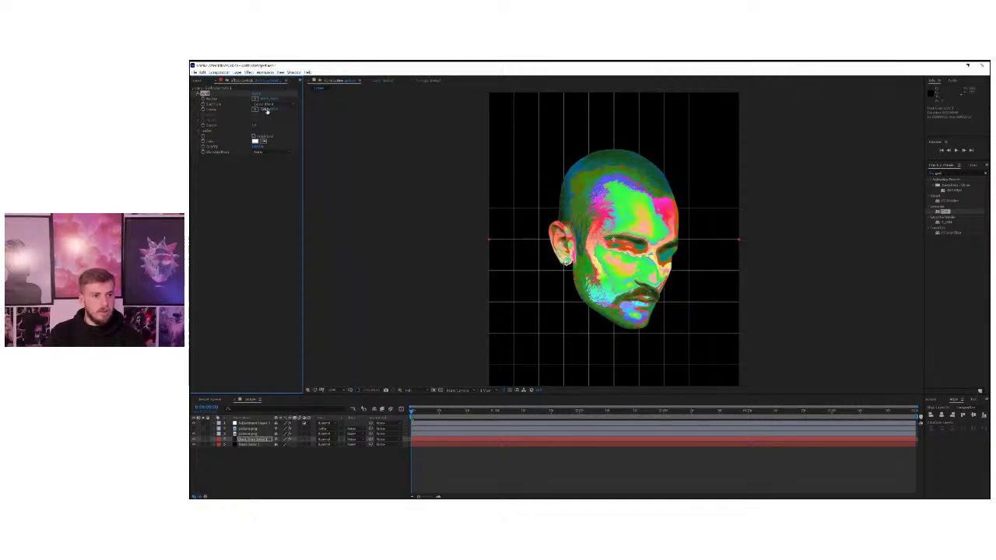
pyautogui.moveTo(266, 110); pyautogui.dragTo(245, 111)
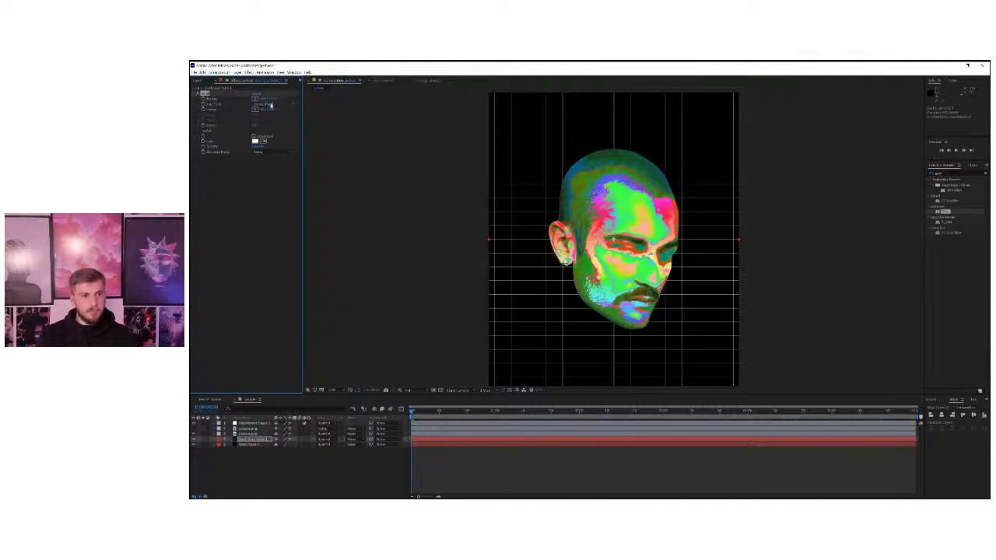
pyautogui.moveTo(264, 110); pyautogui.dragTo(257, 111)
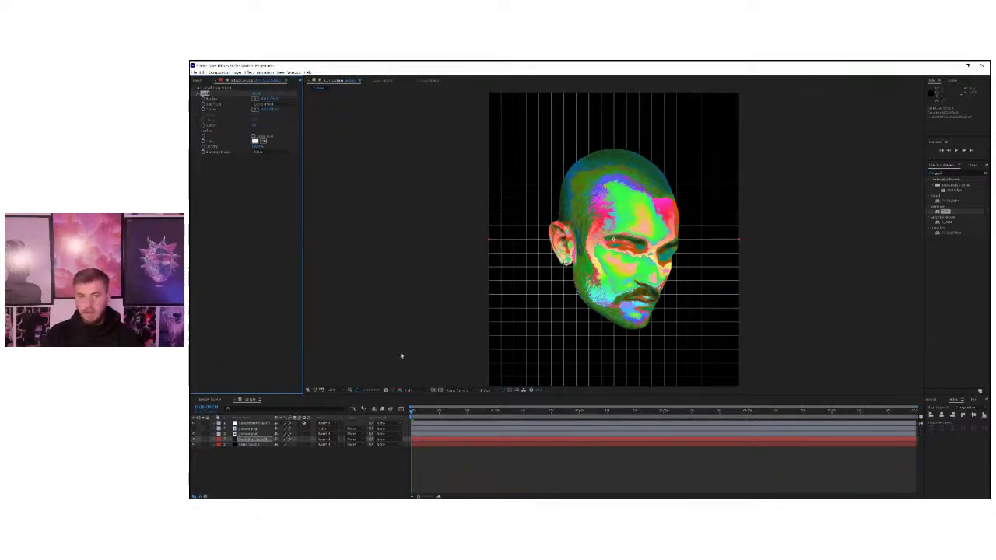
pyautogui.press('space')
pyautogui.press('space')
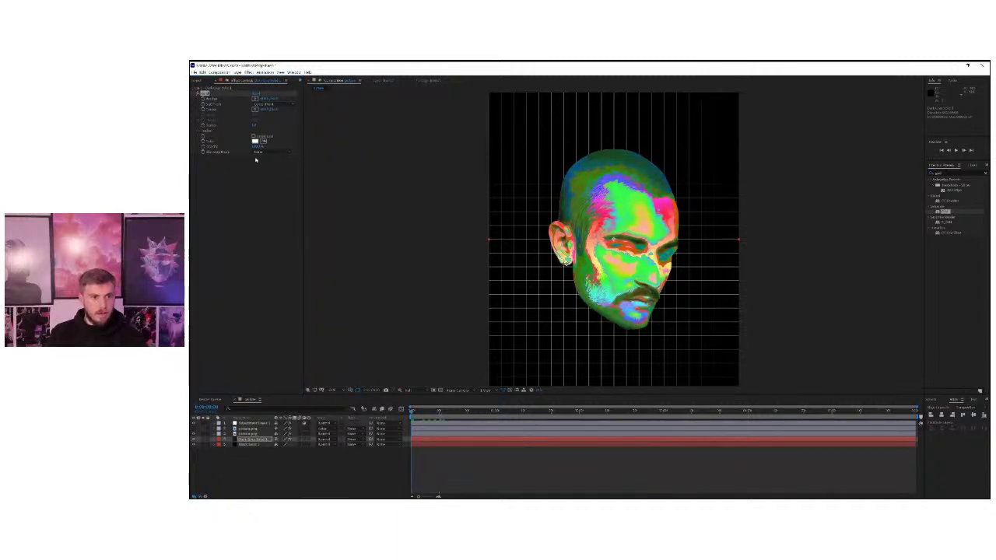
# Set the Grid effect's border to 3 and play the animation against the thinner grid
pyautogui.click(258, 125)
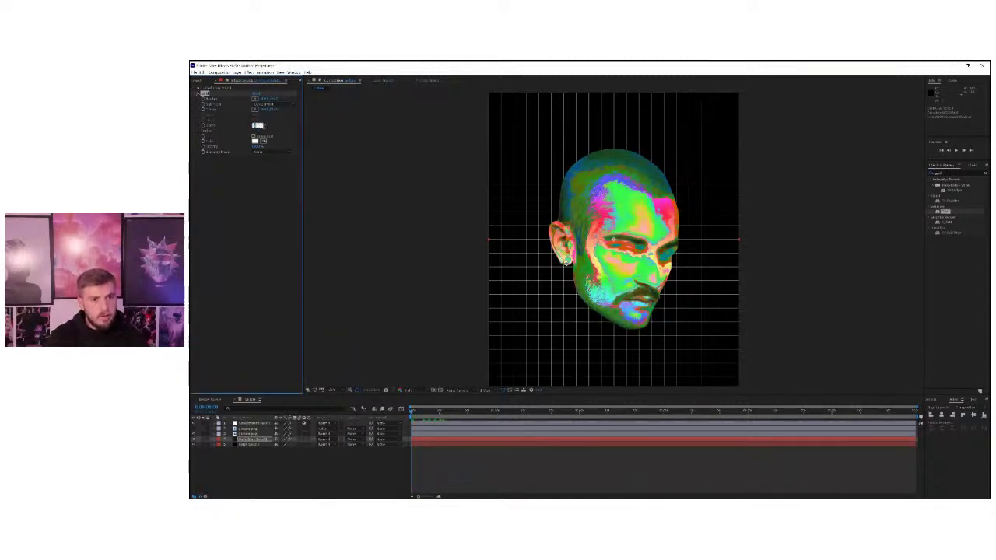
pyautogui.write('3')
pyautogui.press('Return')
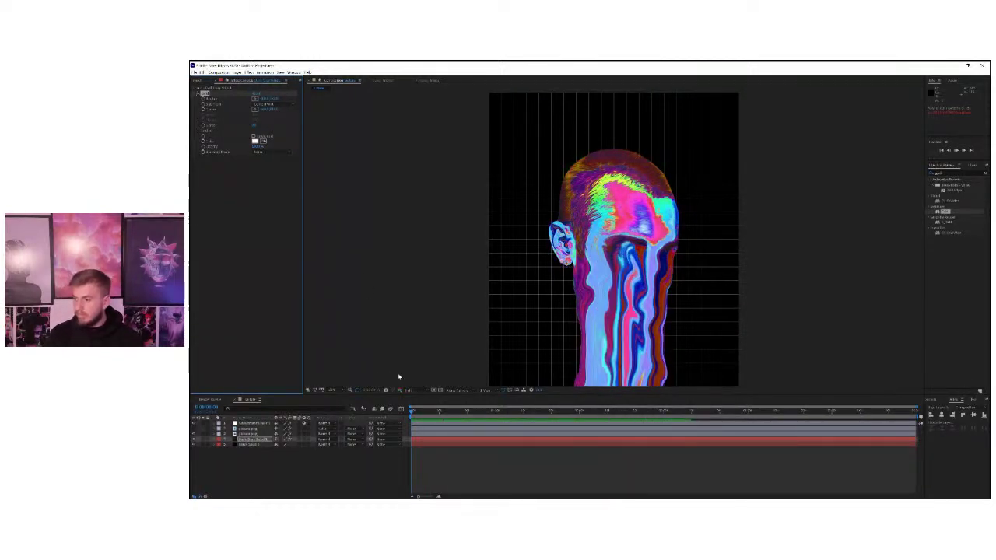
pyautogui.click(411, 414)
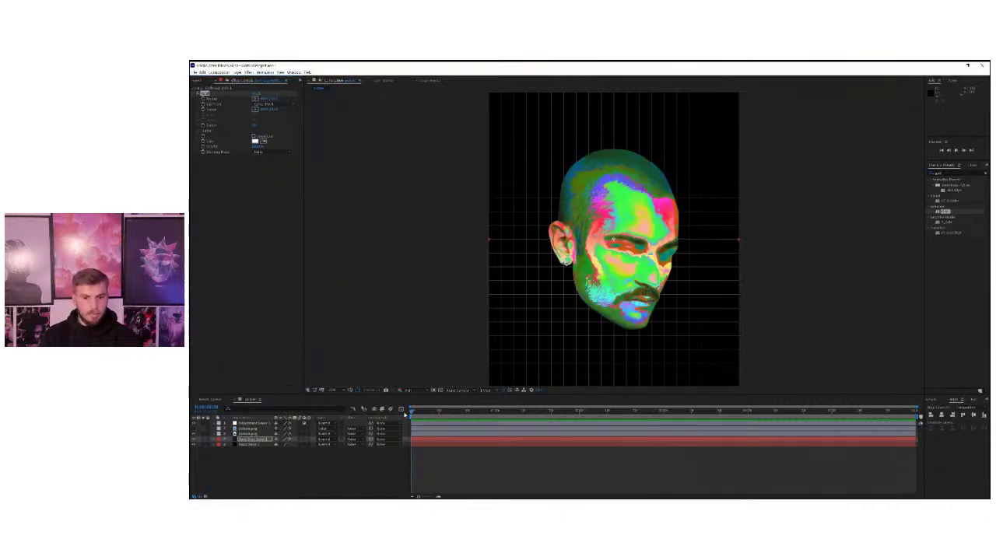
pyautogui.press('space')
pyautogui.press('space')
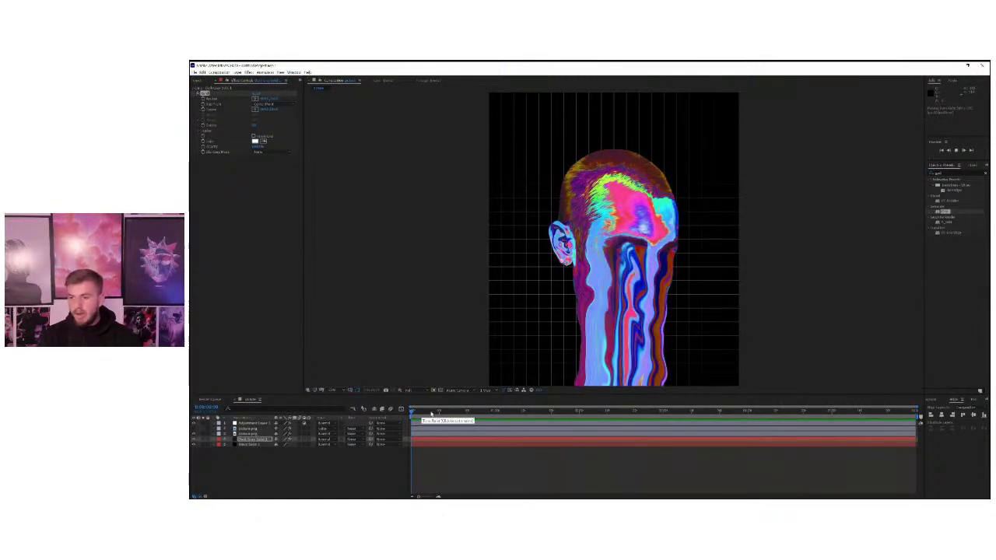
pyautogui.click(412, 410)
# Find the Glow effect and apply it to the adjustment layer above the head
pyautogui.click(257, 423)
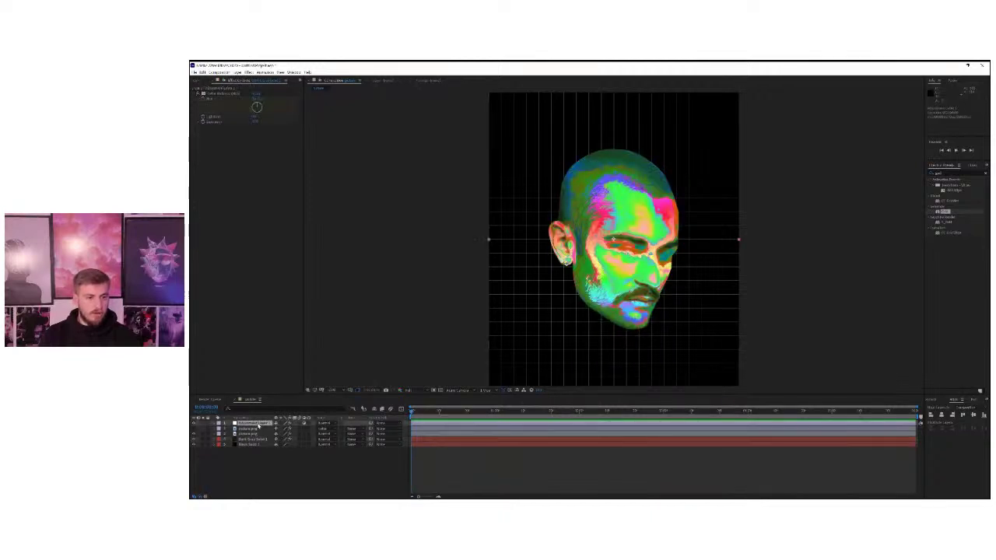
pyautogui.click(260, 455)
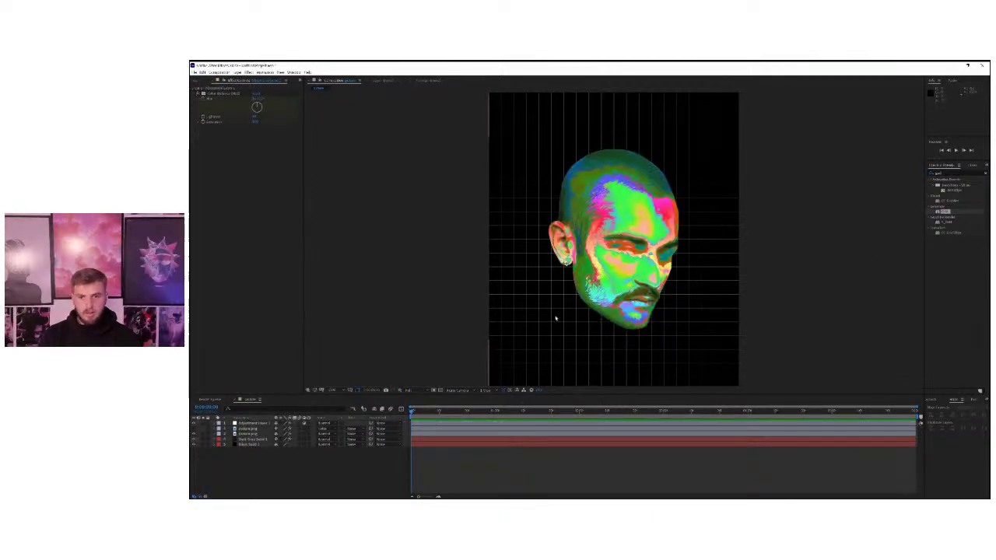
pyautogui.moveTo(947, 173); pyautogui.dragTo(888, 178)
pyautogui.write('glow')
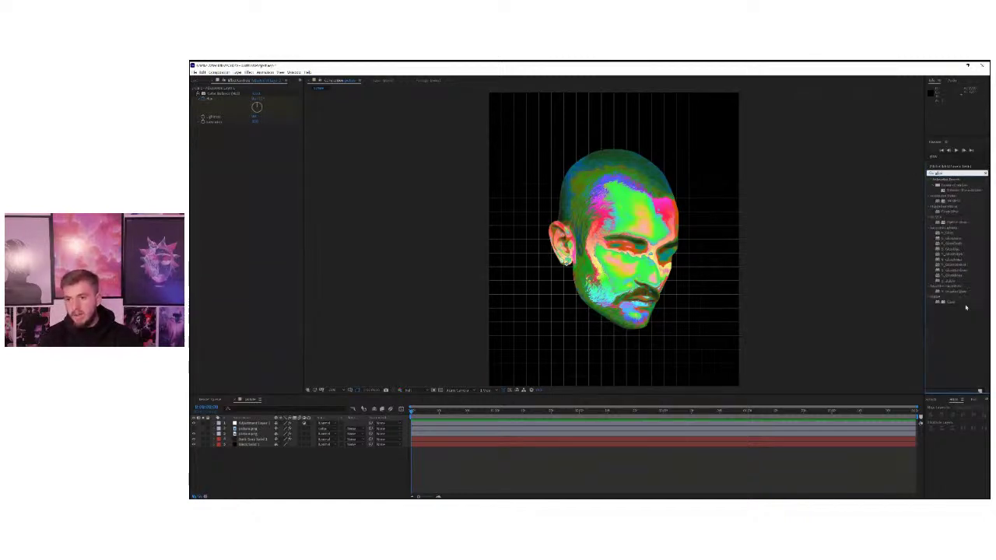
pyautogui.moveTo(953, 301); pyautogui.dragTo(269, 214)
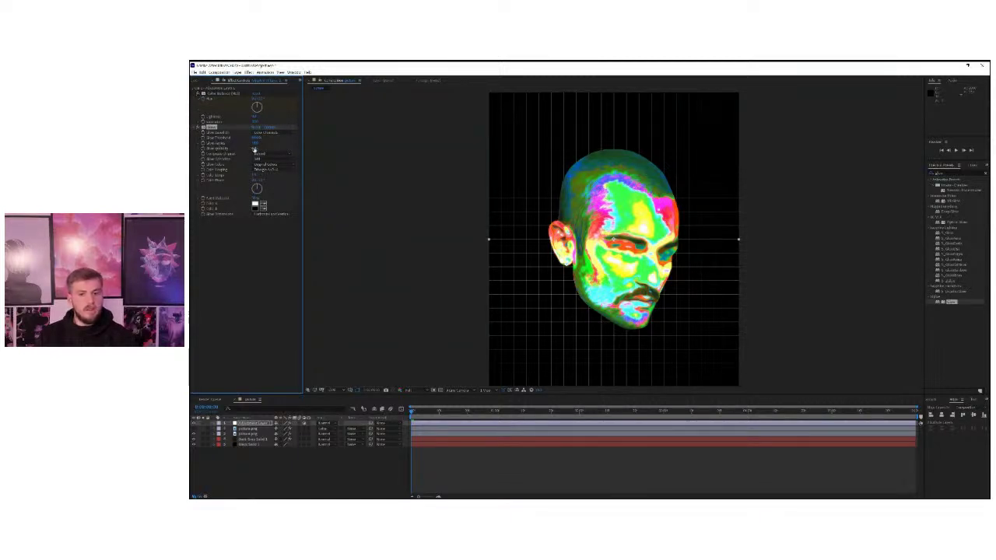
# Compare the head with the Glow effect switched on and off, both at full frame and close up
pyautogui.click(198, 128)
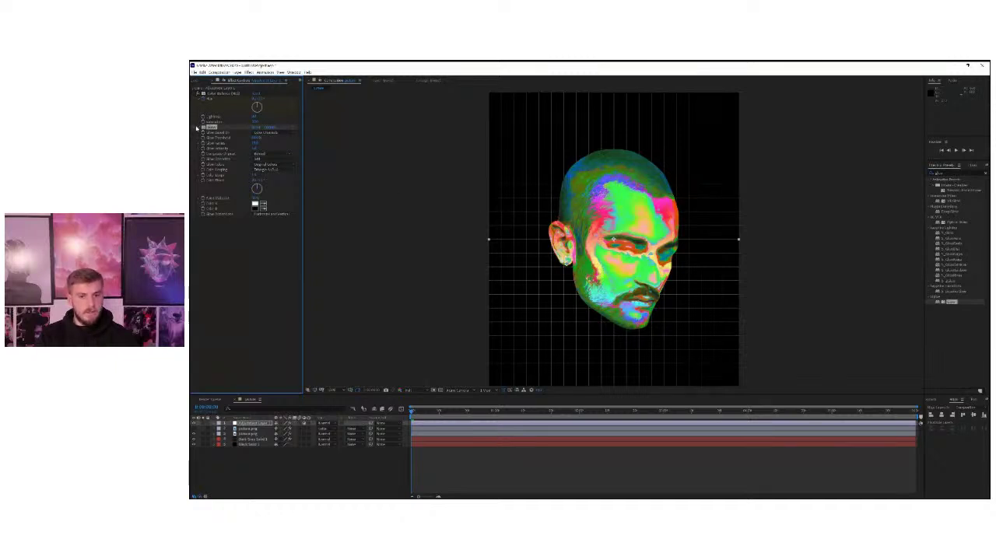
pyautogui.click(197, 128)
pyautogui.click(198, 128)
pyautogui.click(197, 127)
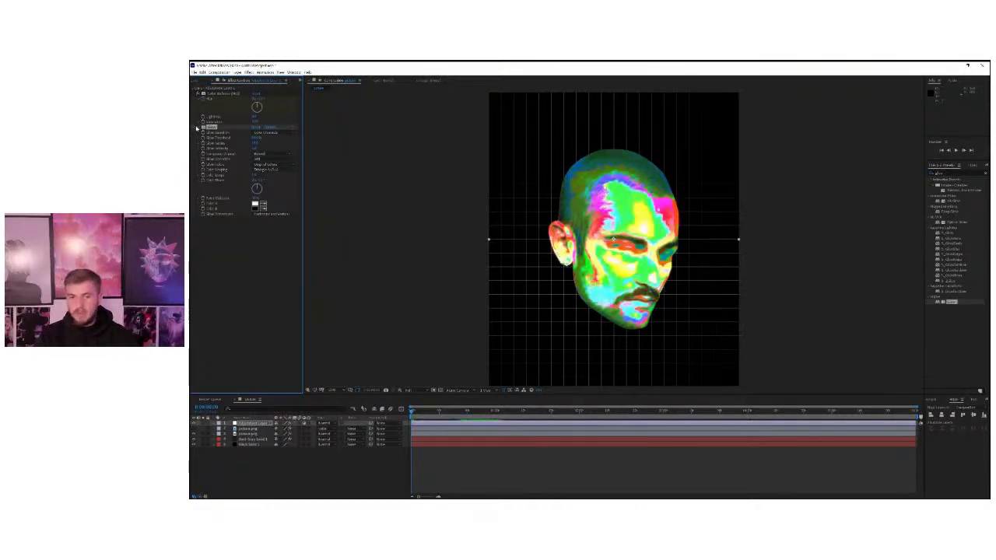
pyautogui.click(197, 128)
pyautogui.click(197, 128)
pyautogui.click(197, 128)
pyautogui.click(198, 127)
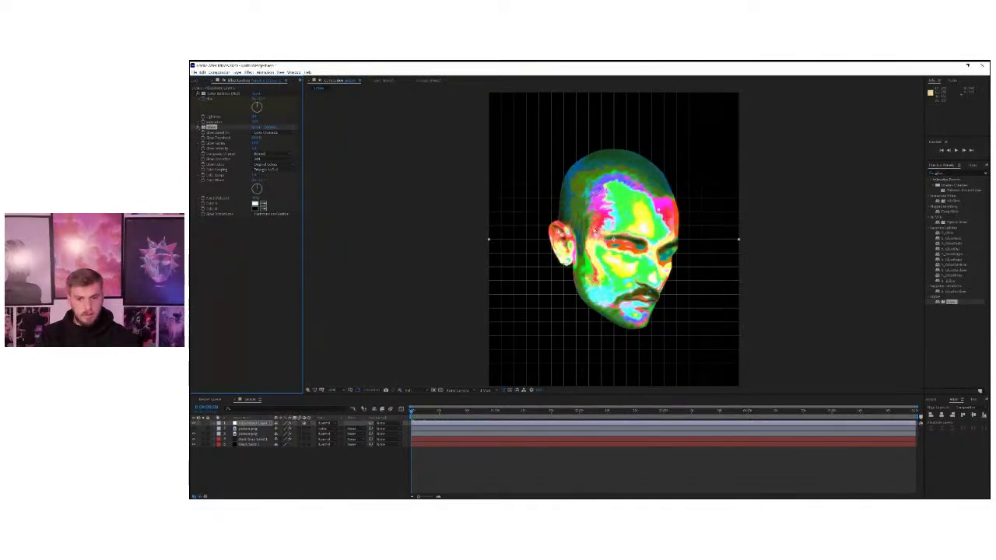
pyautogui.scroll(1, 389, 242)
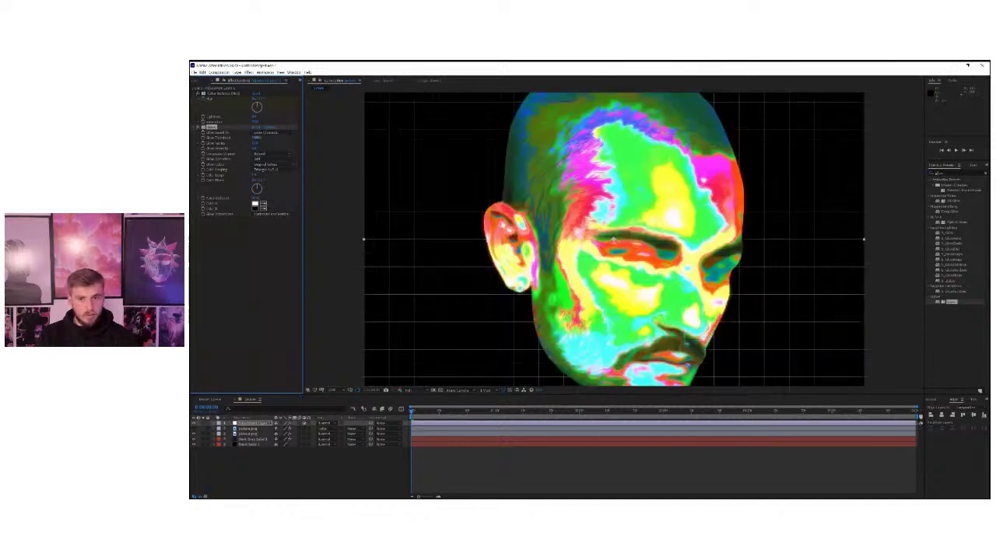
pyautogui.click(198, 128)
pyautogui.click(197, 128)
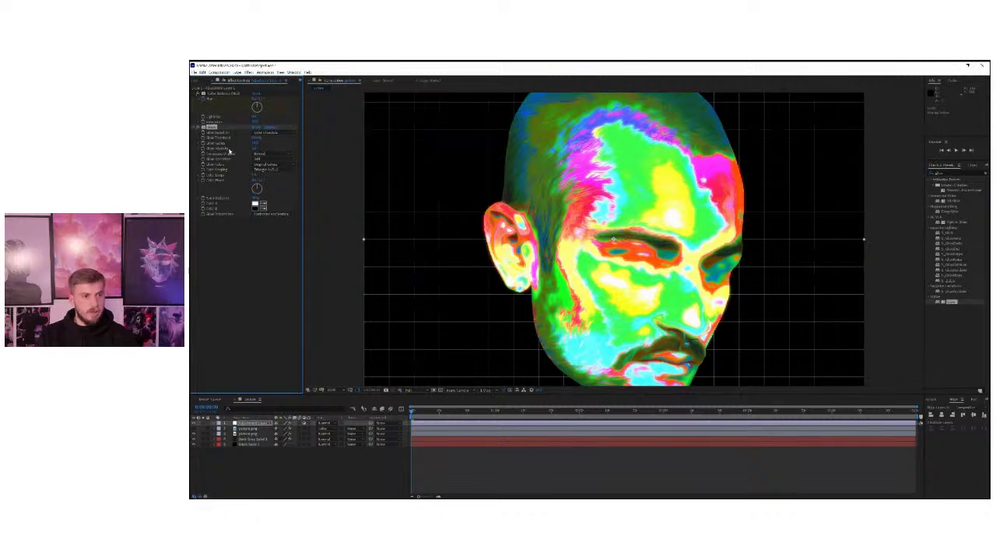
pyautogui.scroll(-1, 504, 233)
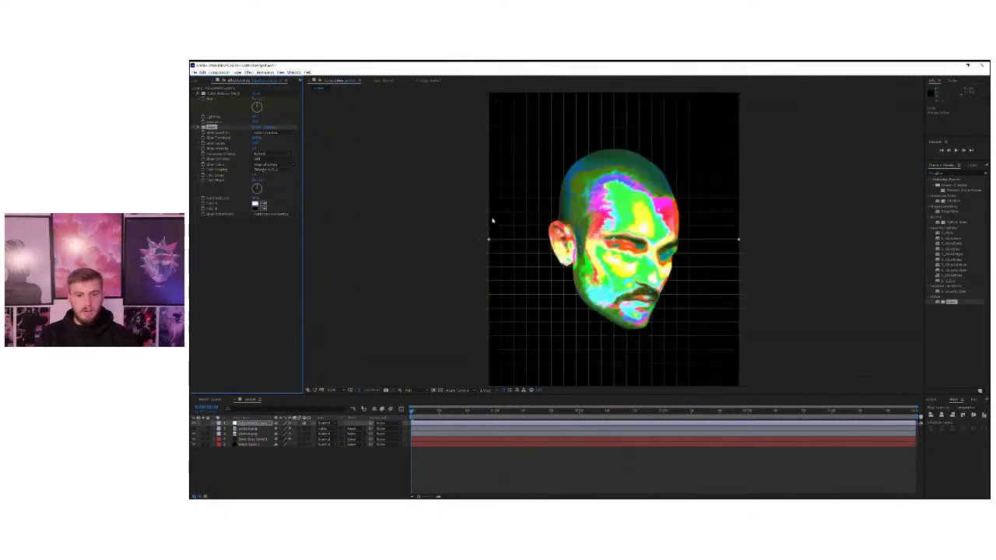
# Increase the Glow radius on the adjustment layer and lower the glow intensity to a subtler level
pyautogui.moveTo(255, 138); pyautogui.dragTo(281, 140)
pyautogui.scroll(1, 560, 237)
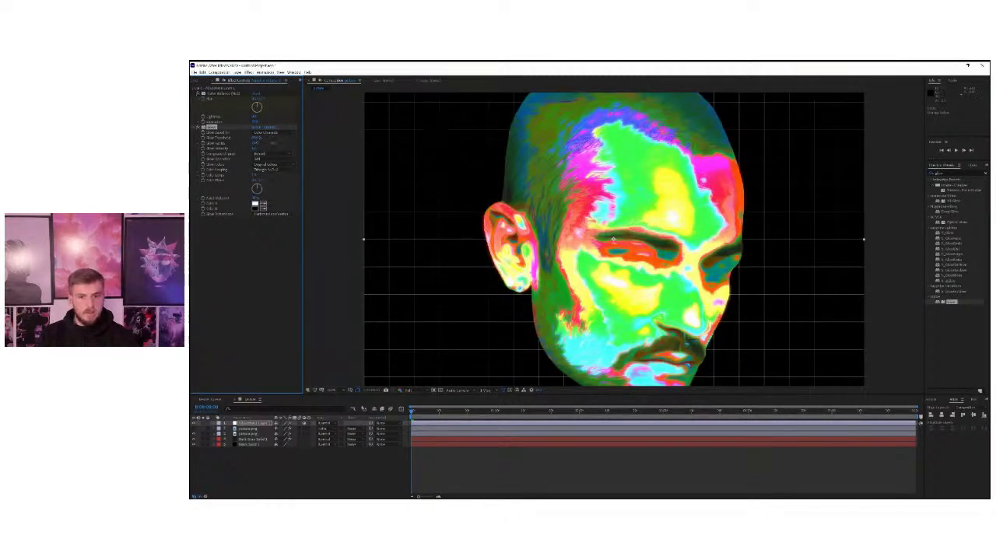
pyautogui.moveTo(255, 143)
pyautogui.mouseDown()
pyautogui.moveTo(295, 143)
pyautogui.moveTo(264, 143)
pyautogui.moveTo(274, 143)
pyautogui.mouseUp()
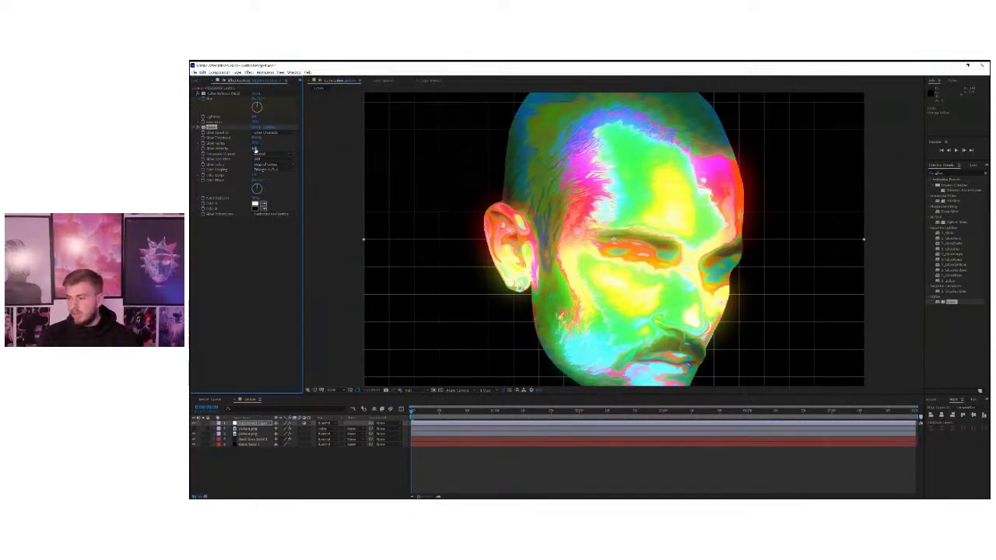
pyautogui.moveTo(255, 149); pyautogui.dragTo(246, 151)
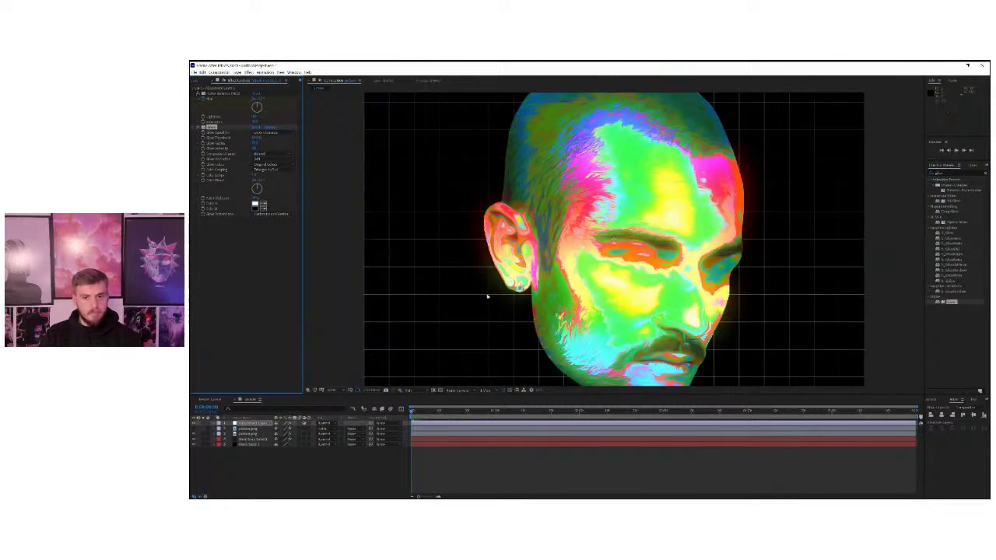
# Play the glowing melt animation close up and at full frame to judge the glow
pyautogui.press('space')
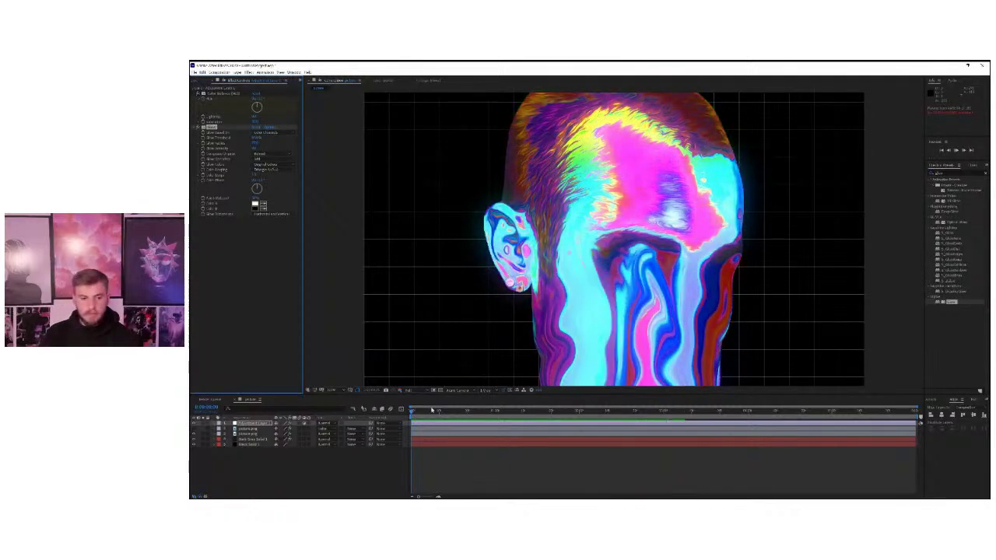
pyautogui.press('space')
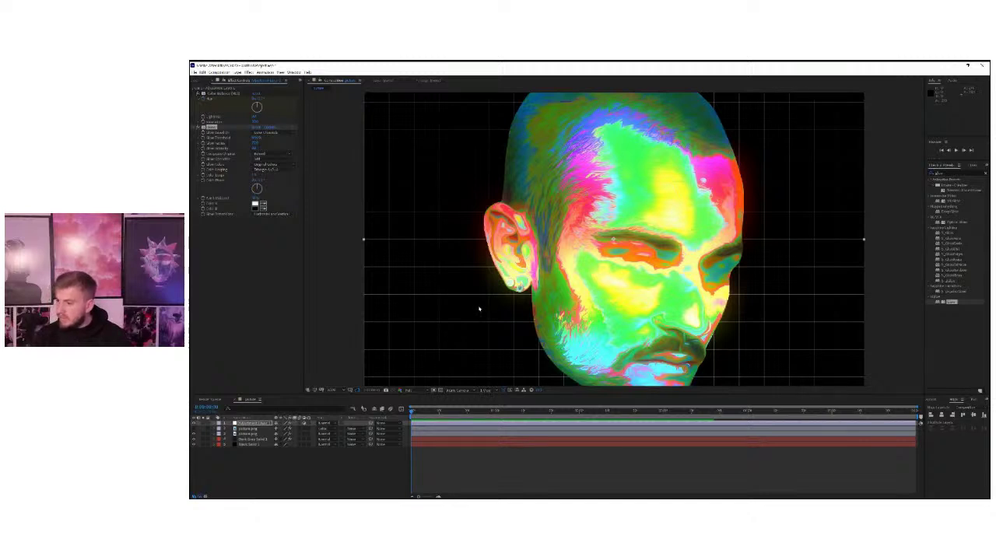
pyautogui.press(',')
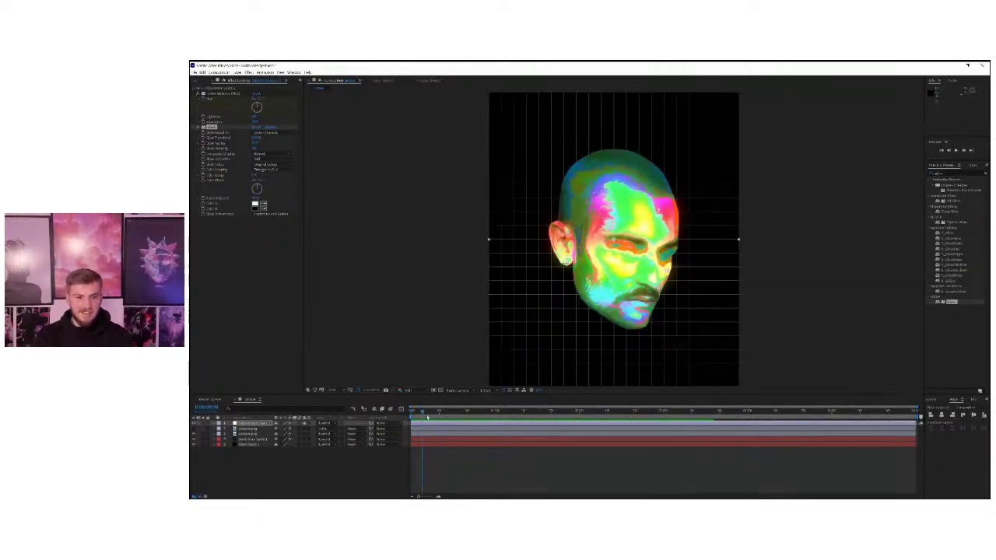
pyautogui.press('space')
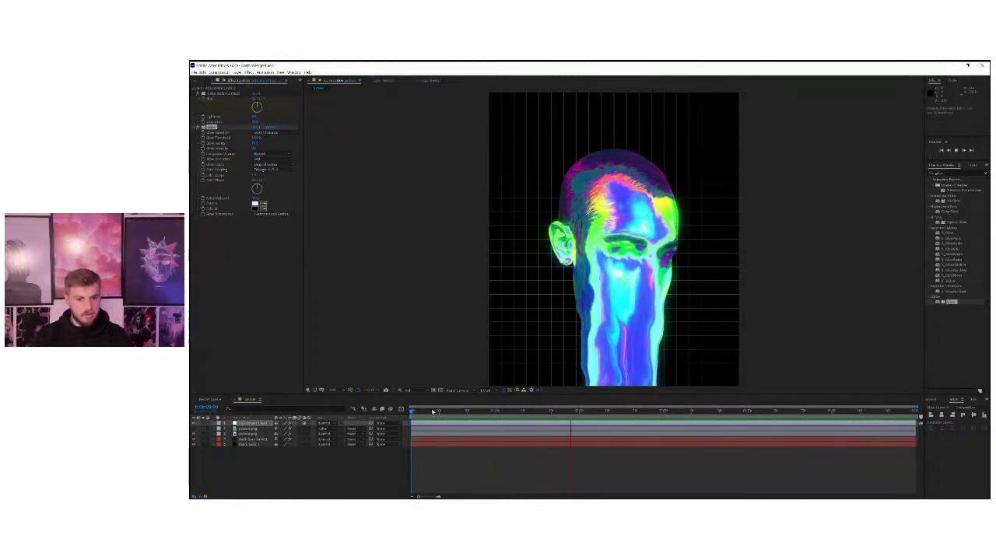
pyautogui.press('space')
pyautogui.press('space')
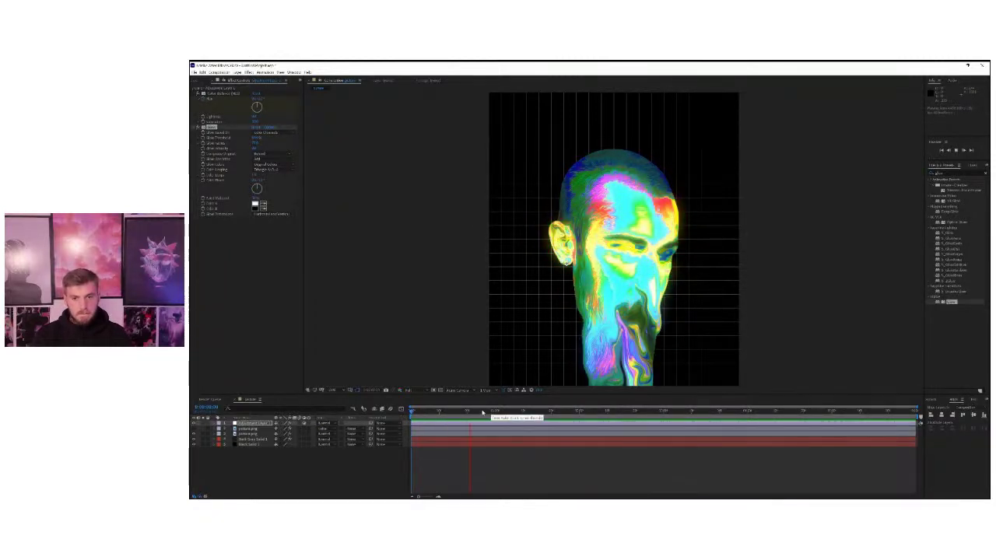
pyautogui.press('space')
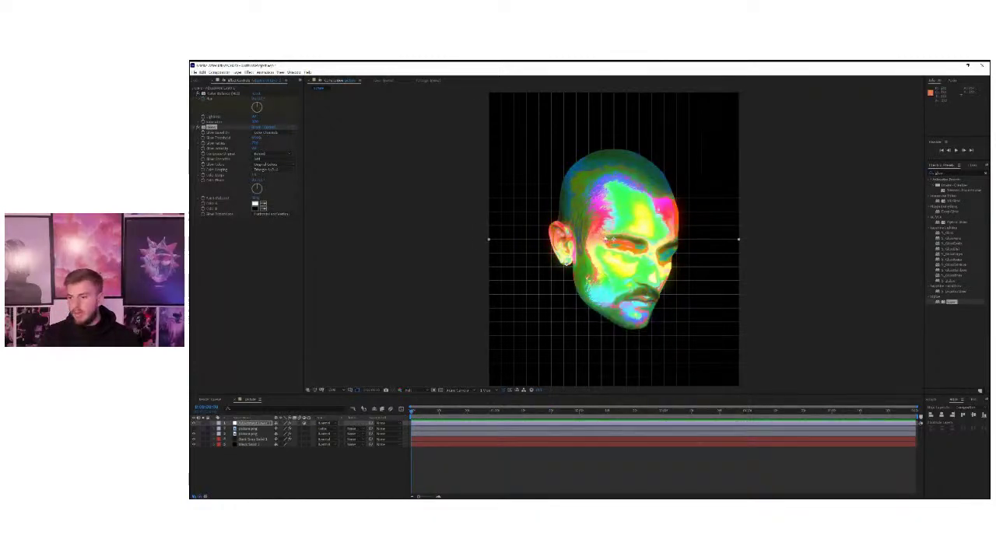
# Widen the Glow radius further and raise its intensity for a stronger halo, and preview the animation
pyautogui.scroll(1, 608, 238)
pyautogui.click(198, 128)
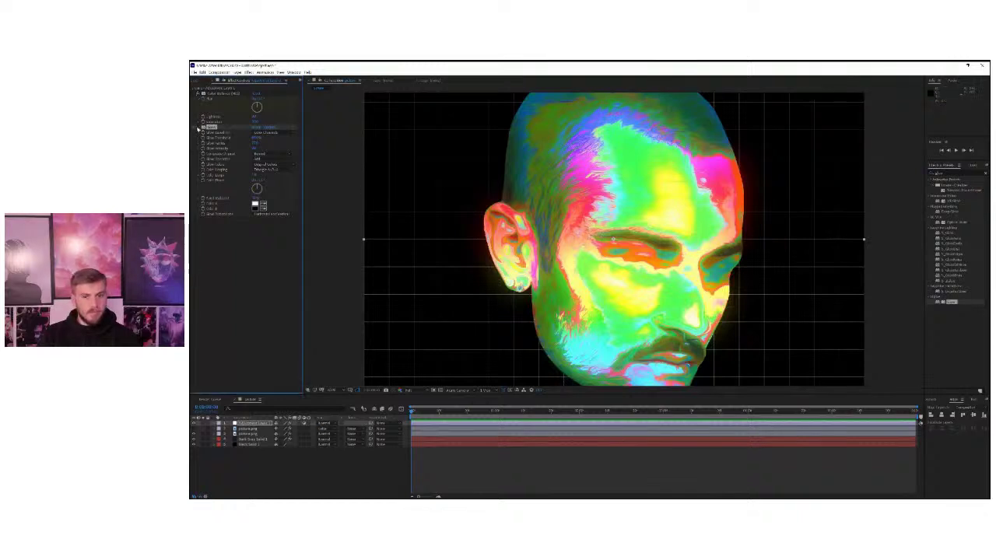
pyautogui.click(197, 127)
pyautogui.click(255, 145)
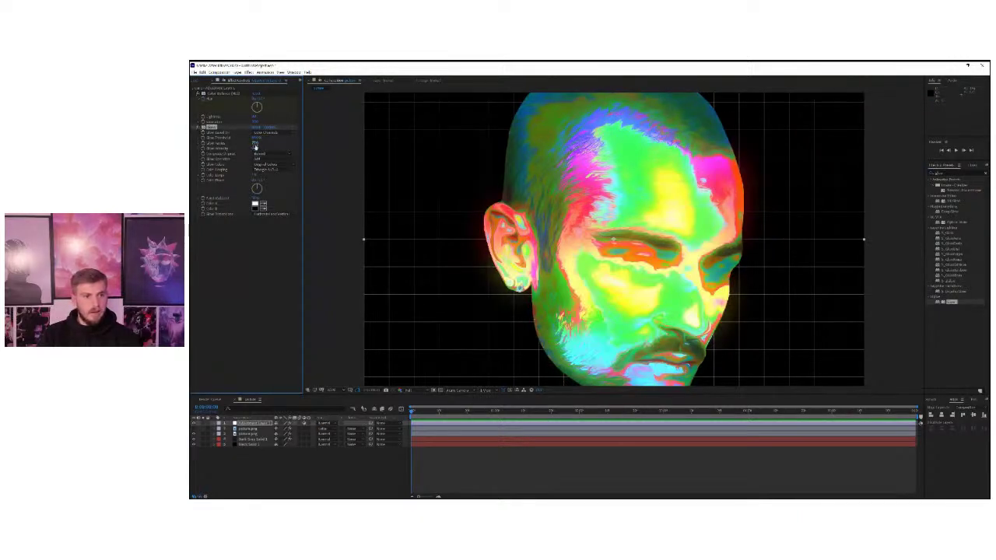
pyautogui.moveTo(266, 143); pyautogui.dragTo(285, 143)
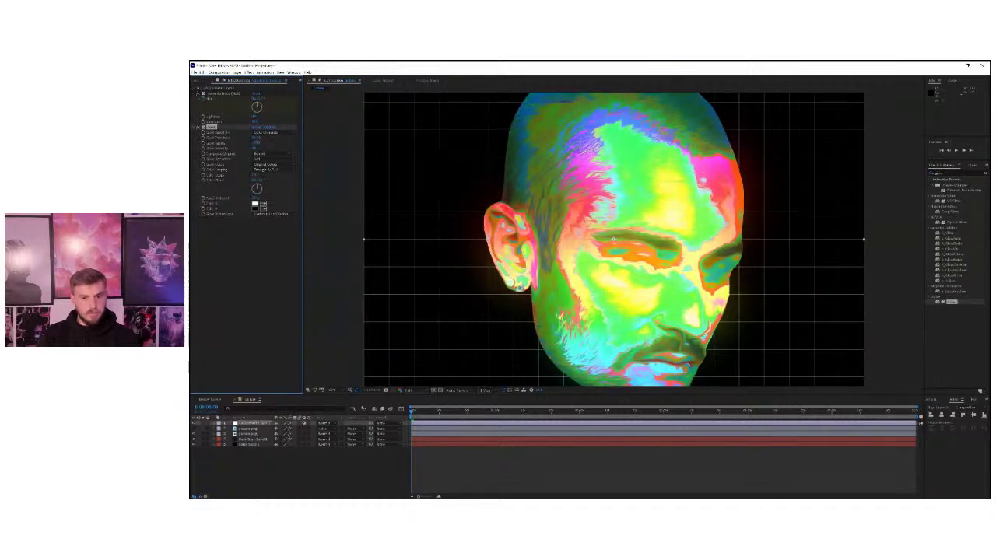
pyautogui.moveTo(254, 149); pyautogui.dragTo(266, 147)
pyautogui.scroll(-1, 544, 311)
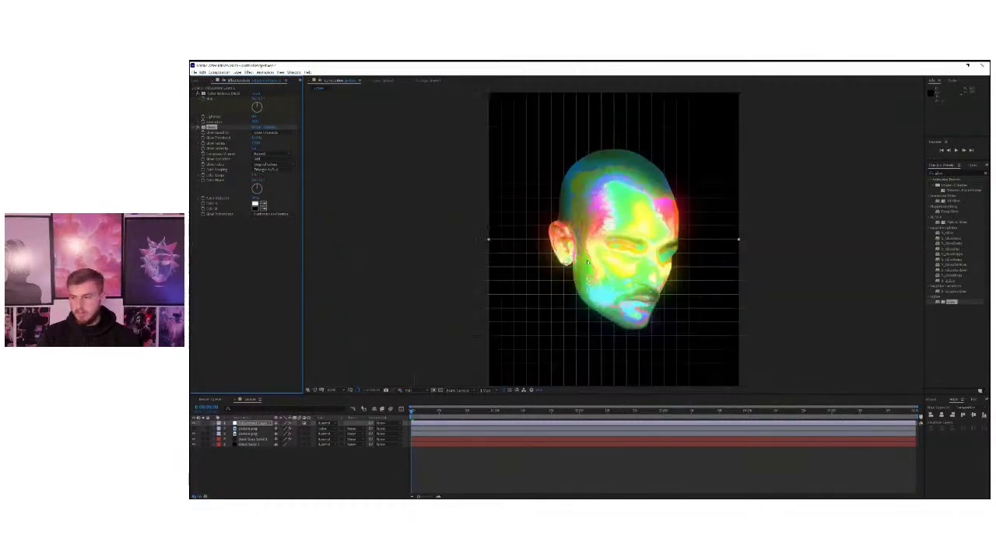
pyautogui.press('space')
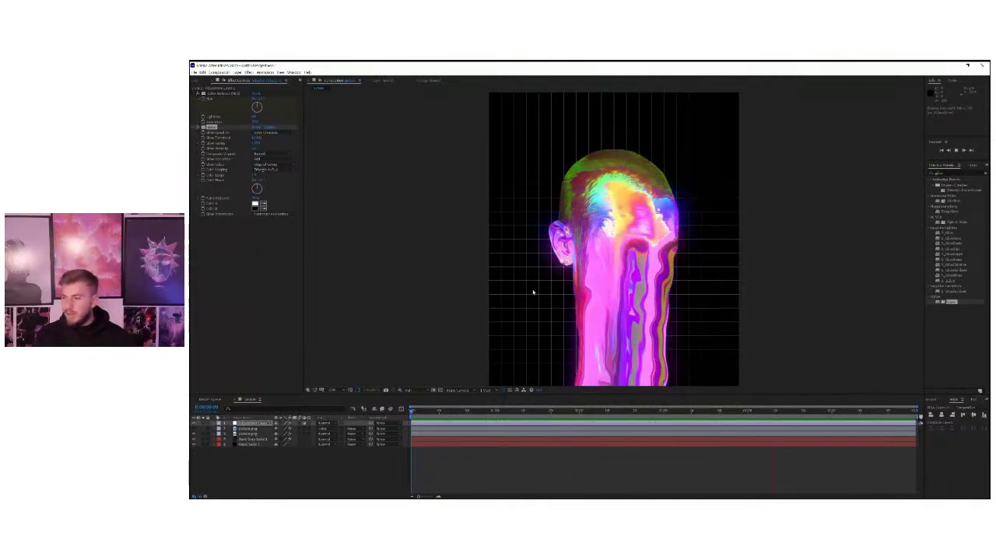
pyautogui.click(412, 412)
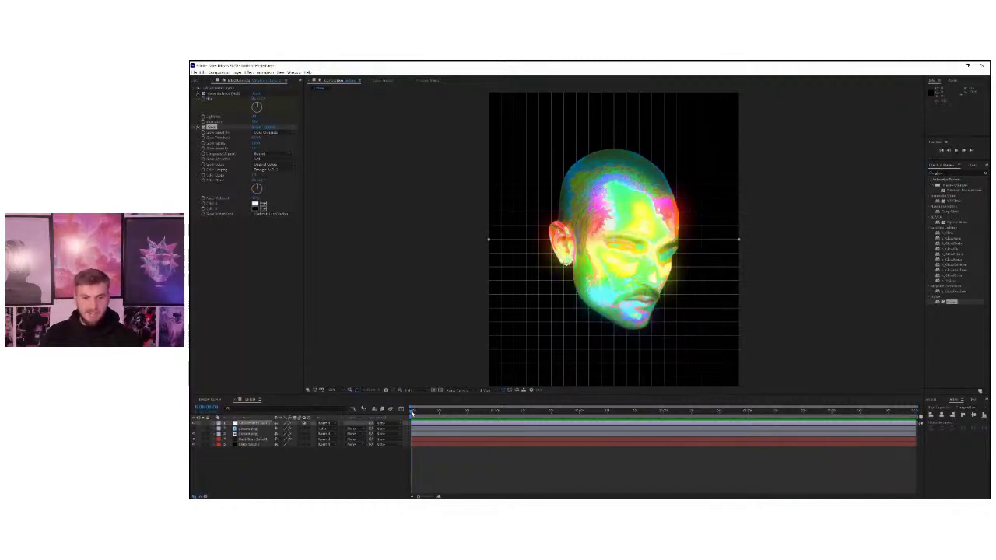
# Preview the melt animation and add a Color Balance effect below Glow on the adjustment layer
pyautogui.press('space')
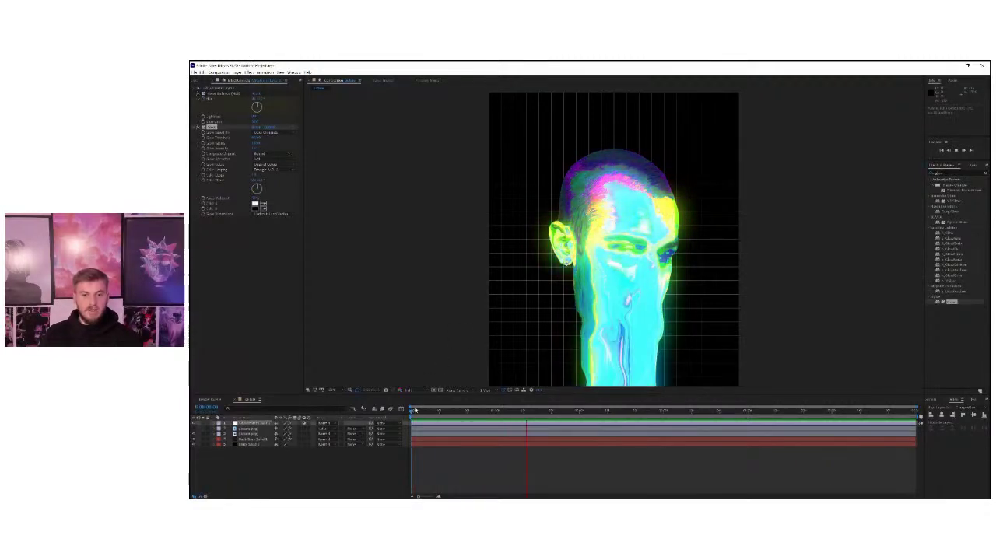
pyautogui.press('space')
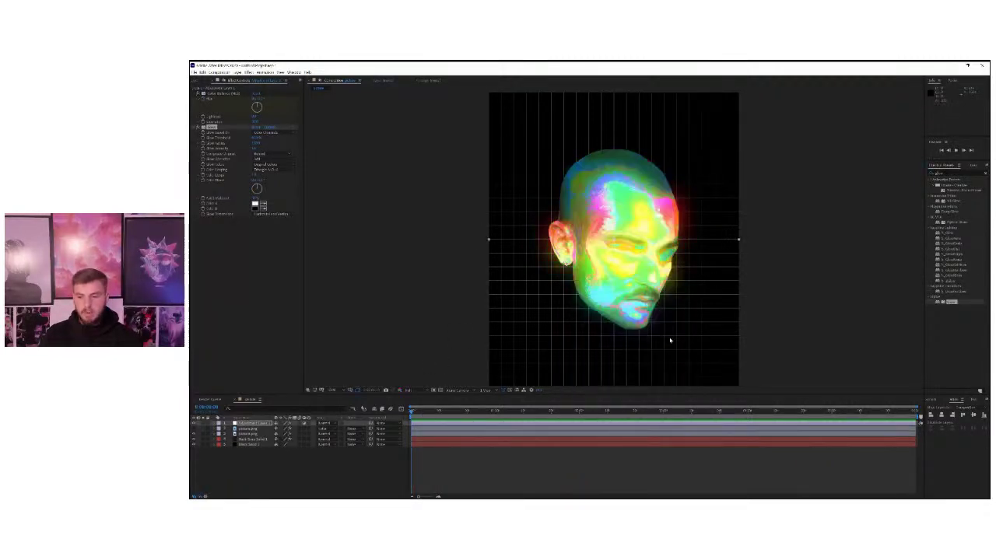
pyautogui.click(954, 173)
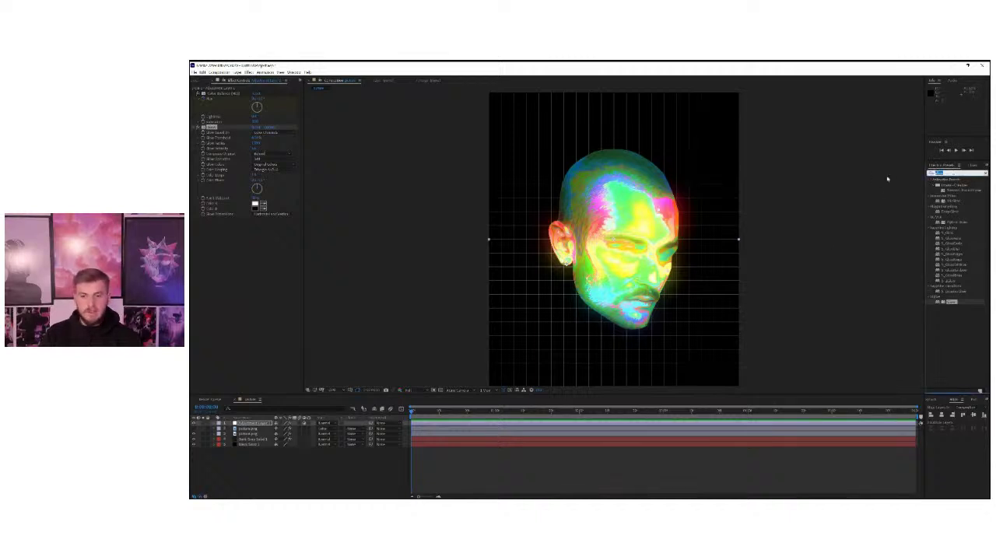
pyautogui.write('color ba')
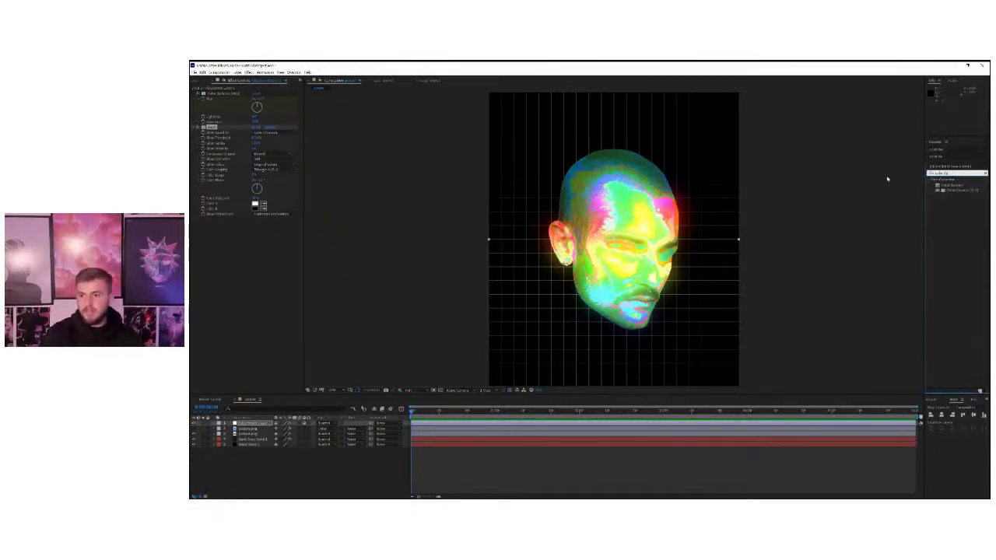
pyautogui.moveTo(961, 189); pyautogui.dragTo(257, 274)
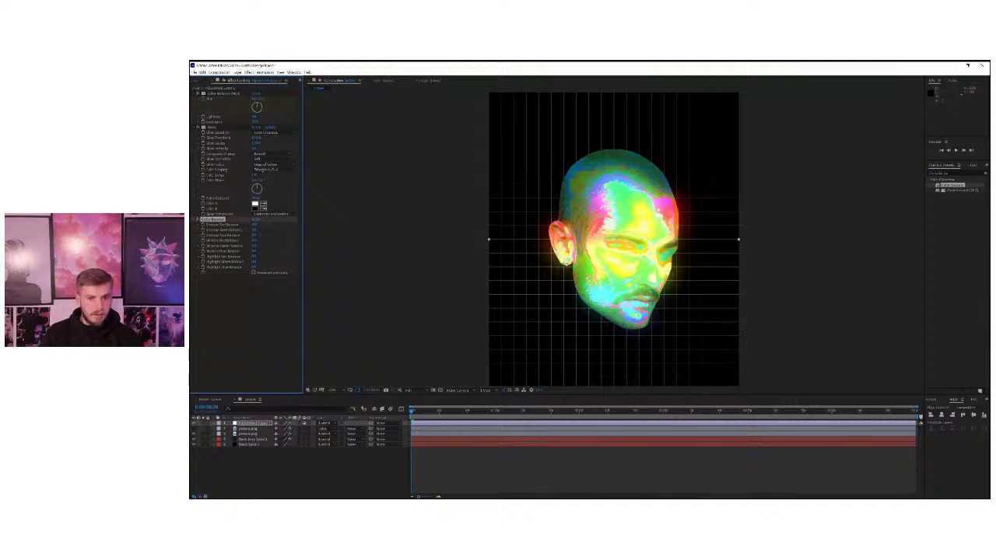
# Adjust the Color Balance shadow, midtone and highlight channels to shift the image towards cooler blue tones
pyautogui.moveTo(254, 225); pyautogui.dragTo(304, 231)
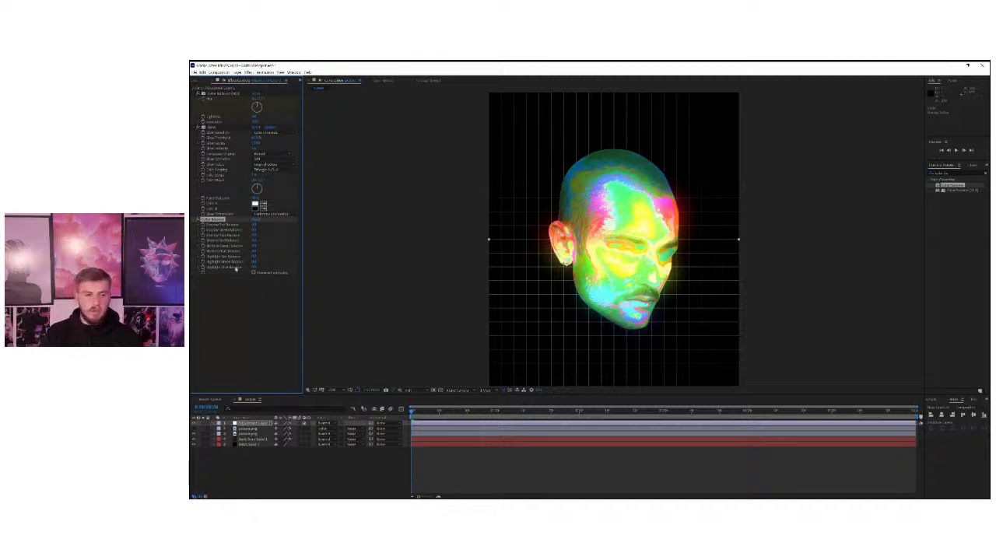
pyautogui.moveTo(255, 226)
pyautogui.mouseDown()
pyautogui.moveTo(246, 227)
pyautogui.moveTo(262, 229)
pyautogui.mouseUp()
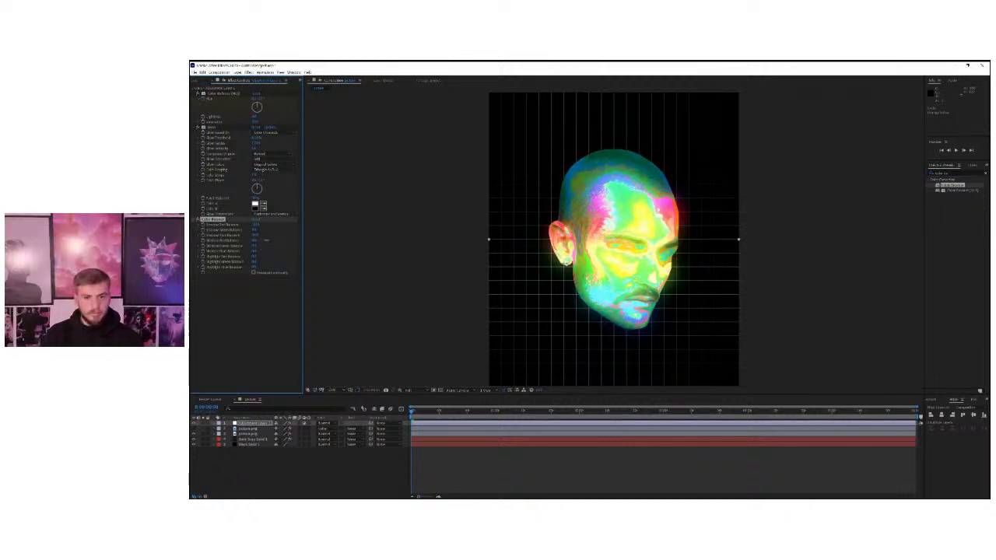
pyautogui.moveTo(266, 240); pyautogui.dragTo(251, 246)
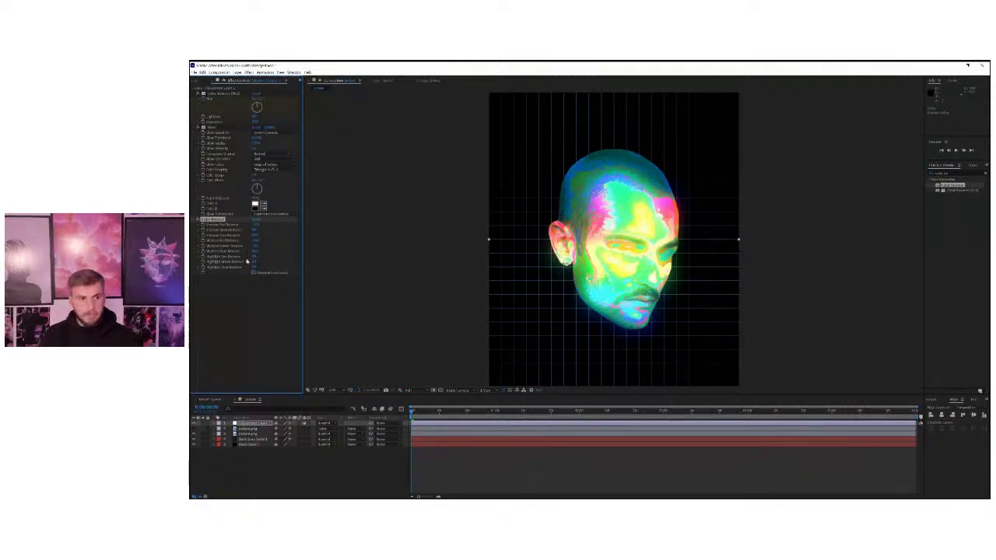
pyautogui.moveTo(254, 257)
pyautogui.mouseDown()
pyautogui.moveTo(245, 256)
pyautogui.moveTo(269, 262)
pyautogui.moveTo(255, 262)
pyautogui.mouseUp()
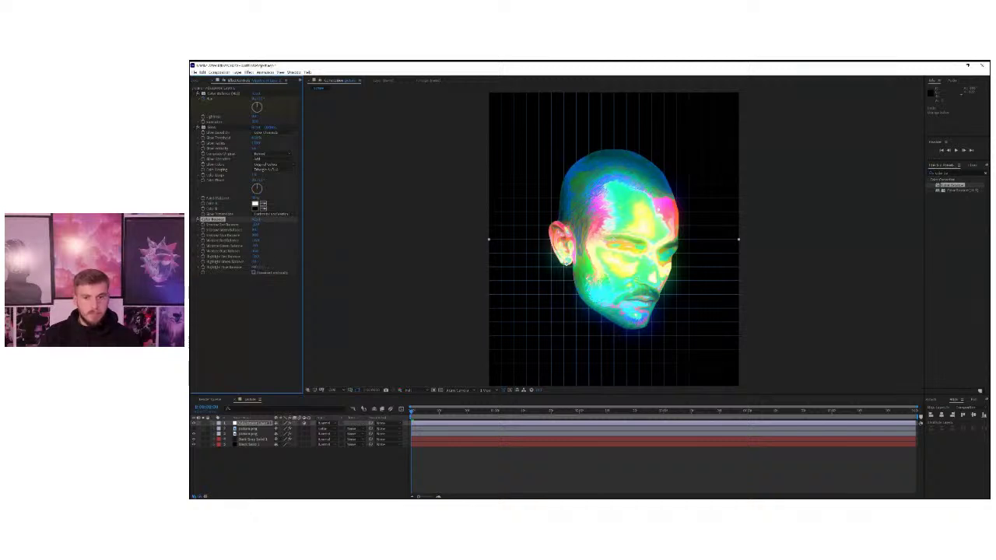
# Compare the head and grid with the Color Balance effect switched on and off
pyautogui.click(197, 219)
pyautogui.click(198, 219)
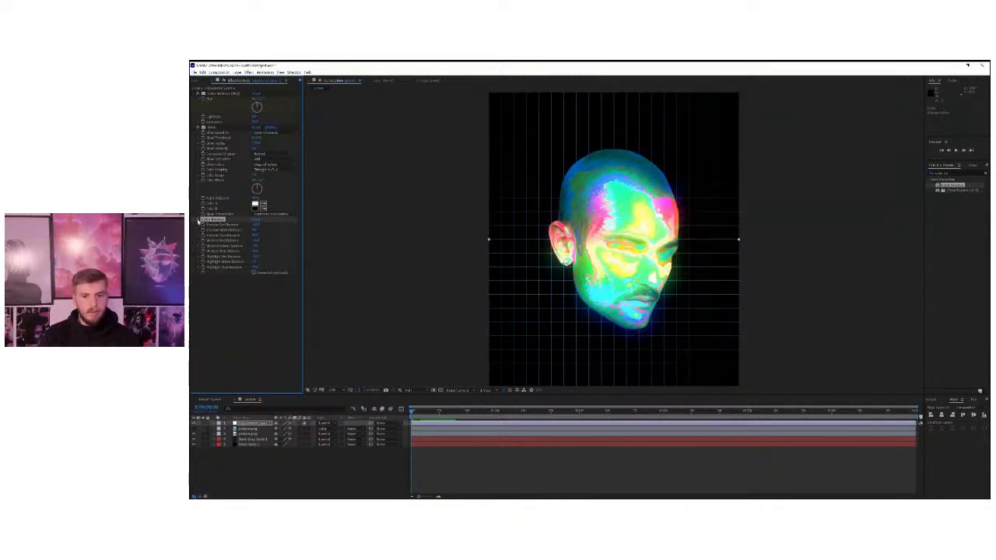
pyautogui.click(198, 220)
pyautogui.click(198, 220)
pyautogui.click(198, 221)
pyautogui.click(198, 221)
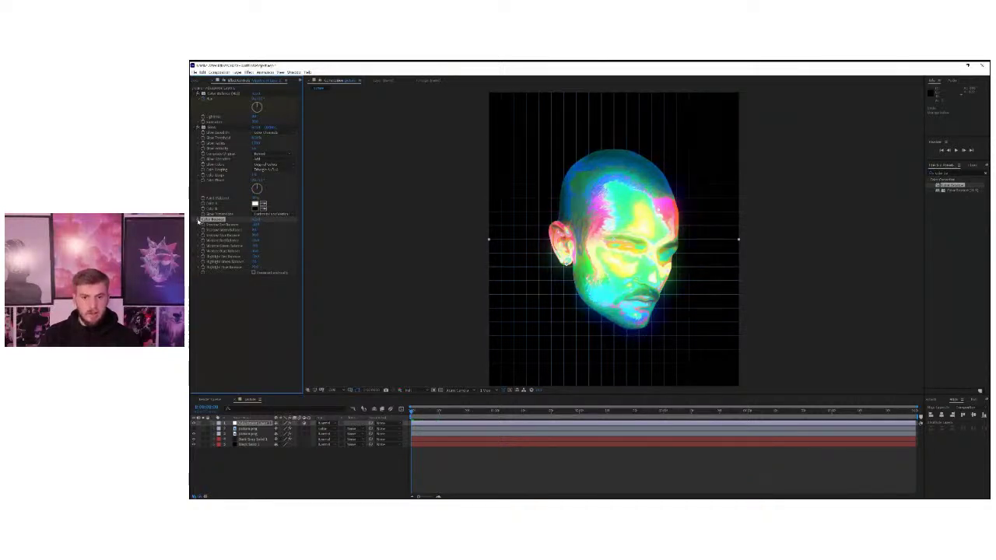
# Play the colour-graded melt animation at full frame and at a reduced view size
pyautogui.press('space')
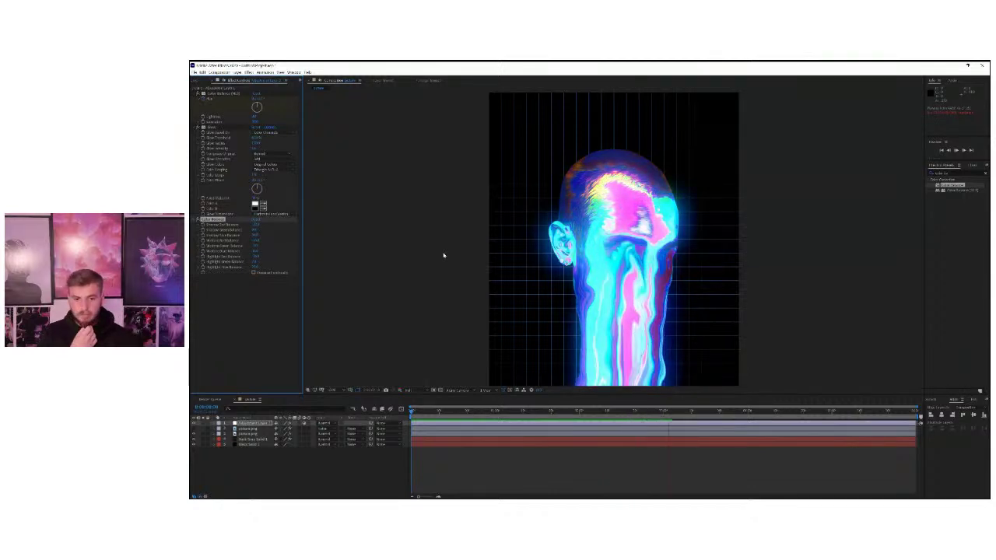
pyautogui.press(',')
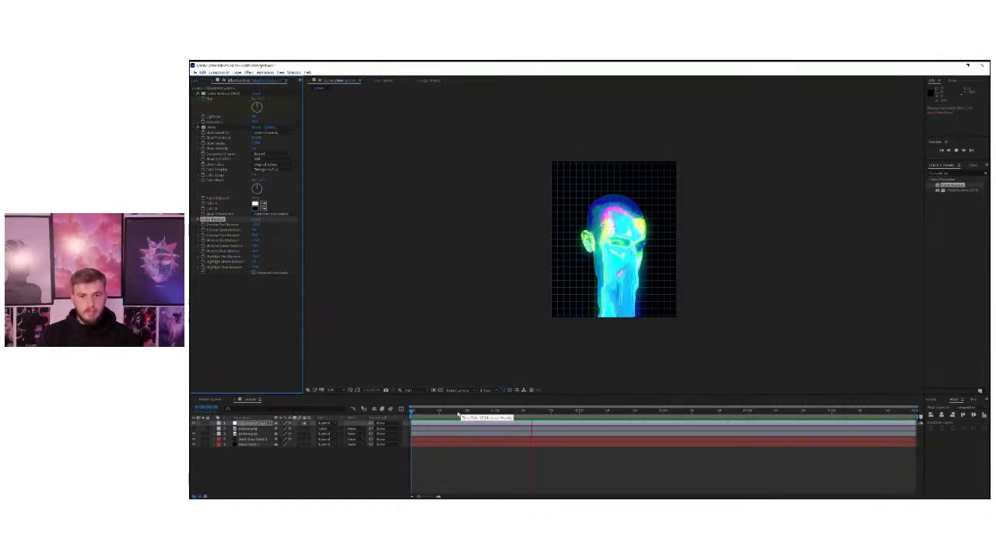
pyautogui.click(418, 412)
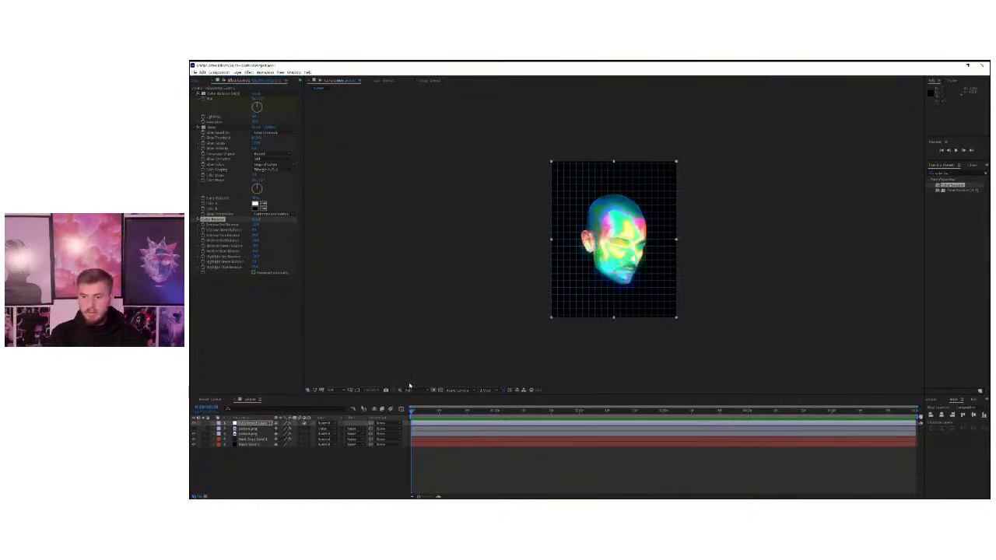
pyautogui.click(197, 81)
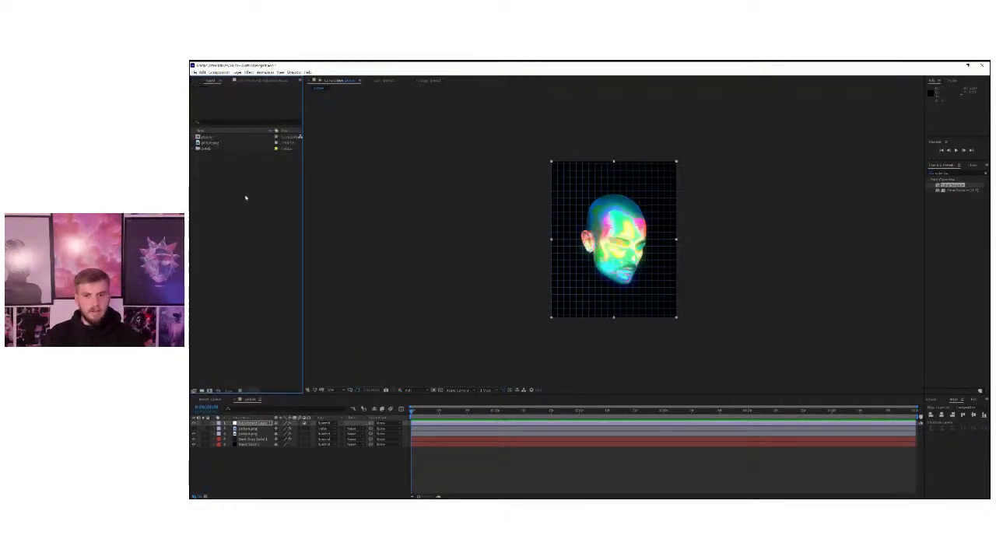
pyautogui.click(195, 72)
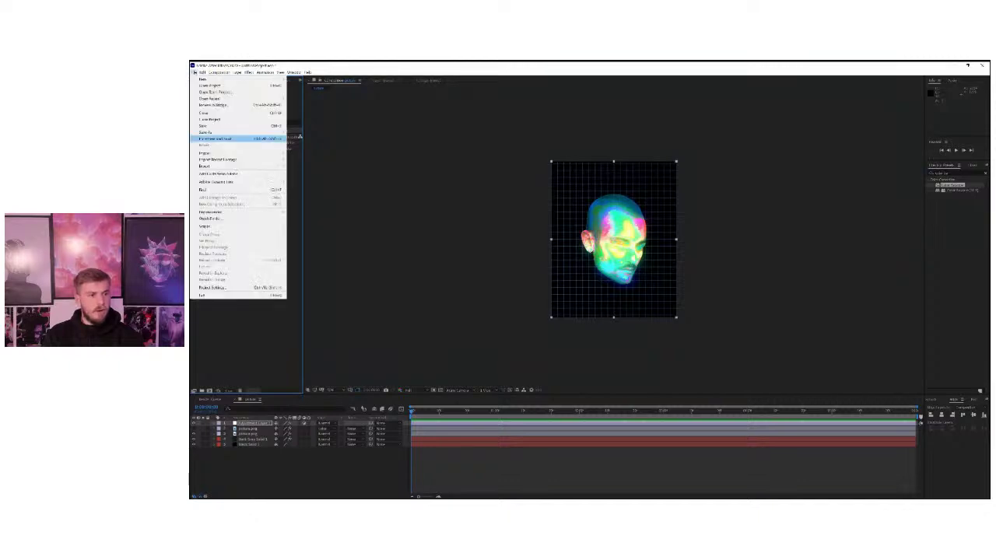
pyautogui.moveTo(265, 167)
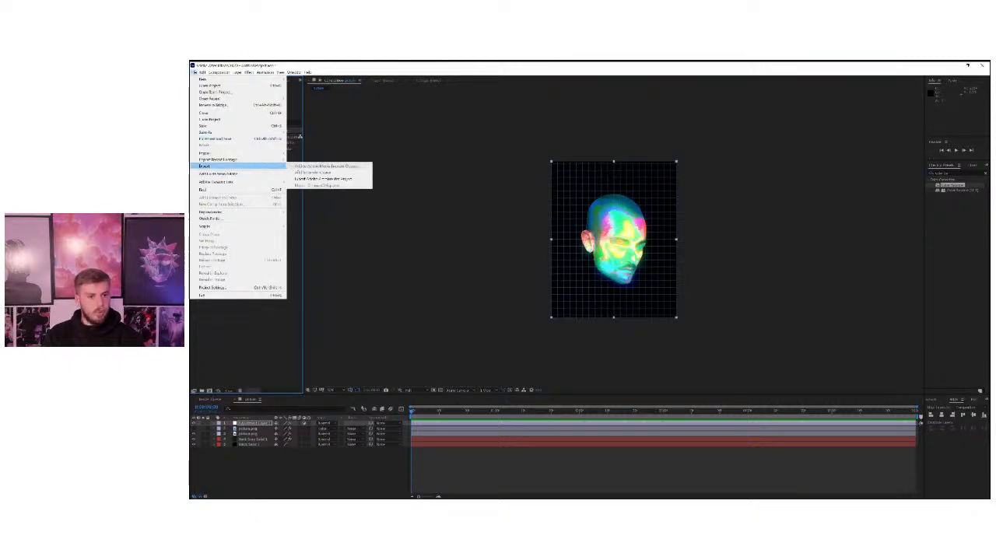
pyautogui.click(434, 421)
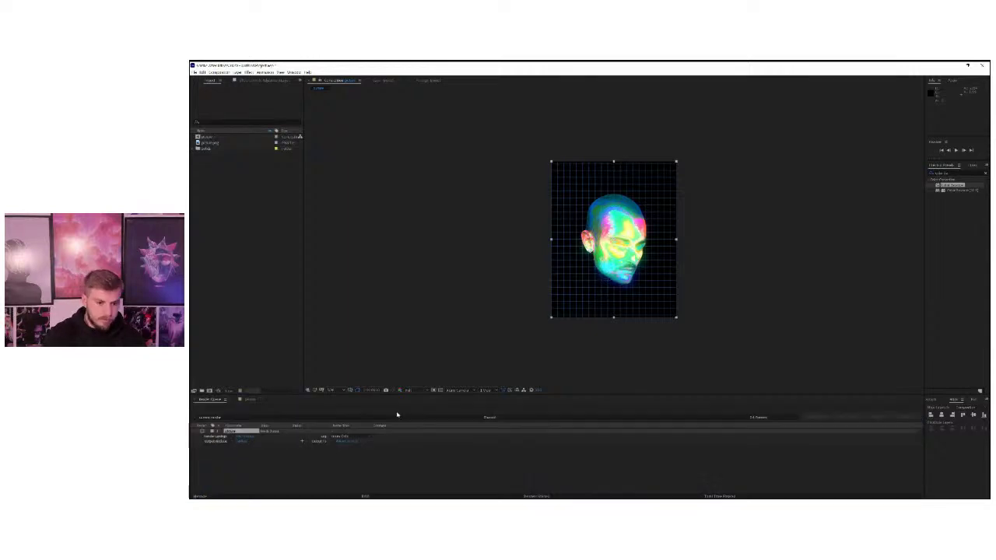
pyautogui.press('Delete')
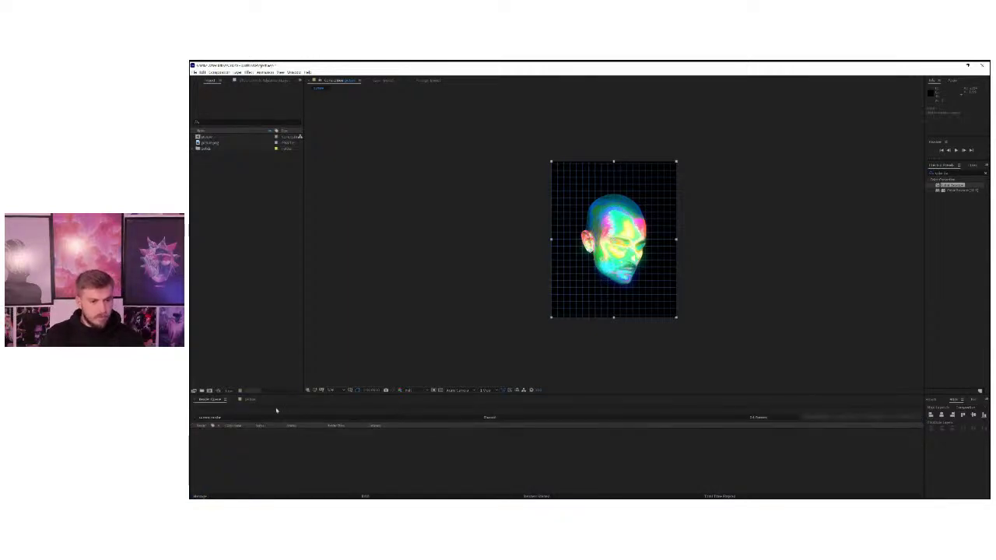
pyautogui.click(249, 399)
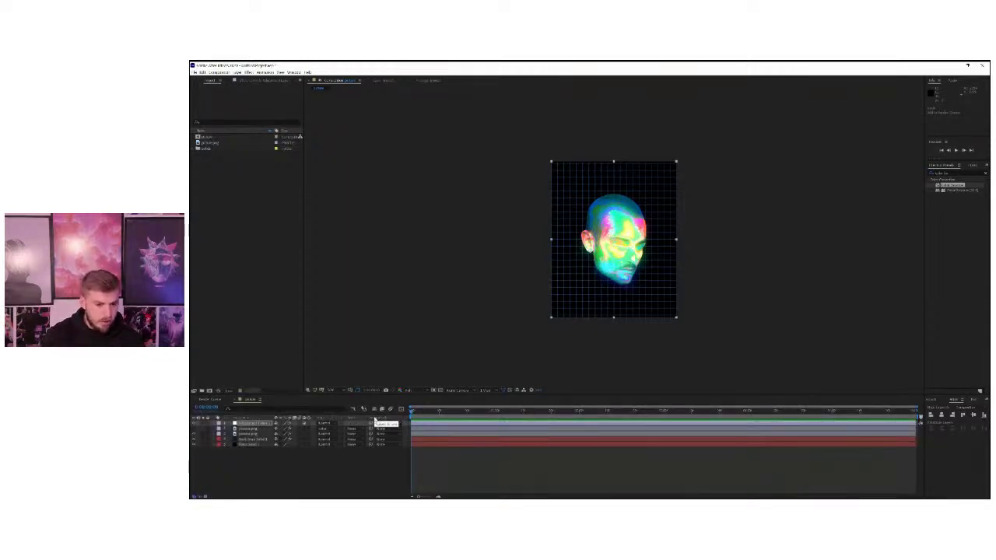
# Add the composition to the render queue and set its output file to "animation" in a project folder on the Data (D:) drive
pyautogui.hotkey('ctrl', 'm')
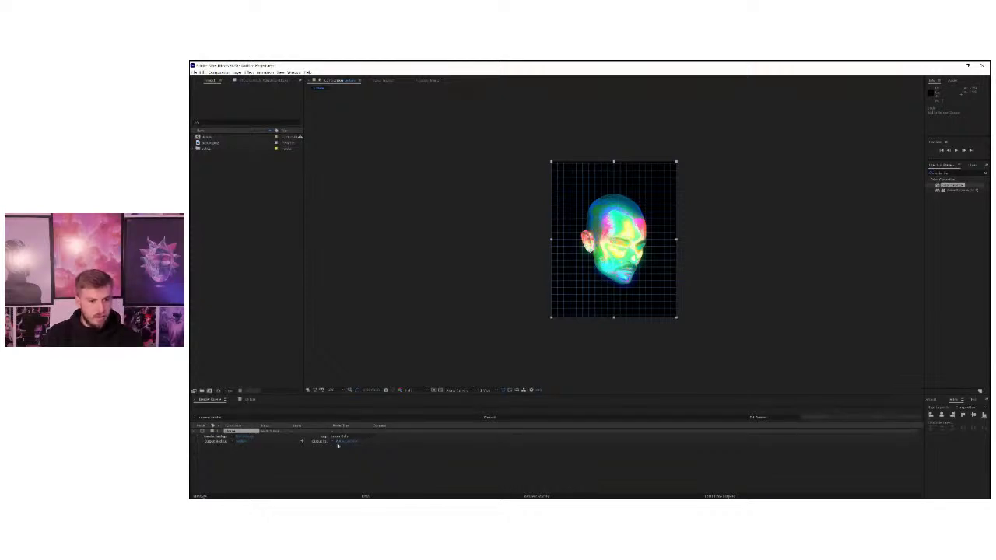
pyautogui.click(346, 441)
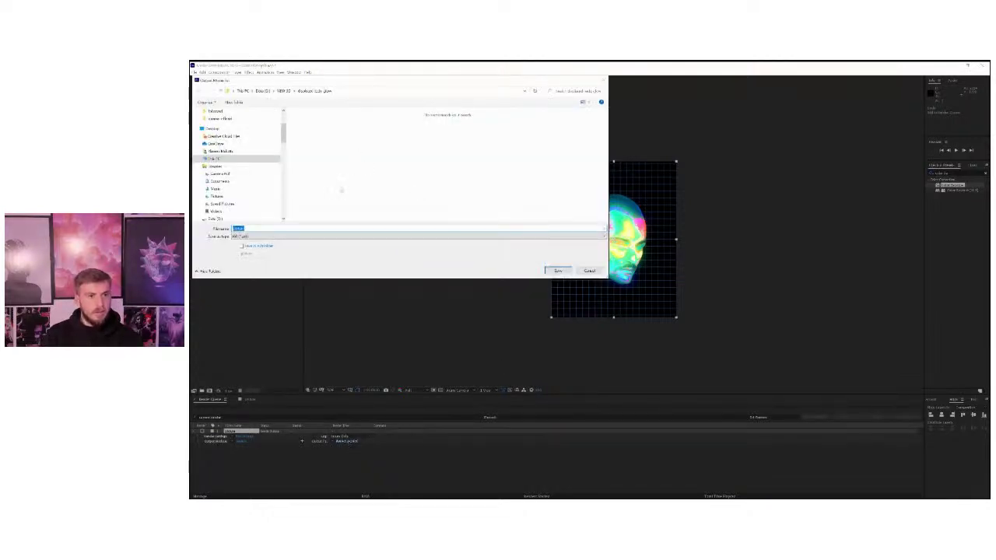
pyautogui.scroll(3, 235, 130)
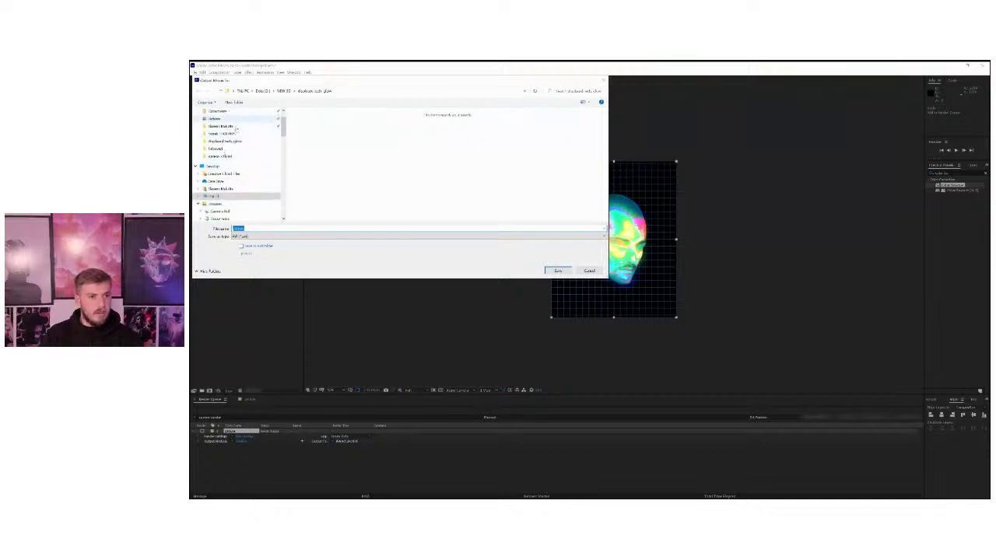
pyautogui.click(263, 91)
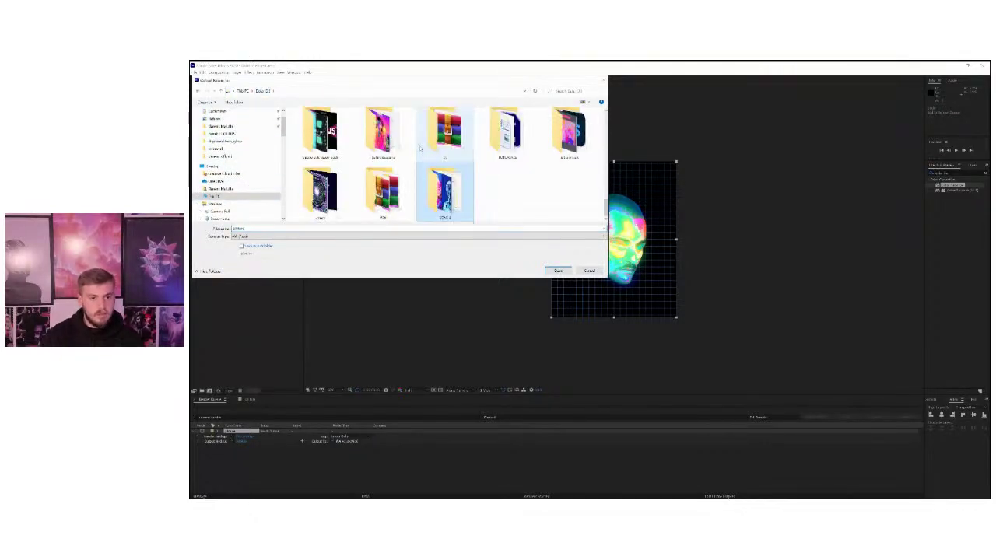
pyautogui.doubleClick(440, 136)
pyautogui.doubleClick(513, 165)
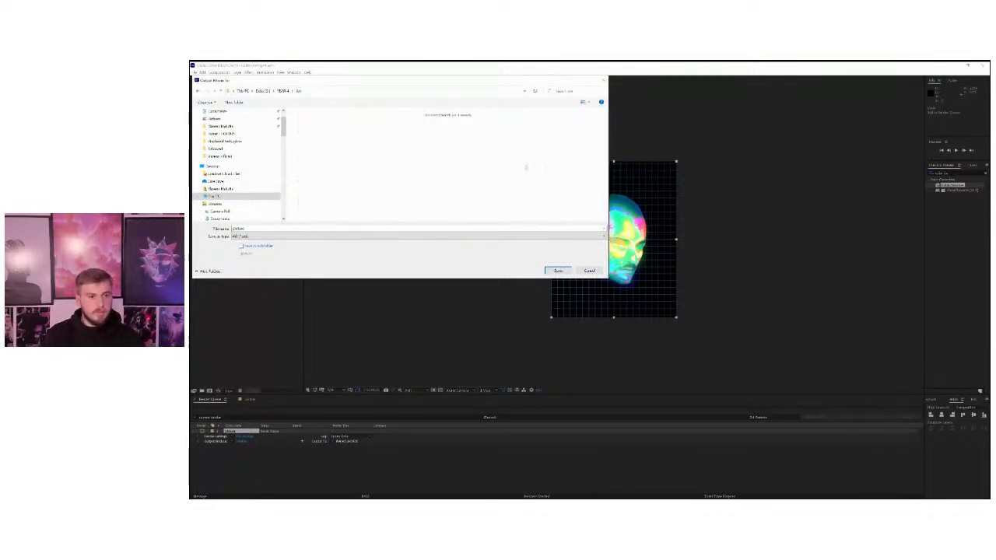
pyautogui.doubleClick(434, 227)
pyautogui.write('animation')
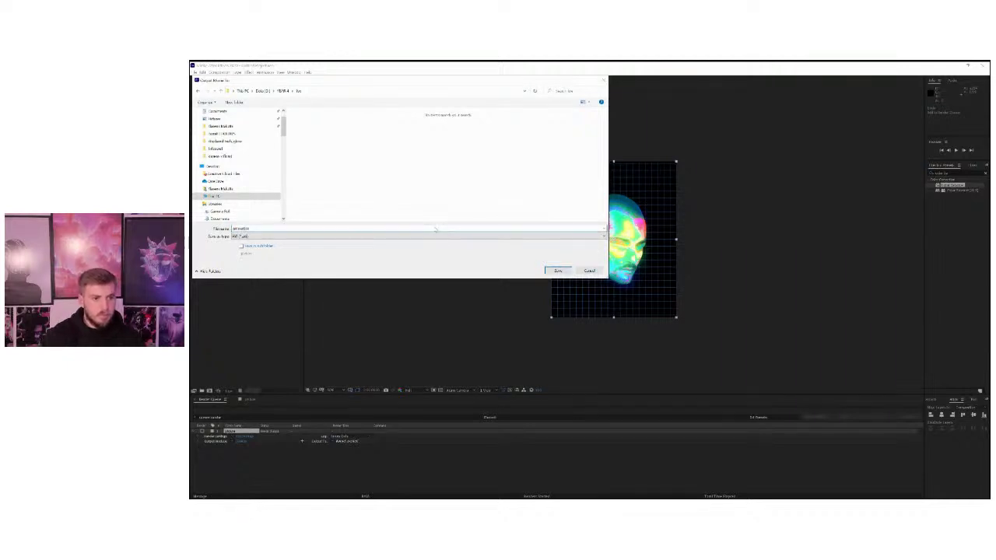
pyautogui.press('Return')
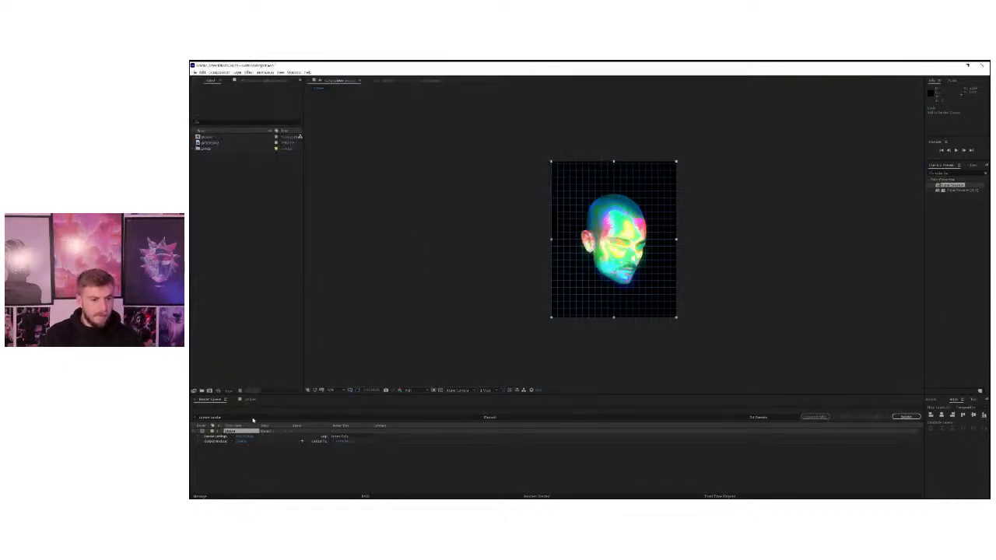
# Set the output module format to QuickTime and render the queued composition
pyautogui.click(243, 442)
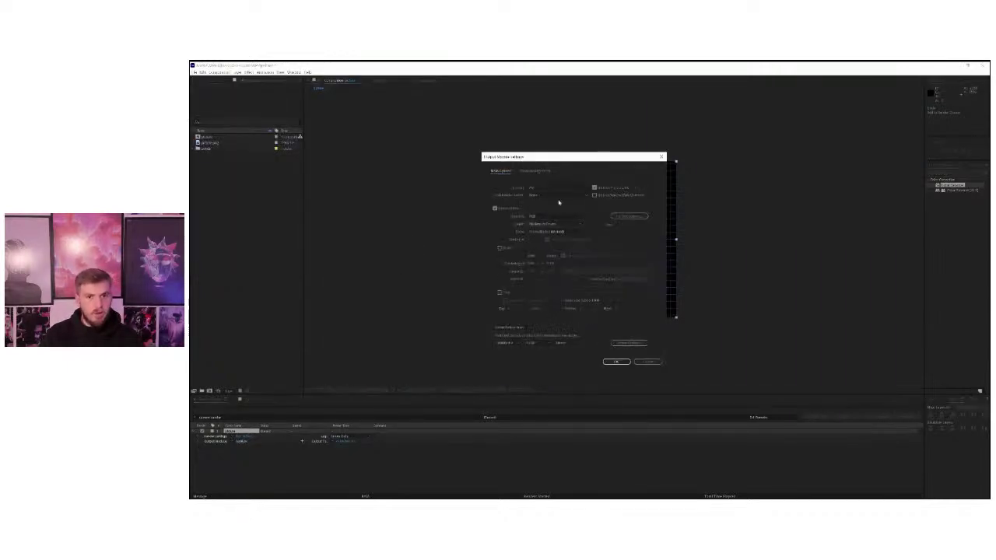
pyautogui.click(535, 189)
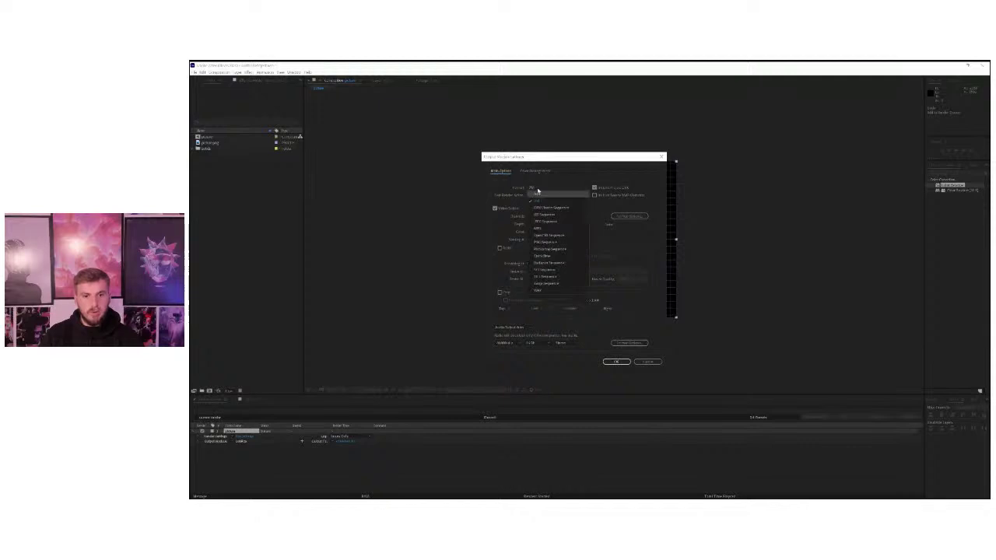
pyautogui.click(549, 255)
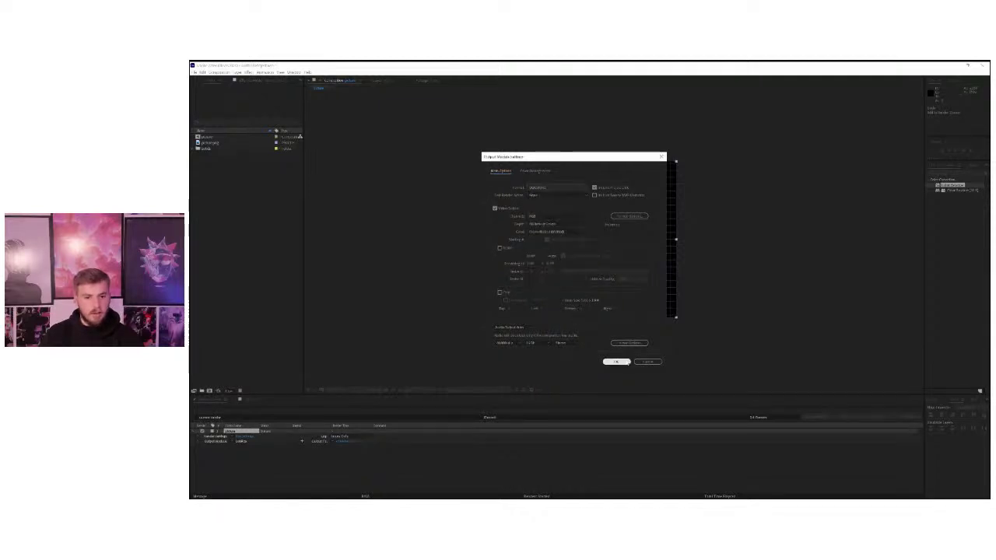
pyautogui.click(616, 361)
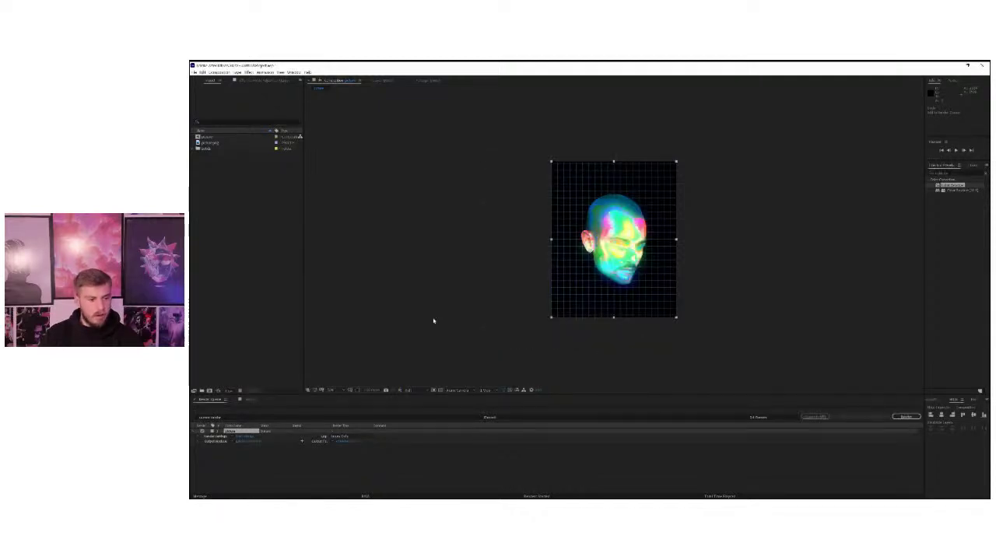
pyautogui.click(906, 417)
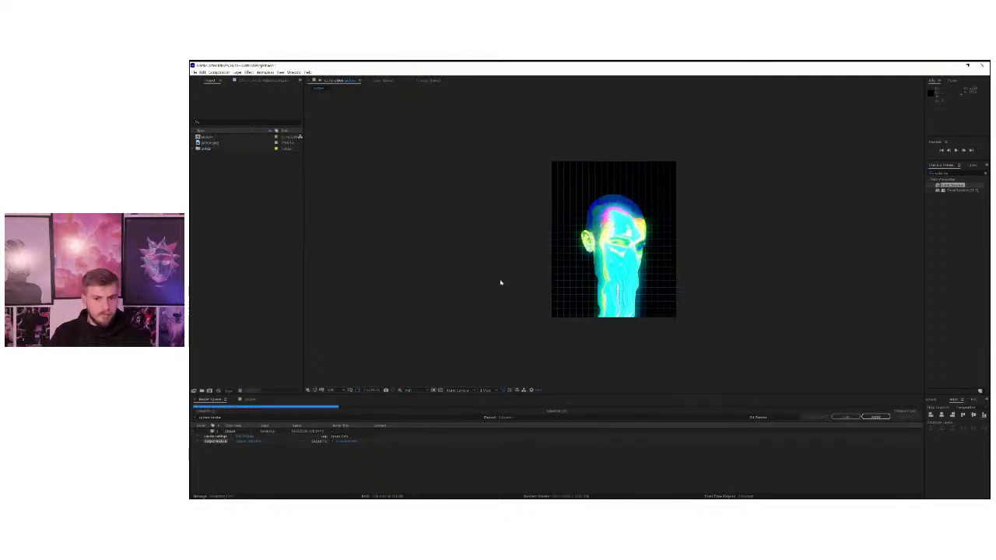